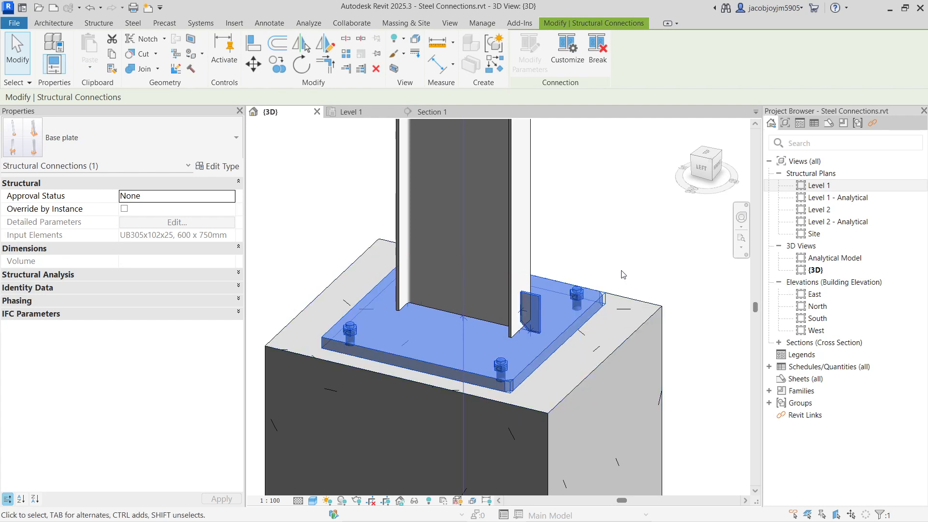
{"action": "left_click", "coordinate": [130, 24]}
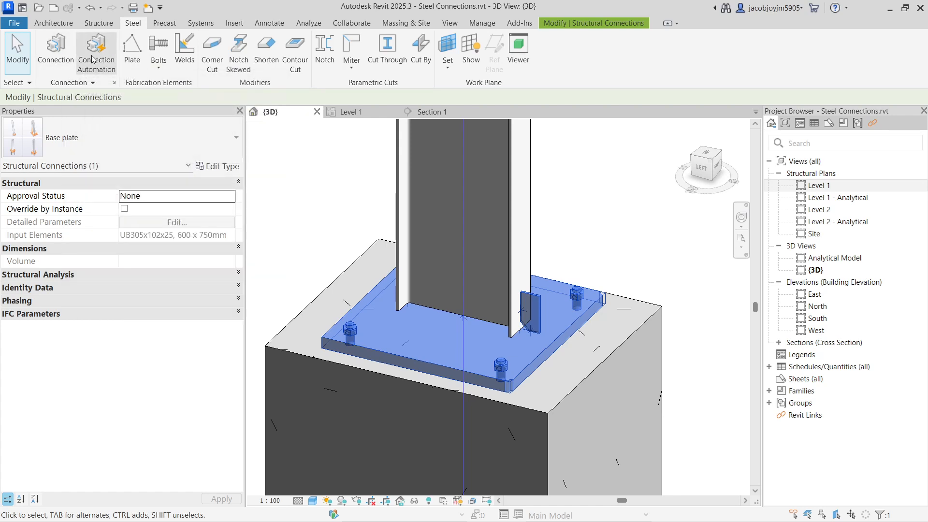
{"action": "left_click", "coordinate": [99, 23]}
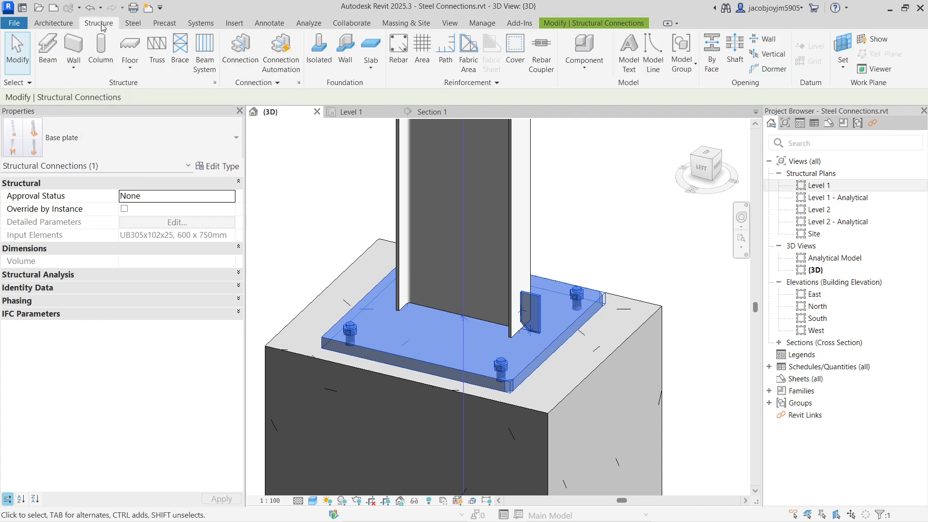
{"action": "left_click", "coordinate": [260, 83]}
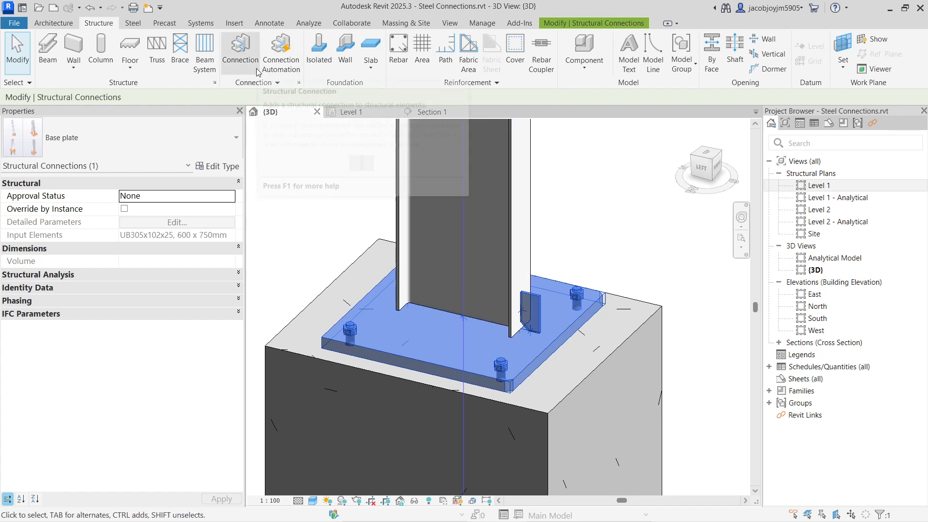
Copy the lower UB305x102x25 steel column and the concrete column beneath it to a clear spot about 4500 mm away.
{"action": "scroll", "coordinate": [494, 244], "scroll_direction": "down", "scroll_amount": 3}
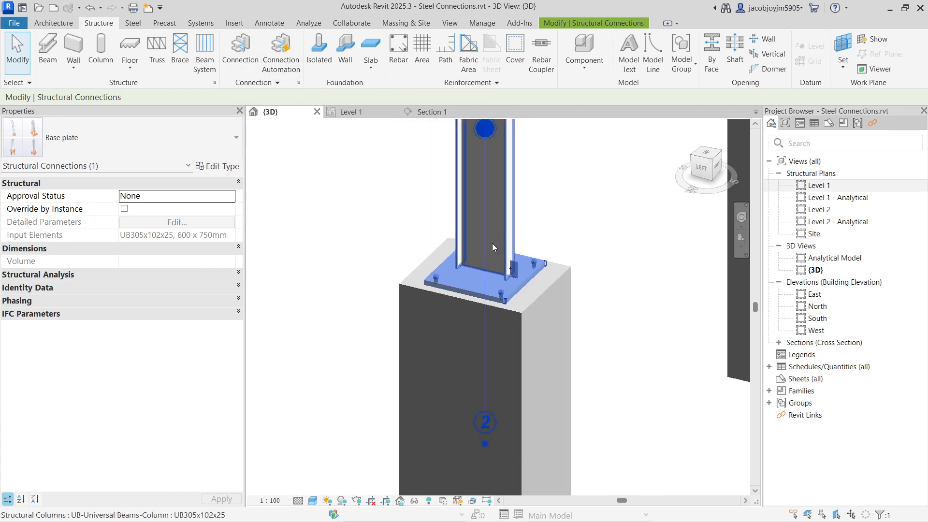
{"action": "scroll", "coordinate": [494, 244], "scroll_direction": "down", "scroll_amount": 6}
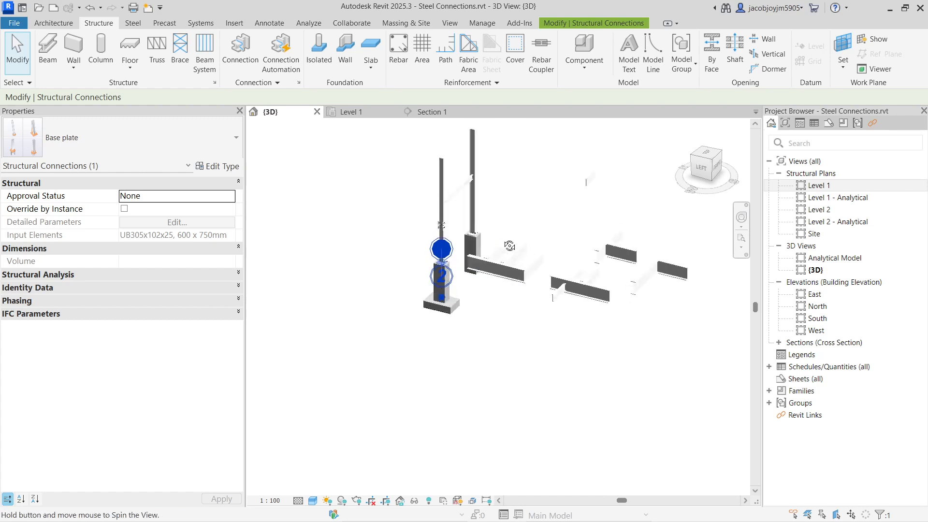
{"action": "scroll", "coordinate": [454, 253], "scroll_direction": "up", "scroll_amount": 5}
{"action": "left_click", "coordinate": [454, 254]}
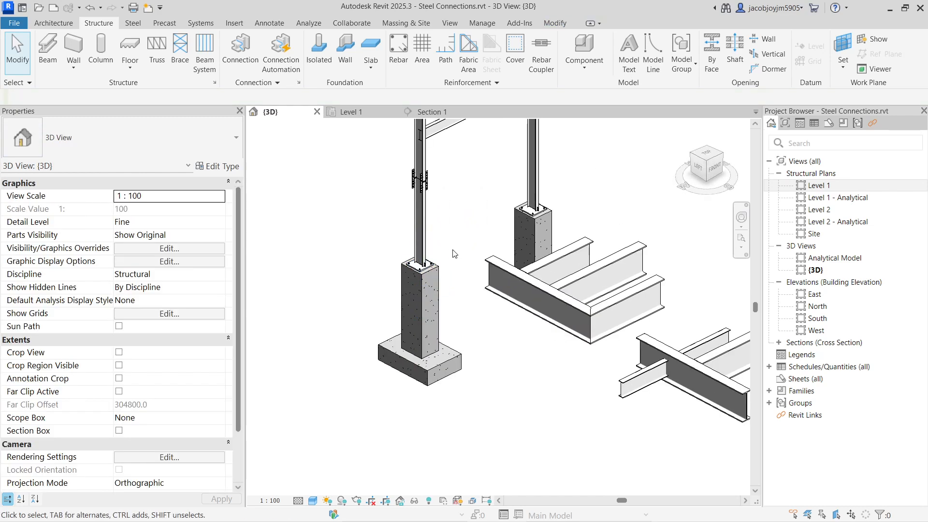
{"action": "scroll", "coordinate": [430, 272], "scroll_direction": "up", "scroll_amount": 5}
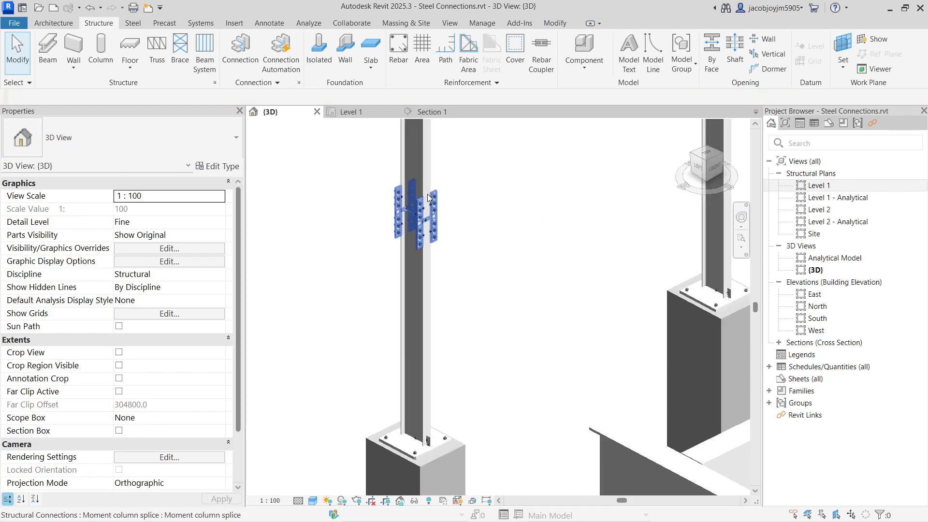
{"action": "left_click", "coordinate": [427, 173]}
{"action": "left_click", "coordinate": [428, 259]}
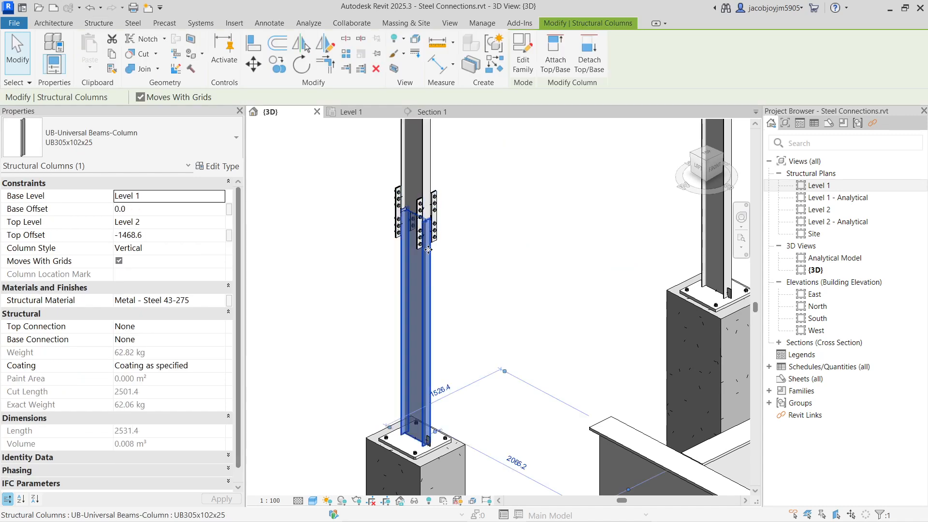
{"action": "scroll", "coordinate": [430, 251], "scroll_direction": "down", "scroll_amount": 4}
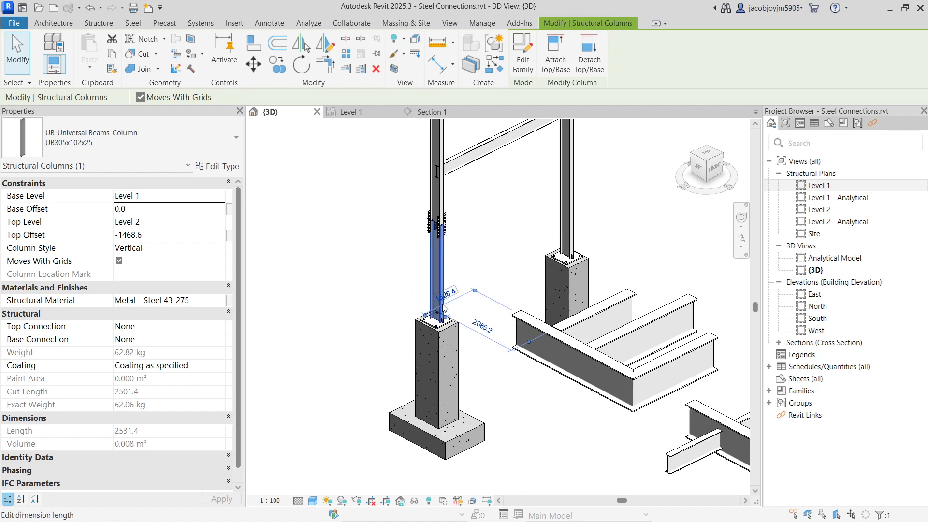
{"action": "left_click", "coordinate": [452, 348], "text": "ctrl"}
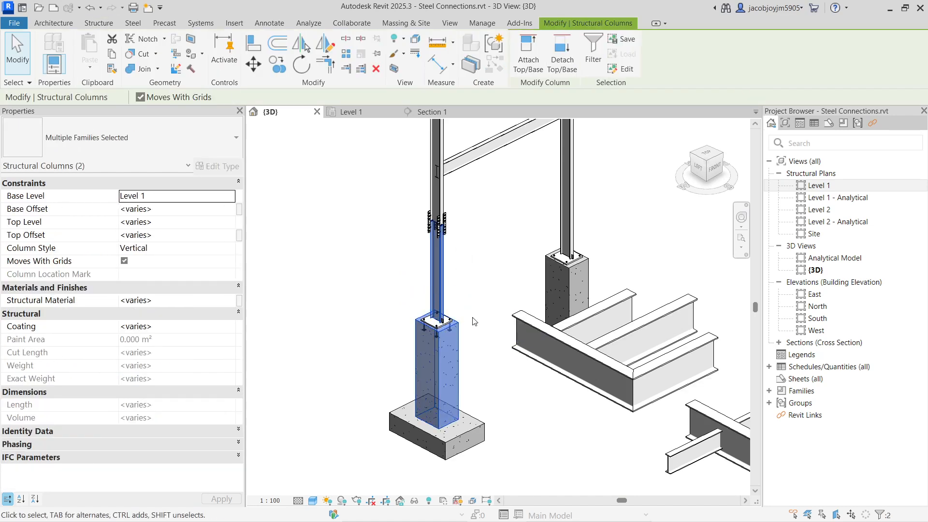
{"action": "scroll", "coordinate": [476, 319], "scroll_direction": "down", "scroll_amount": 3}
{"action": "key", "text": "c"}
{"action": "key", "text": "o"}
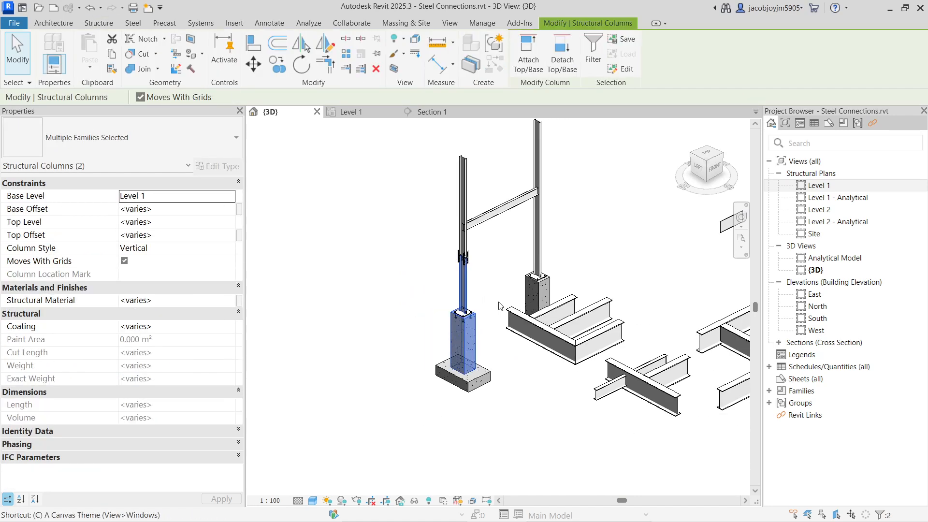
{"action": "left_click", "coordinate": [454, 376]}
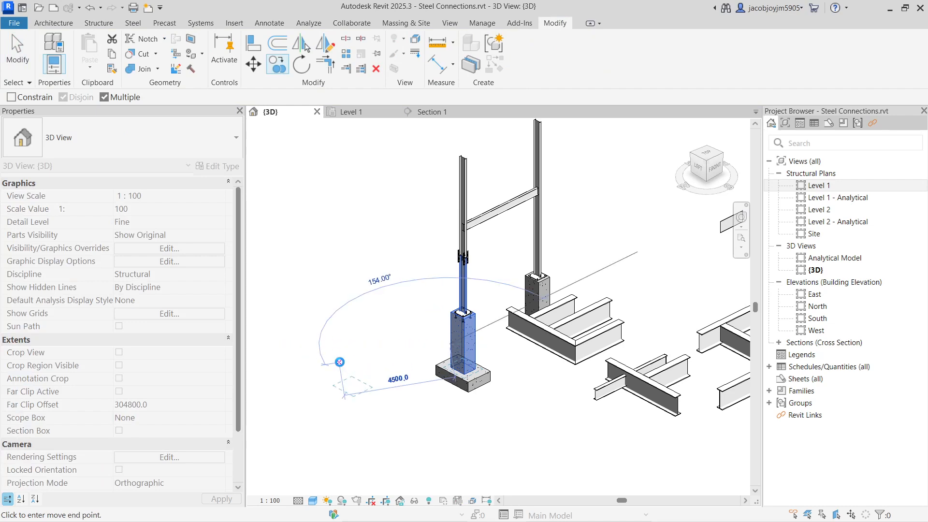
{"action": "left_click", "coordinate": [339, 362]}
{"action": "key", "text": "Escape"}
{"action": "key", "text": "Escape"}
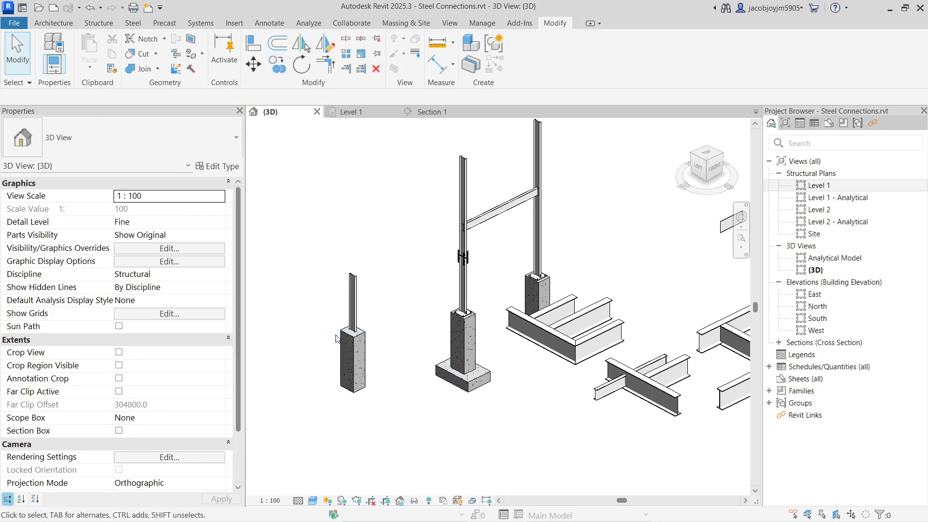
Delete the leftover modifier elements around the copied steel and concrete columns.
{"action": "scroll", "coordinate": [338, 324], "scroll_direction": "up", "scroll_amount": 2}
{"action": "left_click_drag", "start_coordinate": [321, 305], "coordinate": [433, 377]}
{"action": "key", "text": "Escape"}
{"action": "key", "text": "Escape"}
{"action": "left_click_drag", "start_coordinate": [315, 298], "coordinate": [358, 340]}
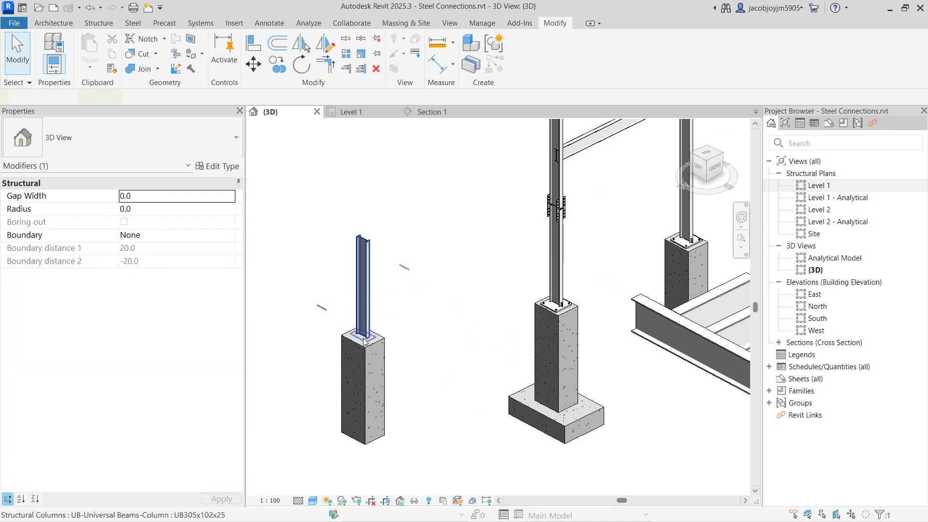
{"action": "left_click", "coordinate": [307, 358]}
{"action": "left_click_drag", "start_coordinate": [288, 275], "coordinate": [328, 346]}
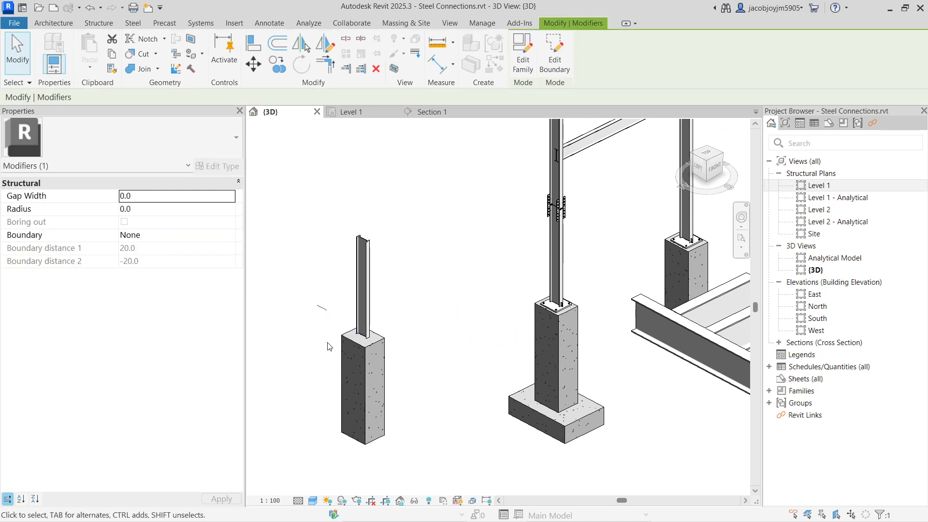
{"action": "key", "text": "Delete"}
{"action": "left_click_drag", "start_coordinate": [311, 286], "coordinate": [419, 384]}
{"action": "key", "text": "Delete"}
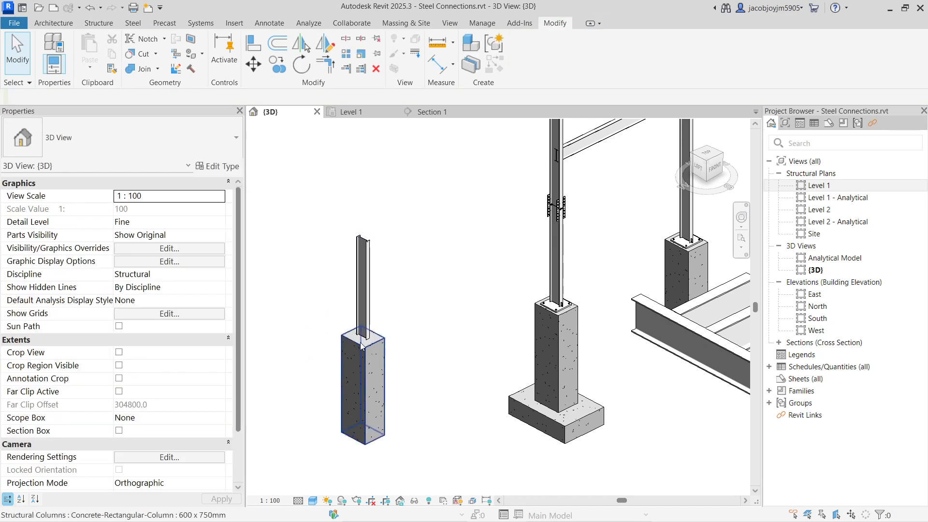
{"action": "scroll", "coordinate": [359, 329], "scroll_direction": "up", "scroll_amount": 3}
{"action": "left_click_drag", "start_coordinate": [414, 196], "coordinate": [489, 288]}
{"action": "key", "text": "Delete"}
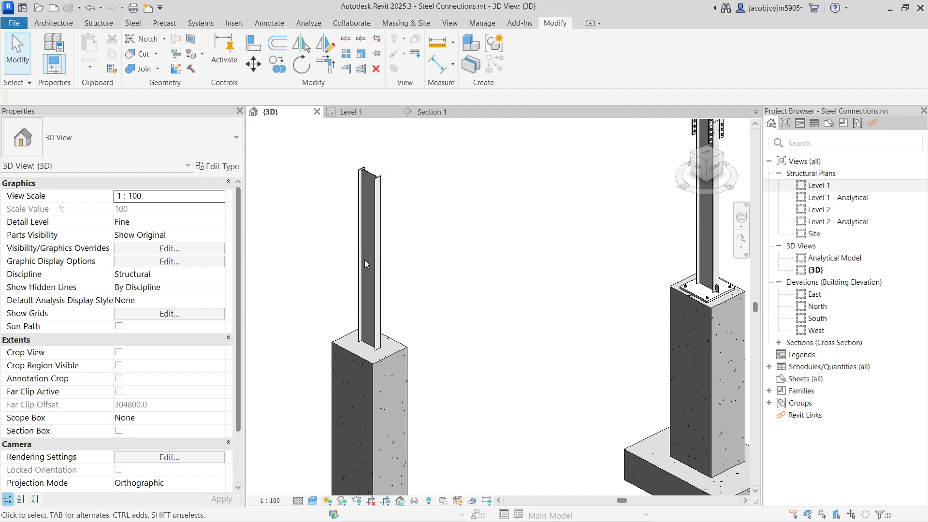
Check the copied steel and concrete columns for remaining connection elements and examine where they meet.
{"action": "left_click_drag", "start_coordinate": [319, 144], "coordinate": [431, 216]}
{"action": "left_click", "coordinate": [431, 216]}
{"action": "left_click_drag", "start_coordinate": [250, 306], "coordinate": [451, 401]}
{"action": "scroll", "coordinate": [419, 333], "scroll_direction": "down", "scroll_amount": 2}
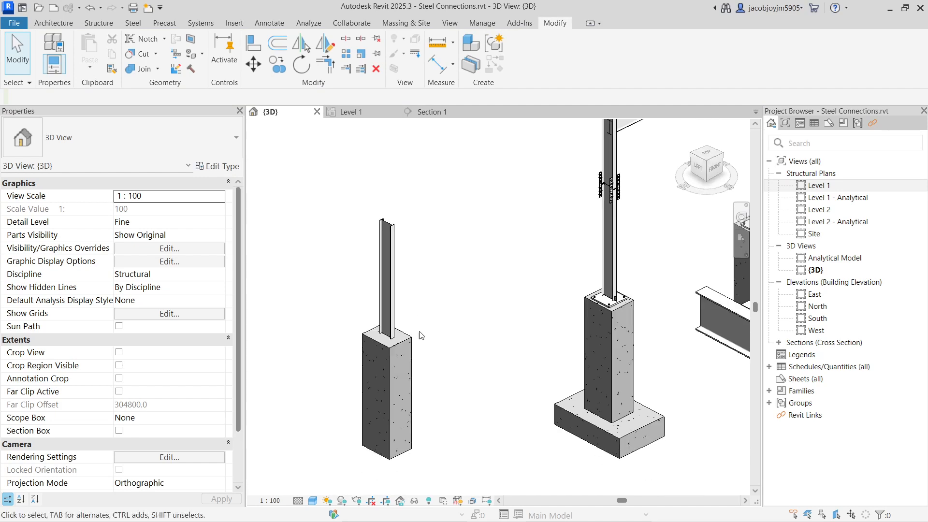
{"action": "left_click", "coordinate": [409, 350]}
{"action": "left_click", "coordinate": [386, 295]}
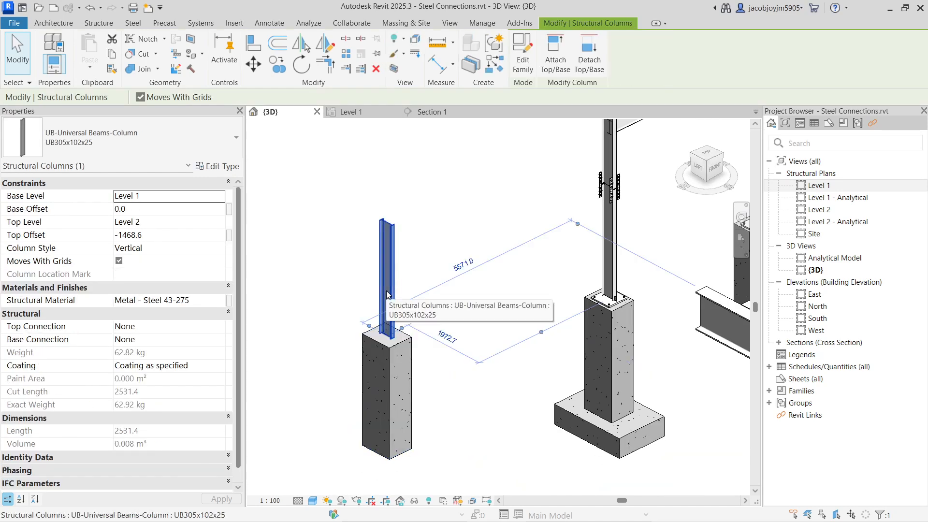
{"action": "left_click", "coordinate": [404, 351]}
{"action": "scroll", "coordinate": [373, 338], "scroll_direction": "up", "scroll_amount": 2}
{"action": "left_click", "coordinate": [373, 339]}
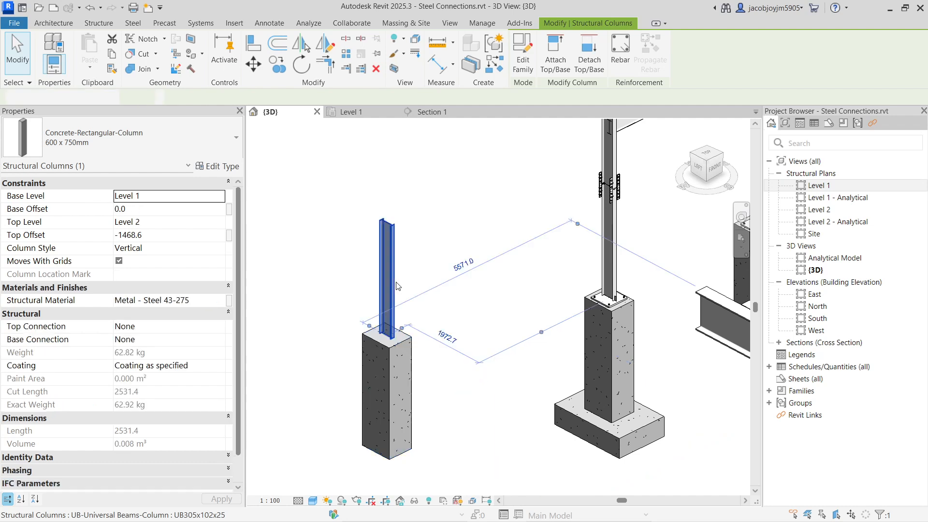
{"action": "scroll", "coordinate": [373, 340], "scroll_direction": "up", "scroll_amount": 1}
{"action": "middle_click_drag", "start_coordinate": [376, 340], "coordinate": [453, 331]}
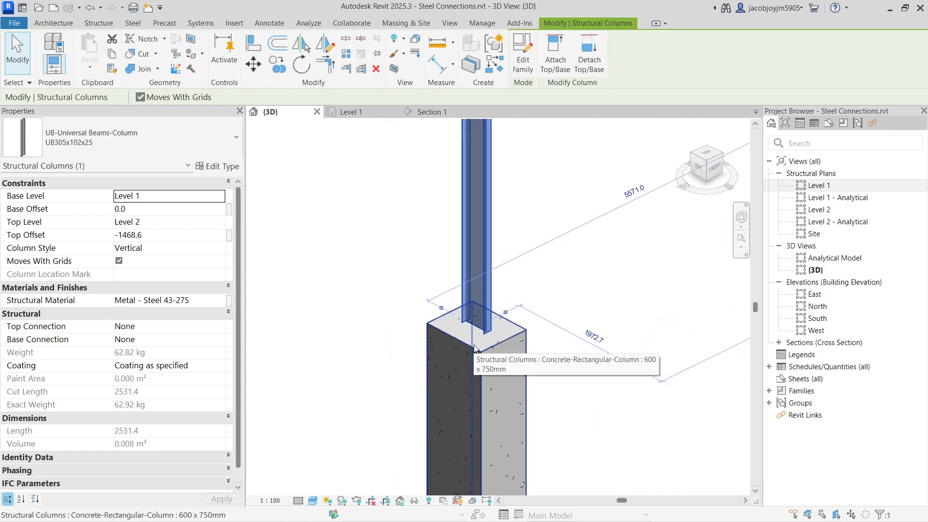
{"action": "left_click", "coordinate": [385, 263]}
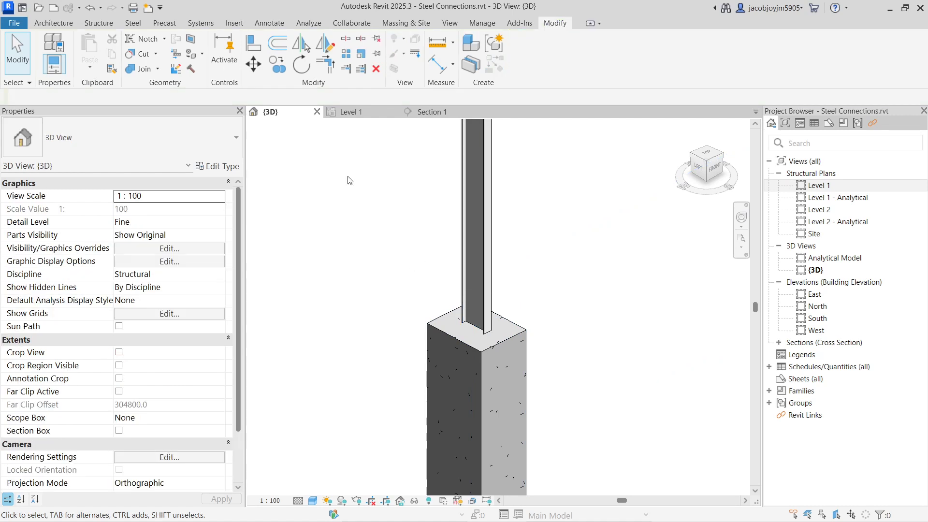
Open the Structural Connection Settings for managing the project's loaded connections.
{"action": "left_click", "coordinate": [100, 24]}
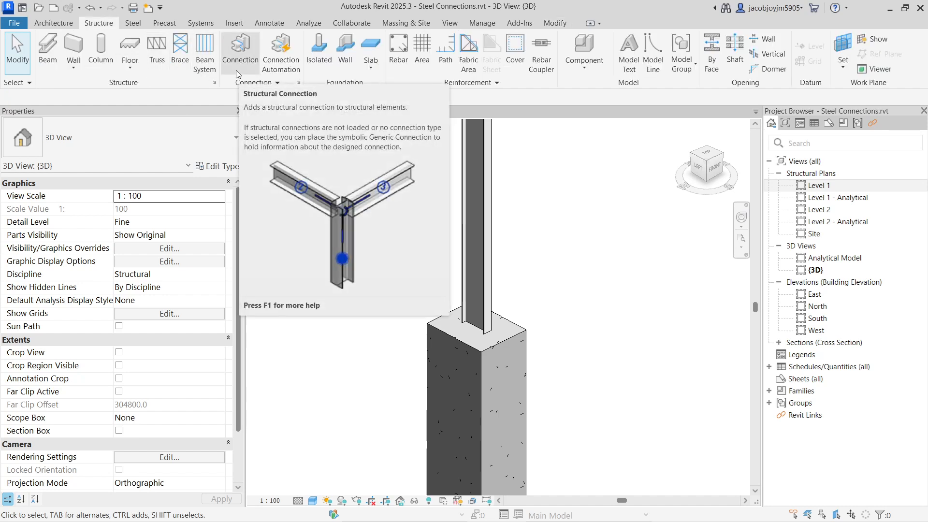
{"action": "left_click", "coordinate": [130, 24]}
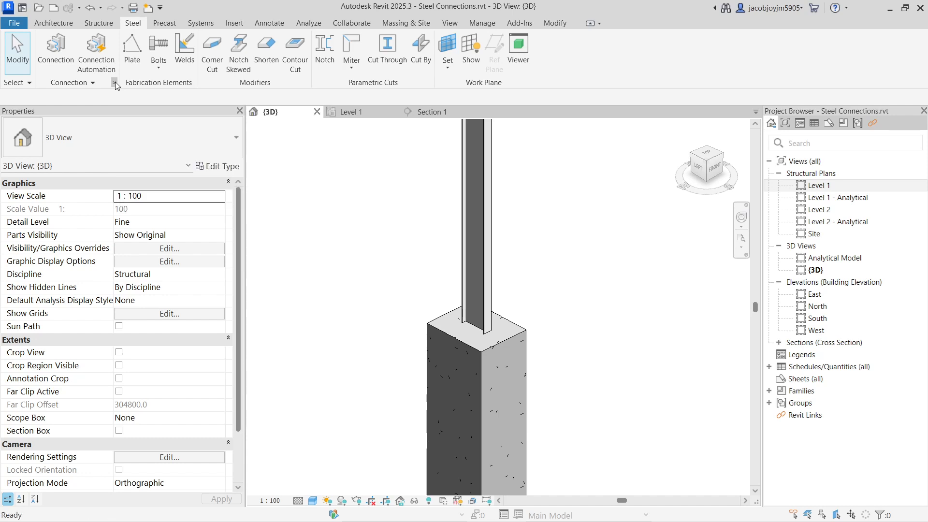
{"action": "left_click", "coordinate": [115, 82]}
{"action": "left_click_drag", "start_coordinate": [397, 106], "coordinate": [418, 99]}
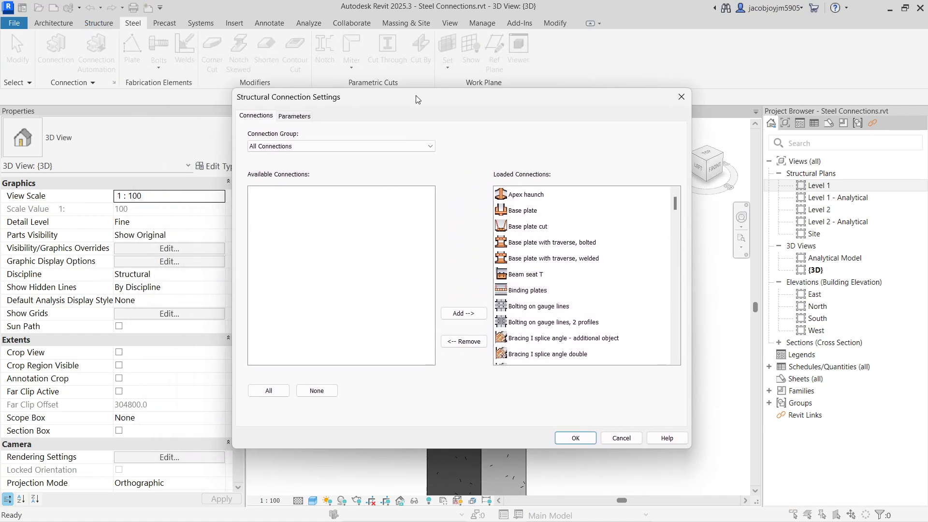
Unload the connections from Apex haunch through Two tertiaries with bolts, and load all available connections again.
{"action": "left_click", "coordinate": [537, 199]}
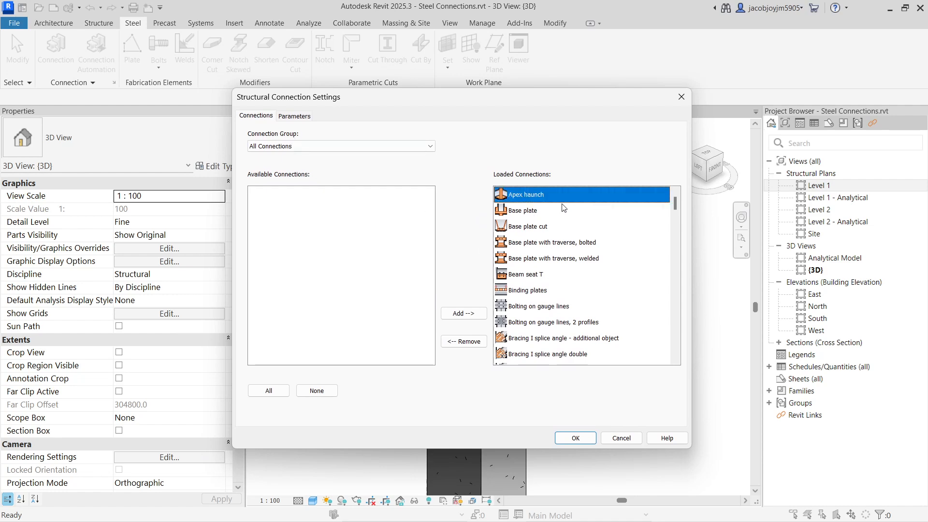
{"action": "left_click_drag", "start_coordinate": [675, 204], "coordinate": [675, 345]}
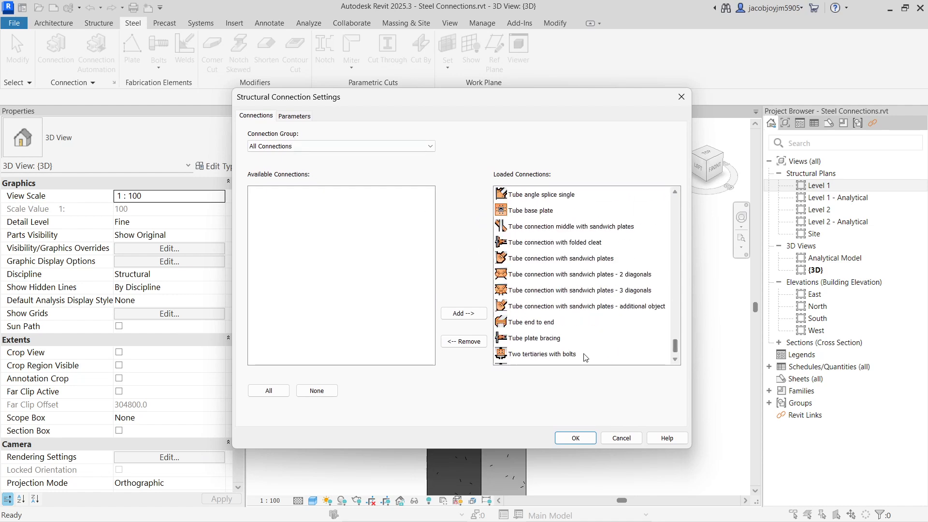
{"action": "left_click", "coordinate": [544, 360], "text": "shift"}
{"action": "left_click", "coordinate": [463, 342]}
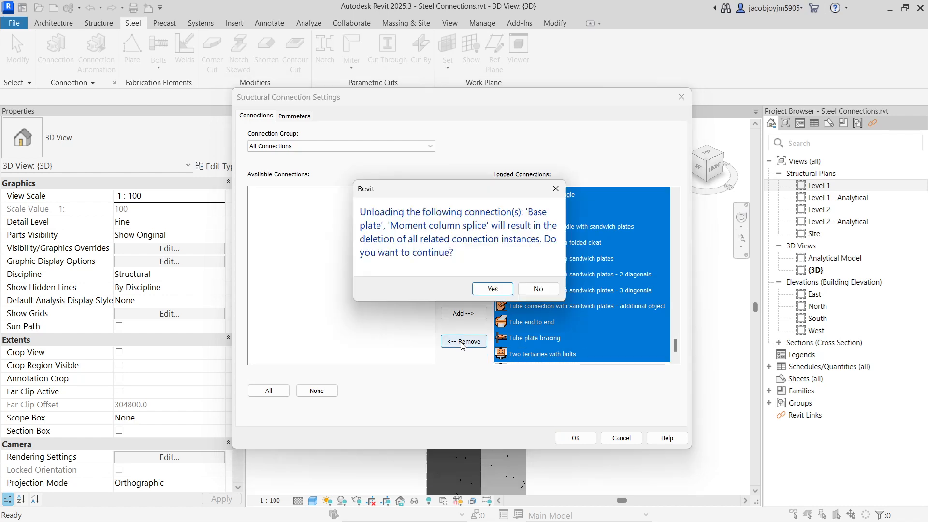
{"action": "left_click", "coordinate": [493, 289]}
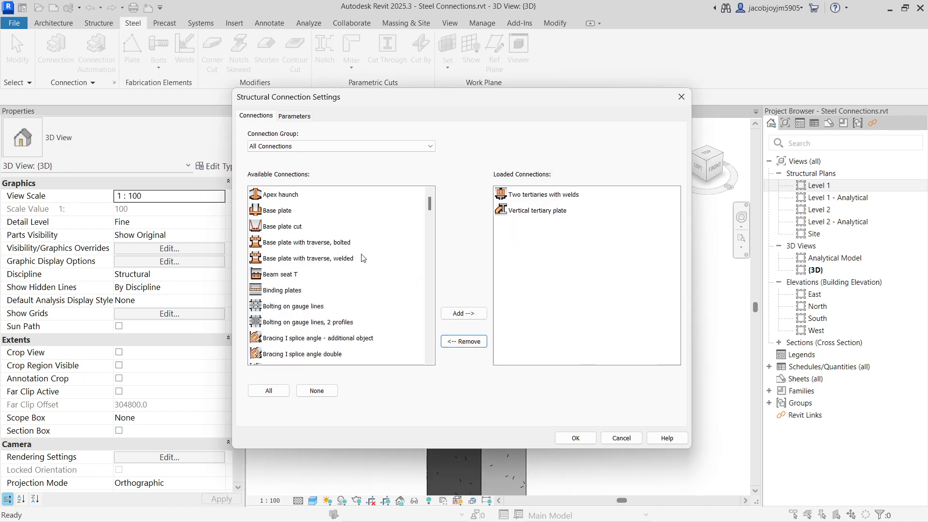
{"action": "left_click", "coordinate": [268, 390]}
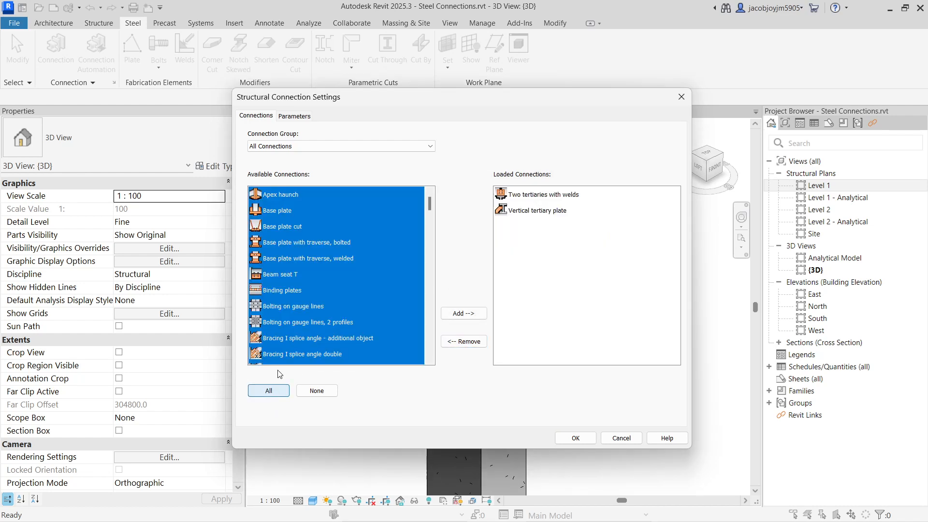
{"action": "left_click", "coordinate": [463, 313]}
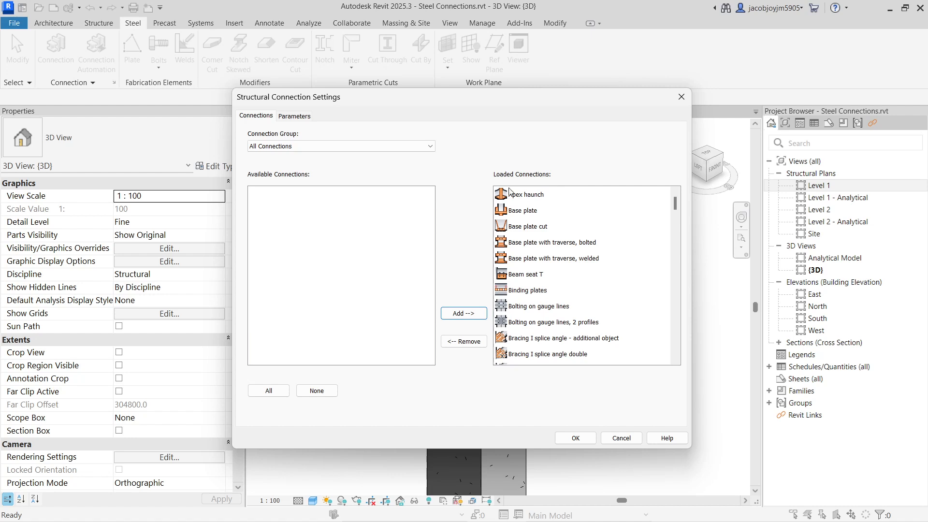
Filter the available connections to the Beam end to end group and unload every loaded connection, including those with placed instances.
{"action": "left_click", "coordinate": [392, 146]}
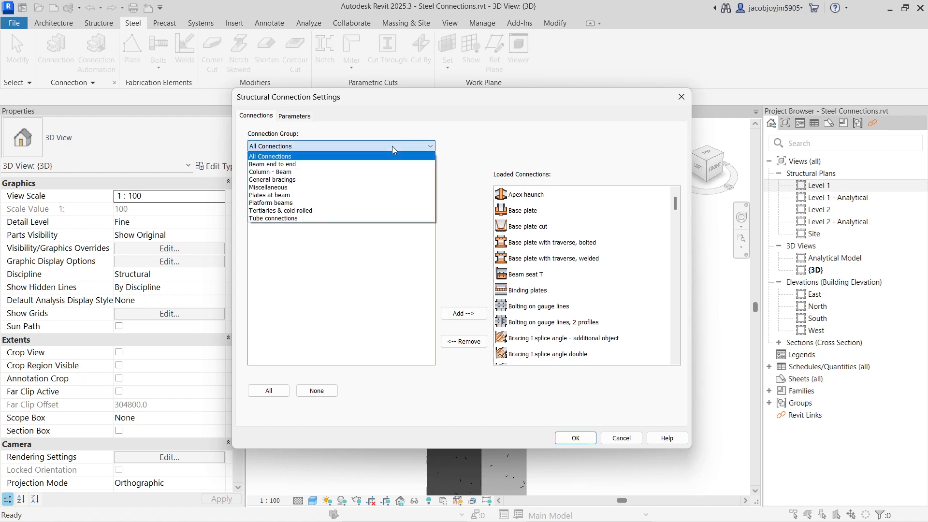
{"action": "left_click", "coordinate": [348, 164]}
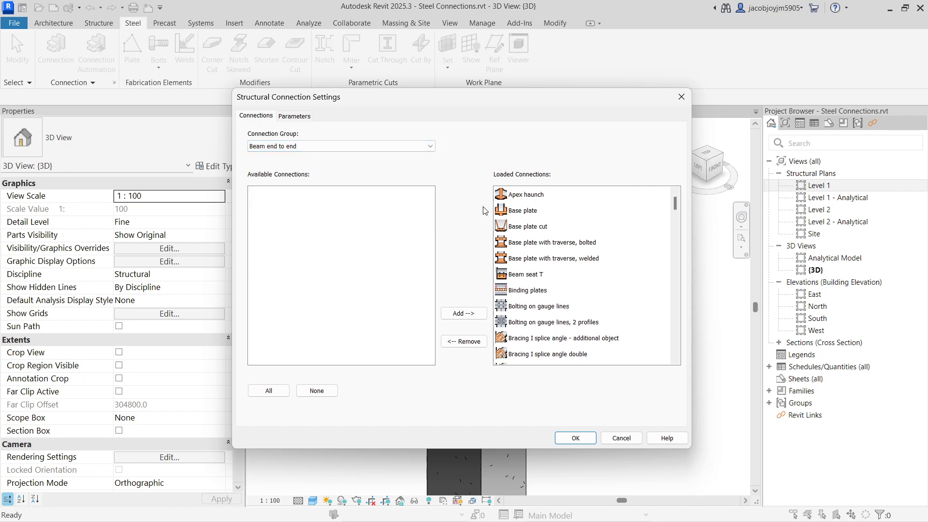
{"action": "left_click", "coordinate": [563, 197]}
{"action": "scroll", "coordinate": [599, 290], "scroll_direction": "down", "scroll_amount": 20}
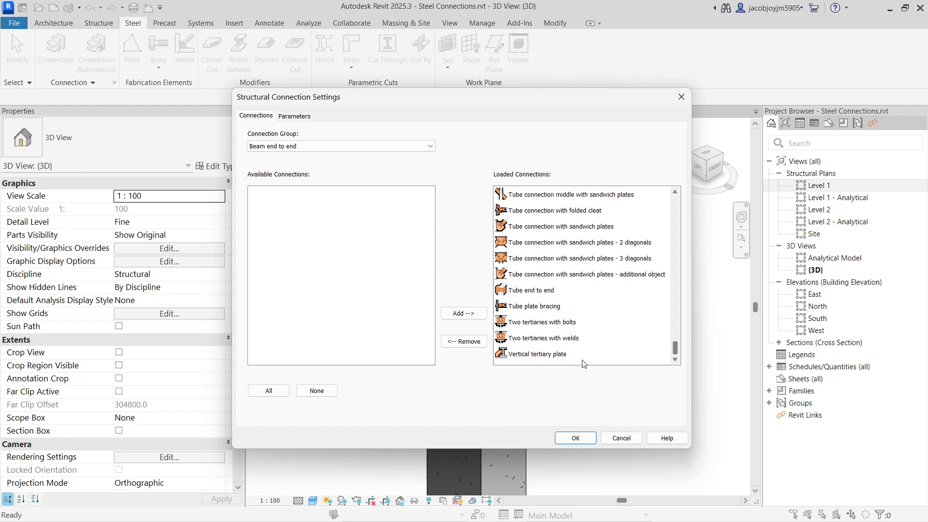
{"action": "left_click", "coordinate": [560, 355], "text": "shift"}
{"action": "left_click", "coordinate": [474, 343]}
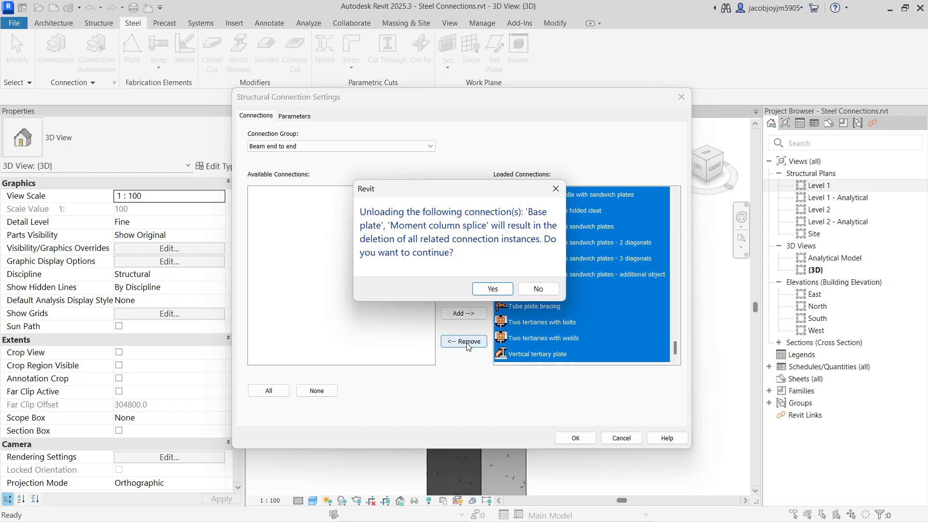
{"action": "left_click", "coordinate": [493, 289]}
Review the available connections in the Beam end to end, Column - Beam and General bracings groups.
{"action": "left_click", "coordinate": [410, 260]}
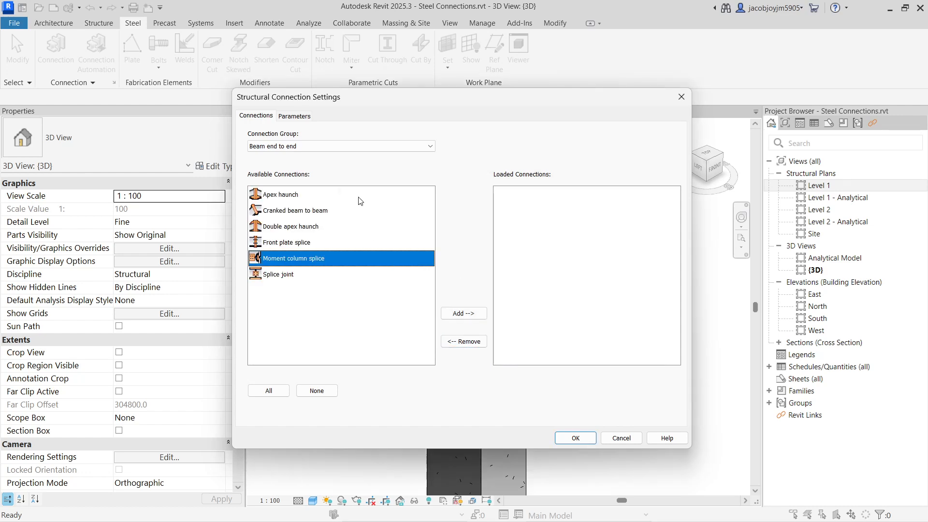
{"action": "left_click", "coordinate": [381, 146]}
{"action": "left_click", "coordinate": [324, 167]}
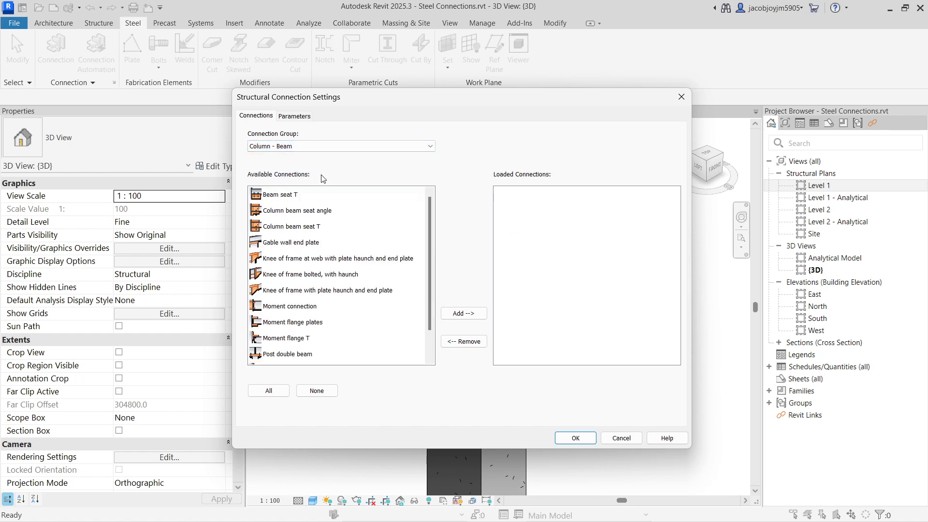
{"action": "left_click", "coordinate": [302, 146]}
{"action": "left_click", "coordinate": [307, 182]}
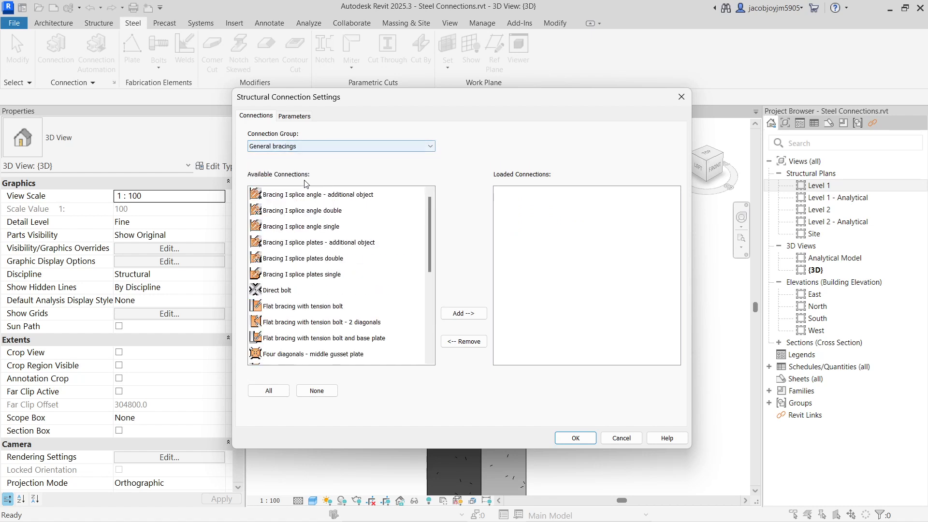
Filter the available connections to the Miscellaneous group and load all of them, from Bolting on gauge lines through Stair end plate with notch.
{"action": "left_click", "coordinate": [306, 146]}
{"action": "left_click", "coordinate": [310, 188]}
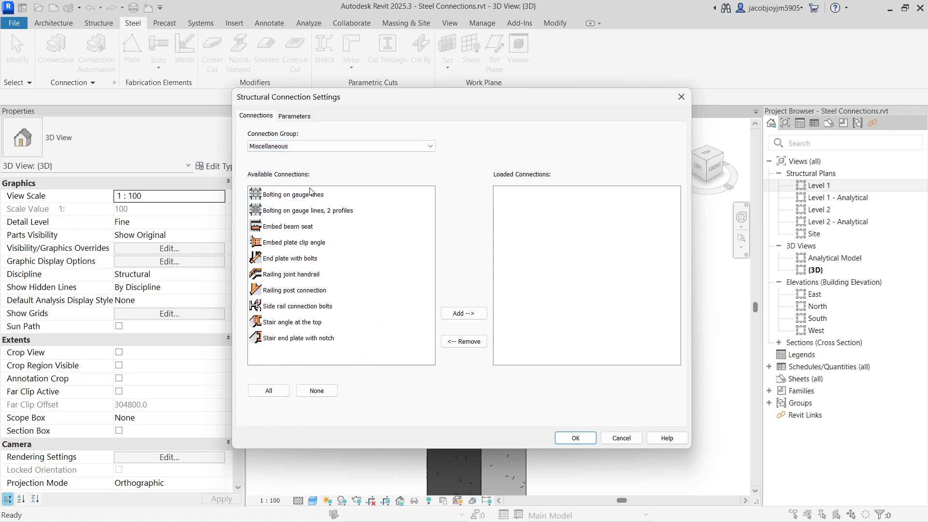
{"action": "left_click", "coordinate": [302, 196]}
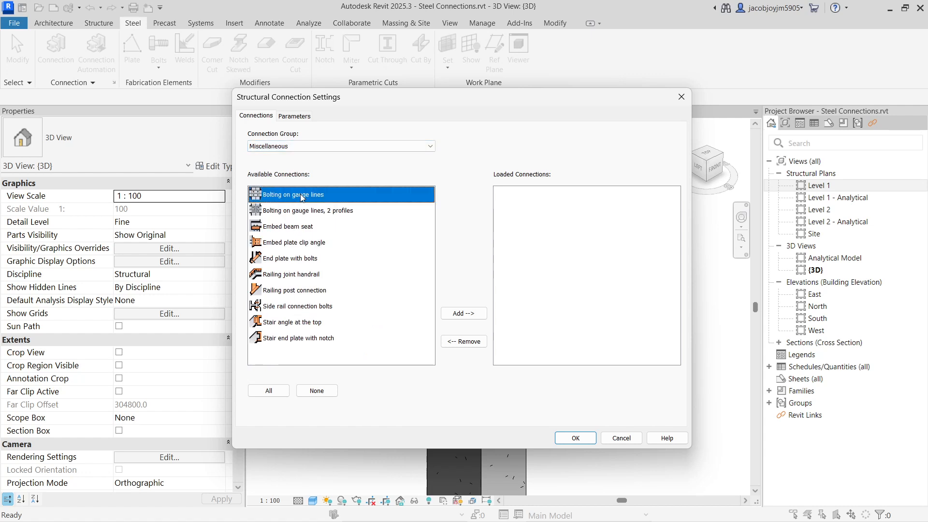
{"action": "left_click", "coordinate": [294, 334], "text": "shift"}
{"action": "left_click", "coordinate": [464, 313]}
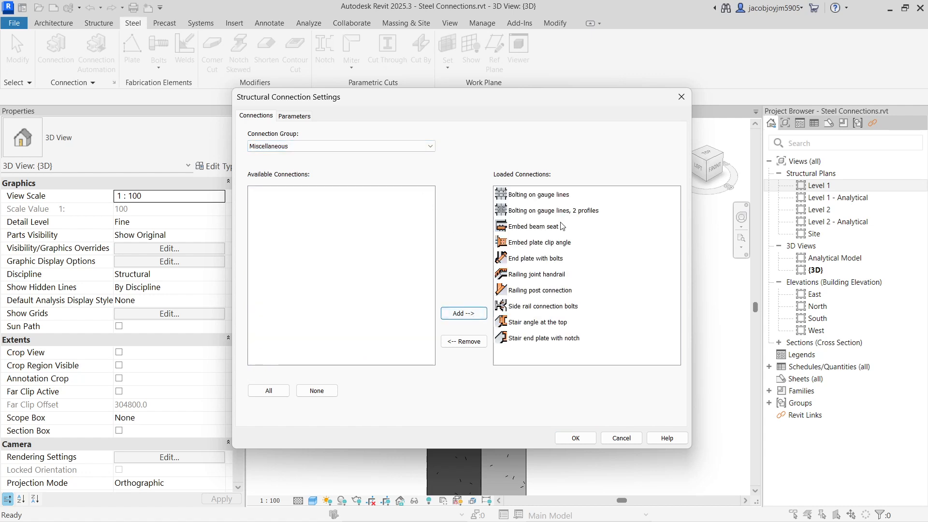
Set the connection group back to All Connections, load every remaining available connection and accept the settings.
{"action": "left_click", "coordinate": [290, 146]}
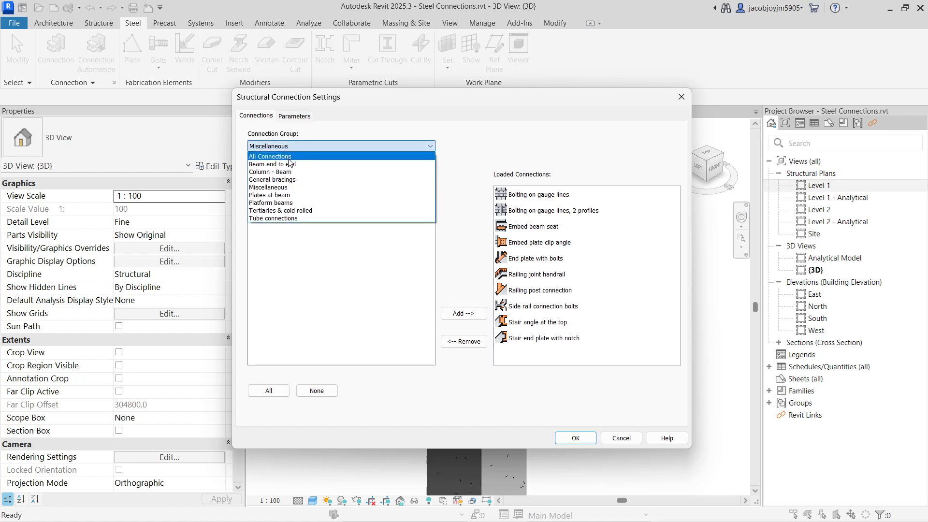
{"action": "left_click", "coordinate": [288, 162]}
{"action": "left_click", "coordinate": [269, 391]}
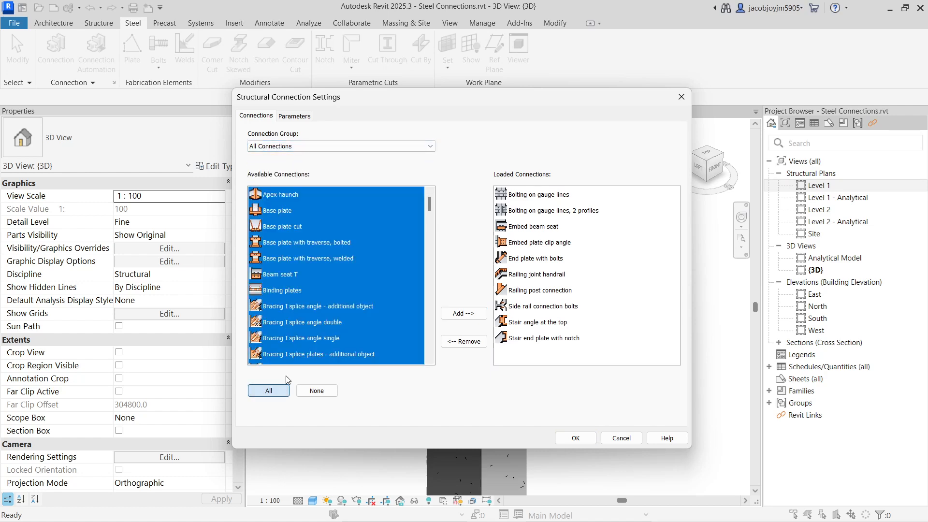
{"action": "left_click", "coordinate": [463, 313]}
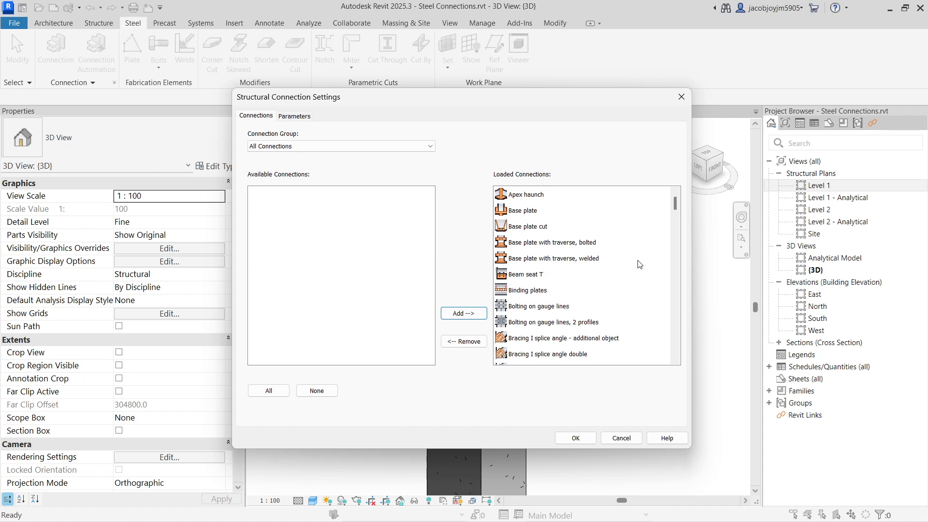
{"action": "left_click", "coordinate": [575, 438]}
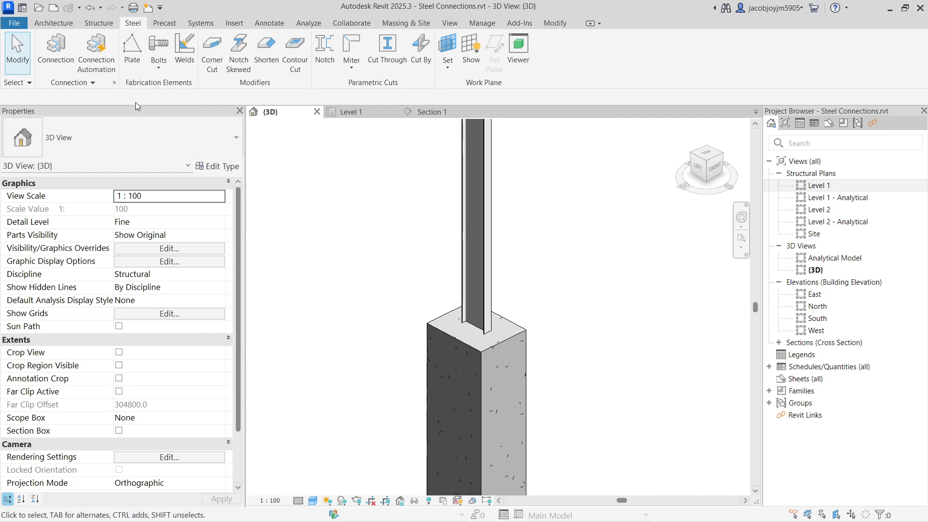
Review the approval statuses in the Structural Connection Settings, including Approved, Comment and Rejected, and close the settings.
{"action": "left_click", "coordinate": [114, 83]}
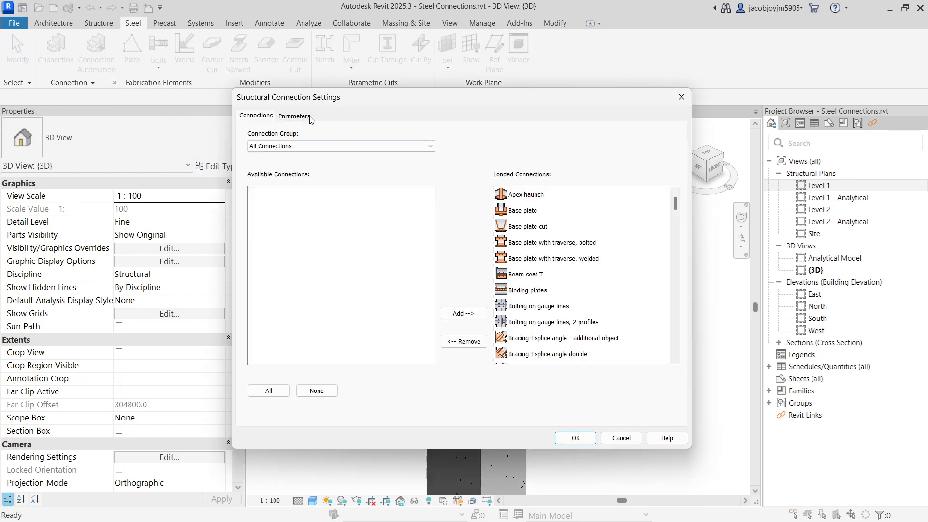
{"action": "left_click", "coordinate": [310, 117]}
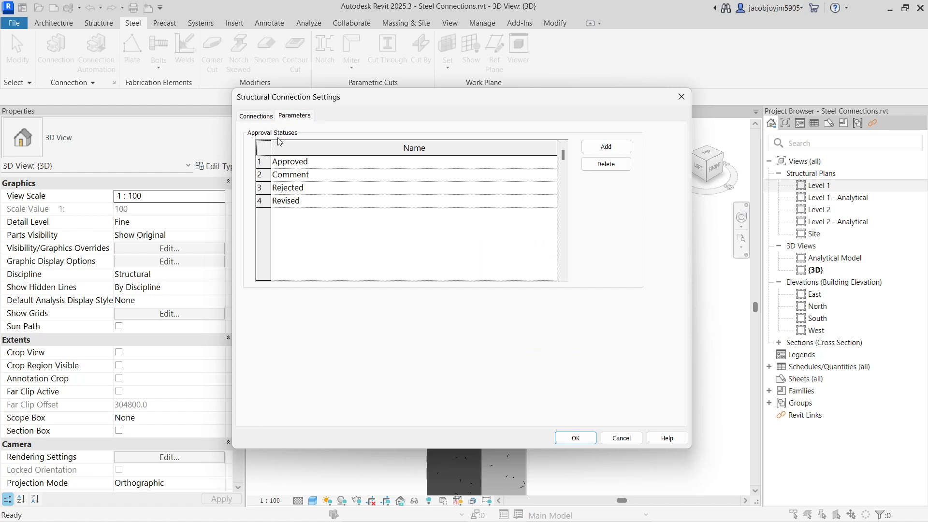
{"action": "left_click", "coordinate": [263, 162]}
{"action": "left_click", "coordinate": [264, 175]}
{"action": "left_click", "coordinate": [263, 187]}
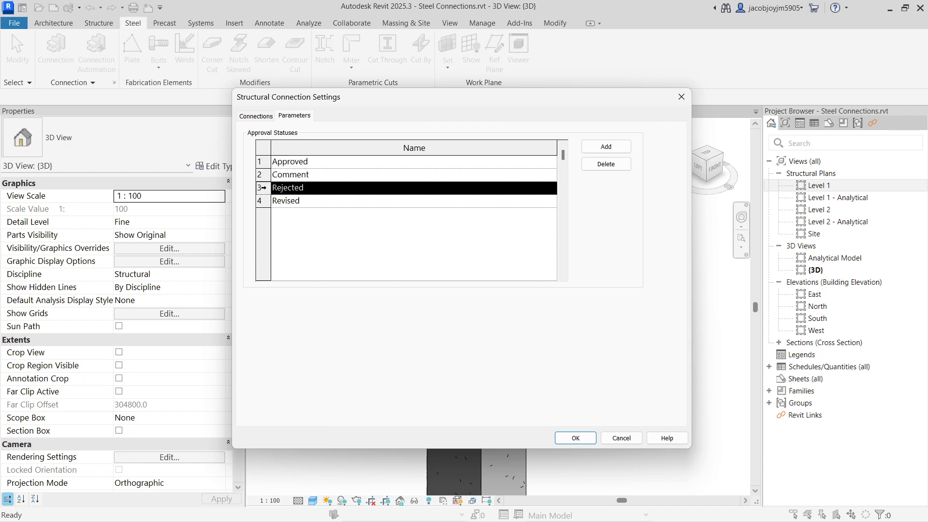
{"action": "left_click", "coordinate": [255, 117]}
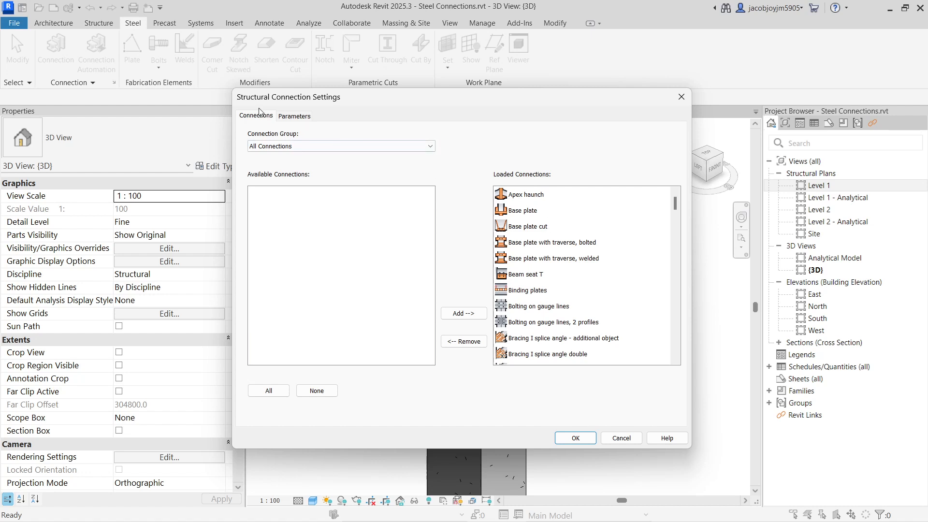
{"action": "left_click", "coordinate": [587, 437]}
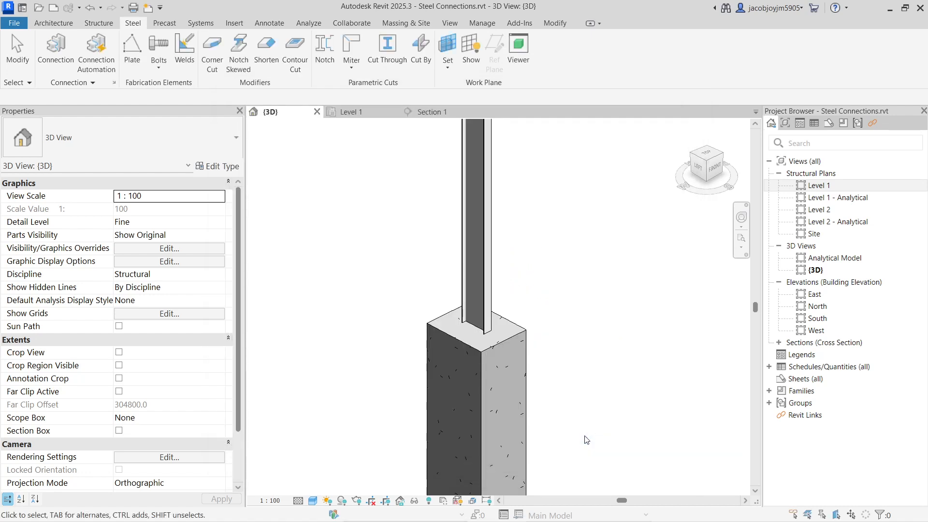
Add a generic structural connection between the steel column and the concrete column beneath it.
{"action": "left_click_drag", "start_coordinate": [572, 224], "coordinate": [454, 340]}
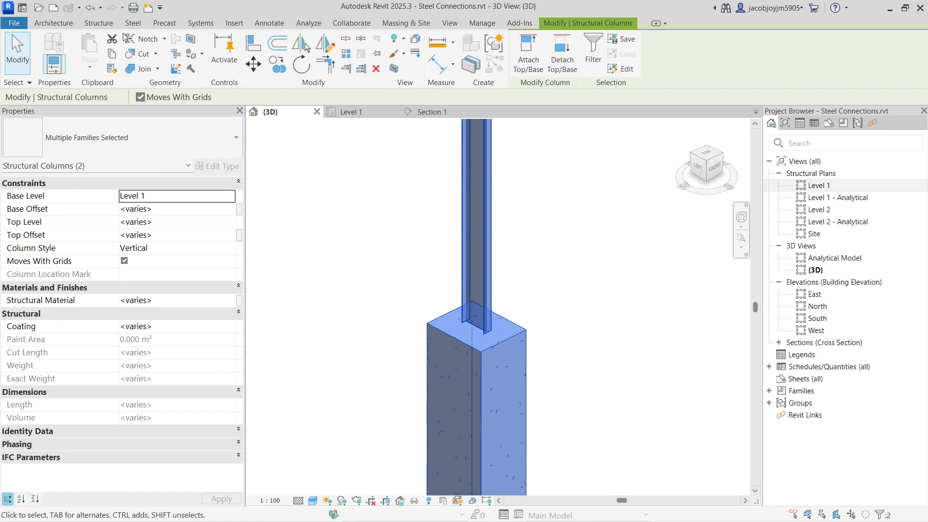
{"action": "left_click", "coordinate": [130, 23]}
{"action": "left_click", "coordinate": [96, 46]}
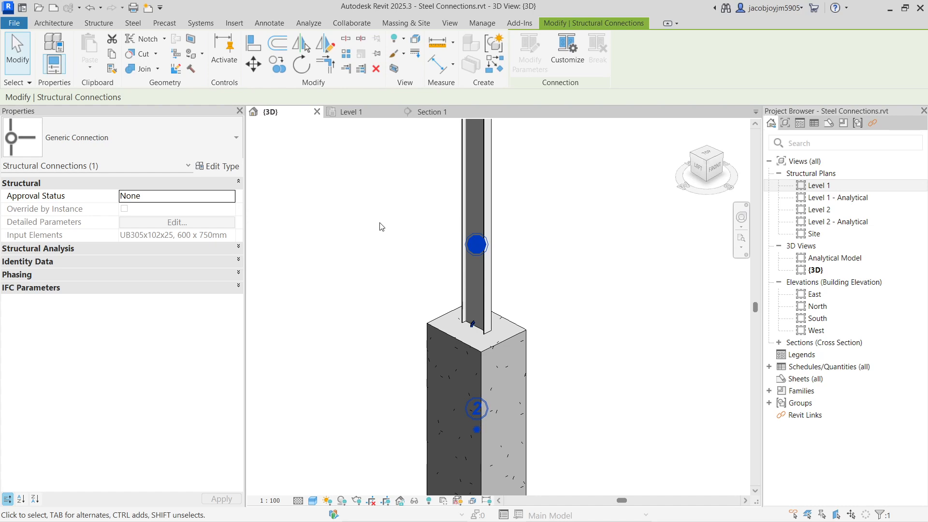
{"action": "key", "text": "Escape"}
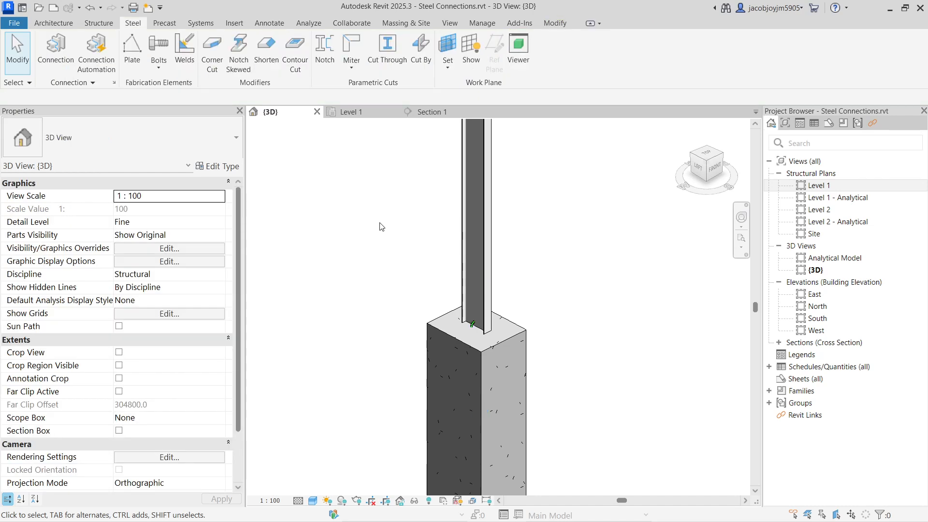
Change the generic connection at the steel column's foot to the Base plate type.
{"action": "left_click", "coordinate": [476, 327]}
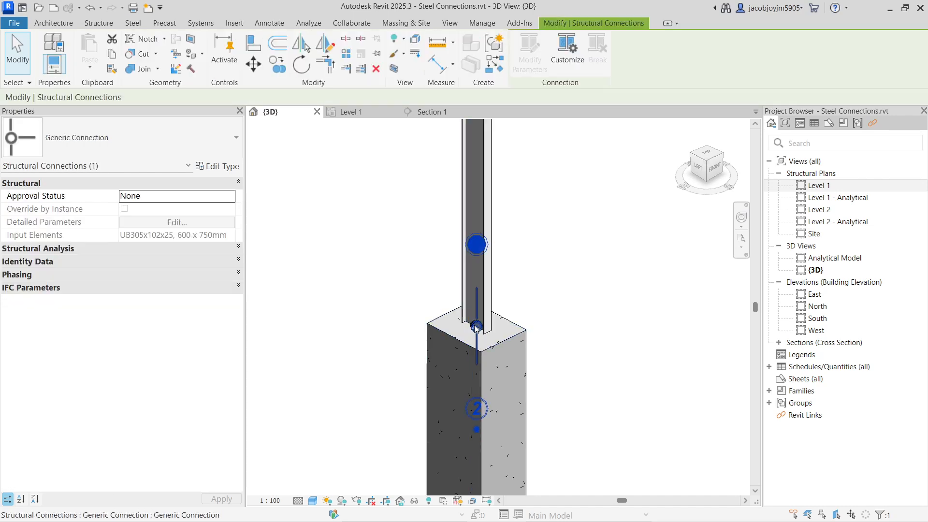
{"action": "left_click", "coordinate": [188, 149]}
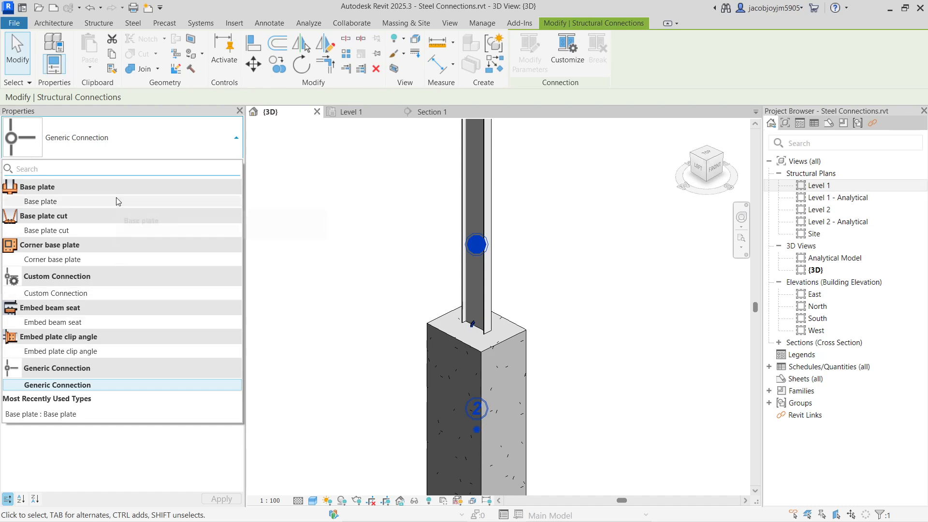
{"action": "left_click", "coordinate": [99, 201]}
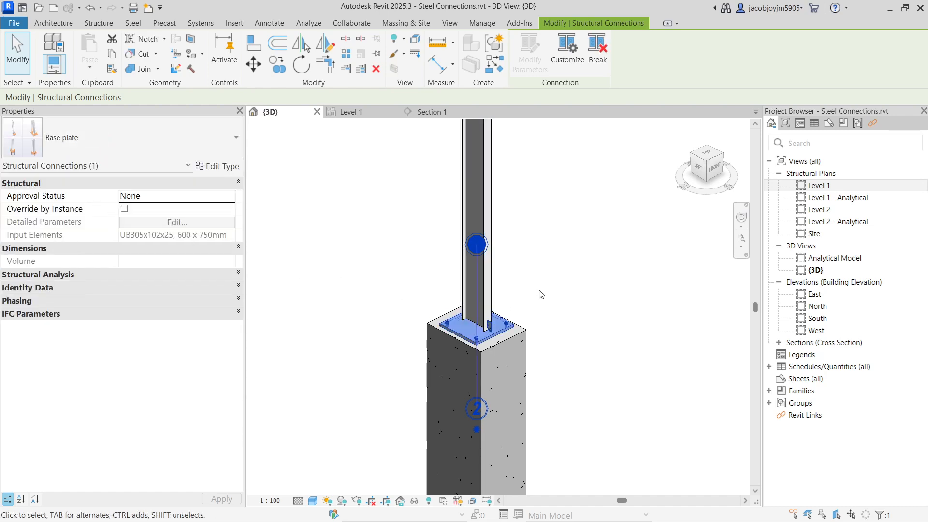
{"action": "key", "text": "Escape"}
Open the type properties of the placed base plate connection and duplicate its type as Base plate 2.
{"action": "scroll", "coordinate": [505, 331], "scroll_direction": "up", "scroll_amount": 2}
{"action": "scroll", "coordinate": [504, 332], "scroll_direction": "up", "scroll_amount": 2}
{"action": "left_click", "coordinate": [498, 331]}
{"action": "scroll", "coordinate": [493, 330], "scroll_direction": "up", "scroll_amount": 1}
{"action": "middle_click_drag", "start_coordinate": [430, 289], "coordinate": [455, 288], "text": "shift"}
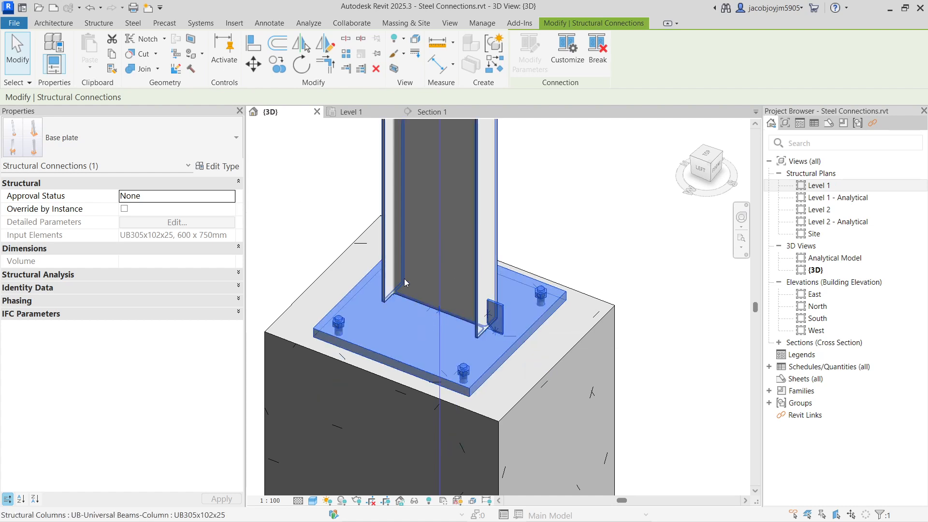
{"action": "left_click", "coordinate": [237, 174]}
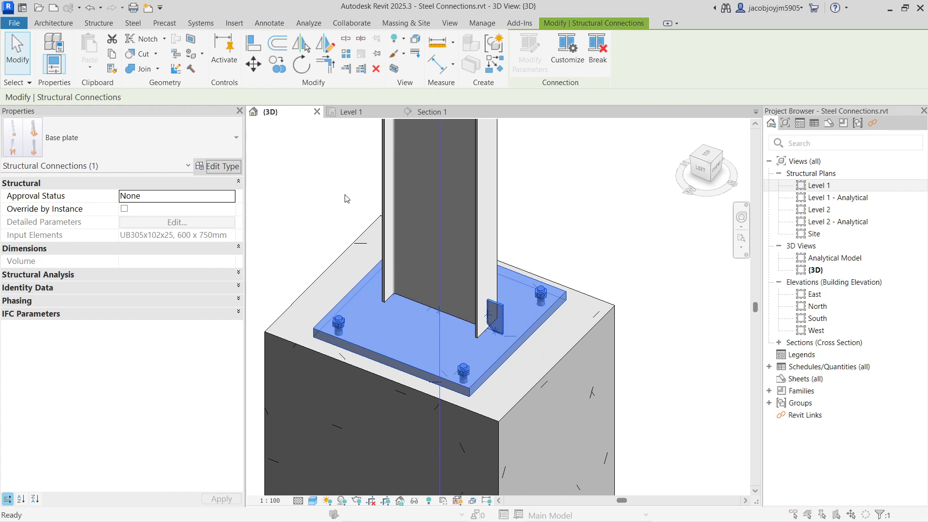
{"action": "left_click_drag", "start_coordinate": [927, 104], "coordinate": [473, 78]}
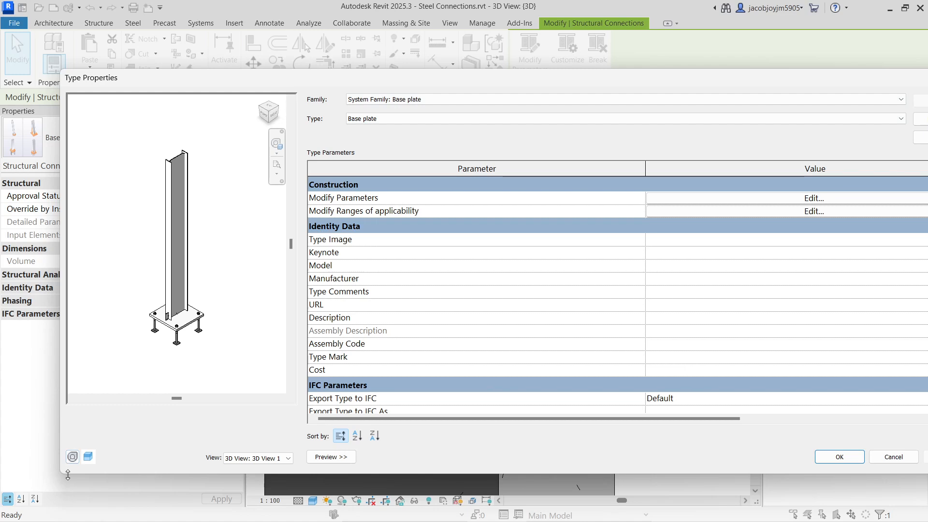
{"action": "left_click_drag", "start_coordinate": [62, 476], "coordinate": [487, 453]}
{"action": "left_click_drag", "start_coordinate": [802, 75], "coordinate": [598, 77]}
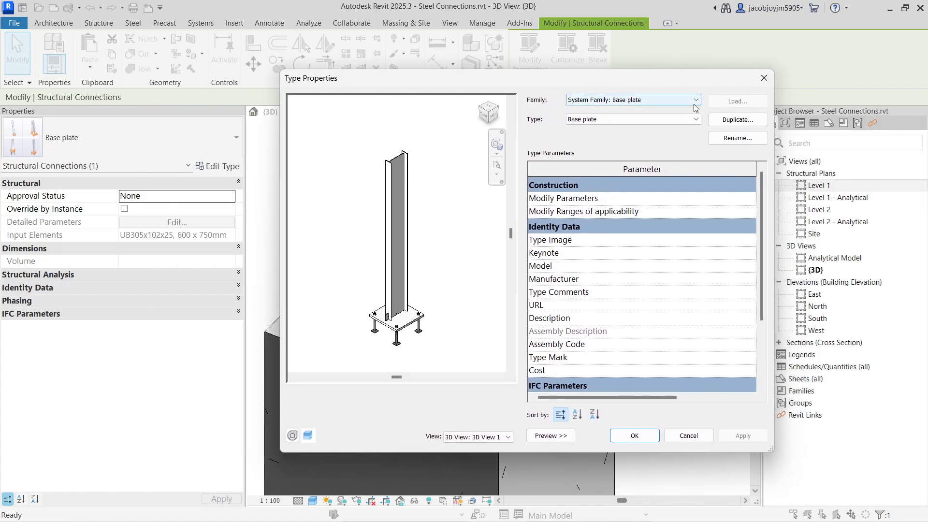
{"action": "left_click", "coordinate": [746, 124]}
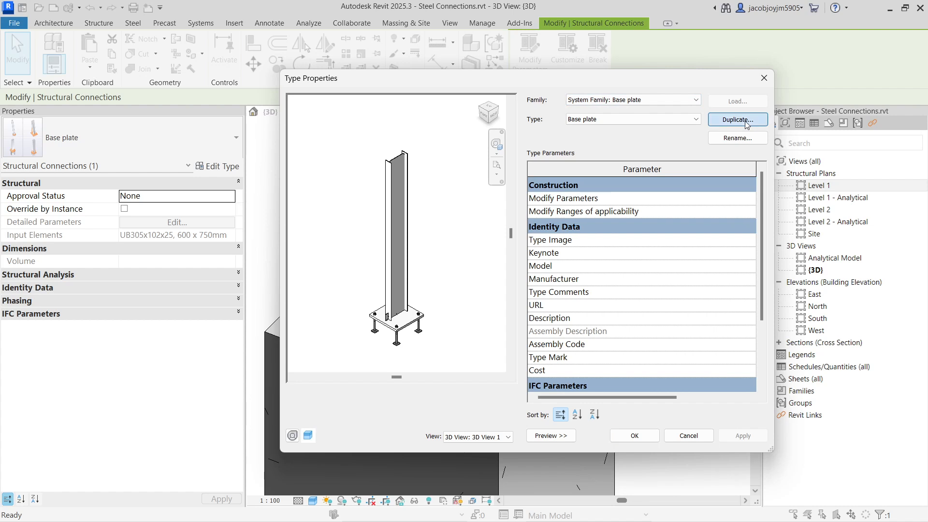
{"action": "left_click", "coordinate": [652, 246]}
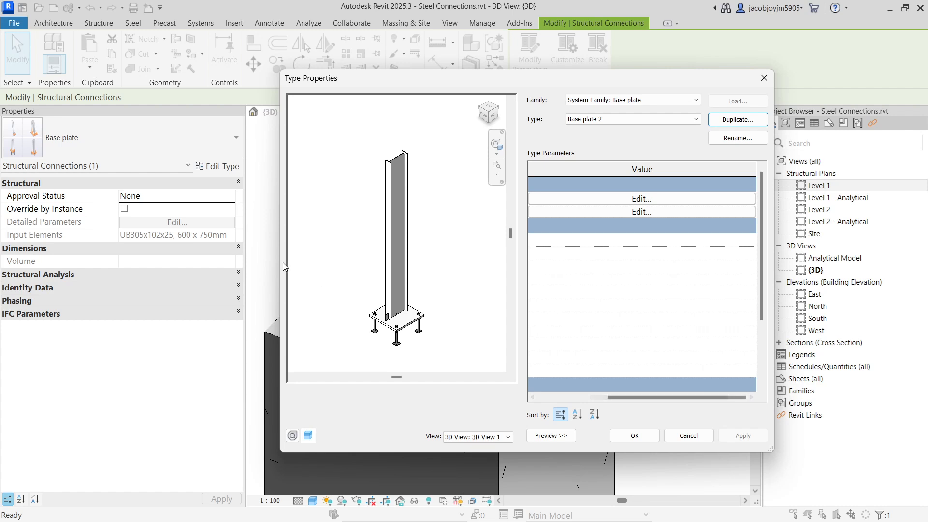
Resize the Type Properties dialog and its parameter columns for readability, and collapse the IFC Parameters and Identity Data groups.
{"action": "left_click_drag", "start_coordinate": [281, 262], "coordinate": [106, 256]}
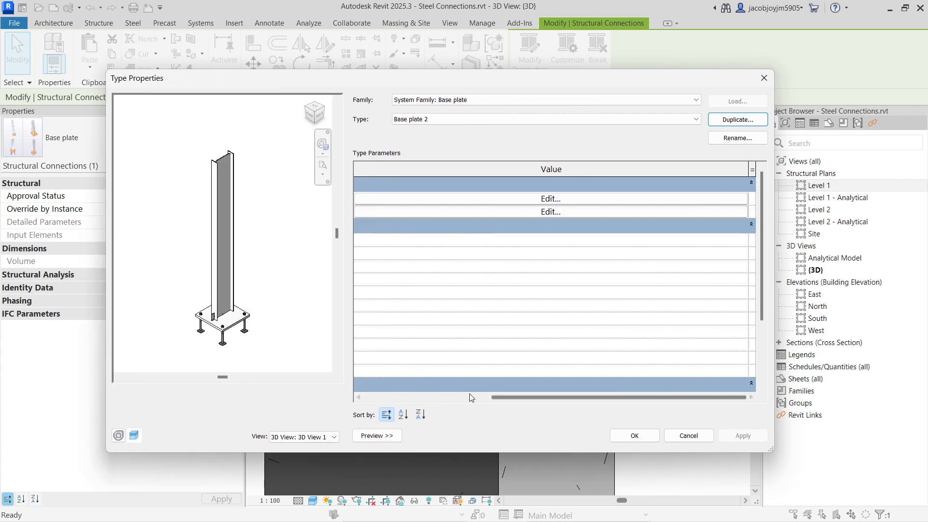
{"action": "left_click_drag", "start_coordinate": [503, 395], "coordinate": [390, 385]}
{"action": "left_click_drag", "start_coordinate": [692, 167], "coordinate": [496, 170]}
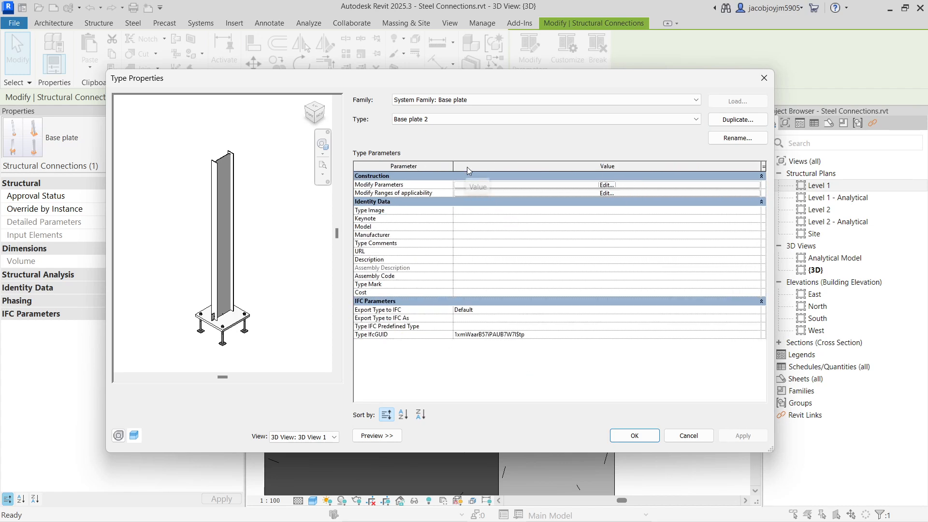
{"action": "left_click_drag", "start_coordinate": [762, 166], "coordinate": [550, 179]}
{"action": "left_click_drag", "start_coordinate": [776, 230], "coordinate": [584, 223]}
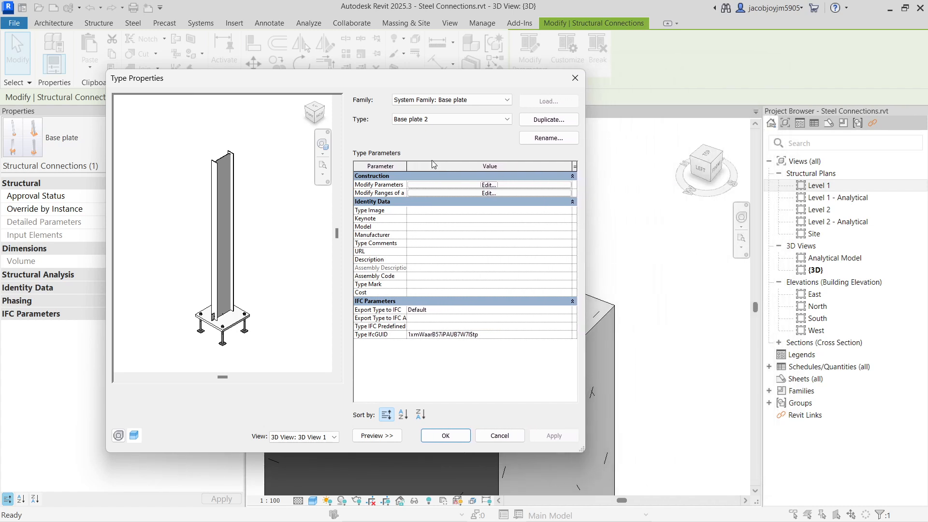
{"action": "left_click_drag", "start_coordinate": [406, 170], "coordinate": [467, 181]}
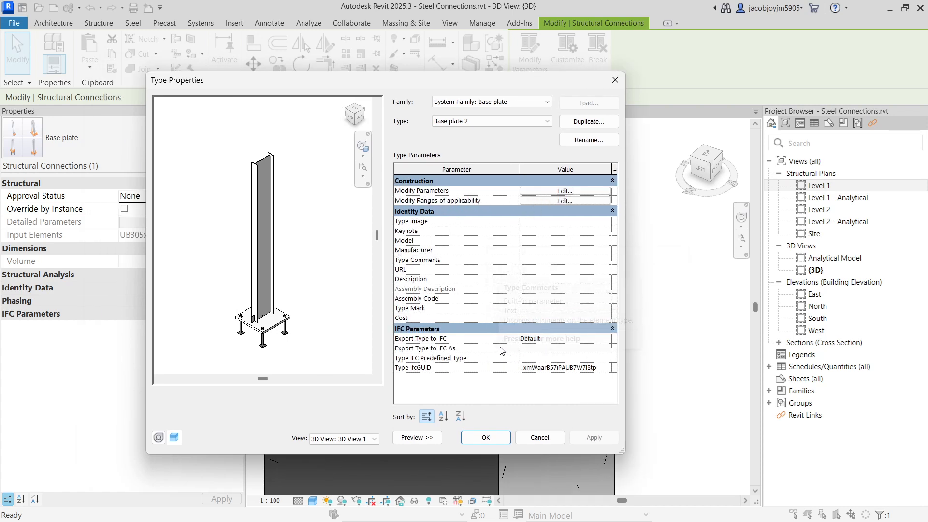
{"action": "left_click", "coordinate": [612, 328]}
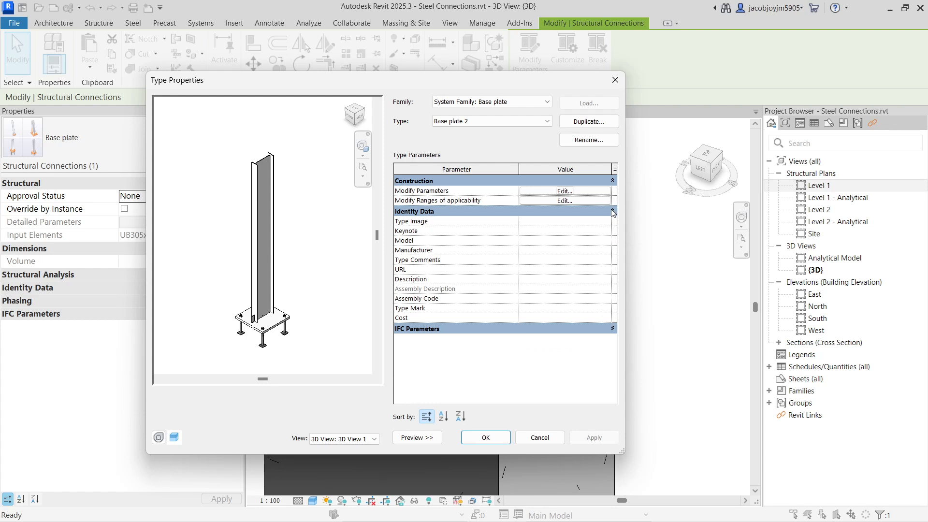
{"action": "left_click", "coordinate": [612, 211]}
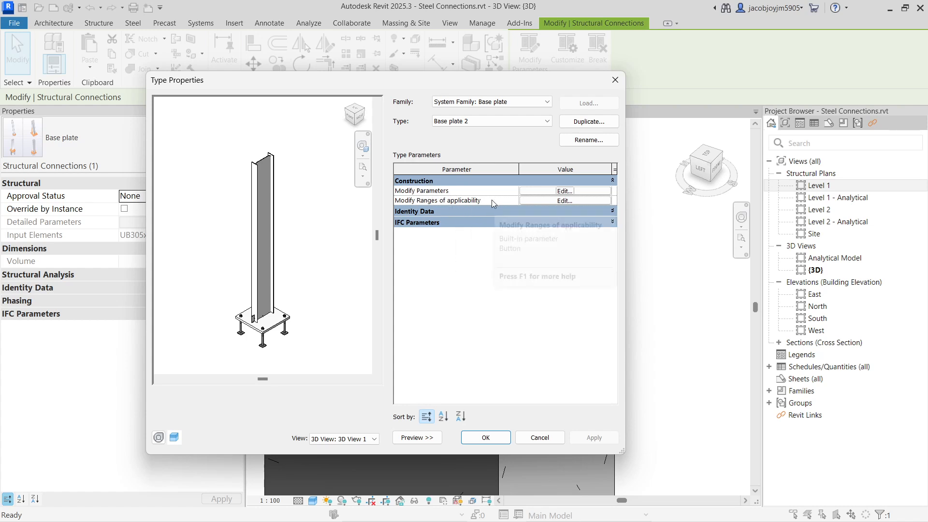
Open the modifiable parameters of the Base plate 2 type and review its base plate dimension, corner, levelling plate, shim plate and shear anchor settings.
{"action": "left_click", "coordinate": [540, 194]}
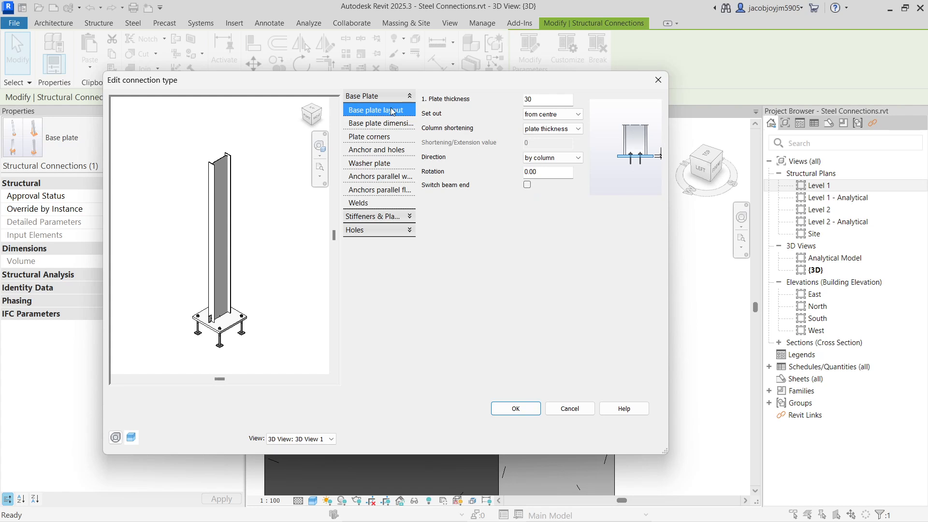
{"action": "left_click", "coordinate": [389, 126]}
{"action": "left_click", "coordinate": [390, 140]}
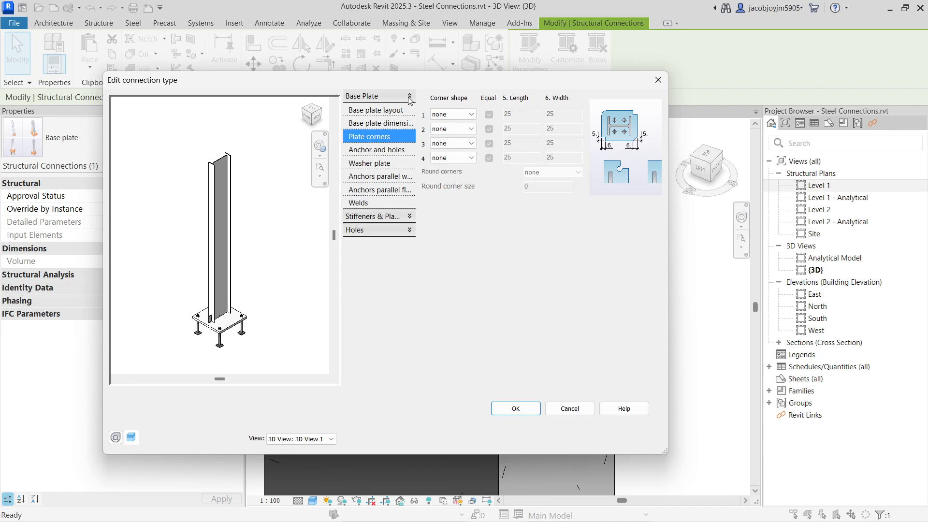
{"action": "left_click", "coordinate": [410, 217]}
{"action": "left_click", "coordinate": [388, 127]}
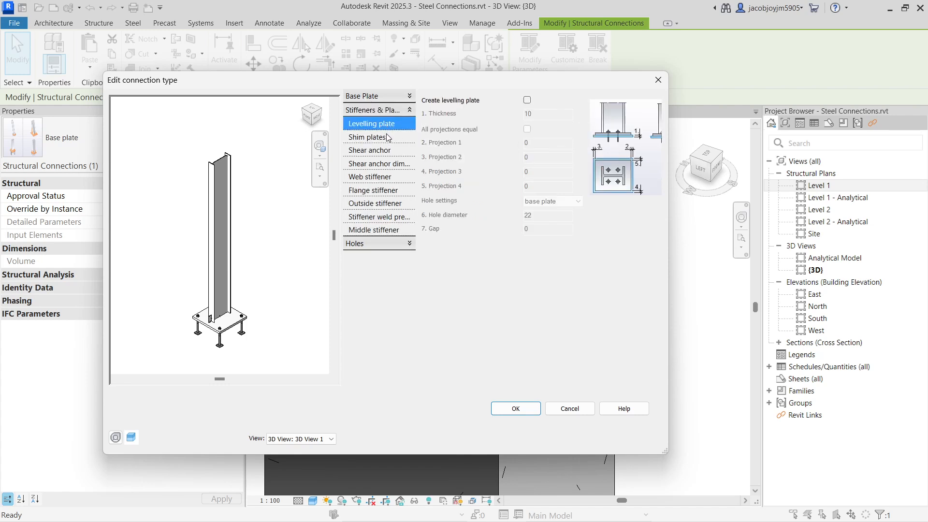
{"action": "left_click", "coordinate": [388, 140]}
{"action": "left_click", "coordinate": [387, 153]}
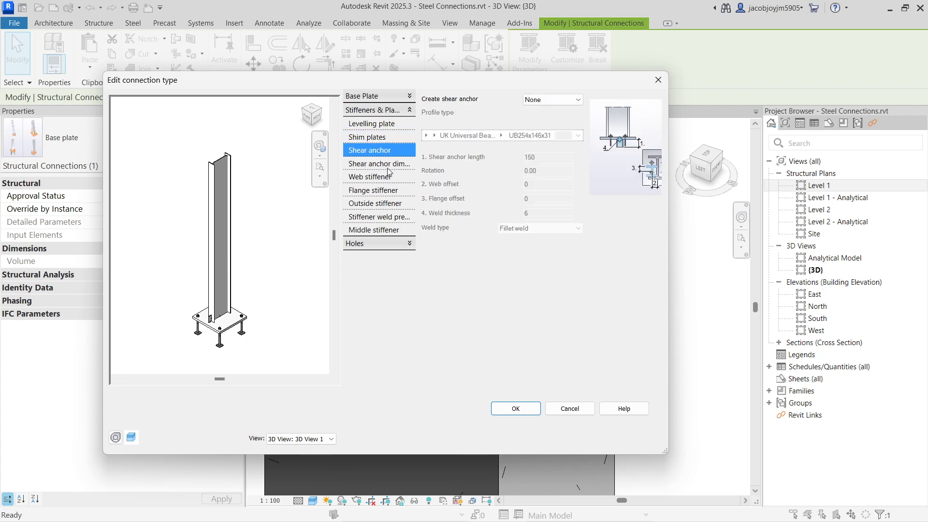
{"action": "left_click", "coordinate": [388, 165]}
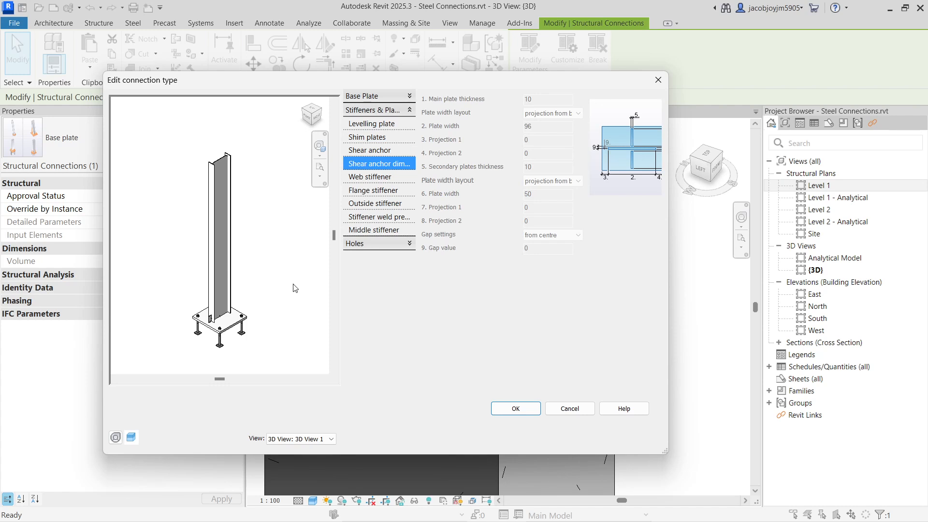
Set the web stiffener of the base plate connection to be created on both sides and inspect the column foot in the preview.
{"action": "scroll", "coordinate": [227, 347], "scroll_direction": "up", "scroll_amount": 5}
{"action": "middle_click_drag", "start_coordinate": [215, 257], "coordinate": [235, 251], "text": "shift"}
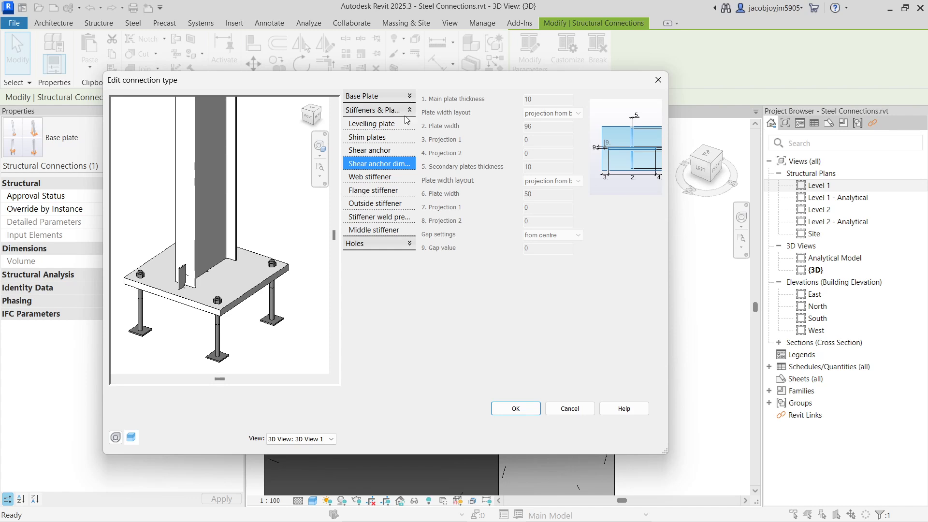
{"action": "scroll", "coordinate": [180, 285], "scroll_direction": "up", "scroll_amount": 2}
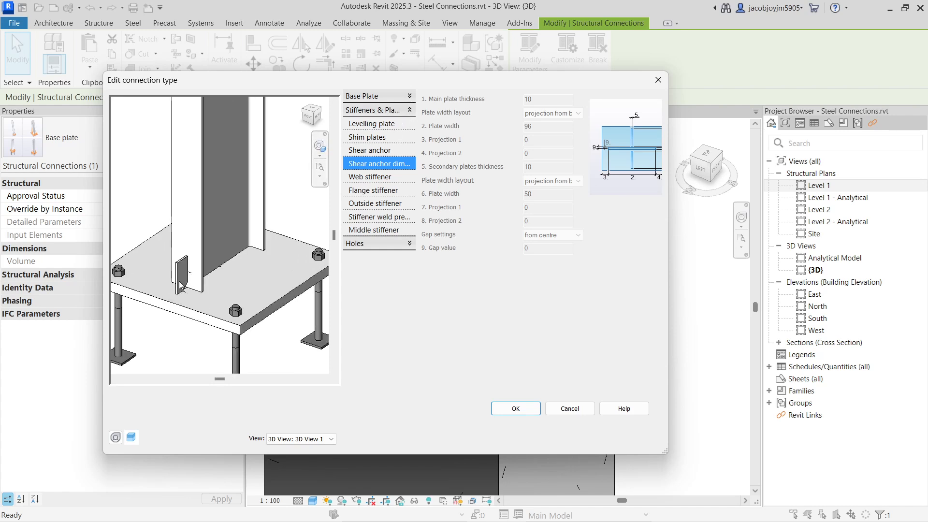
{"action": "left_click", "coordinate": [387, 180]}
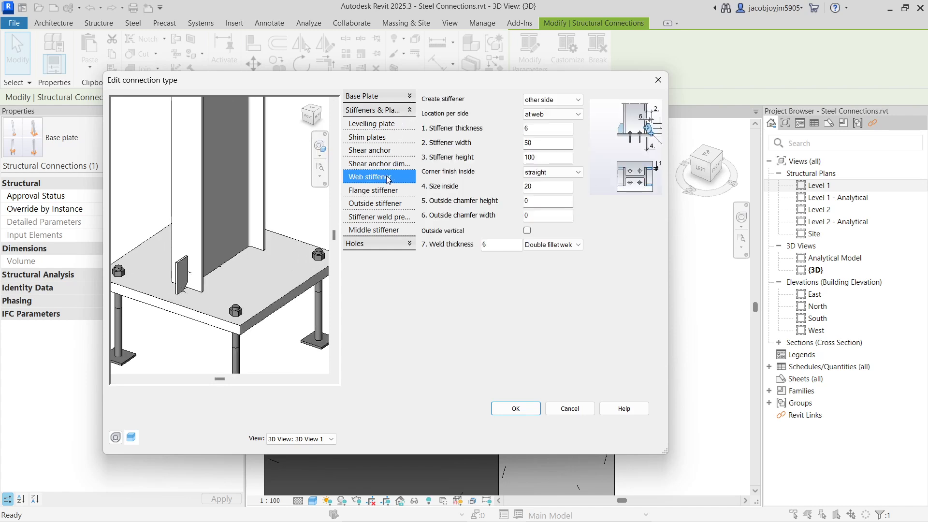
{"action": "left_click", "coordinate": [565, 100]}
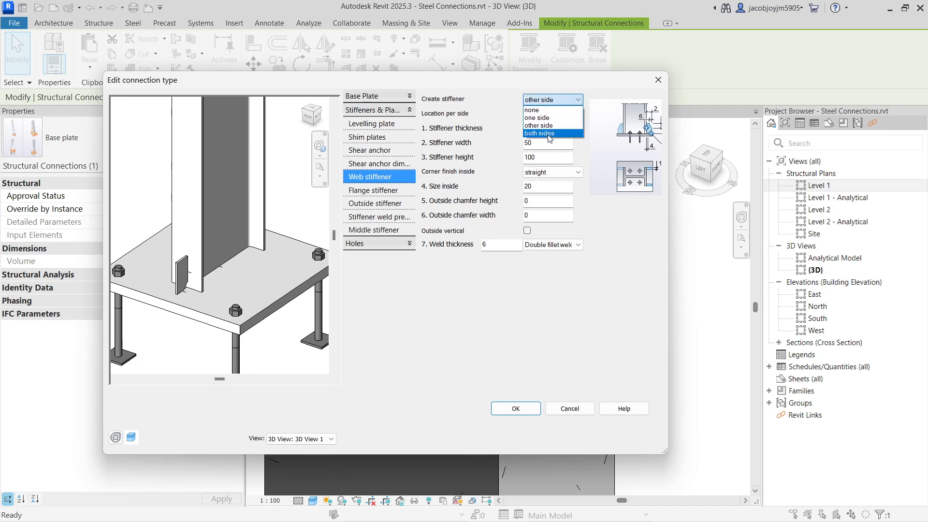
{"action": "left_click", "coordinate": [549, 134]}
{"action": "middle_click_drag", "start_coordinate": [269, 292], "coordinate": [155, 279], "text": "shift"}
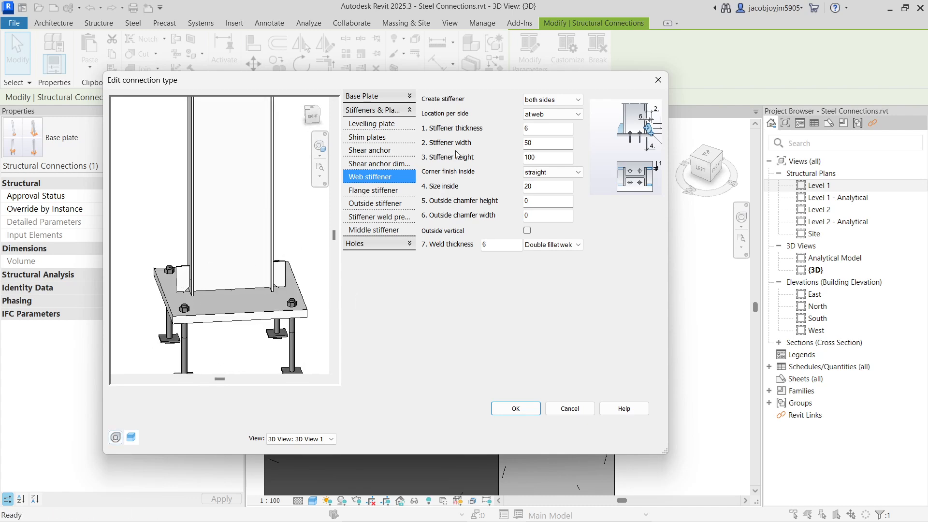
Try the web stiffener with the one side option and with the other side option.
{"action": "left_click", "coordinate": [552, 100]}
{"action": "left_click", "coordinate": [543, 123]}
{"action": "left_click", "coordinate": [554, 102]}
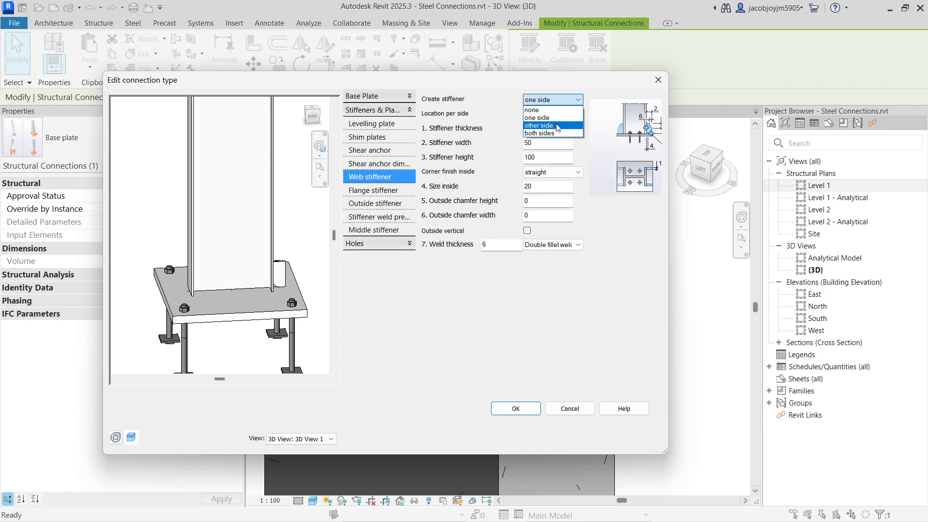
{"action": "left_click", "coordinate": [559, 126]}
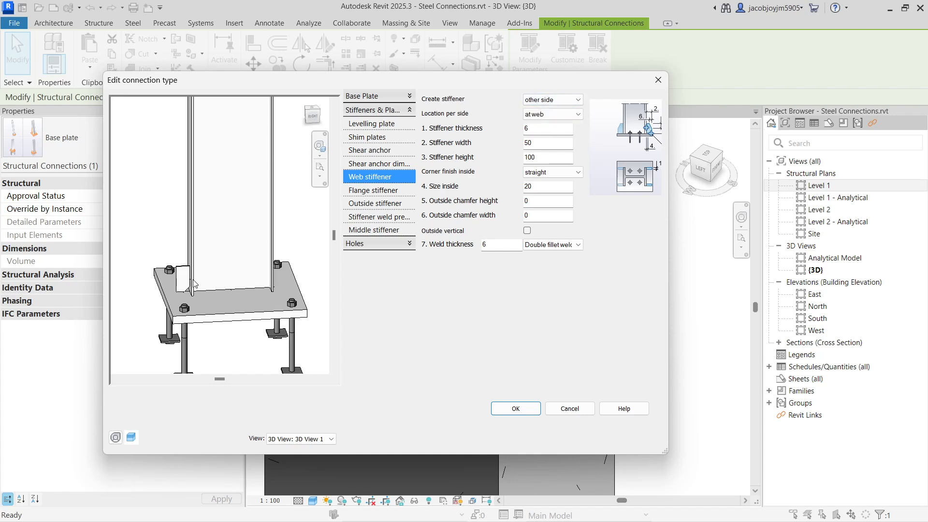
Set the web stiffener back to both sides, accept the Base plate 2 type changes and deselect the connection.
{"action": "left_click", "coordinate": [527, 104]}
{"action": "left_click", "coordinate": [543, 132]}
{"action": "middle_click_drag", "start_coordinate": [213, 289], "coordinate": [265, 272], "text": "shift"}
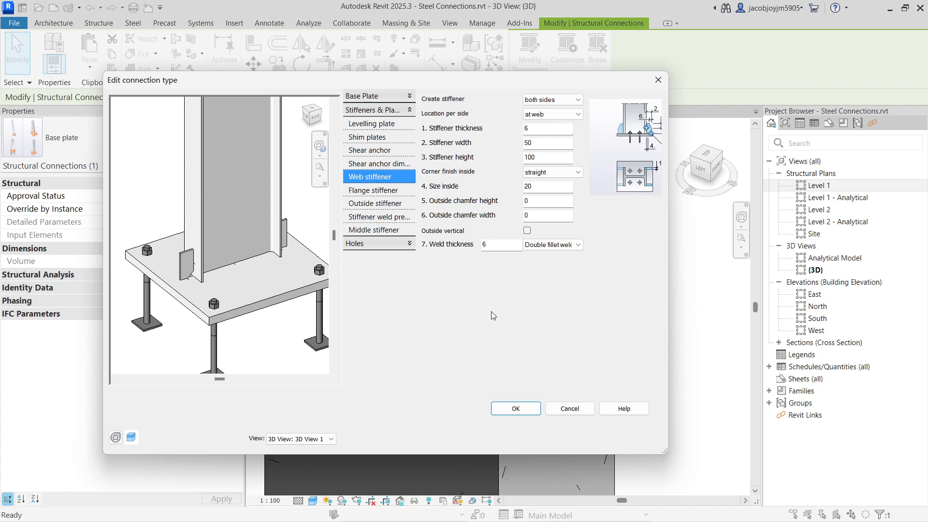
{"action": "left_click", "coordinate": [524, 410]}
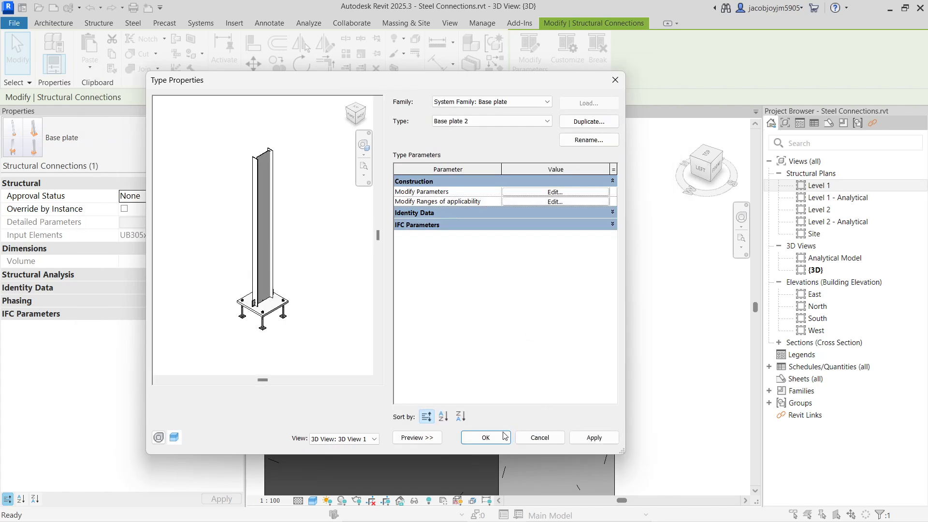
{"action": "left_click", "coordinate": [503, 438]}
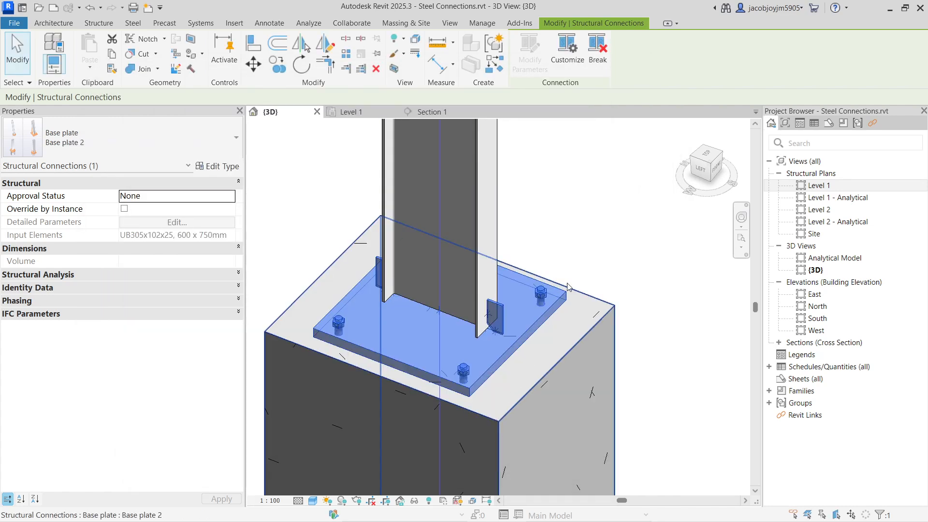
{"action": "middle_click_drag", "start_coordinate": [541, 319], "coordinate": [506, 241], "text": "shift"}
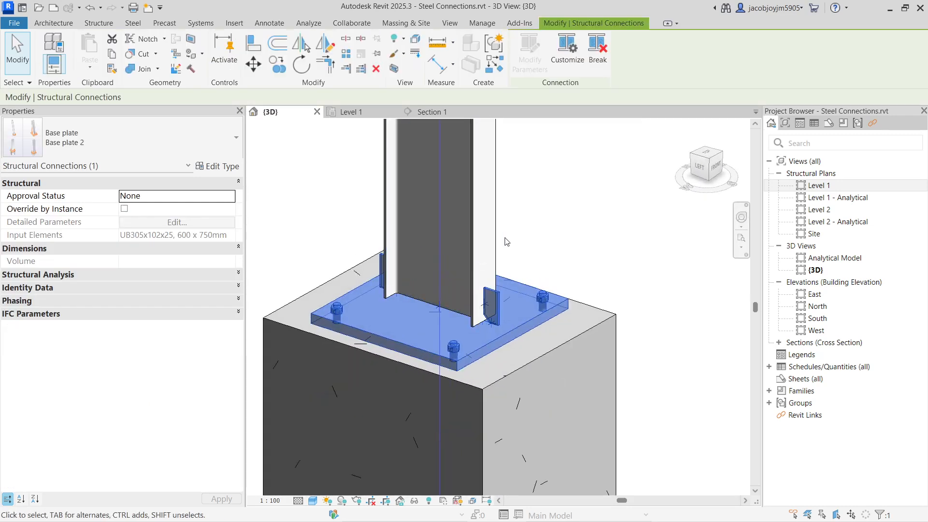
{"action": "left_click", "coordinate": [528, 232]}
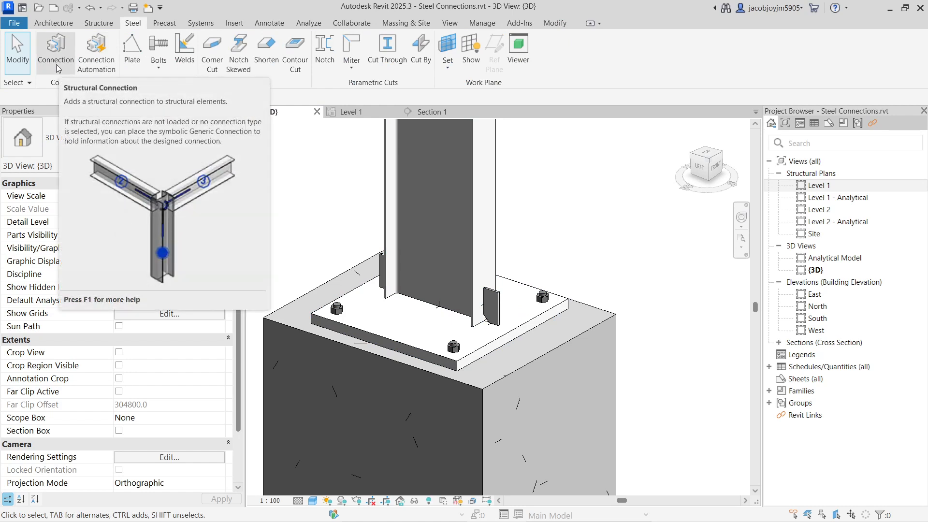
{"action": "left_click", "coordinate": [480, 346]}
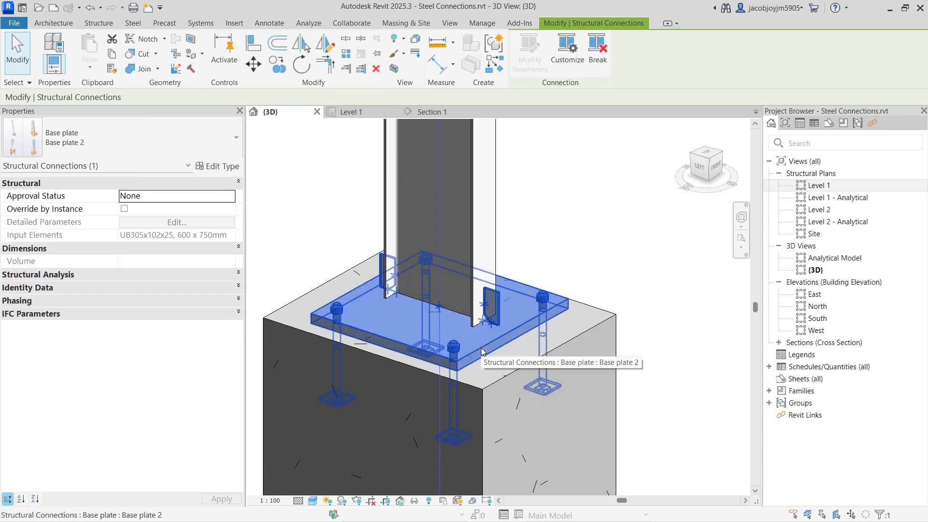
{"action": "left_click", "coordinate": [570, 62]}
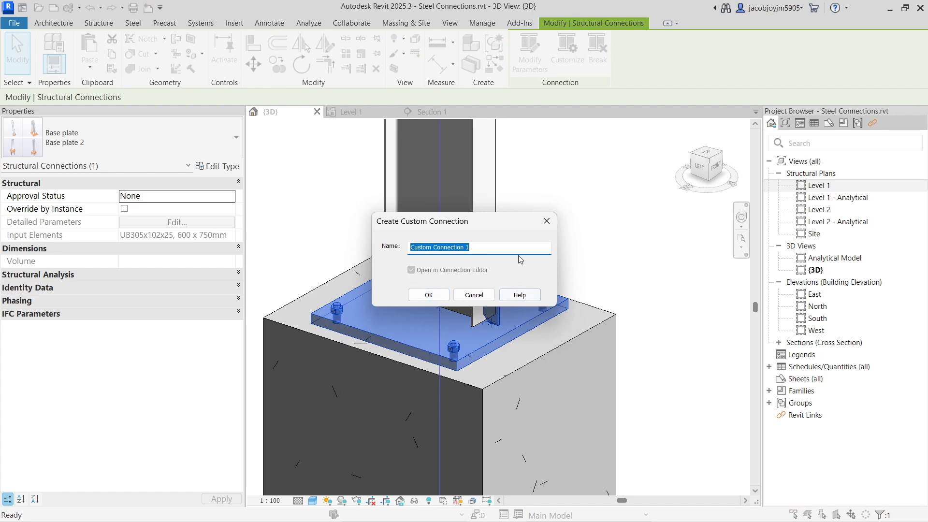
{"action": "left_click", "coordinate": [549, 221]}
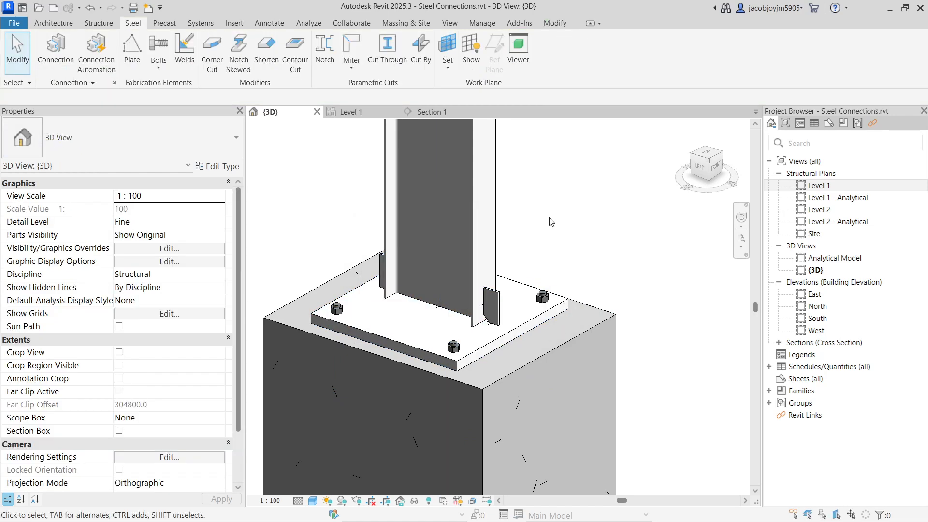
Break the base plate connection into individual elements and examine the properties of its anchors, base plate and stiffener plate.
{"action": "left_click", "coordinate": [540, 304]}
{"action": "left_click", "coordinate": [598, 54]}
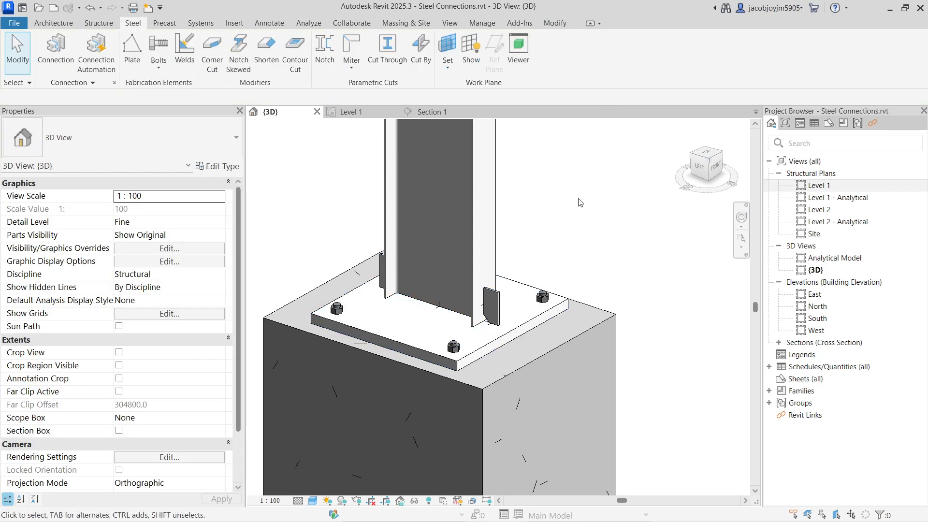
{"action": "left_click", "coordinate": [472, 346]}
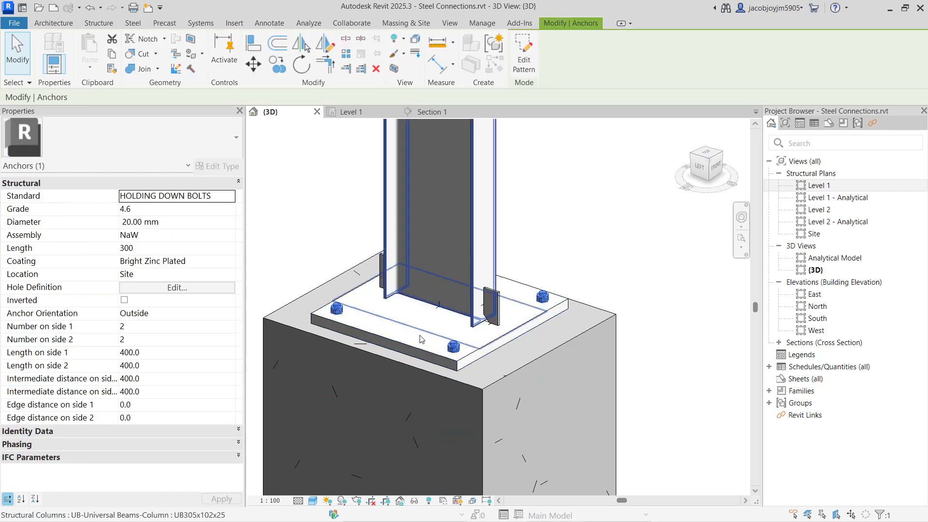
{"action": "left_click", "coordinate": [377, 337]}
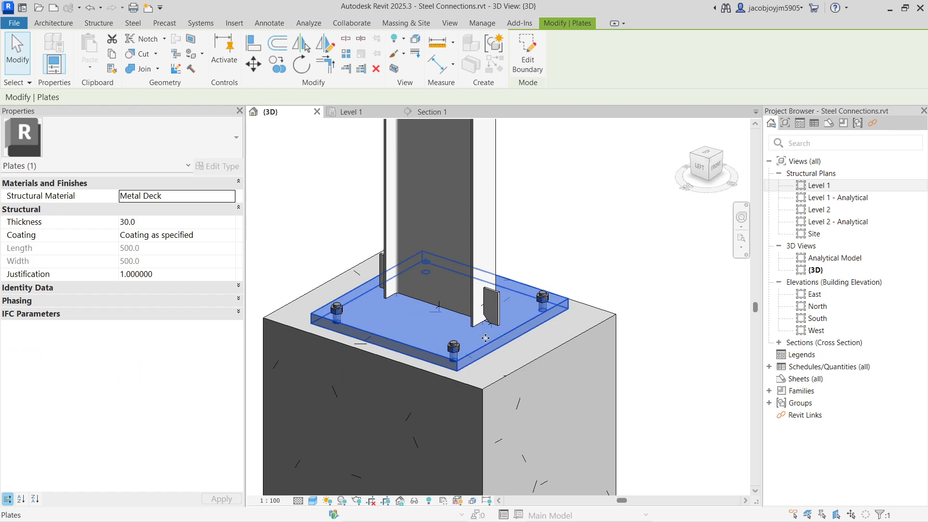
{"action": "left_click", "coordinate": [495, 308]}
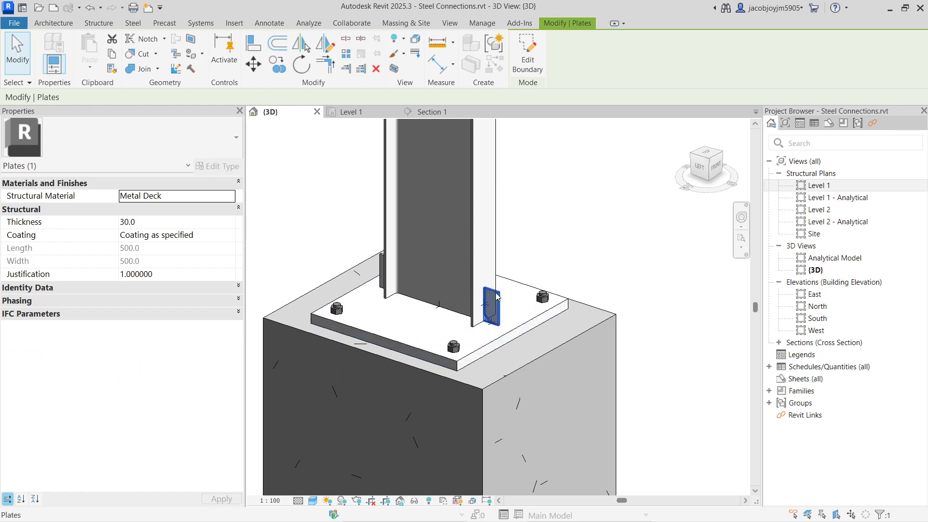
{"action": "left_click", "coordinate": [544, 294]}
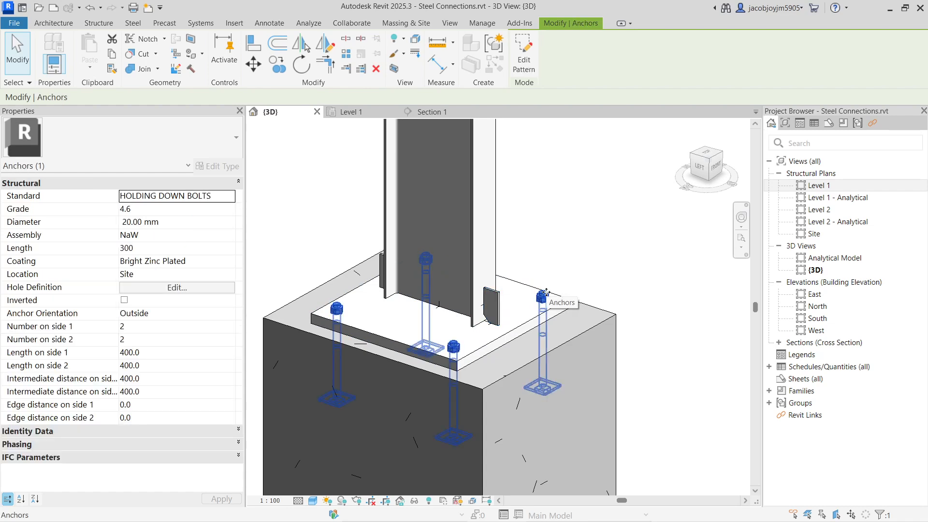
{"action": "key", "text": "Escape"}
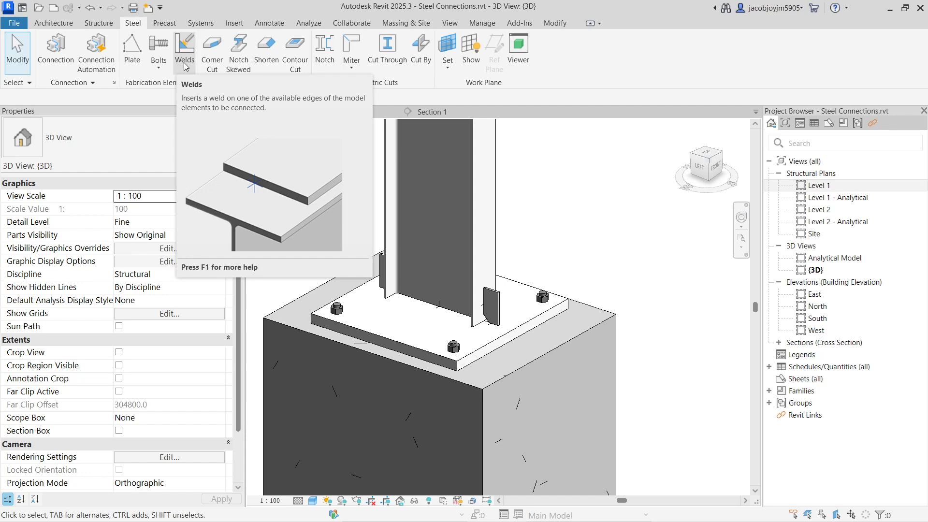
Examine the properties of the weld at the column web and of the weld between the flange and the stiffener plate.
{"action": "left_click", "coordinate": [441, 308]}
{"action": "scroll", "coordinate": [441, 309], "scroll_direction": "up", "scroll_amount": 1}
{"action": "scroll", "coordinate": [440, 308], "scroll_direction": "up", "scroll_amount": 5}
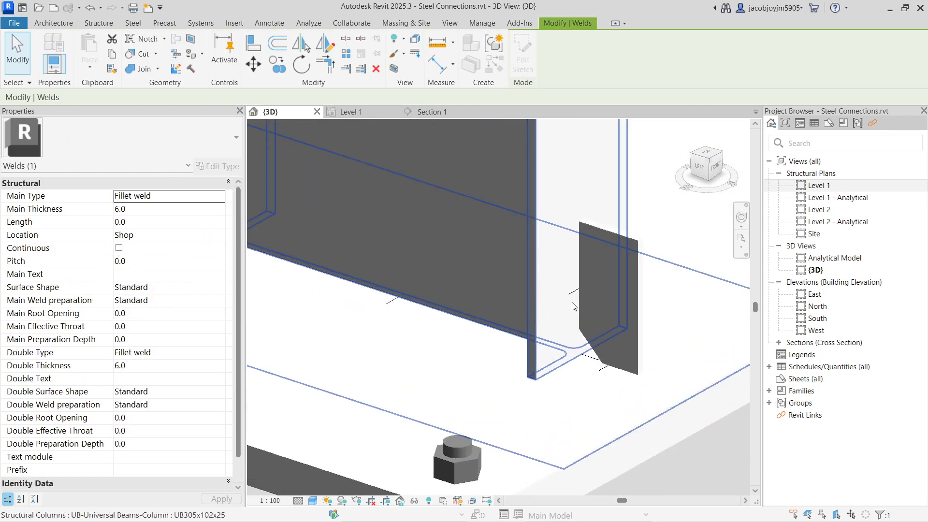
{"action": "scroll", "coordinate": [572, 304], "scroll_direction": "up", "scroll_amount": 2}
{"action": "left_click", "coordinate": [574, 288]}
{"action": "scroll", "coordinate": [576, 288], "scroll_direction": "down", "scroll_amount": 4}
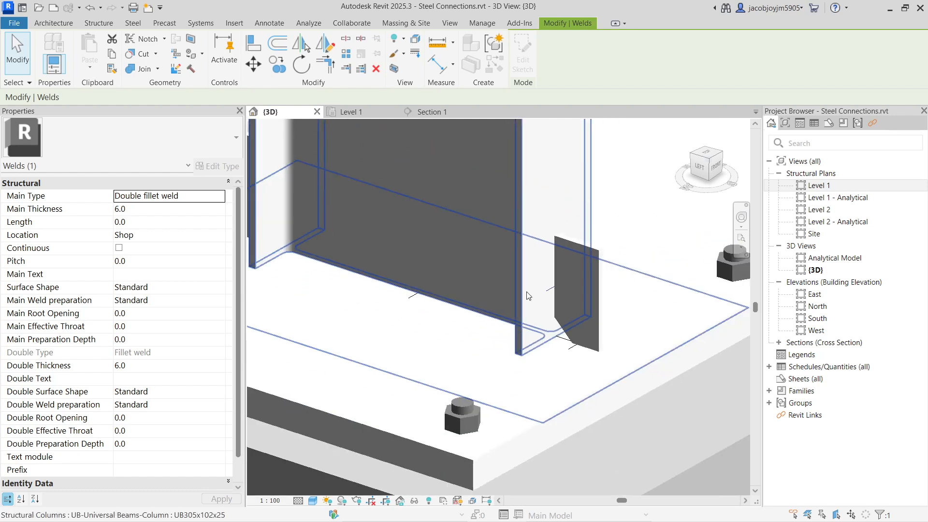
{"action": "scroll", "coordinate": [148, 311], "scroll_direction": "down", "scroll_amount": 1}
{"action": "scroll", "coordinate": [149, 314], "scroll_direction": "up", "scroll_amount": 1}
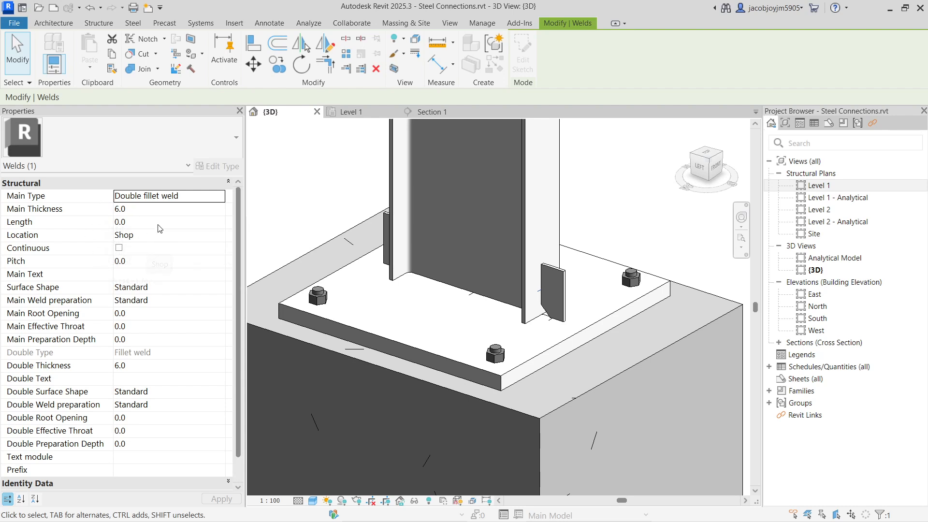
{"action": "scroll", "coordinate": [542, 306], "scroll_direction": "down", "scroll_amount": 2}
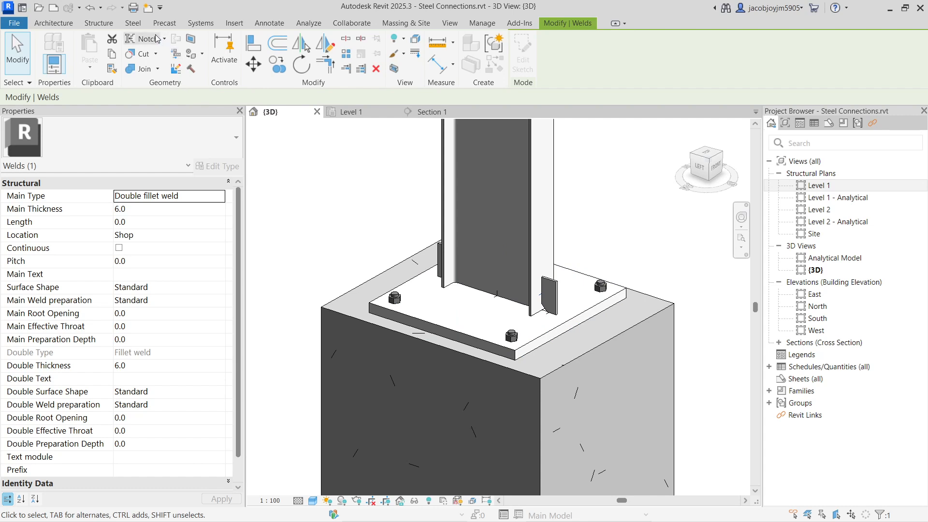
{"action": "left_click", "coordinate": [143, 24]}
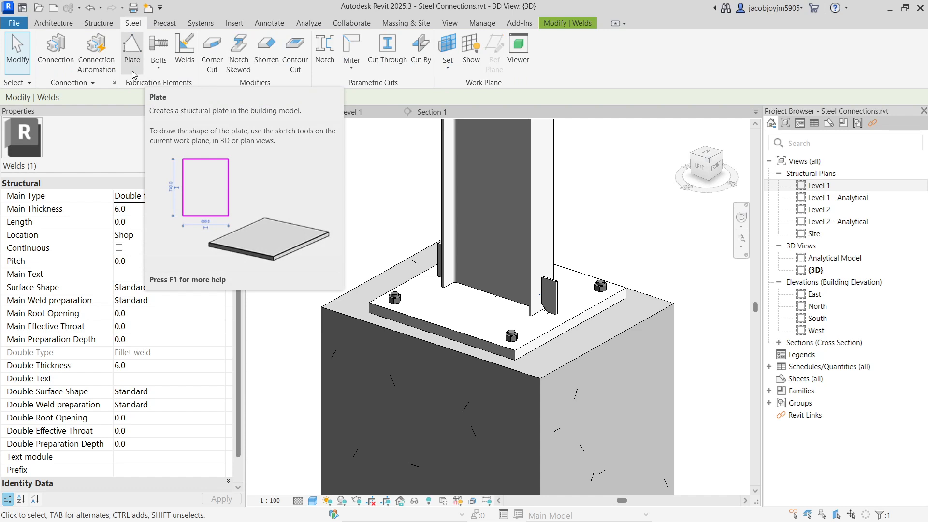
{"action": "left_click", "coordinate": [158, 70]}
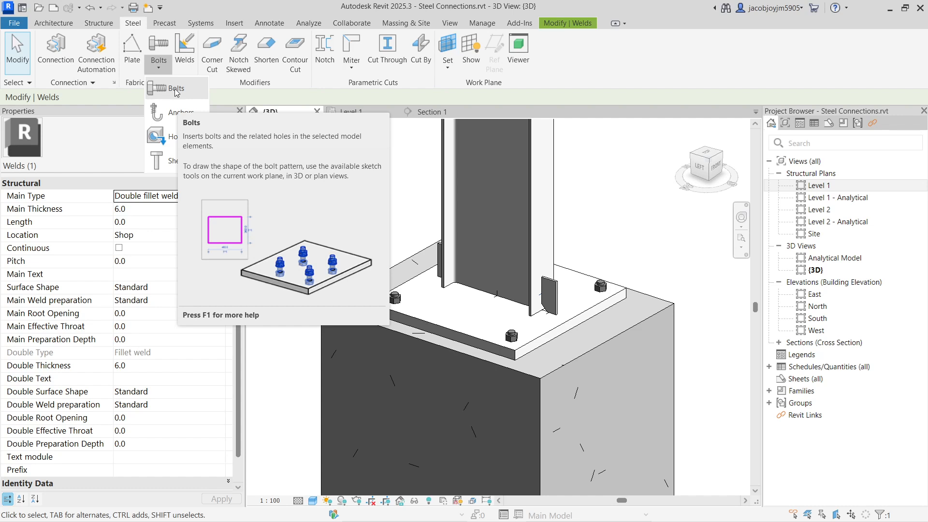
{"action": "left_click", "coordinate": [232, 87]}
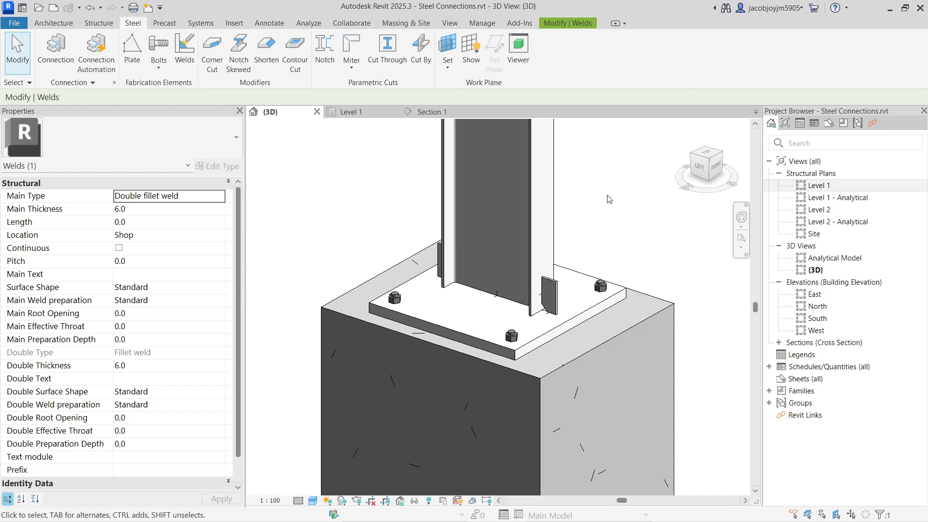
Examine the Autodesk Samples scripts available for steel connection automation, including the base plate and beam end to end ones.
{"action": "scroll", "coordinate": [538, 161], "scroll_direction": "down", "scroll_amount": 3}
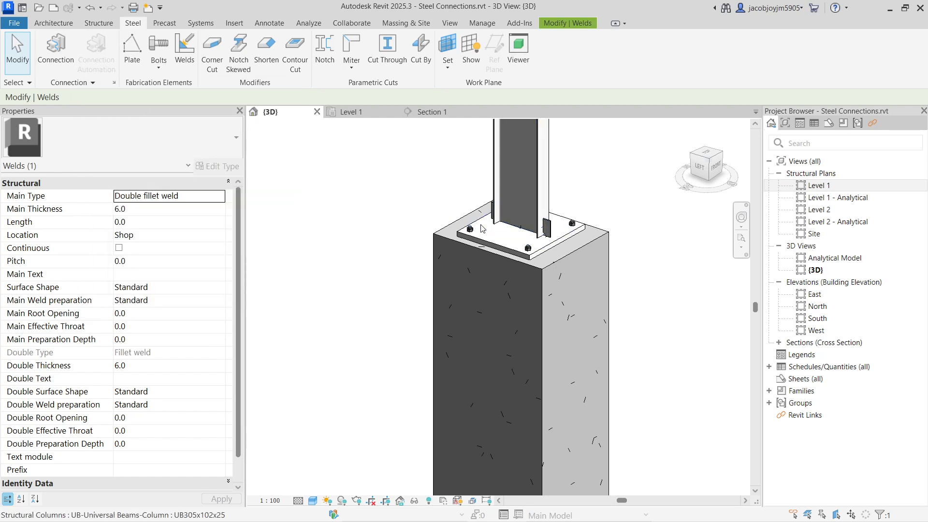
{"action": "left_click_drag", "start_coordinate": [446, 49], "coordinate": [417, 50]}
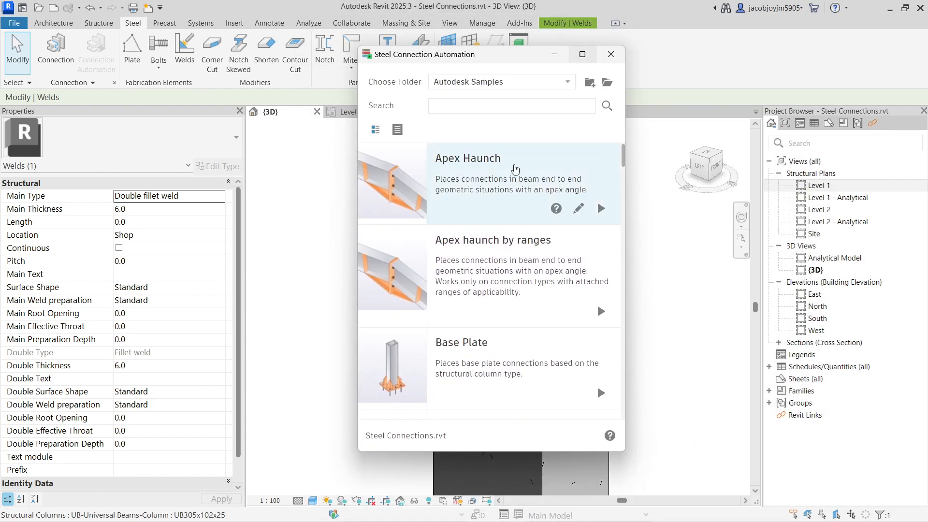
{"action": "scroll", "coordinate": [464, 255], "scroll_direction": "down", "scroll_amount": 5}
{"action": "scroll", "coordinate": [464, 256], "scroll_direction": "down", "scroll_amount": 3}
{"action": "scroll", "coordinate": [465, 256], "scroll_direction": "down", "scroll_amount": 3}
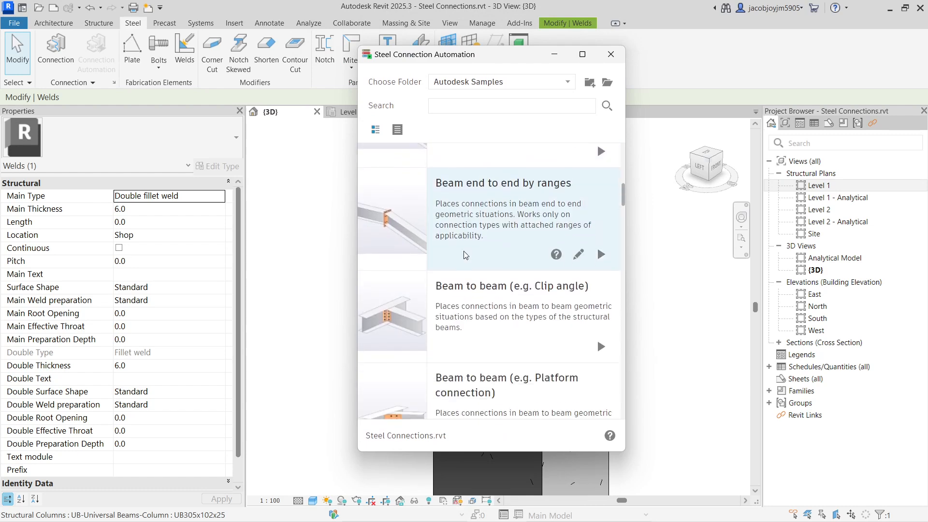
{"action": "scroll", "coordinate": [464, 255], "scroll_direction": "up", "scroll_amount": 3}
{"action": "scroll", "coordinate": [464, 253], "scroll_direction": "up", "scroll_amount": 8}
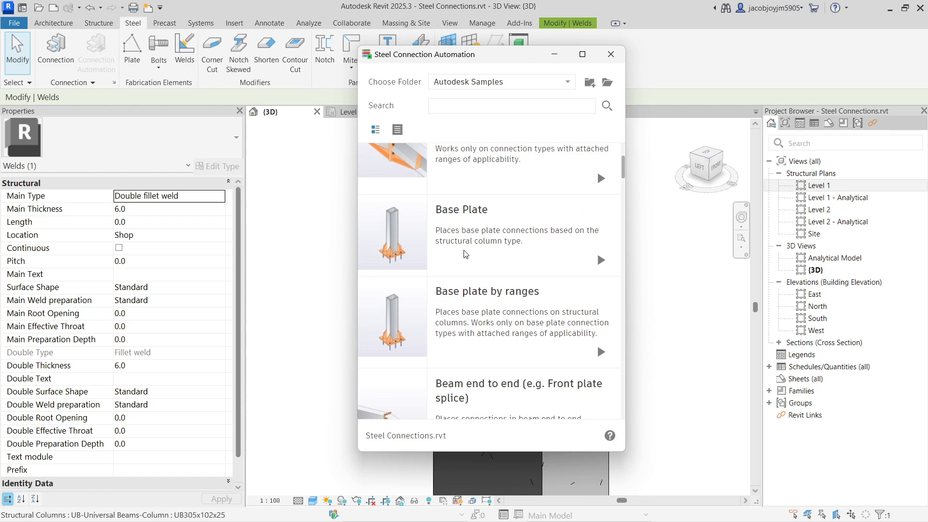
{"action": "mouse_move", "coordinate": [598, 213]}
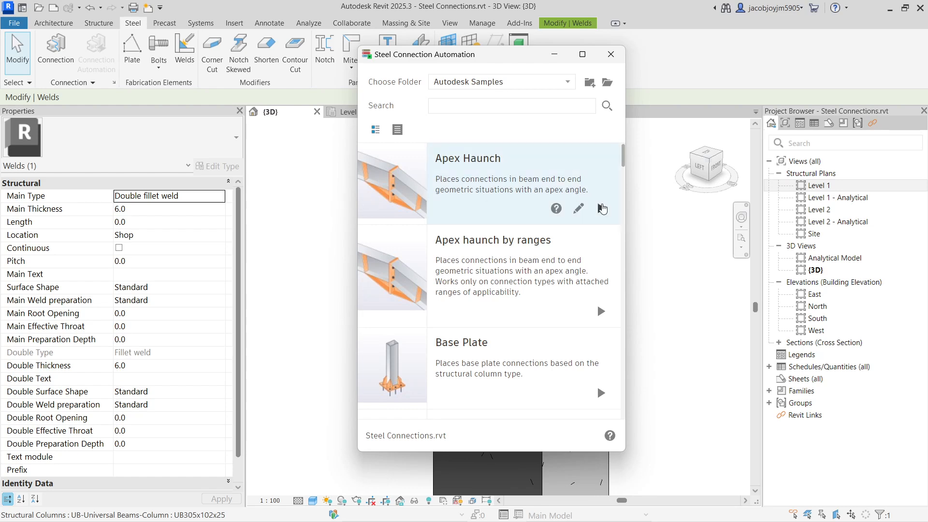
{"action": "mouse_move", "coordinate": [541, 256]}
{"action": "scroll", "coordinate": [541, 219], "scroll_direction": "down", "scroll_amount": 4}
{"action": "scroll", "coordinate": [541, 219], "scroll_direction": "down", "scroll_amount": 6}
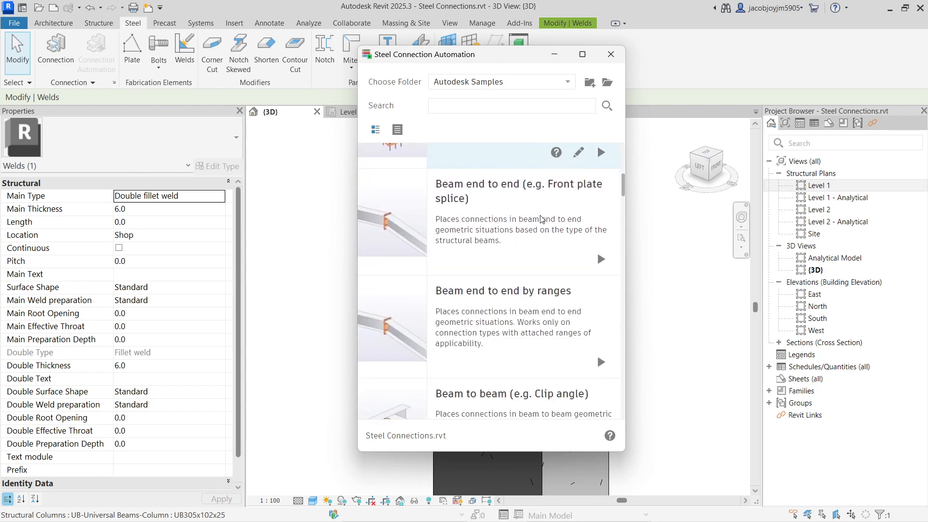
{"action": "scroll", "coordinate": [541, 219], "scroll_direction": "up", "scroll_amount": 10}
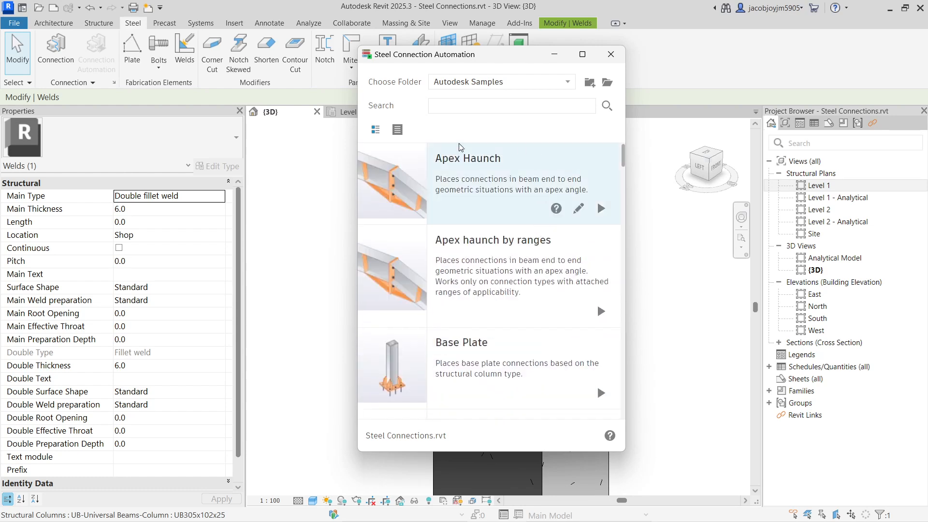
{"action": "left_click", "coordinate": [611, 55]}
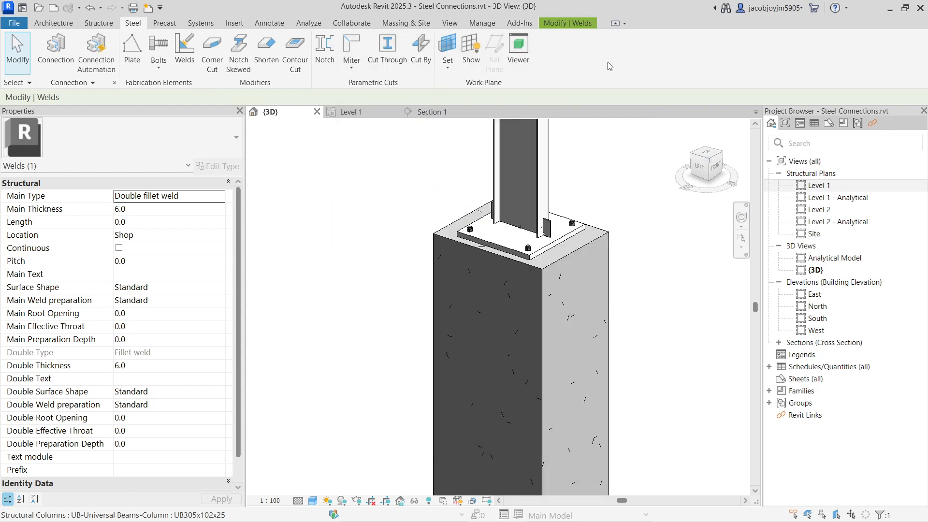
Start a new steel plate sketch and set its work plane to the outer flange face of the steel column.
{"action": "scroll", "coordinate": [410, 201], "scroll_direction": "up", "scroll_amount": 4}
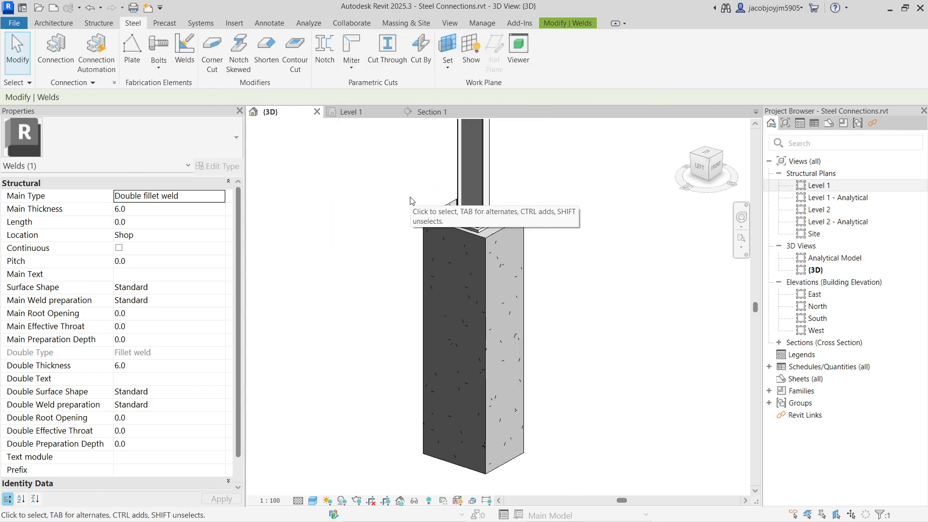
{"action": "middle_click_drag", "start_coordinate": [452, 201], "coordinate": [441, 217], "text": "shift"}
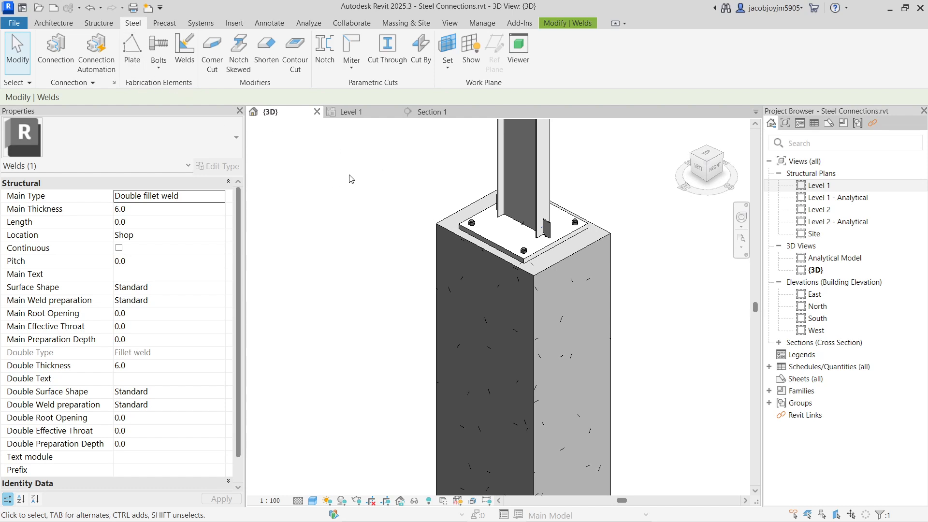
{"action": "scroll", "coordinate": [353, 177], "scroll_direction": "down", "scroll_amount": 2}
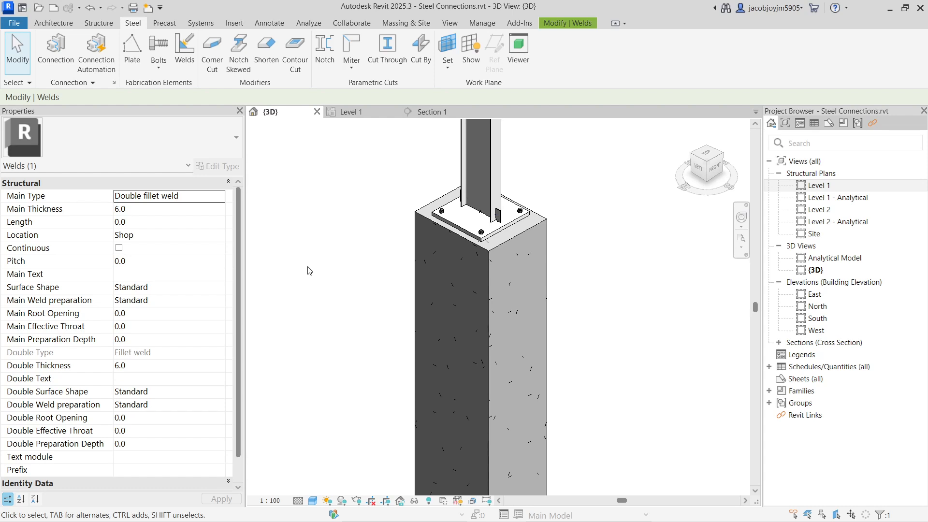
{"action": "scroll", "coordinate": [358, 285], "scroll_direction": "down", "scroll_amount": 2}
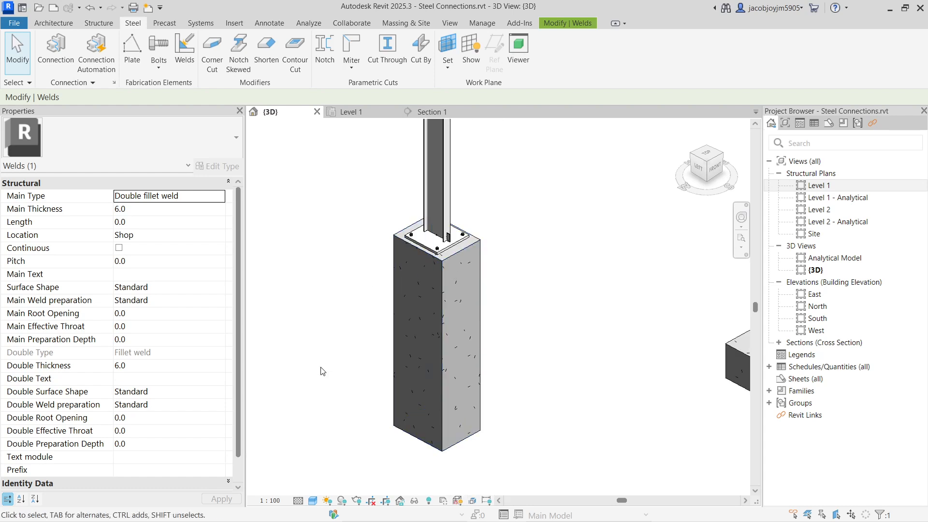
{"action": "left_click", "coordinate": [132, 53]}
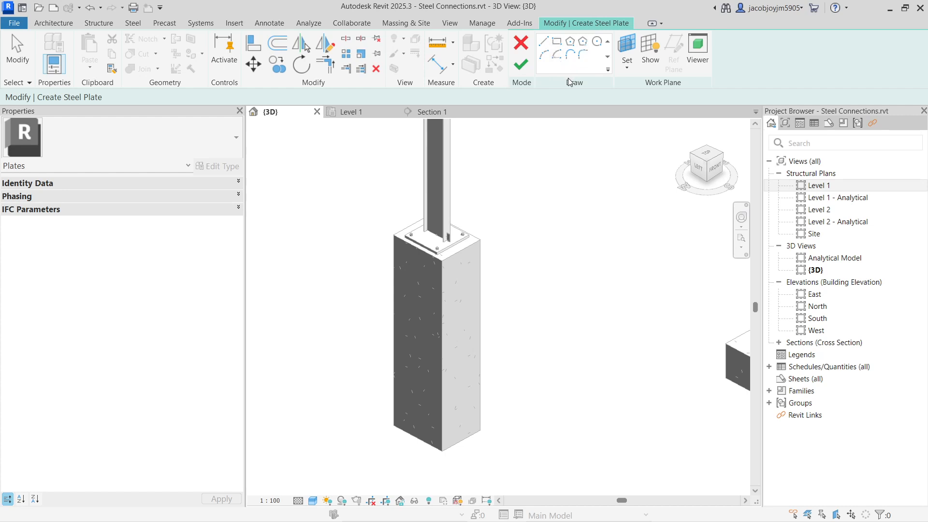
{"action": "left_click", "coordinate": [557, 41]}
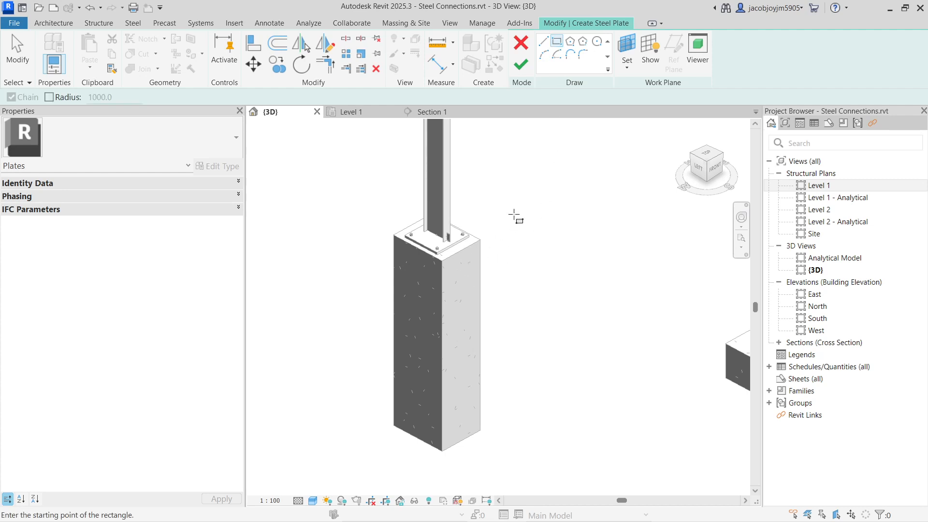
{"action": "left_click", "coordinate": [633, 68]}
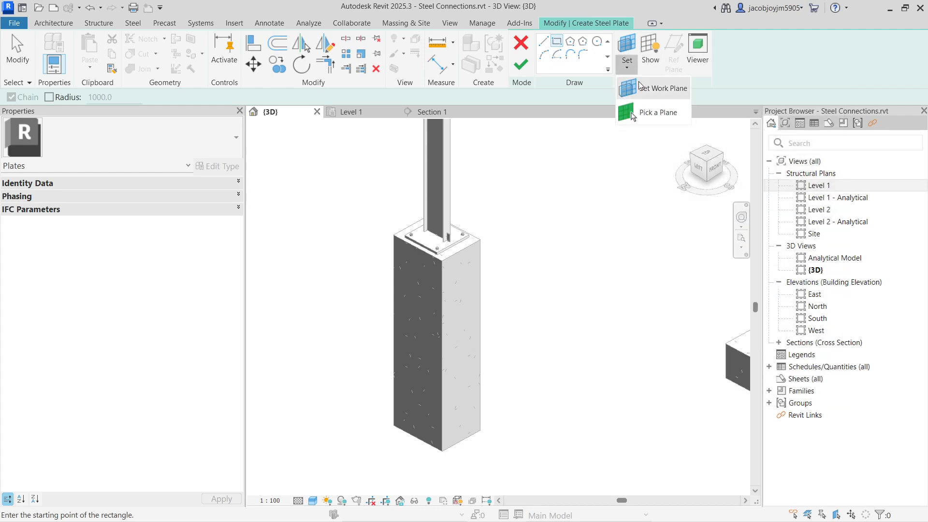
{"action": "left_click", "coordinate": [650, 91]}
{"action": "left_click", "coordinate": [706, 232]}
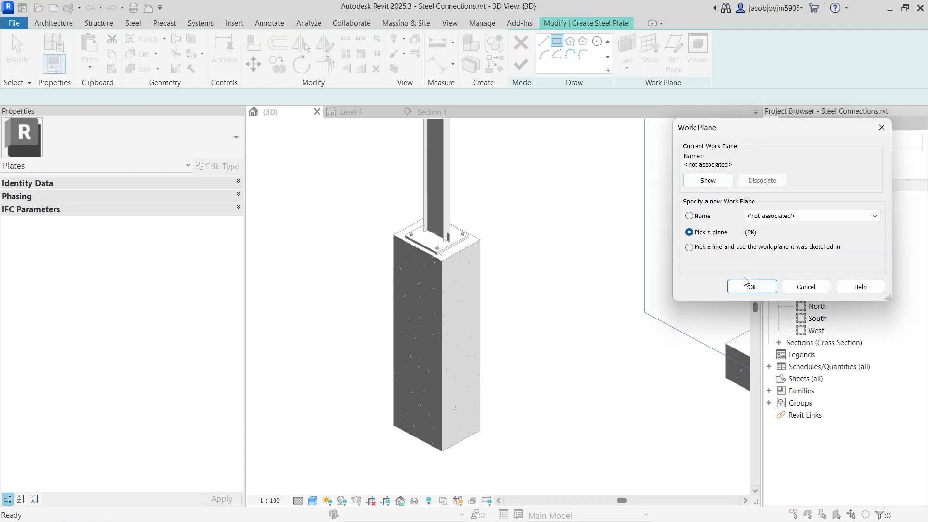
{"action": "left_click", "coordinate": [752, 286]}
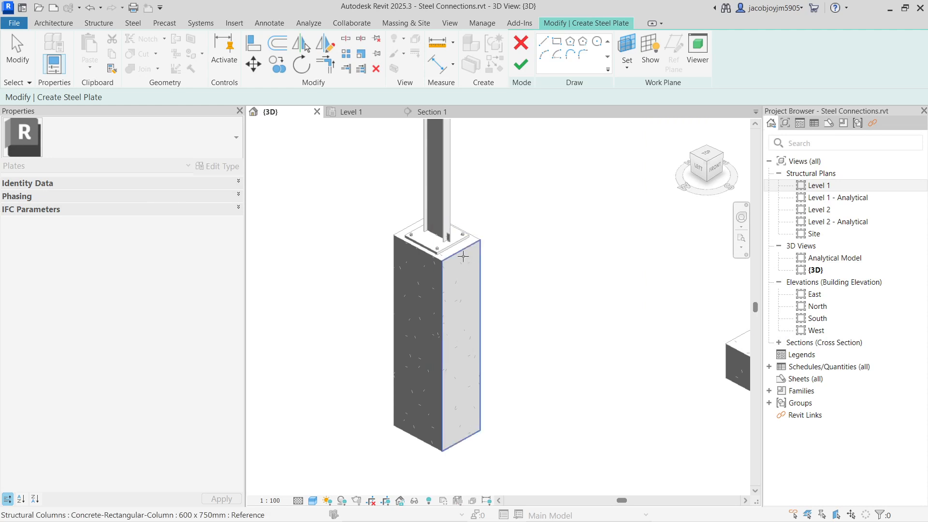
{"action": "scroll", "coordinate": [450, 186], "scroll_direction": "up", "scroll_amount": 4}
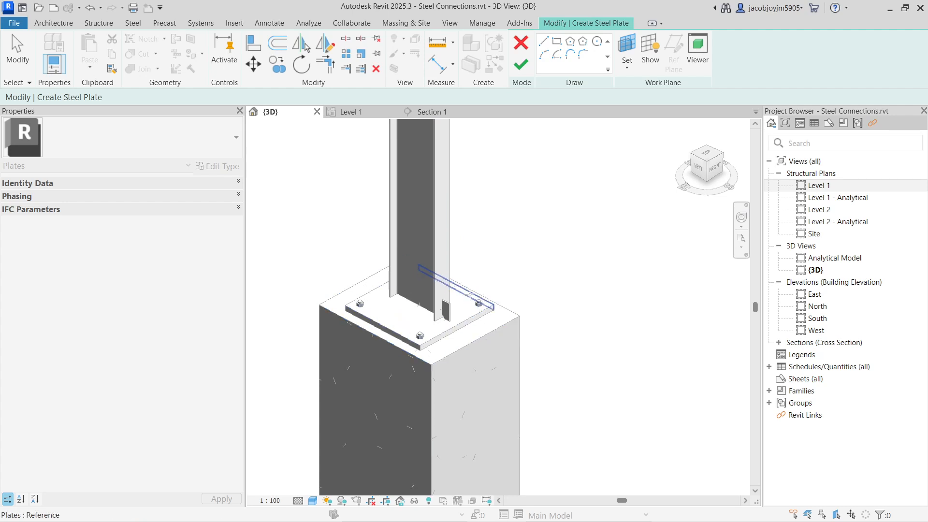
{"action": "scroll", "coordinate": [438, 244], "scroll_direction": "up", "scroll_amount": 2}
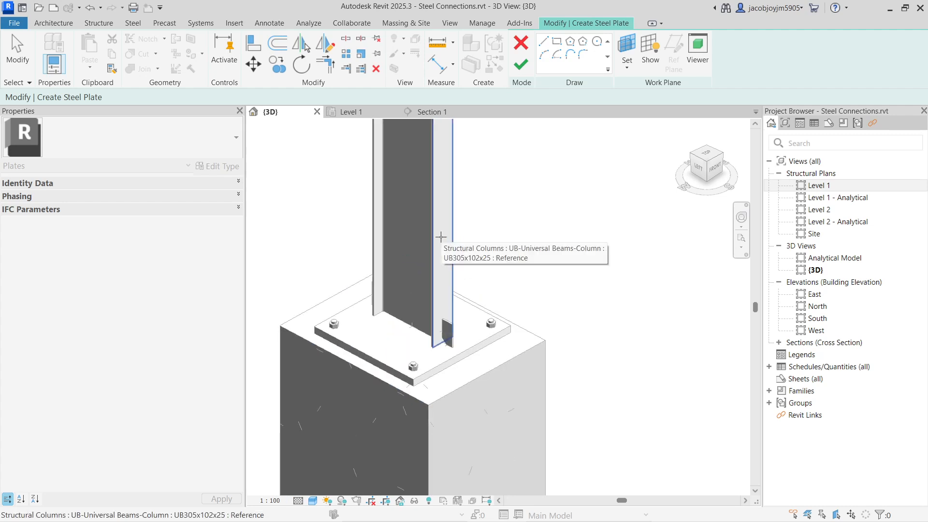
{"action": "left_click", "coordinate": [441, 237]}
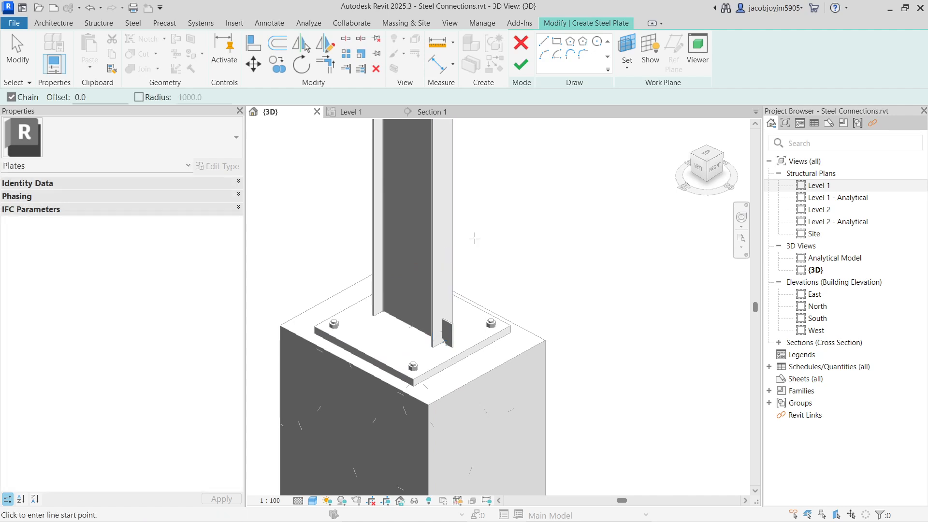
Sketch a rectangular 200 by 200 plate on the column flange above the stiffener and finish the plate.
{"action": "mouse_move", "coordinate": [475, 237]}
{"action": "middle_mouse_down"}
{"action": "mouse_move", "coordinate": [507, 275]}
{"action": "mouse_move", "coordinate": [500, 284]}
{"action": "middle_mouse_up"}
{"action": "left_click", "coordinate": [557, 41]}
{"action": "left_click", "coordinate": [467, 202]}
{"action": "left_click", "coordinate": [506, 227]}
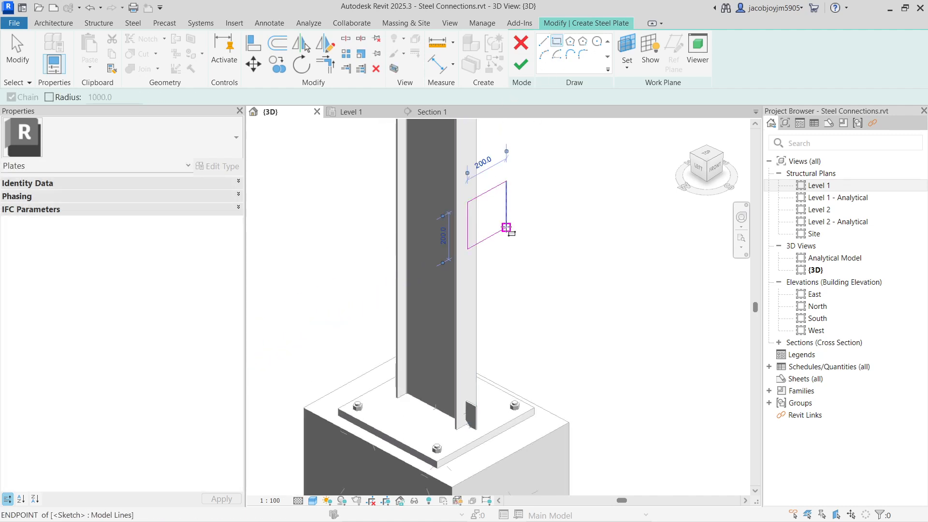
{"action": "left_click", "coordinate": [521, 63]}
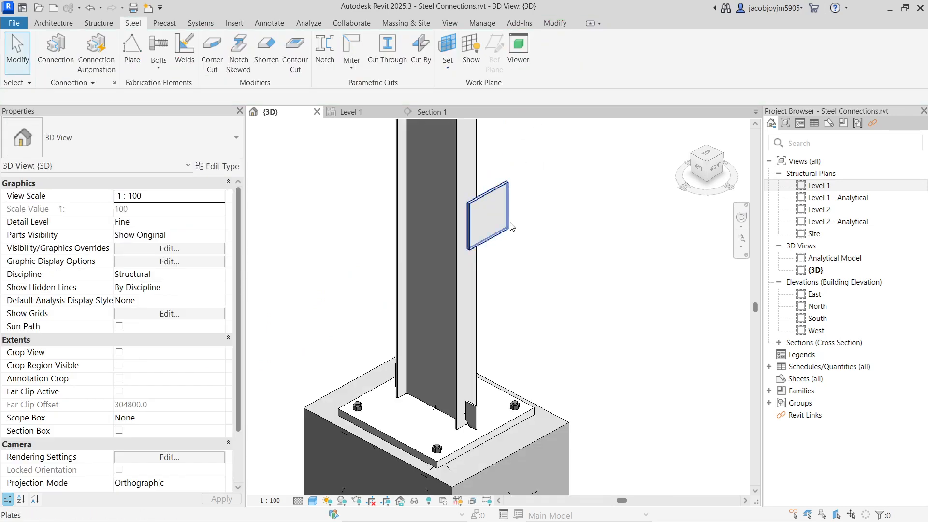
Examine the material, thickness and size properties of the new plate on the column flange.
{"action": "left_click", "coordinate": [502, 238]}
{"action": "mouse_move", "coordinate": [502, 238]}
{"action": "middle_mouse_down", "text": "shift"}
{"action": "mouse_move", "coordinate": [445, 230]}
{"action": "mouse_move", "coordinate": [390, 238]}
{"action": "mouse_move", "coordinate": [517, 245]}
{"action": "mouse_move", "coordinate": [494, 248]}
{"action": "middle_mouse_up", "text": "shift"}
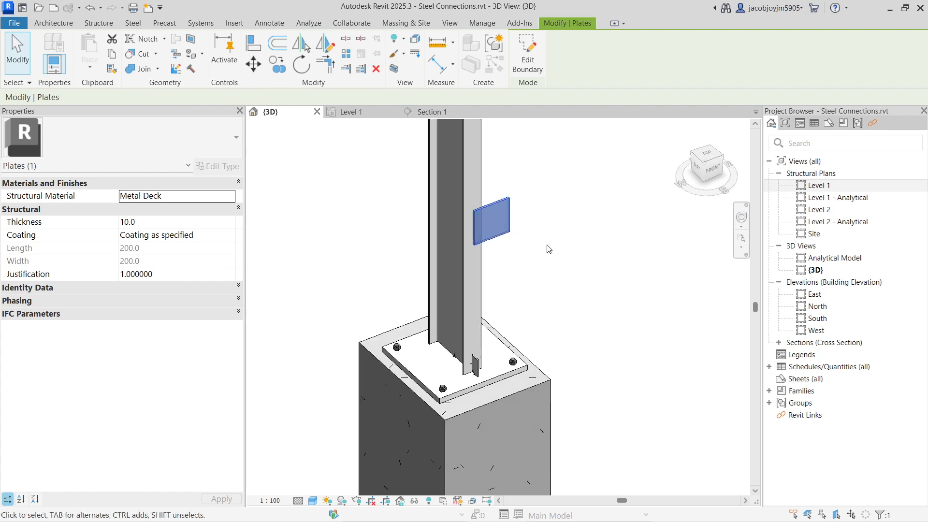
{"action": "left_click", "coordinate": [546, 249]}
{"action": "scroll", "coordinate": [467, 219], "scroll_direction": "up", "scroll_amount": 3}
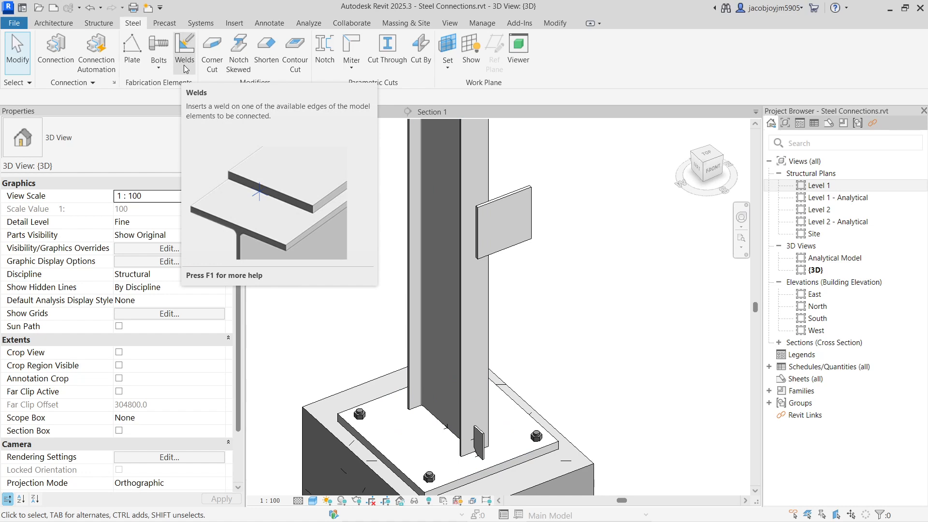
{"action": "left_click", "coordinate": [483, 210]}
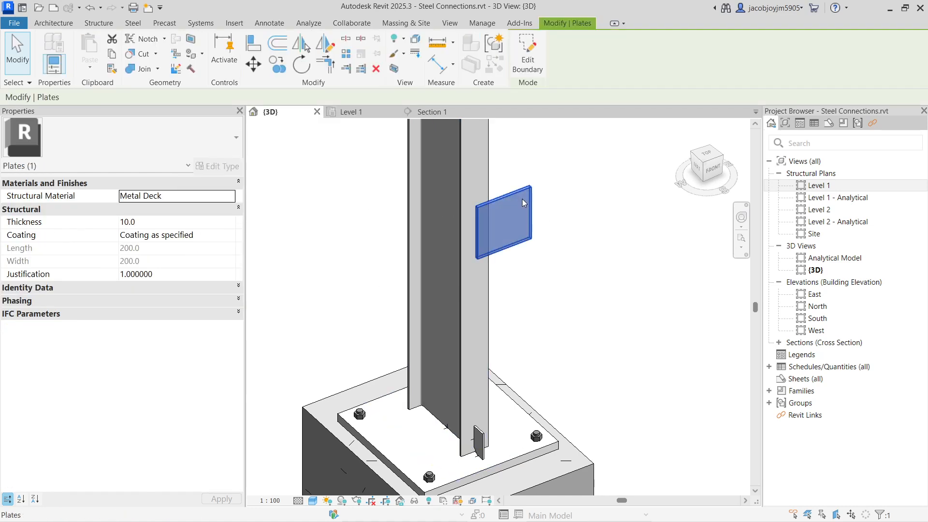
{"action": "left_click", "coordinate": [488, 177]}
{"action": "left_click", "coordinate": [526, 172]}
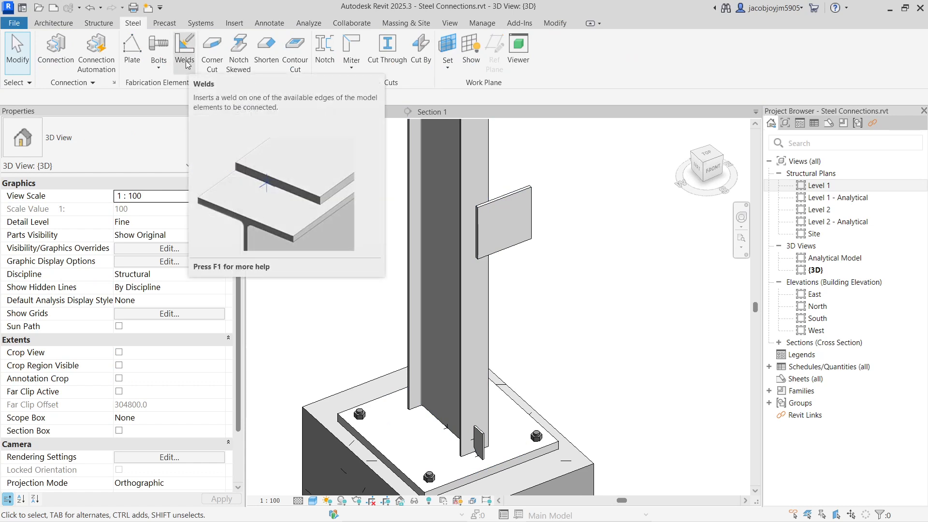
Weld the new plate to the steel column along the plate's vertical edge on the flange.
{"action": "left_click", "coordinate": [186, 63]}
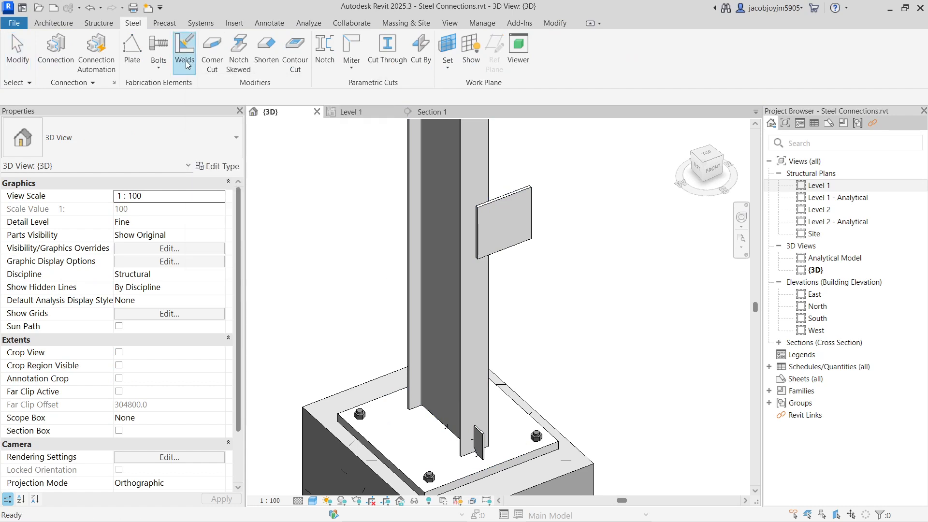
{"action": "left_click", "coordinate": [482, 221]}
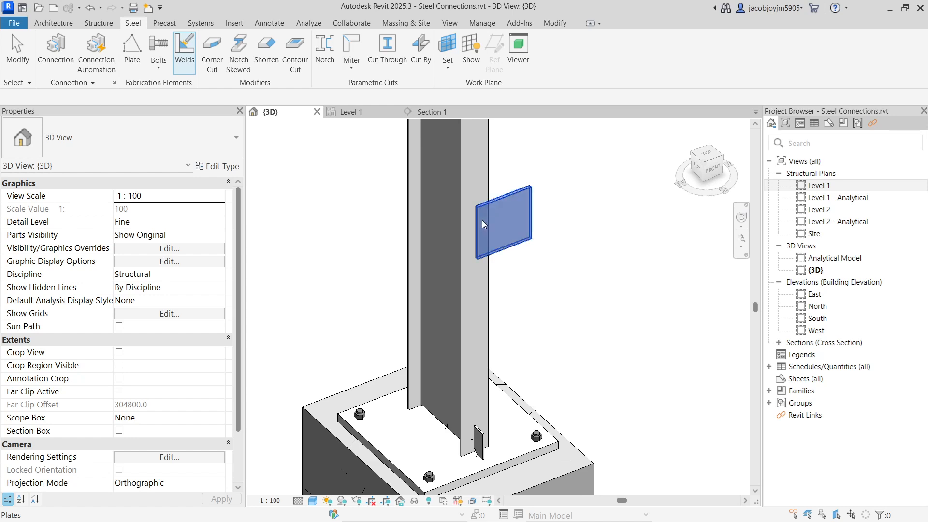
{"action": "left_click", "coordinate": [490, 175]}
{"action": "right_click", "coordinate": [548, 154]}
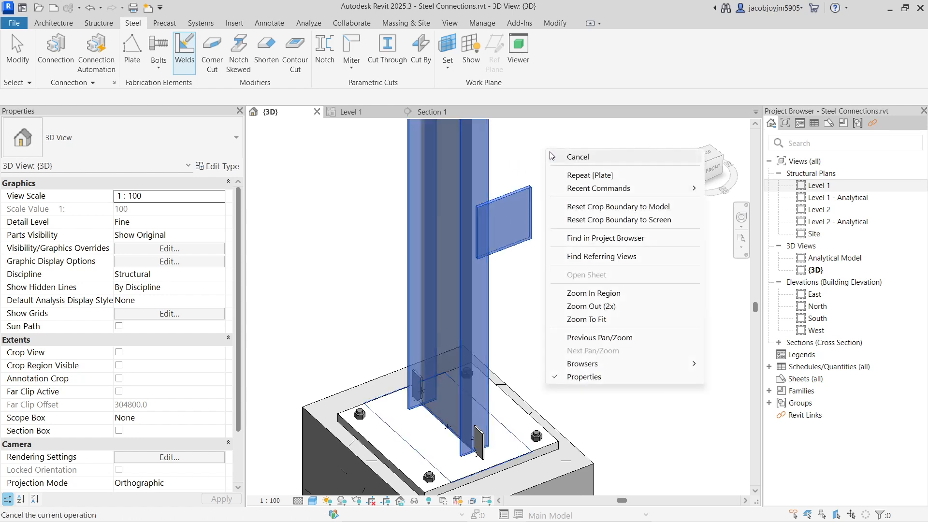
{"action": "left_click", "coordinate": [539, 148]}
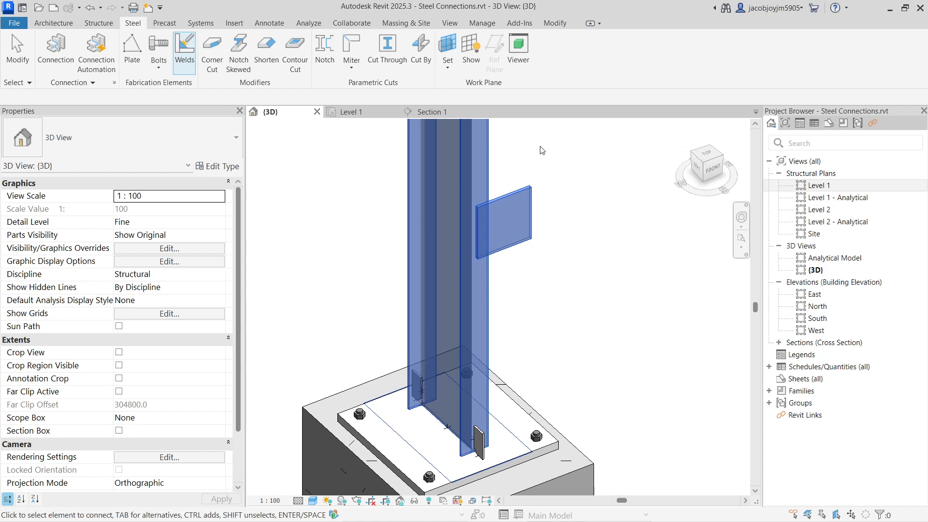
{"action": "key", "text": "Return"}
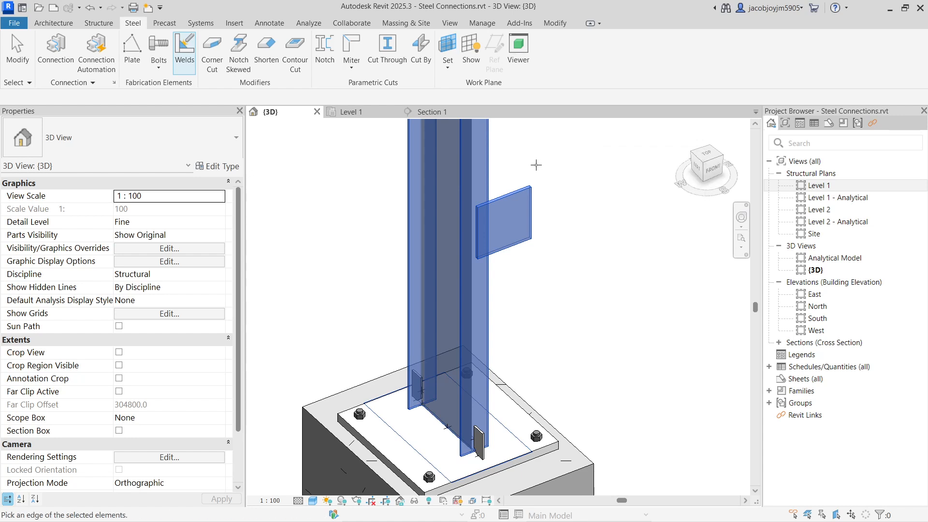
{"action": "scroll", "coordinate": [481, 249], "scroll_direction": "up", "scroll_amount": 10}
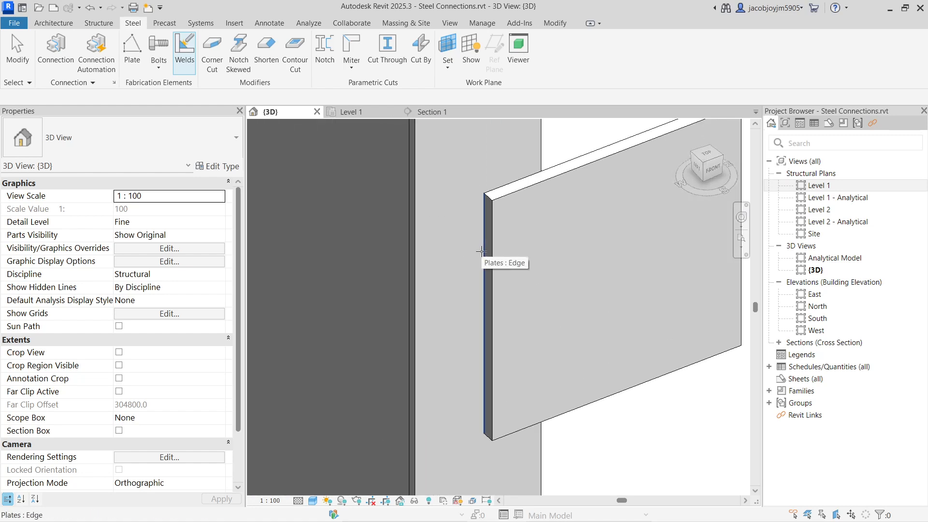
{"action": "left_click", "coordinate": [481, 251]}
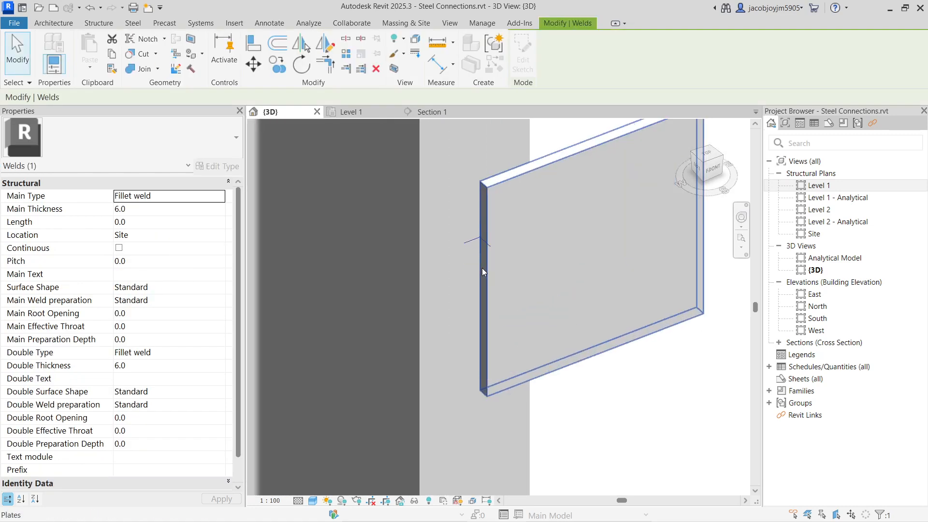
Inspect the weld mark on the plate's vertical edge against the column flange.
{"action": "scroll", "coordinate": [471, 244], "scroll_direction": "up", "scroll_amount": 2}
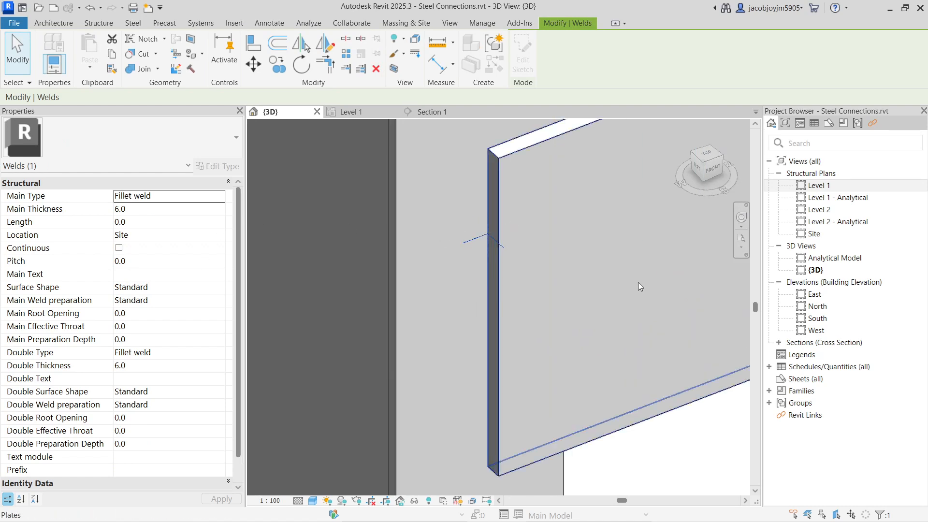
{"action": "key", "text": "Escape"}
{"action": "left_click", "coordinate": [481, 241]}
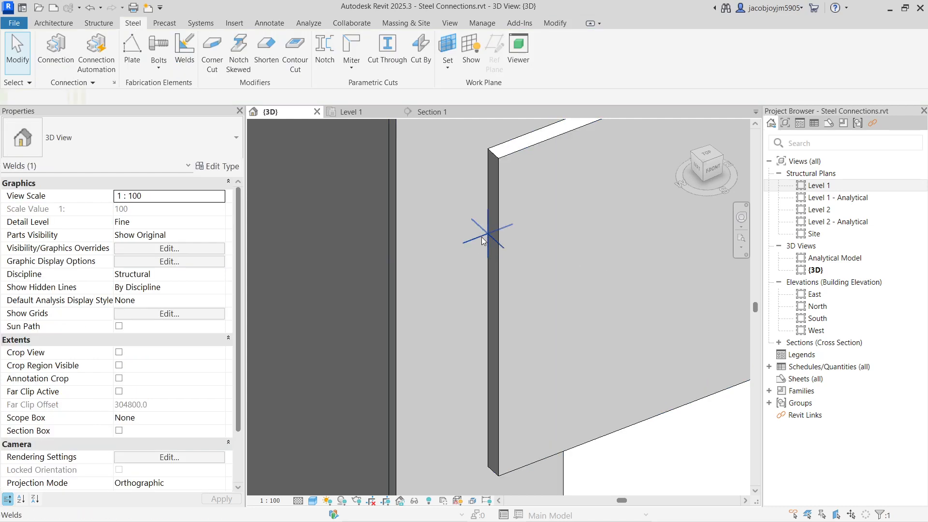
{"action": "scroll", "coordinate": [467, 256], "scroll_direction": "down", "scroll_amount": 1}
{"action": "scroll", "coordinate": [466, 257], "scroll_direction": "down", "scroll_amount": 3}
{"action": "left_click", "coordinate": [539, 185]}
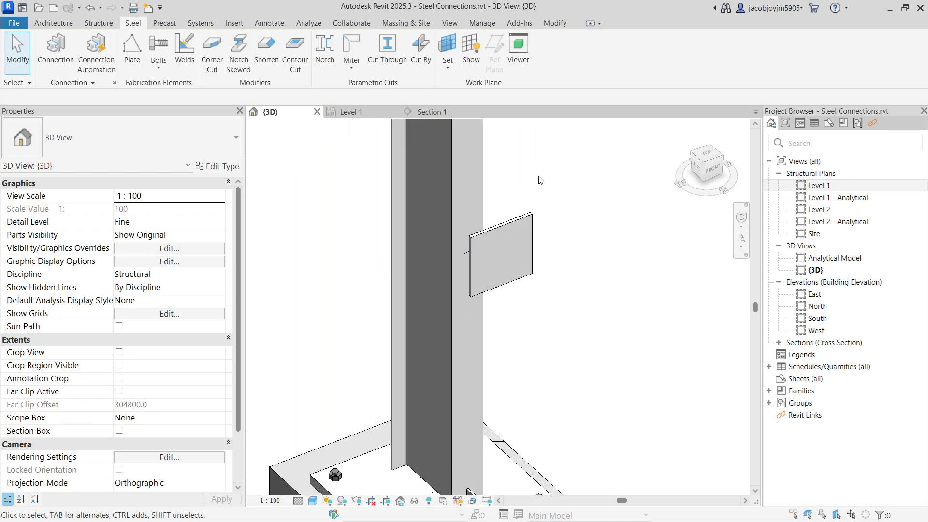
Start a bolt pattern that connects the plate and the steel column, placed perpendicular to the plate's front face.
{"action": "left_click", "coordinate": [158, 67]}
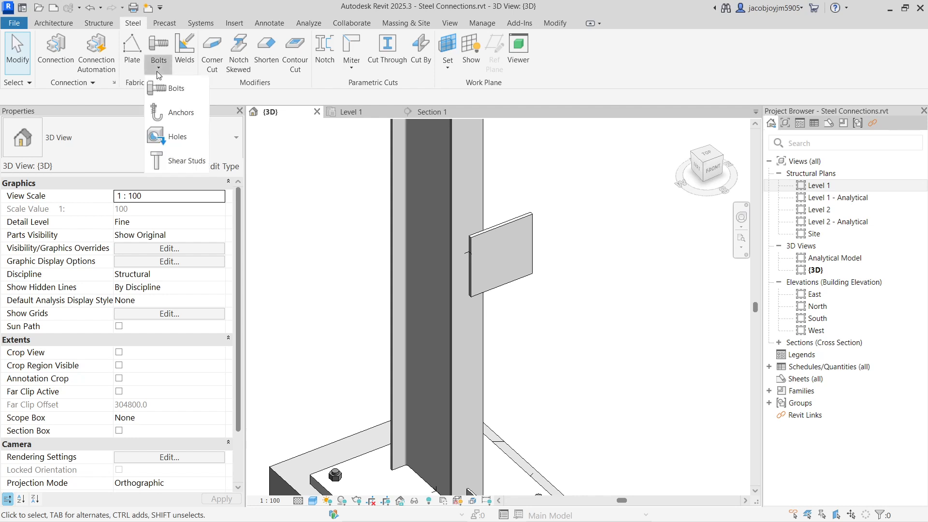
{"action": "left_click", "coordinate": [175, 92]}
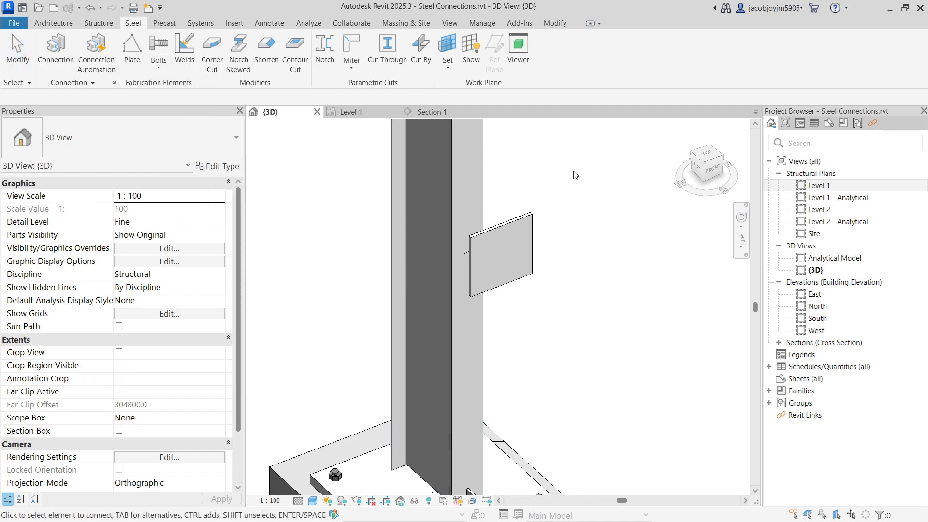
{"action": "left_click", "coordinate": [532, 224]}
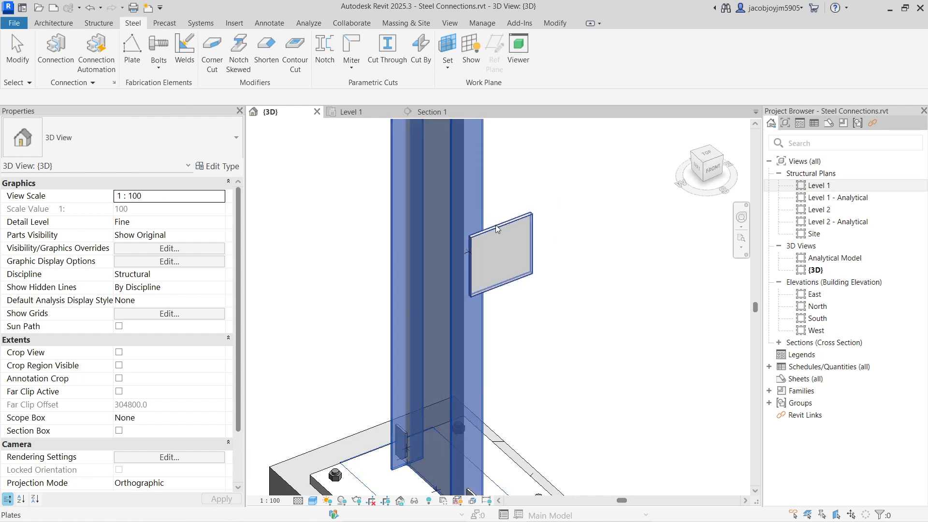
{"action": "right_click", "coordinate": [547, 164]}
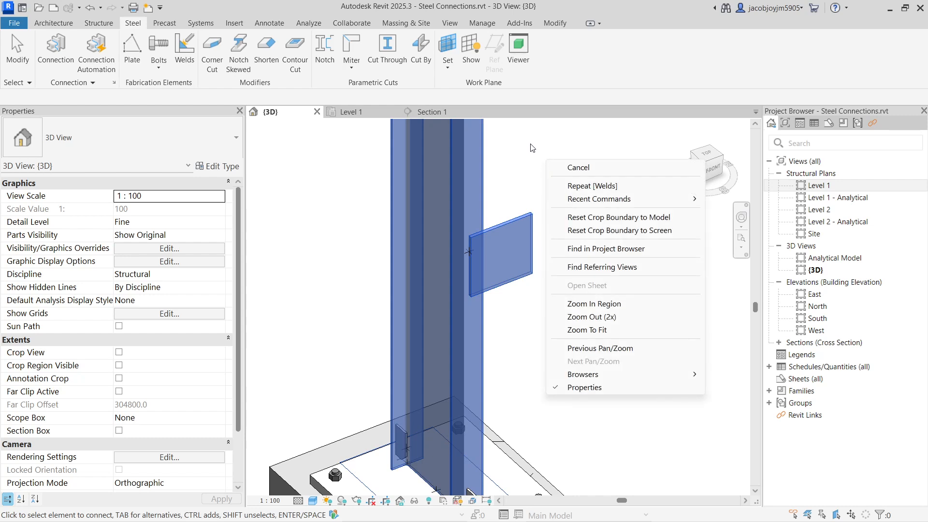
{"action": "key", "text": "Escape"}
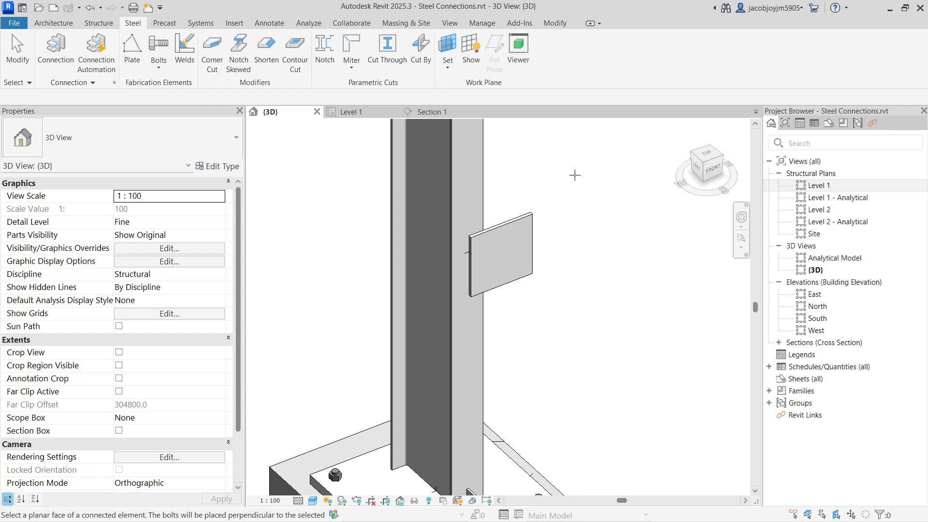
{"action": "scroll", "coordinate": [482, 235], "scroll_direction": "up", "scroll_amount": 2}
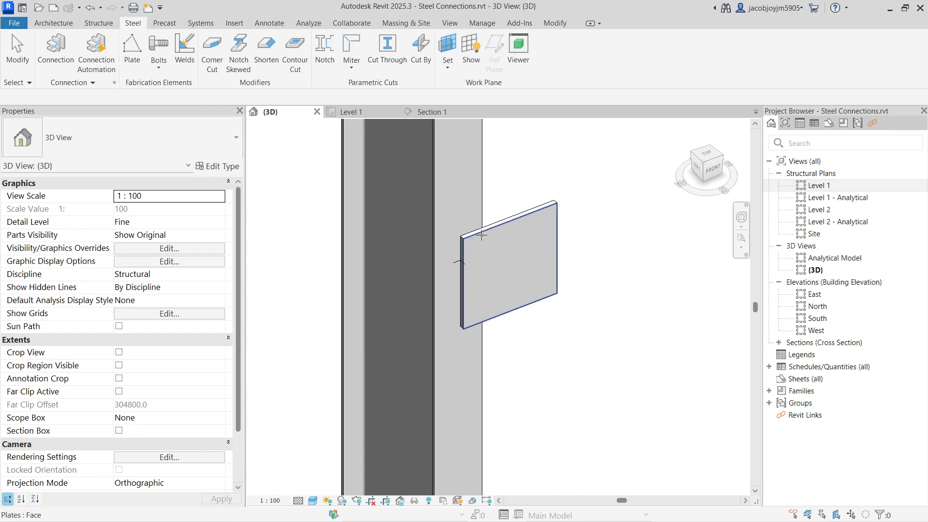
{"action": "left_click", "coordinate": [481, 235]}
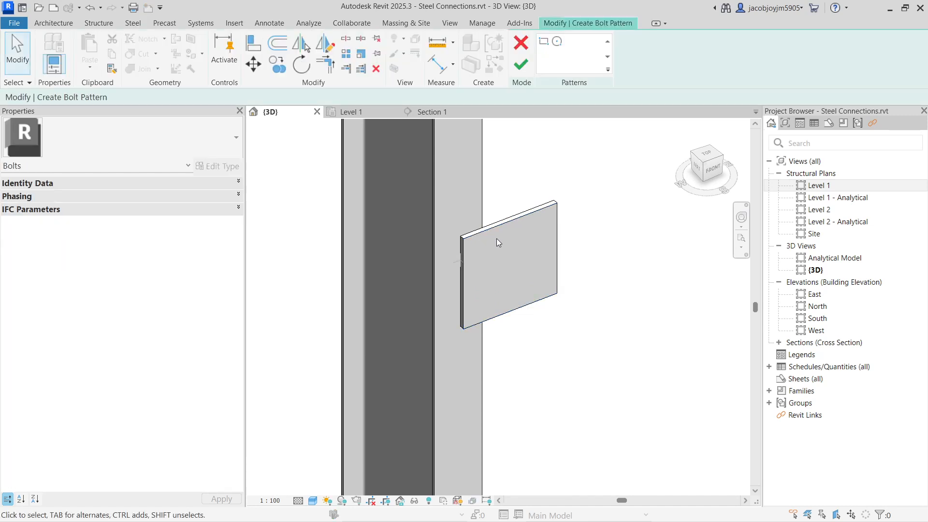
Sketch a rectangular 200 by 200 bolt pattern from corner to corner of the plate's face and finish it.
{"action": "left_click", "coordinate": [544, 41]}
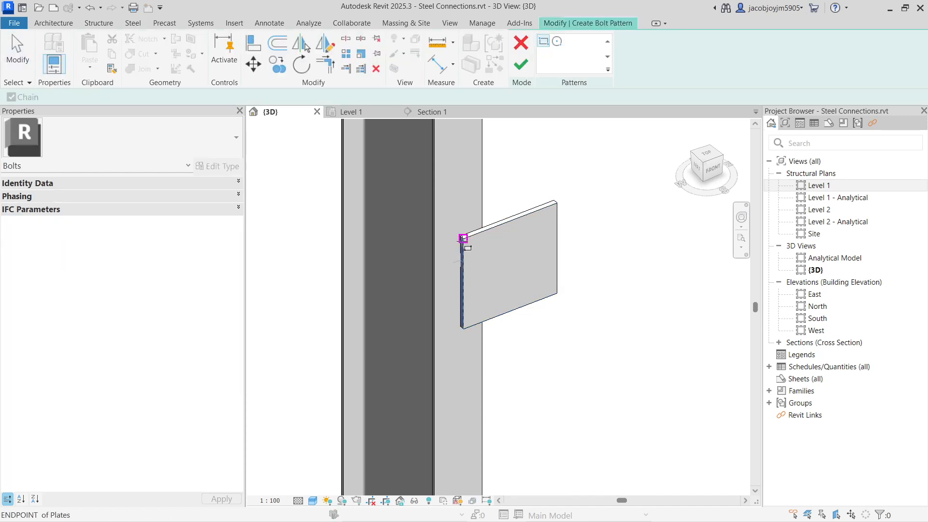
{"action": "left_click", "coordinate": [460, 237]}
{"action": "left_click", "coordinate": [557, 294]}
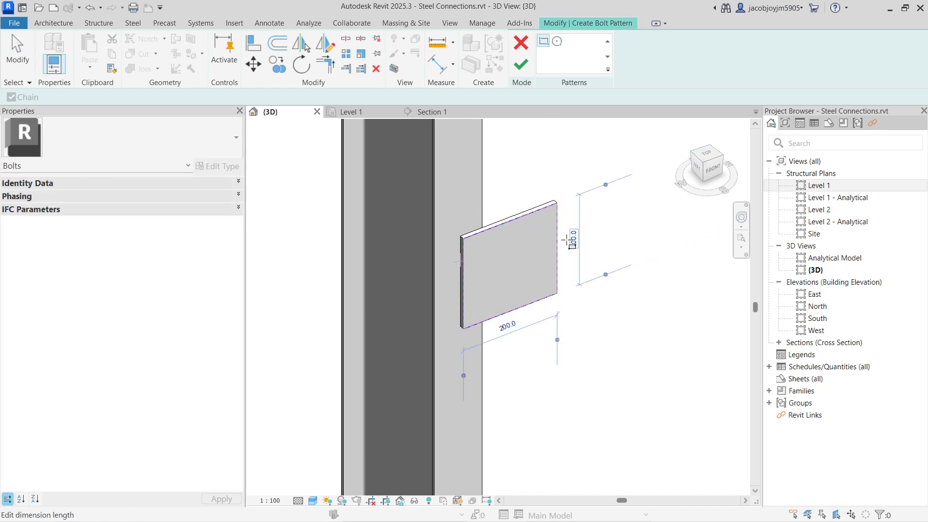
{"action": "left_click", "coordinate": [521, 64]}
Set the number of bolts on side 1 and on side 2 of the pattern to 1 each.
{"action": "scroll", "coordinate": [540, 259], "scroll_direction": "down", "scroll_amount": 3}
{"action": "middle_click_drag", "start_coordinate": [539, 260], "coordinate": [416, 259], "text": "shift"}
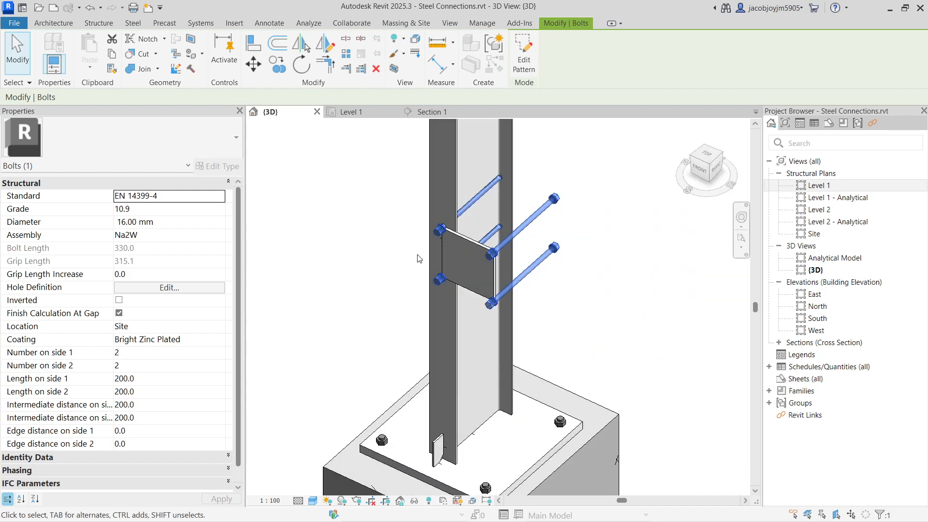
{"action": "scroll", "coordinate": [502, 199], "scroll_direction": "up", "scroll_amount": 2}
{"action": "middle_click_drag", "start_coordinate": [482, 218], "coordinate": [430, 271], "text": "shift"}
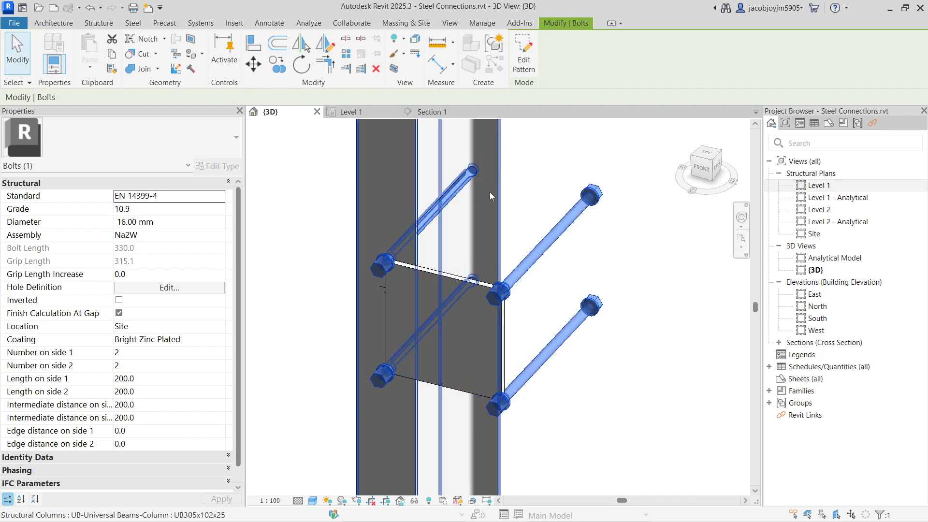
{"action": "middle_click_drag", "start_coordinate": [489, 192], "coordinate": [526, 233], "text": "shift"}
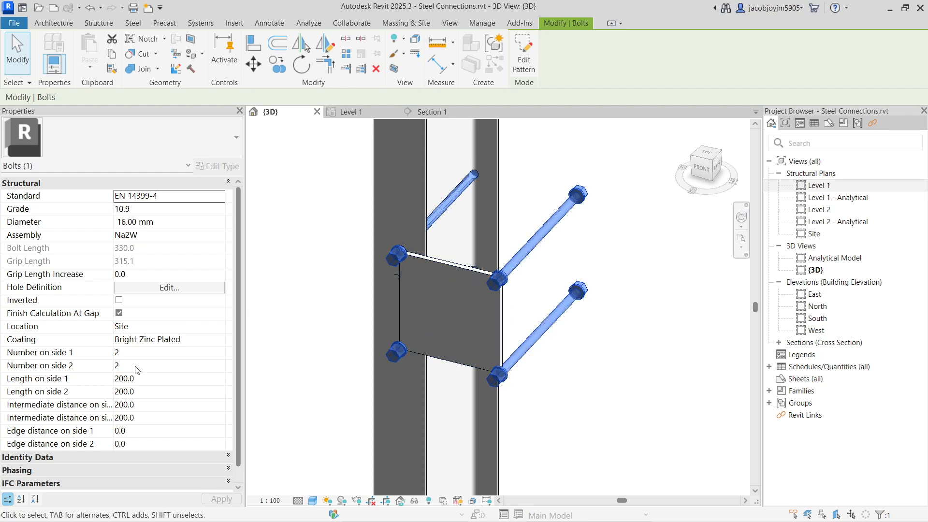
{"action": "left_click", "coordinate": [141, 354]}
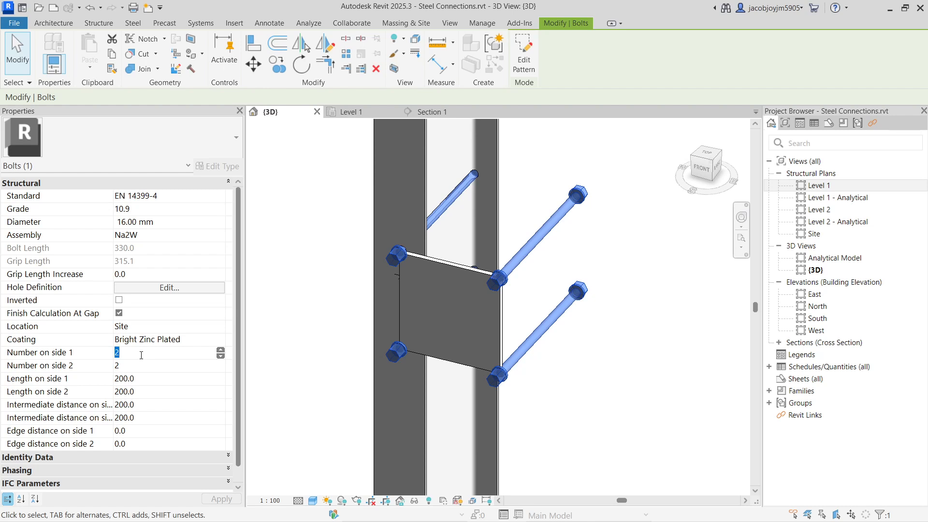
{"action": "type", "text": "1"}
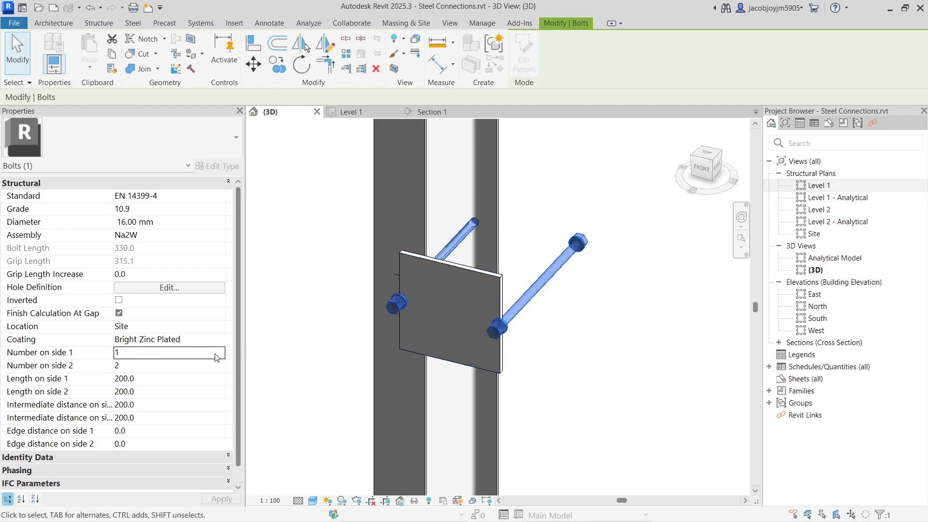
{"action": "left_click", "coordinate": [177, 368]}
{"action": "type", "text": "1"}
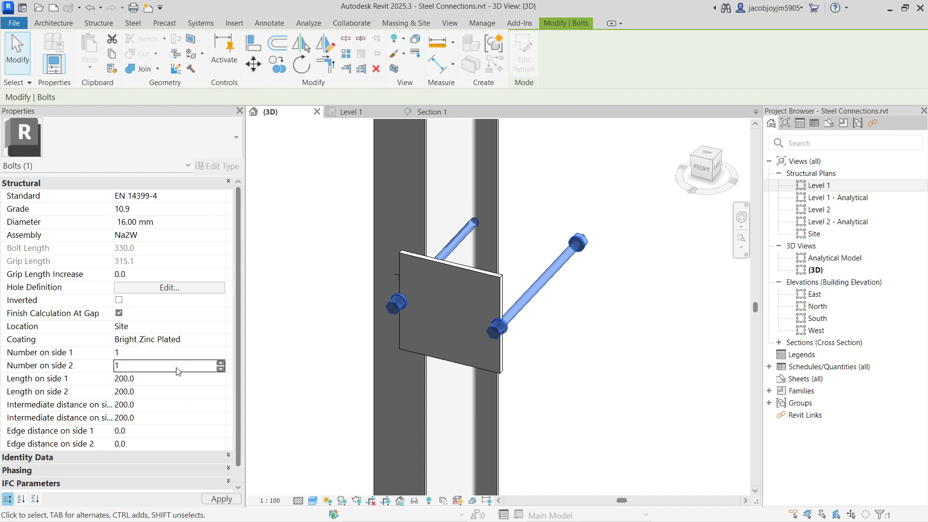
Try to set the bolt pattern's length on side 1 to 0.
{"action": "middle_click_drag", "start_coordinate": [563, 287], "coordinate": [448, 272], "text": "shift"}
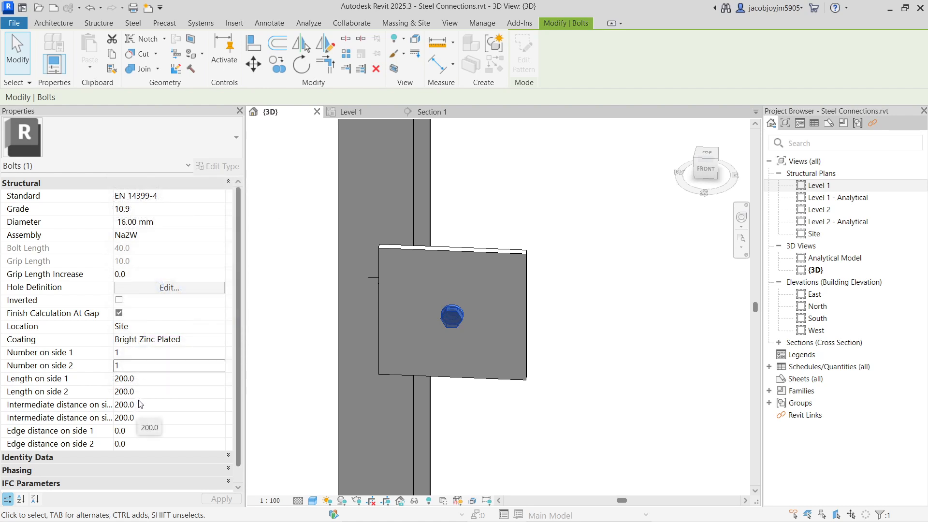
{"action": "left_click", "coordinate": [160, 380]}
{"action": "type", "text": "0"}
{"action": "key", "text": "Return"}
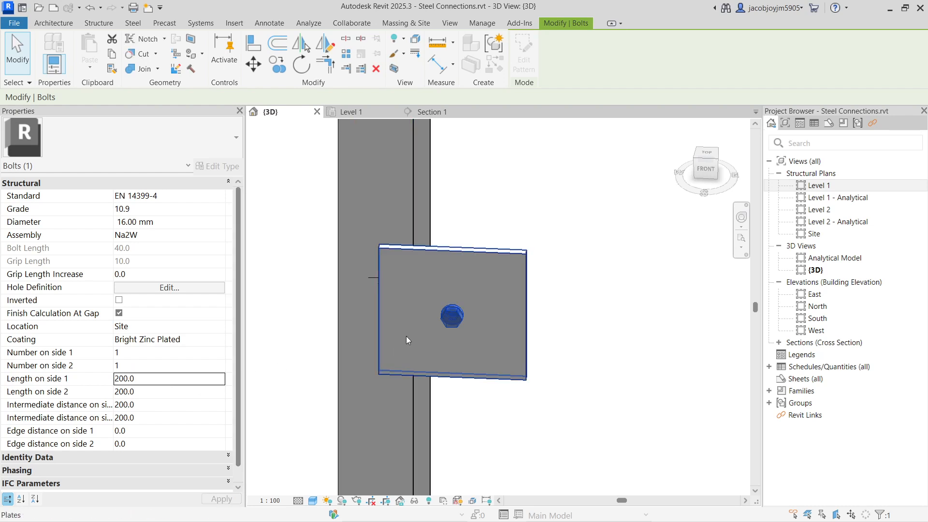
Try to set the single bolt's edge distance on side 1 to 100.
{"action": "middle_click_drag", "start_coordinate": [406, 335], "coordinate": [500, 322], "text": "shift"}
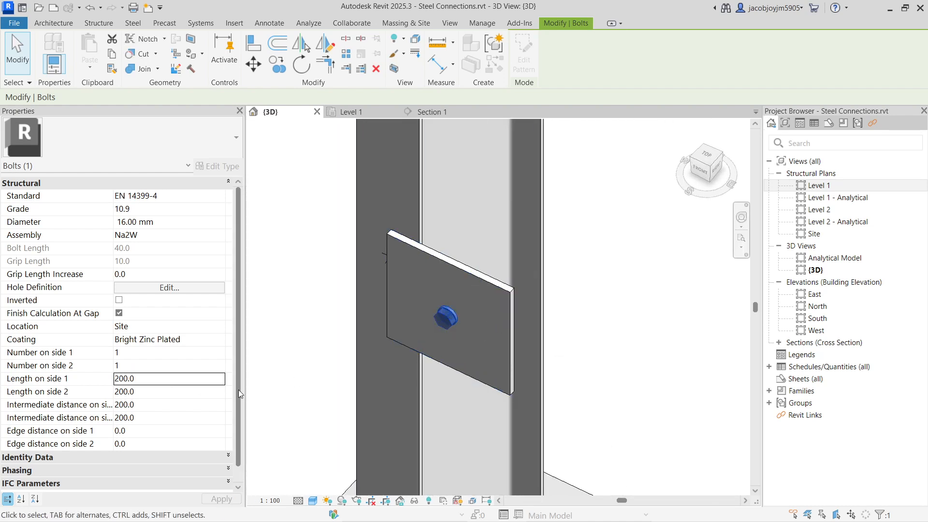
{"action": "left_click", "coordinate": [175, 430]}
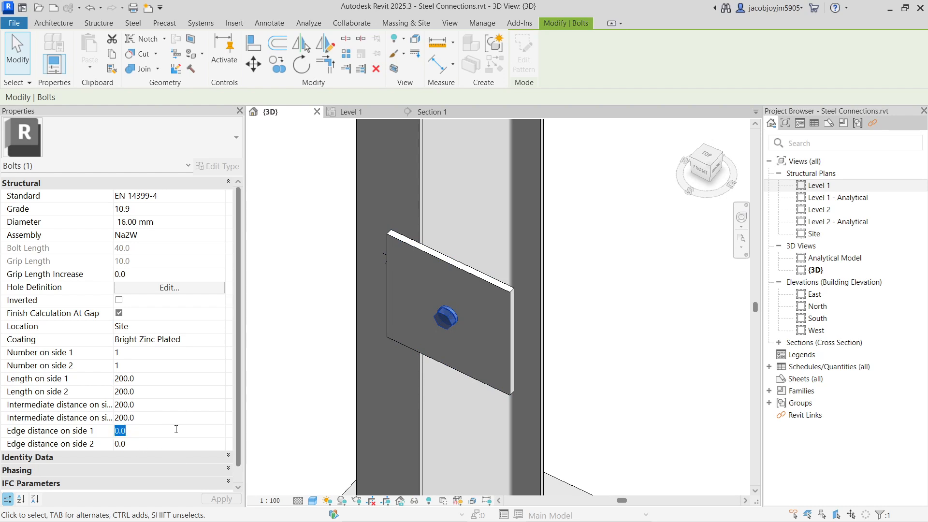
{"action": "type", "text": "100"}
{"action": "key", "text": "Return"}
{"action": "middle_click_drag", "start_coordinate": [527, 344], "coordinate": [605, 284], "text": "shift"}
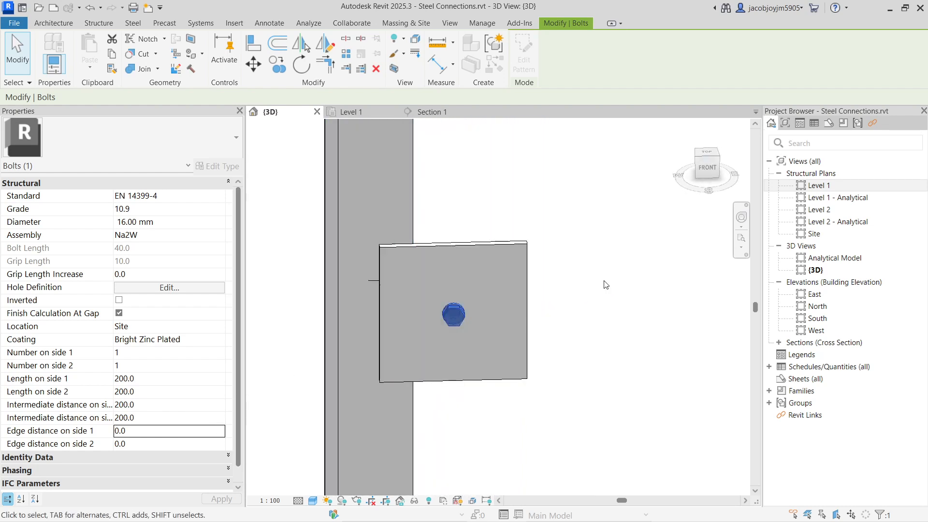
Set the number of bolts on side 1 to 3 for a single row across the plate.
{"action": "scroll", "coordinate": [124, 394], "scroll_direction": "down", "scroll_amount": 1}
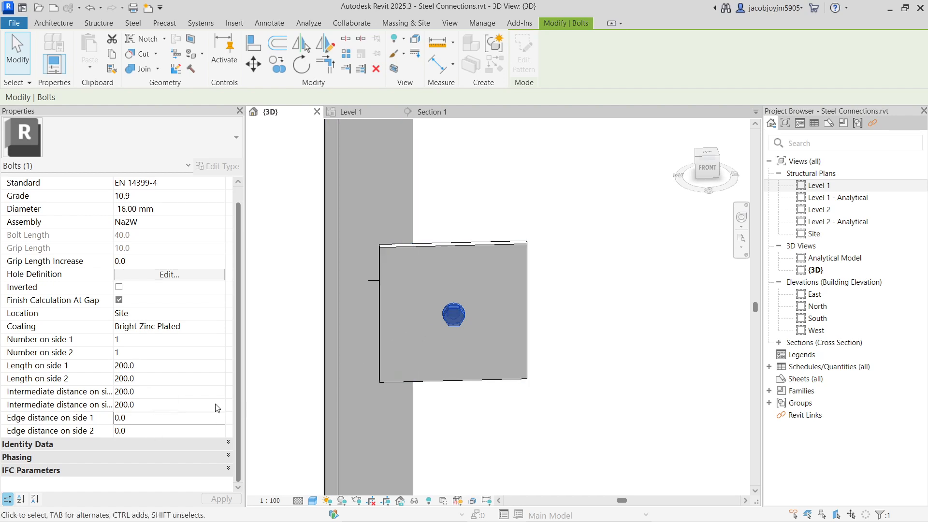
{"action": "left_click", "coordinate": [162, 342]}
{"action": "type", "text": "1"}
{"action": "key", "text": "Return"}
{"action": "key", "text": "Return"}
{"action": "key", "text": "Return"}
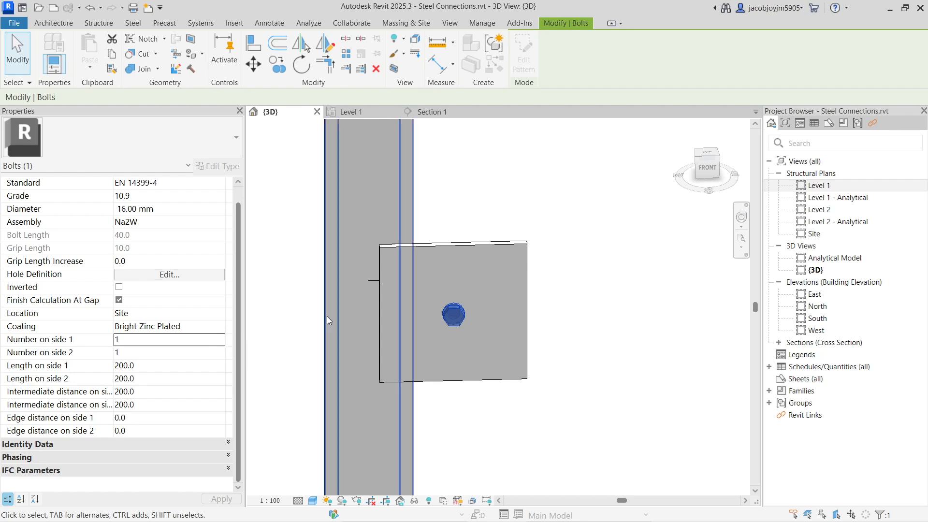
{"action": "left_click", "coordinate": [220, 338]}
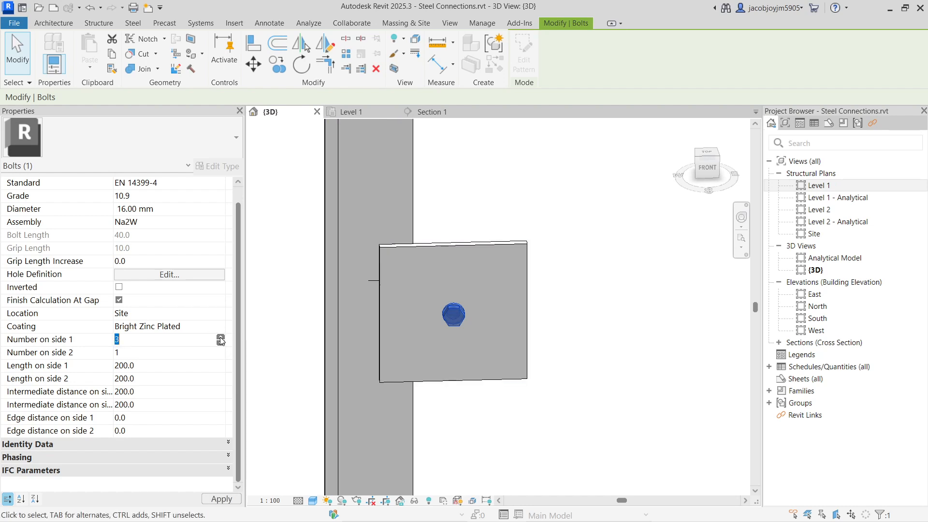
Try to set the bolt pattern's intermediate distance on side 2 to 100, then deselect the bolts.
{"action": "left_click", "coordinate": [198, 403]}
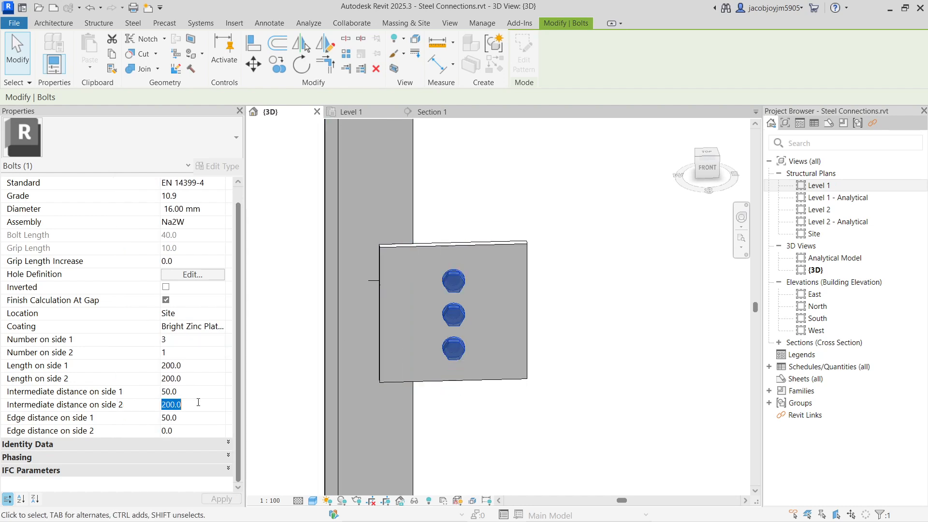
{"action": "type", "text": "100"}
{"action": "key", "text": "Return"}
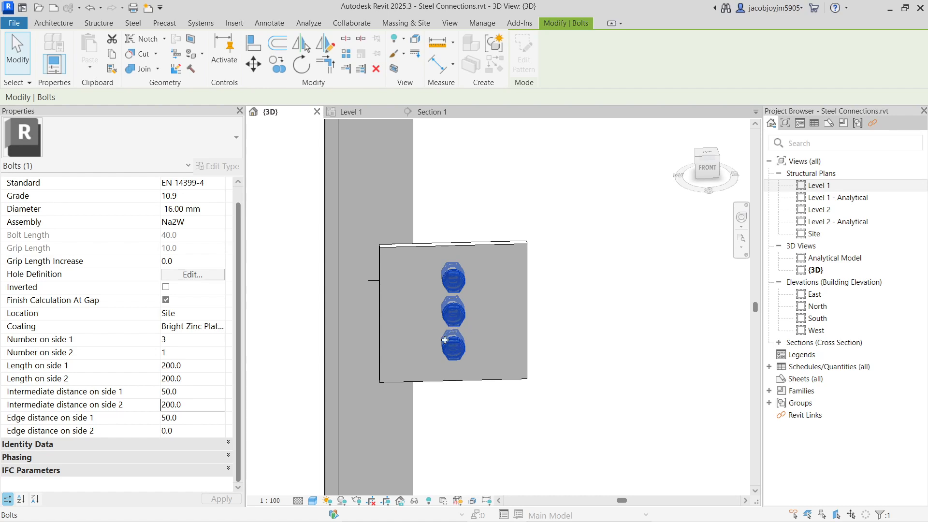
{"action": "left_click", "coordinate": [472, 220]}
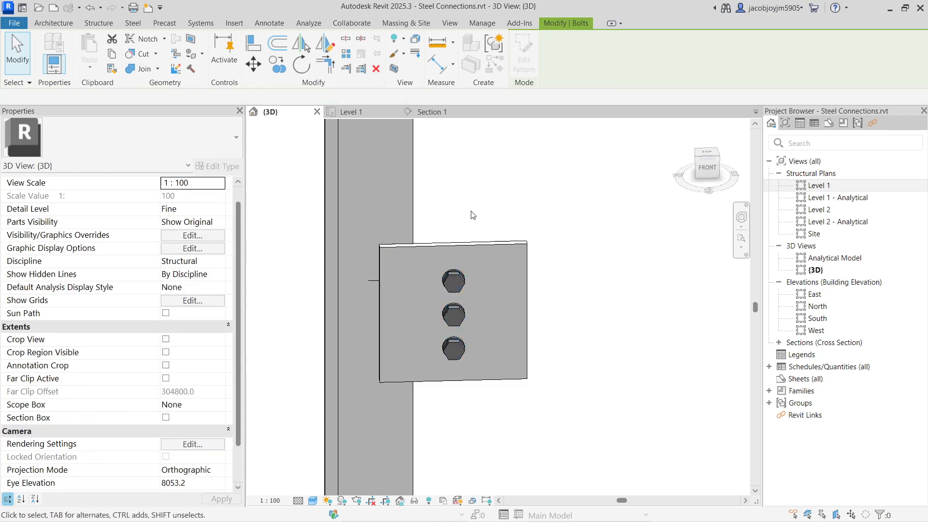
Examine the properties of the flange plate and of its three-bolt group.
{"action": "left_click", "coordinate": [472, 260]}
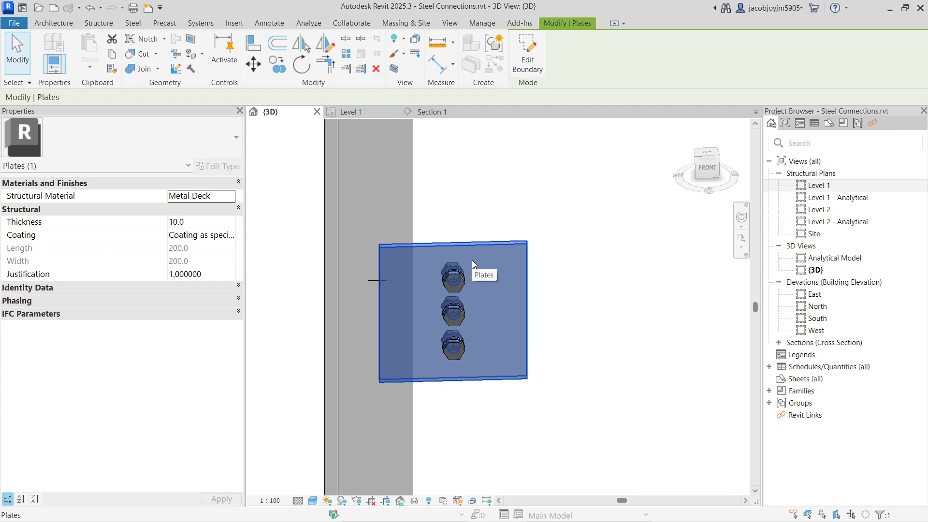
{"action": "key", "text": "Escape"}
{"action": "left_click", "coordinate": [462, 283]}
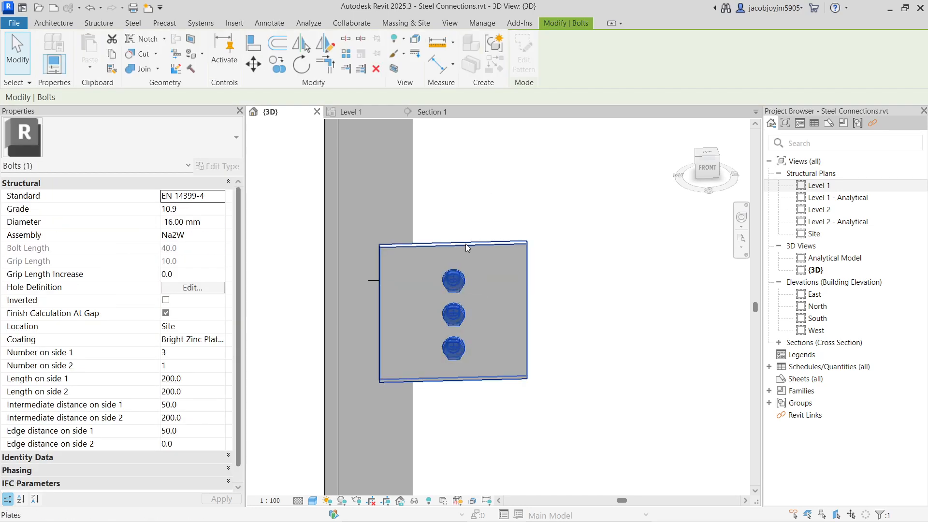
{"action": "key", "text": "Escape"}
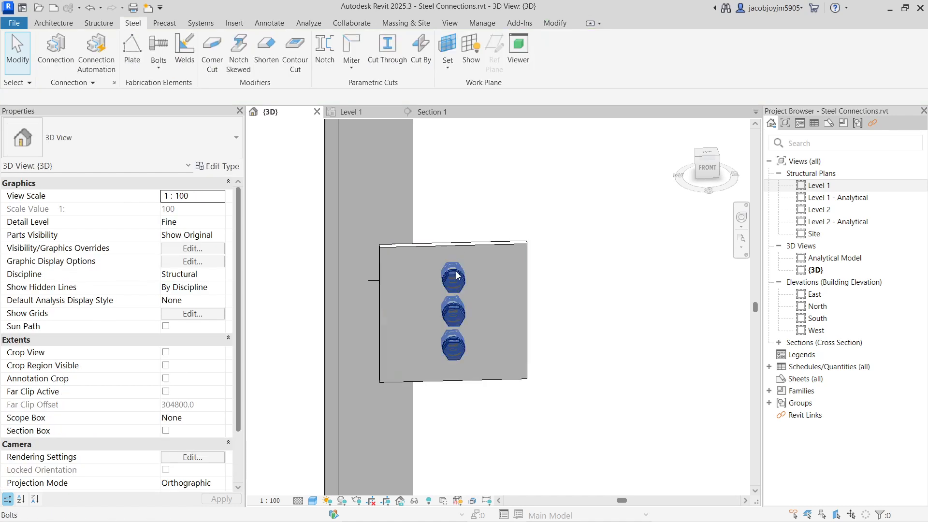
Select the base plate on top of the concrete column and examine its properties and anchors.
{"action": "scroll", "coordinate": [383, 213], "scroll_direction": "down", "scroll_amount": 5}
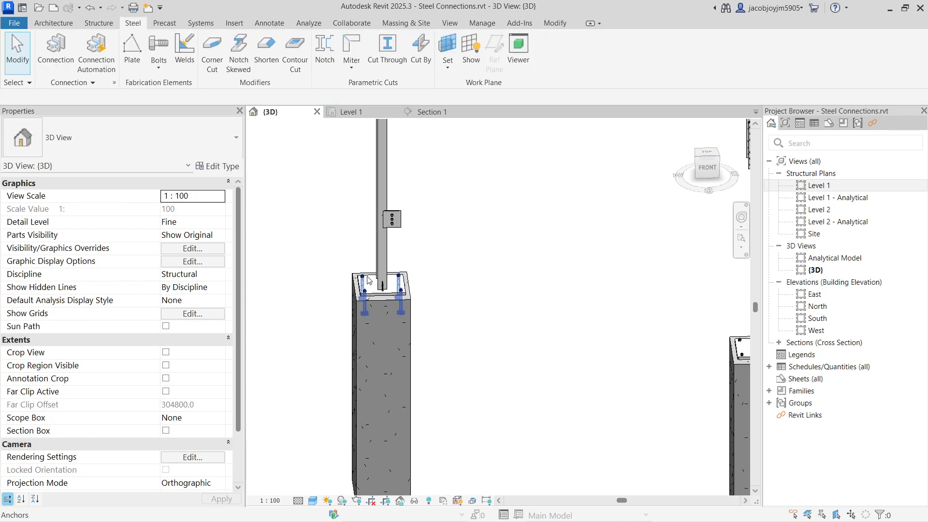
{"action": "scroll", "coordinate": [372, 293], "scroll_direction": "up", "scroll_amount": 2}
{"action": "scroll", "coordinate": [373, 291], "scroll_direction": "up", "scroll_amount": 2}
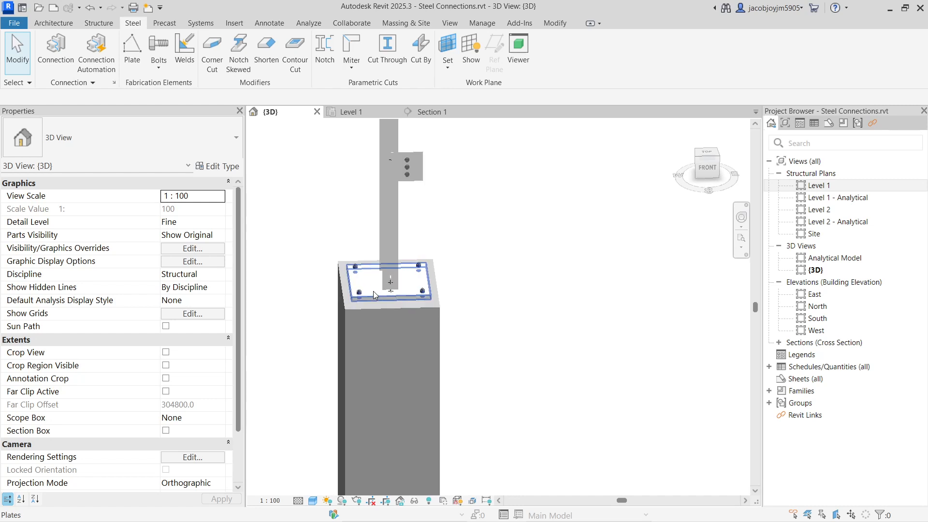
{"action": "left_click", "coordinate": [409, 300]}
{"action": "middle_click_drag", "start_coordinate": [328, 249], "coordinate": [432, 282], "text": "shift"}
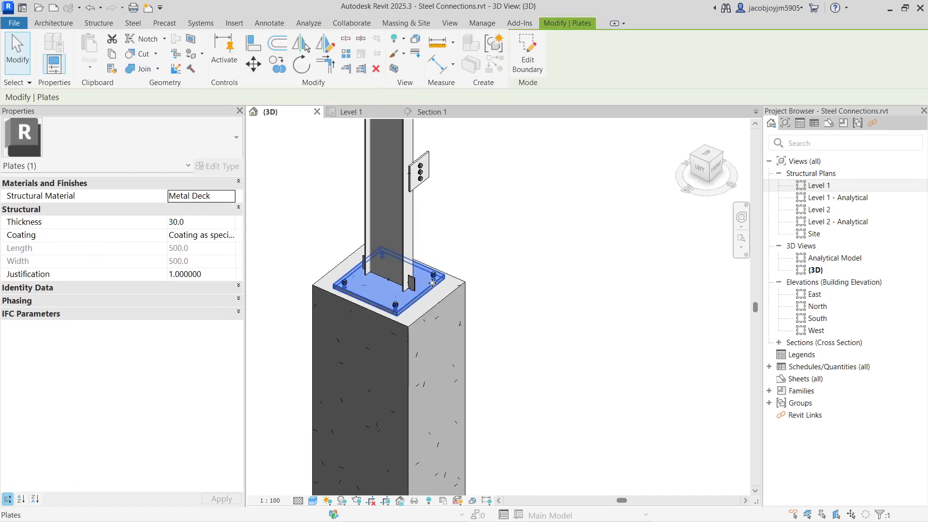
Copy the steel column and its concrete column to a free spot beside the original pair.
{"action": "scroll", "coordinate": [432, 283], "scroll_direction": "down", "scroll_amount": 4}
{"action": "left_click", "coordinate": [424, 174]}
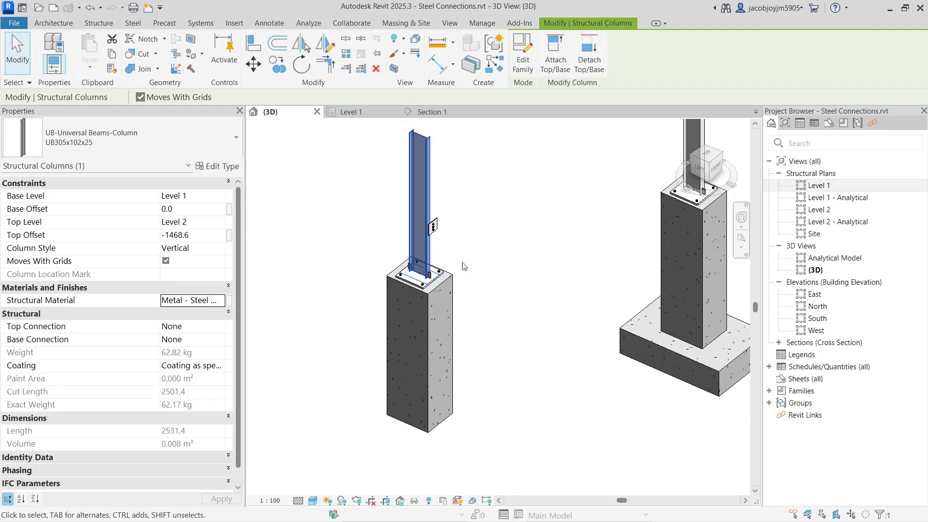
{"action": "left_click", "coordinate": [451, 305], "text": "ctrl"}
{"action": "scroll", "coordinate": [537, 285], "scroll_direction": "down", "scroll_amount": 1}
{"action": "scroll", "coordinate": [382, 258], "scroll_direction": "up", "scroll_amount": 3}
{"action": "middle_click_drag", "start_coordinate": [424, 250], "coordinate": [538, 260]}
{"action": "left_click", "coordinate": [277, 64]}
{"action": "left_click", "coordinate": [545, 355]}
{"action": "left_click", "coordinate": [365, 350]}
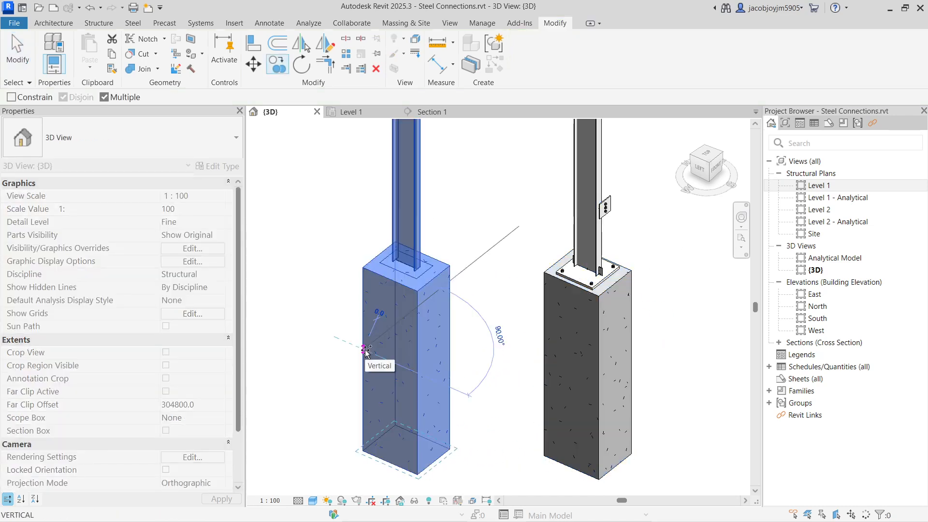
{"action": "key", "text": "Escape"}
{"action": "key", "text": "Escape"}
Select the copied steel and concrete columns to check which elements they include, then clear the selection.
{"action": "left_click_drag", "start_coordinate": [319, 178], "coordinate": [531, 363]}
{"action": "key", "text": "Escape"}
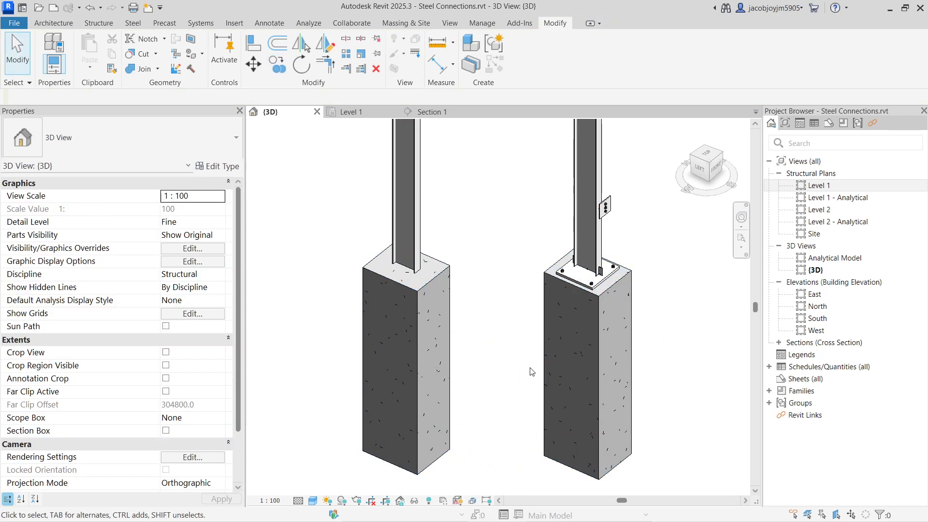
{"action": "scroll", "coordinate": [532, 362], "scroll_direction": "down", "scroll_amount": 3}
{"action": "left_click_drag", "start_coordinate": [349, 160], "coordinate": [512, 334]}
{"action": "left_click_drag", "start_coordinate": [504, 235], "coordinate": [398, 334]}
{"action": "scroll", "coordinate": [520, 262], "scroll_direction": "up", "scroll_amount": 4}
{"action": "scroll", "coordinate": [447, 287], "scroll_direction": "up", "scroll_amount": 3}
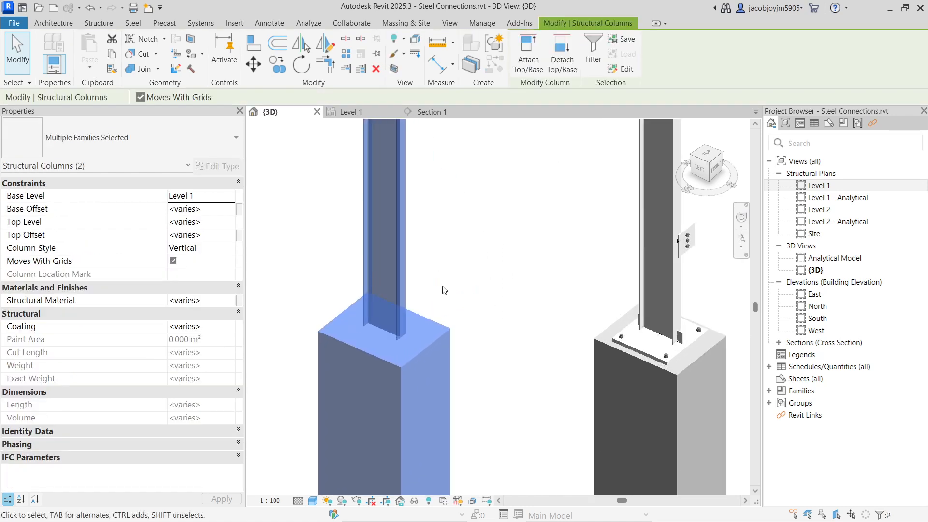
{"action": "left_click", "coordinate": [451, 289]}
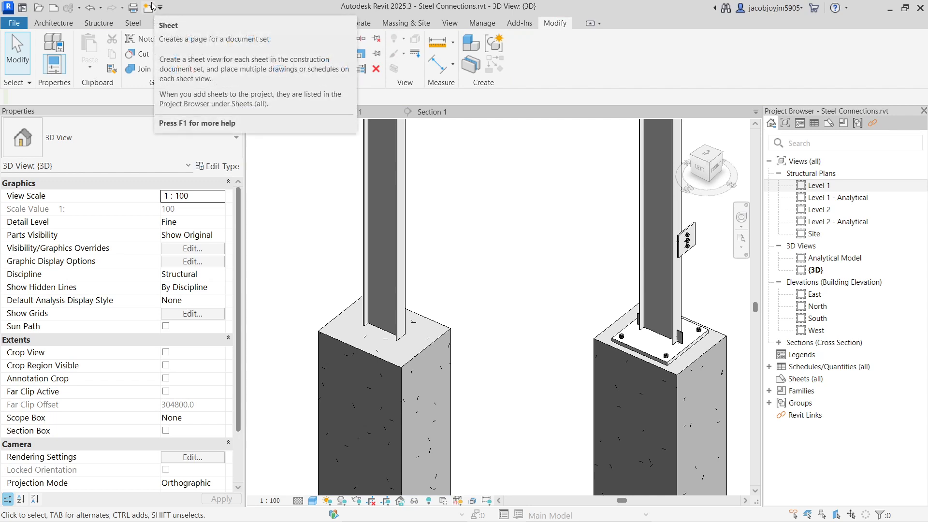
Start a custom steel plate at the copied column, picking the concrete column's top face as the work plane.
{"action": "left_click", "coordinate": [706, 155]}
{"action": "scroll", "coordinate": [426, 350], "scroll_direction": "up", "scroll_amount": 10}
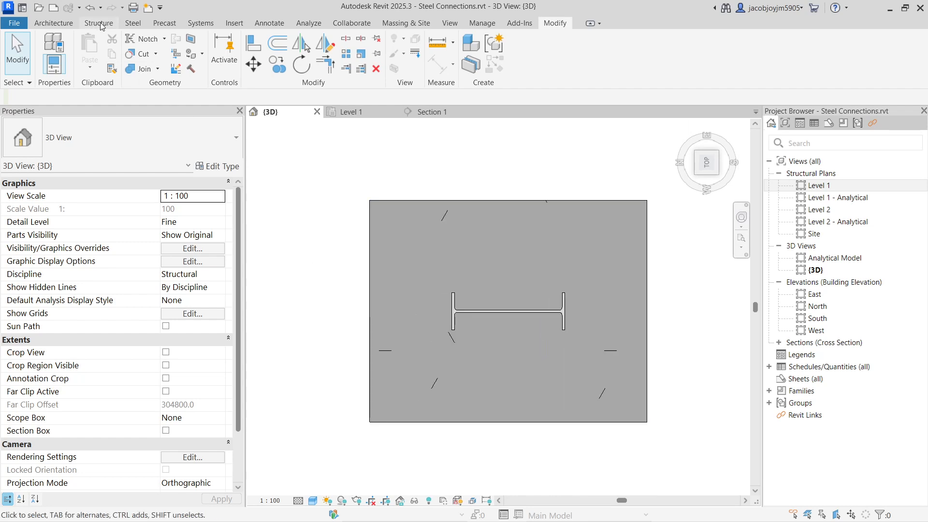
{"action": "left_click", "coordinate": [133, 23]}
{"action": "left_click", "coordinate": [132, 48]}
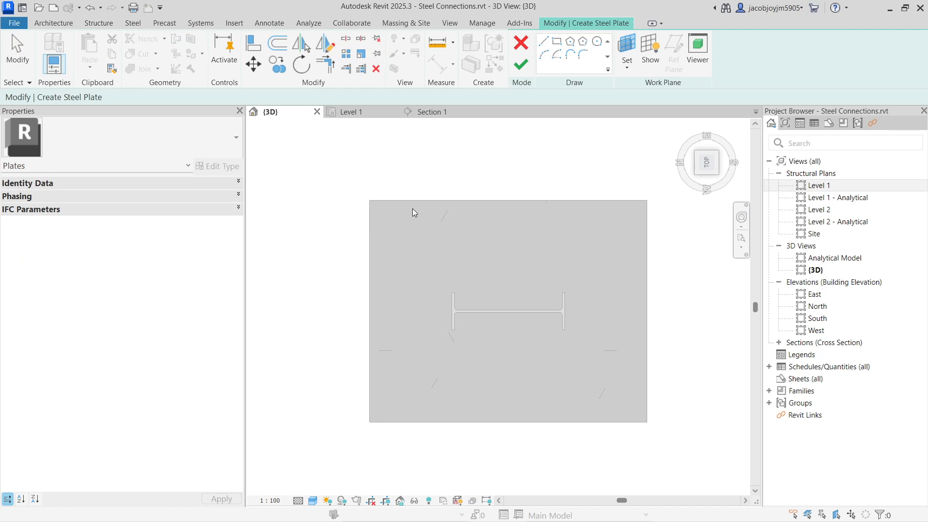
{"action": "left_click", "coordinate": [626, 56]}
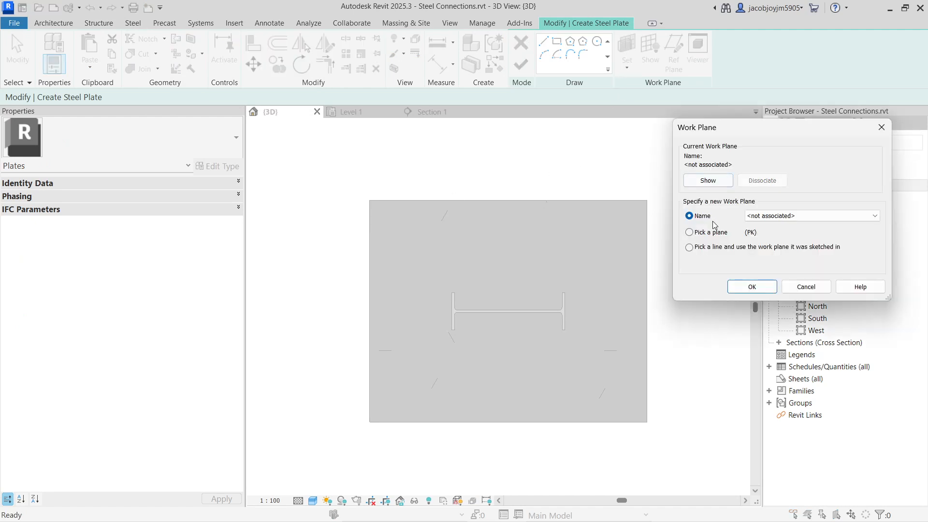
{"action": "left_click", "coordinate": [709, 233]}
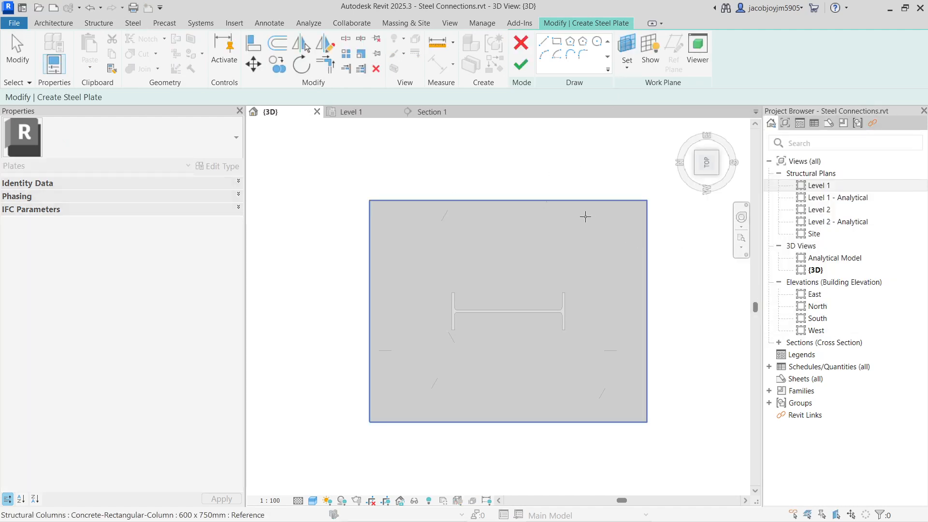
{"action": "left_click", "coordinate": [586, 218]}
Sketch a rectangle about 301.6 by 101.6 mm around the steel column's profile as the plate outline.
{"action": "left_click", "coordinate": [556, 41]}
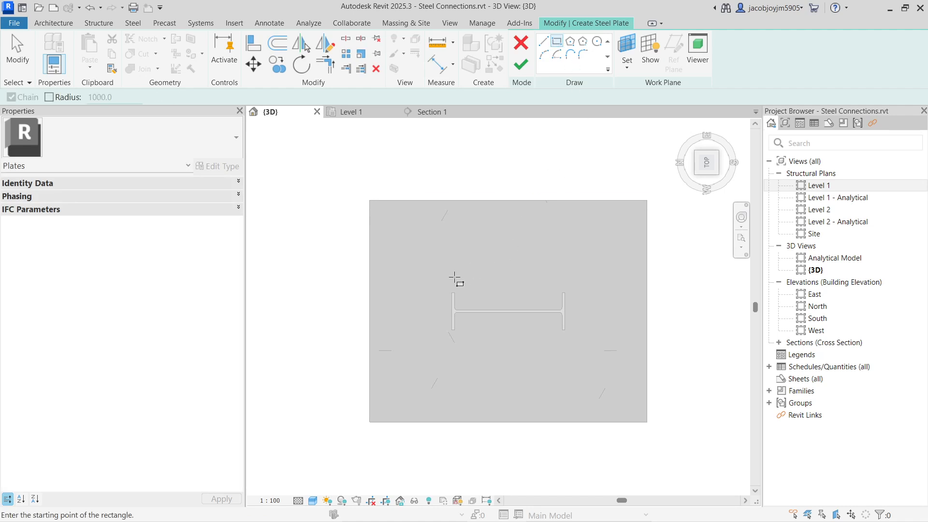
{"action": "left_click", "coordinate": [452, 292]}
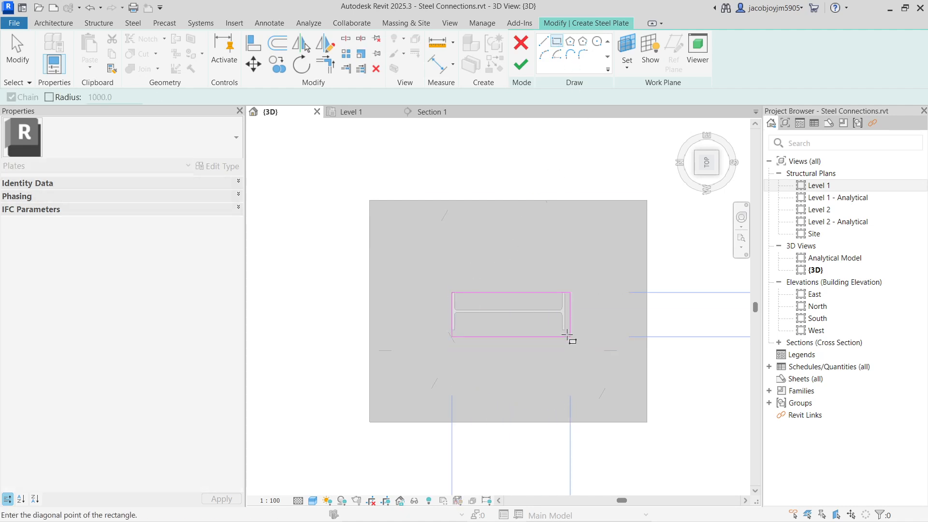
{"action": "left_click", "coordinate": [563, 331]}
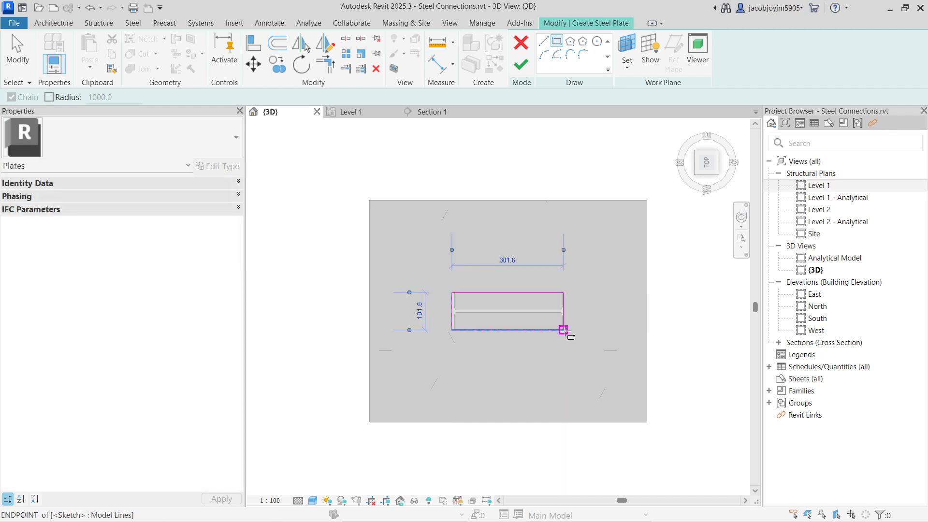
{"action": "key", "text": "Escape"}
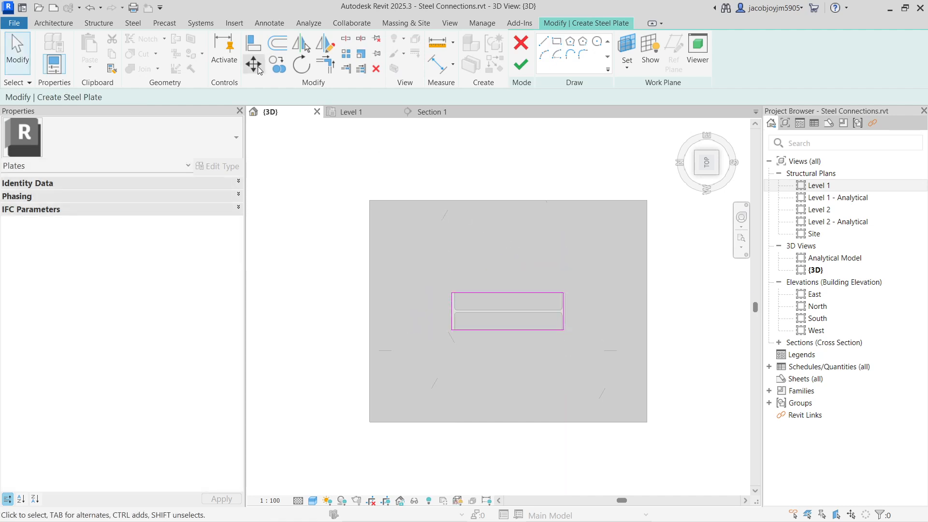
Offset the four edges of the plate outline outward by 100 mm, switching off the copy option after the first edge.
{"action": "left_click", "coordinate": [281, 47]}
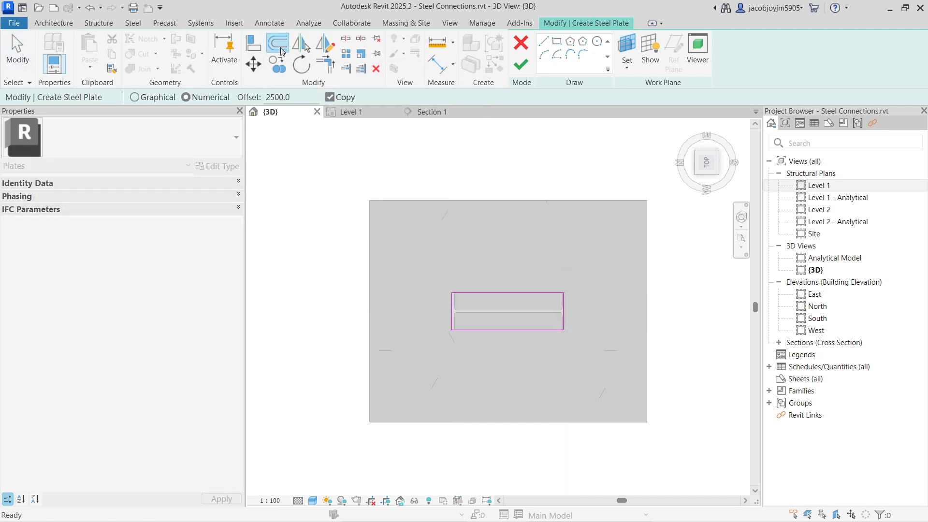
{"action": "left_click_drag", "start_coordinate": [315, 96], "coordinate": [186, 97]}
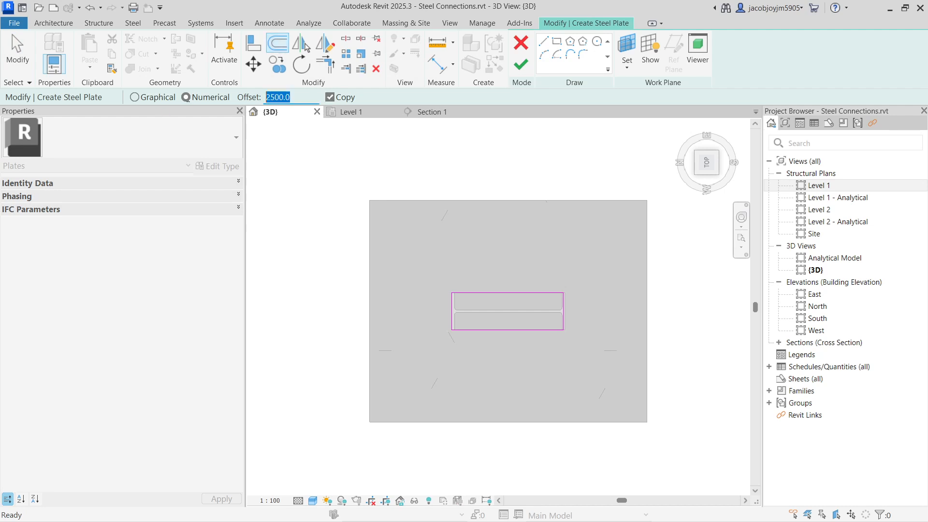
{"action": "type", "text": "10"}
{"action": "left_click", "coordinate": [483, 293]}
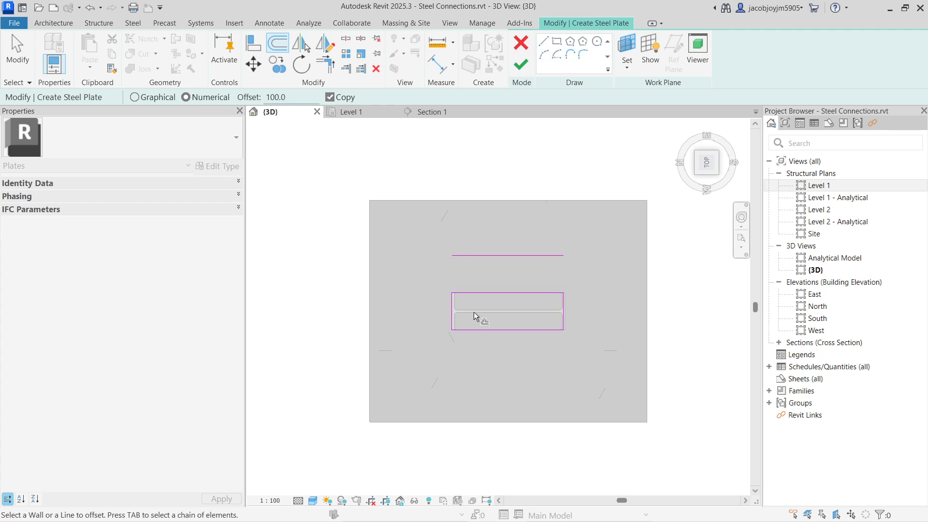
{"action": "left_click", "coordinate": [329, 98]}
{"action": "left_click", "coordinate": [501, 333]}
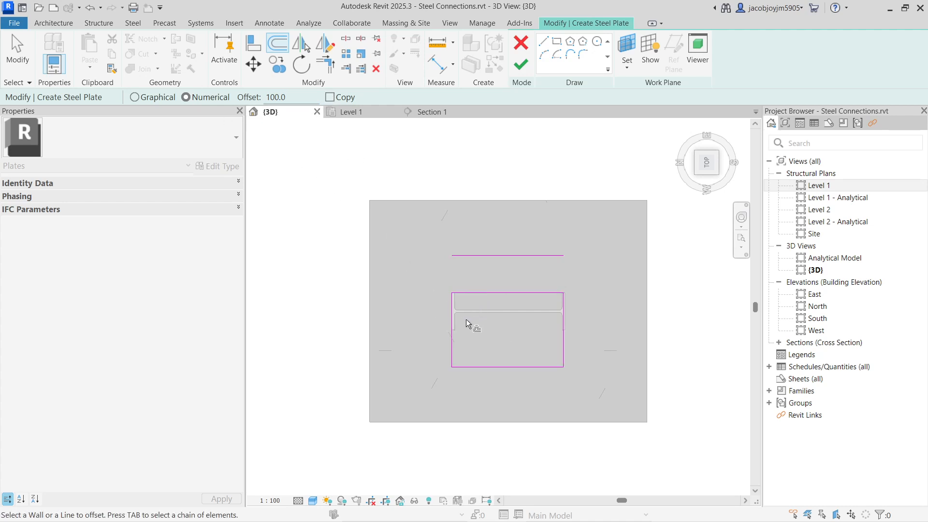
{"action": "left_click", "coordinate": [452, 314]}
{"action": "left_click", "coordinate": [564, 332]}
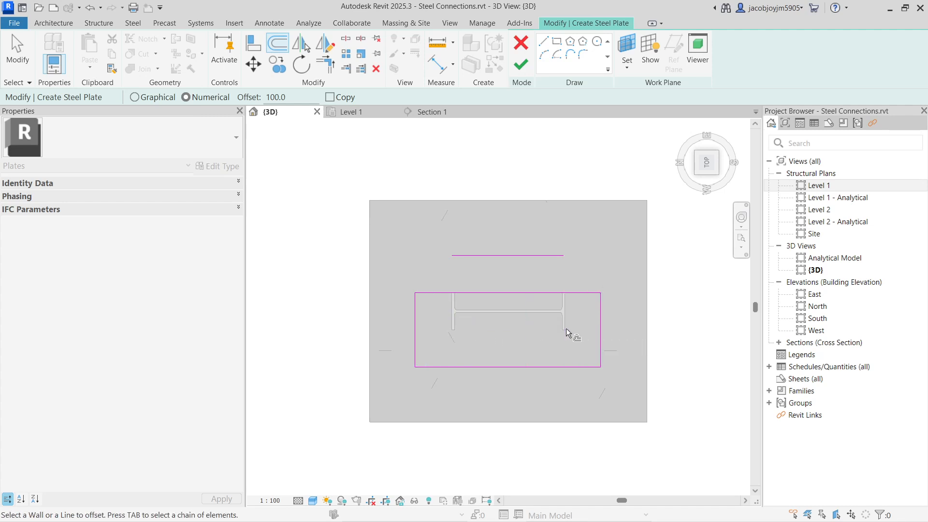
{"action": "left_click", "coordinate": [535, 293]}
Delete the surplus copied line on the plate outline's upper edge and finish the plate.
{"action": "key", "text": "Escape"}
{"action": "left_click", "coordinate": [497, 256]}
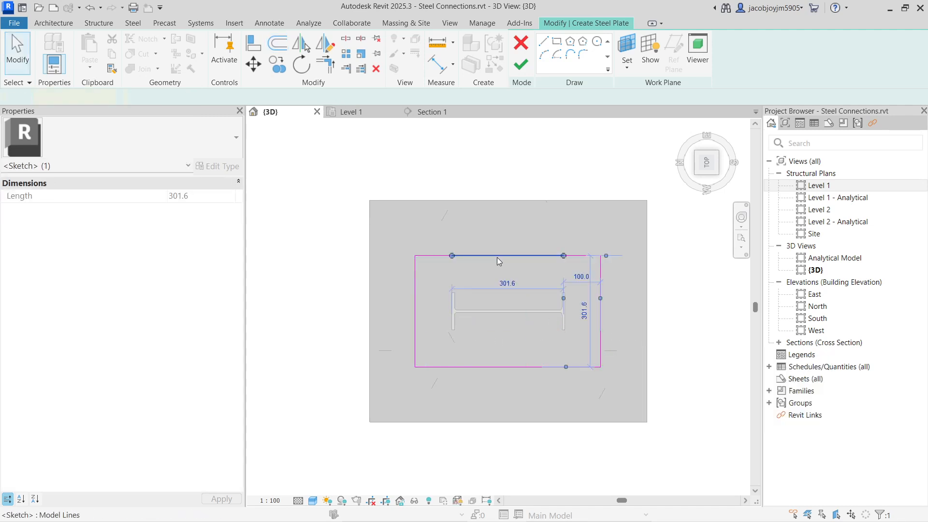
{"action": "key", "text": "Delete"}
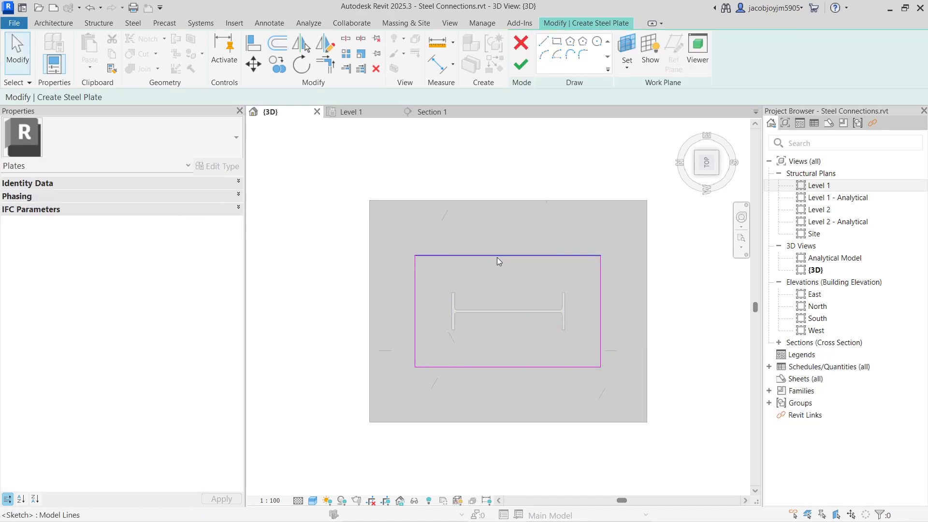
{"action": "left_click", "coordinate": [521, 71]}
{"action": "left_click", "coordinate": [560, 164]}
{"action": "middle_click_drag", "start_coordinate": [551, 372], "coordinate": [619, 228], "text": "shift"}
{"action": "scroll", "coordinate": [534, 303], "scroll_direction": "up", "scroll_amount": 2}
{"action": "scroll", "coordinate": [537, 304], "scroll_direction": "up", "scroll_amount": 3}
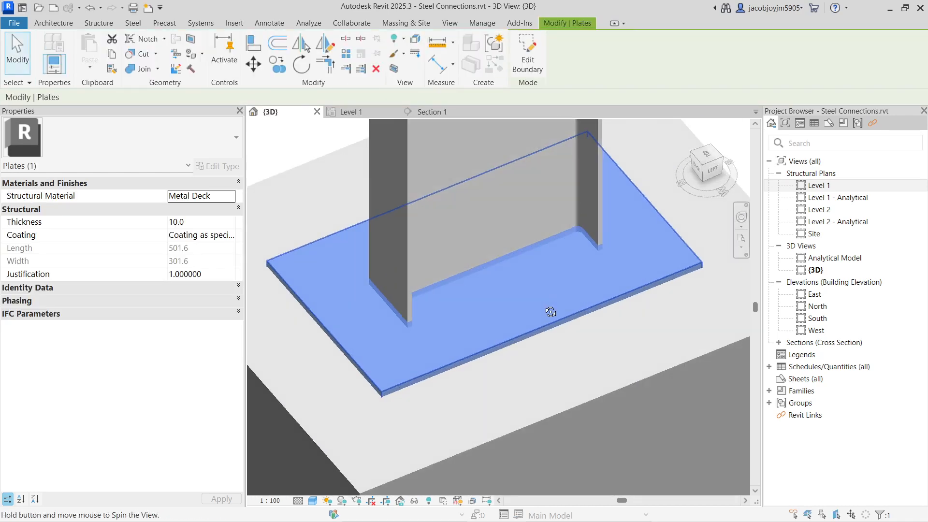
{"action": "scroll", "coordinate": [433, 256], "scroll_direction": "down", "scroll_amount": 2}
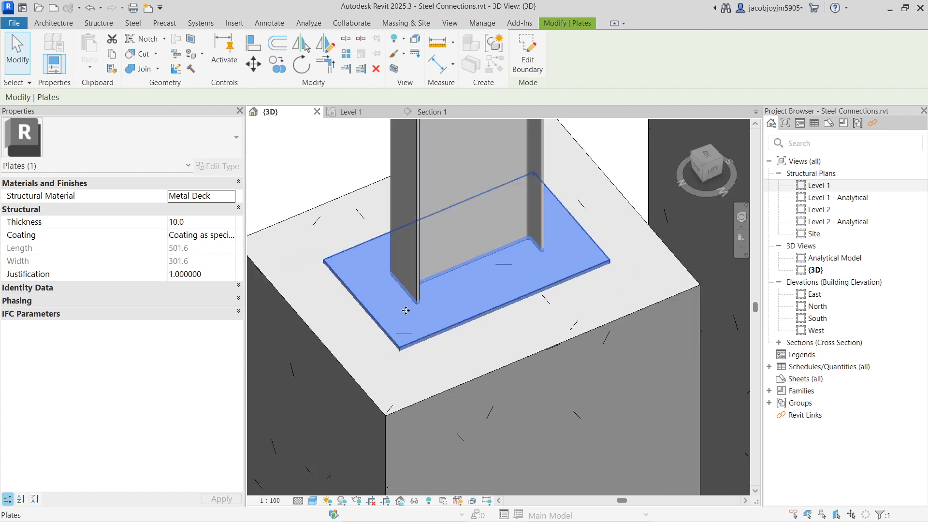
Start an anchor pattern for the new base plate on the concrete column, picking the plate's face as its plane.
{"action": "left_click", "coordinate": [131, 24]}
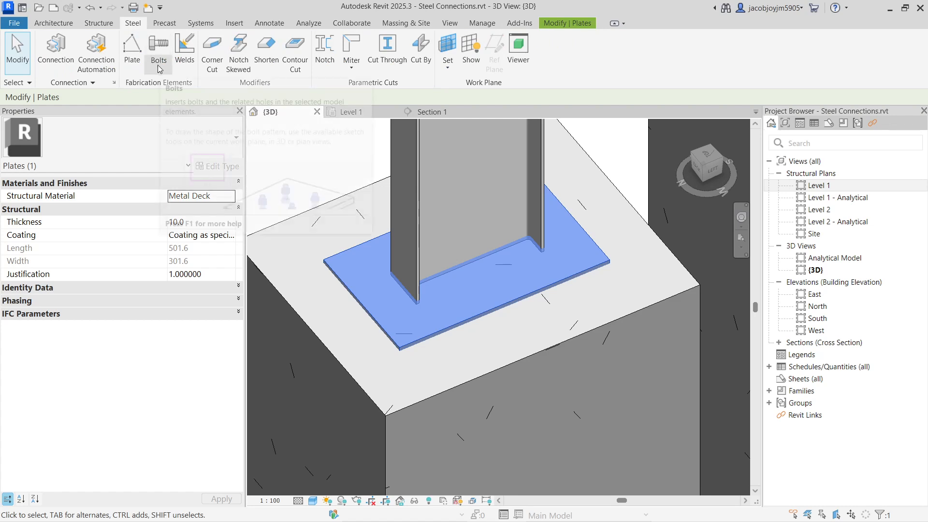
{"action": "left_click", "coordinate": [158, 65]}
{"action": "key", "text": "Escape"}
{"action": "key", "text": "Escape"}
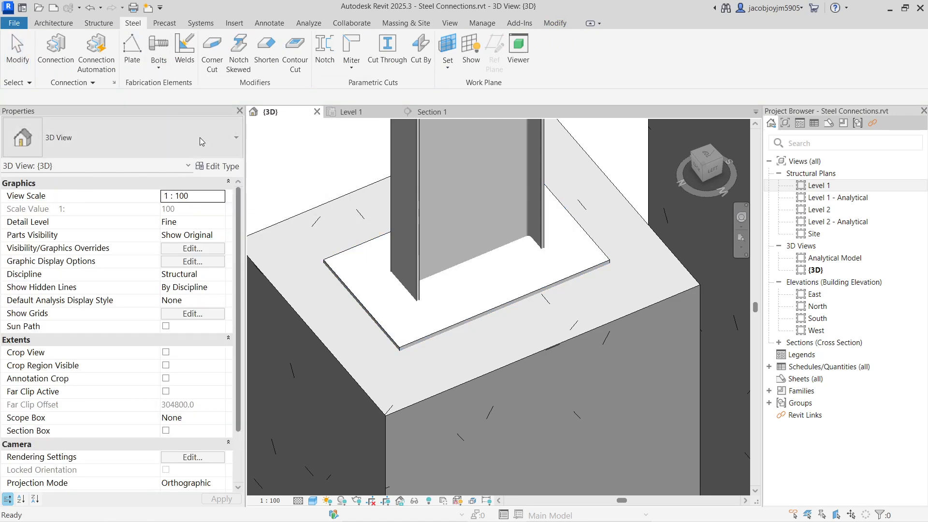
{"action": "left_click", "coordinate": [362, 277]}
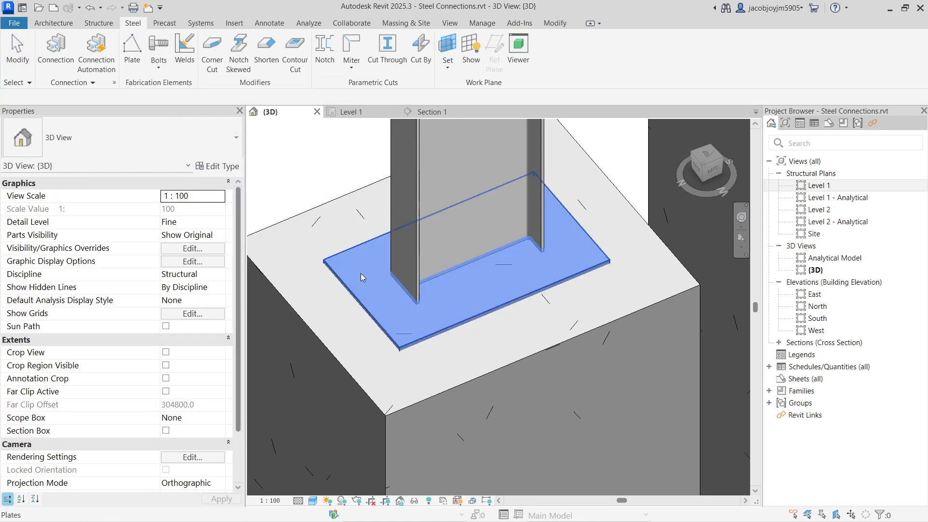
{"action": "key", "text": "Return"}
{"action": "scroll", "coordinate": [401, 331], "scroll_direction": "up", "scroll_amount": 5}
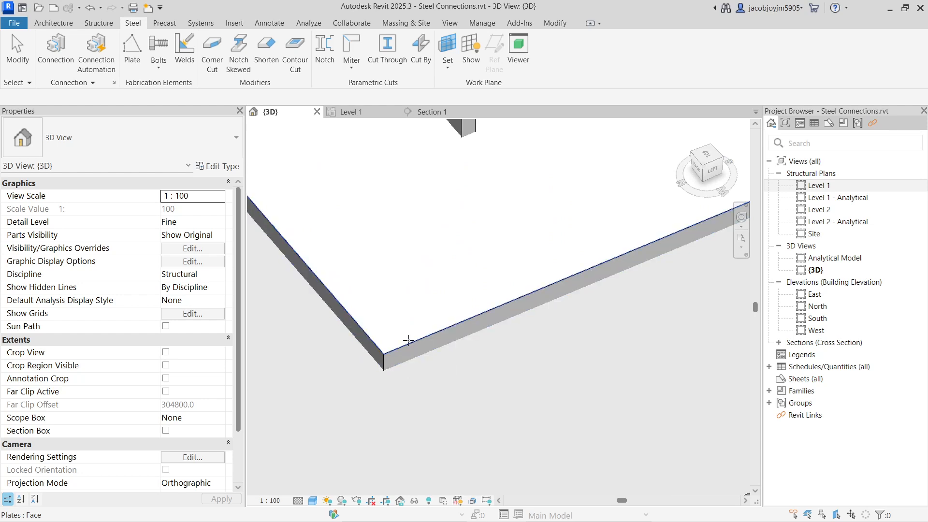
{"action": "scroll", "coordinate": [409, 330], "scroll_direction": "down", "scroll_amount": 4}
{"action": "left_click", "coordinate": [408, 319]}
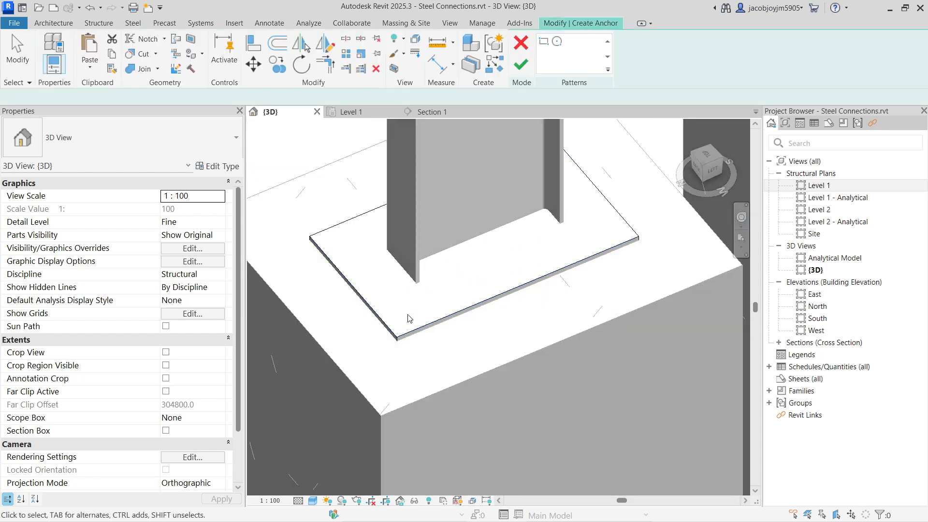
Place a rectangular anchor pattern about 400 by 180 mm inside the plate edges, around the steel column, and finish it.
{"action": "left_click", "coordinate": [708, 157]}
{"action": "left_click", "coordinate": [543, 42]}
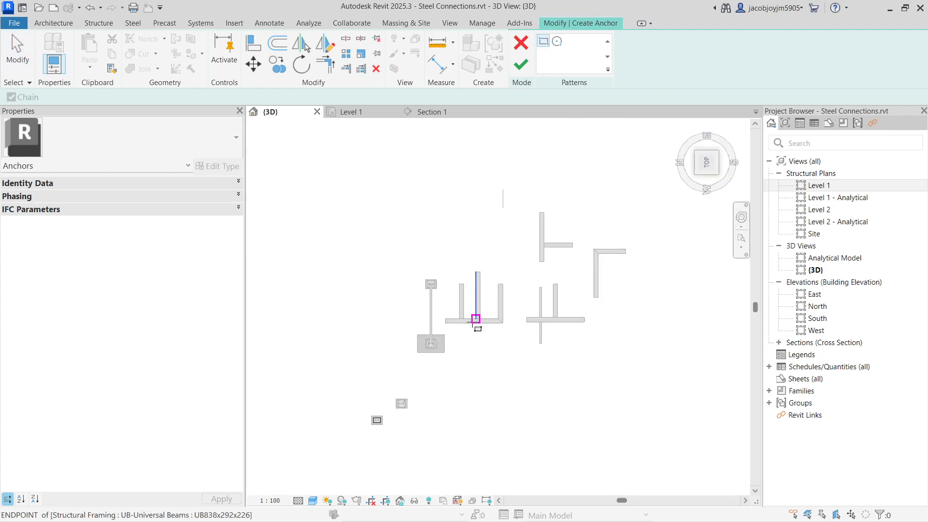
{"action": "scroll", "coordinate": [433, 347], "scroll_direction": "up", "scroll_amount": 5}
{"action": "scroll", "coordinate": [535, 227], "scroll_direction": "down", "scroll_amount": 3}
{"action": "scroll", "coordinate": [426, 376], "scroll_direction": "up", "scroll_amount": 9}
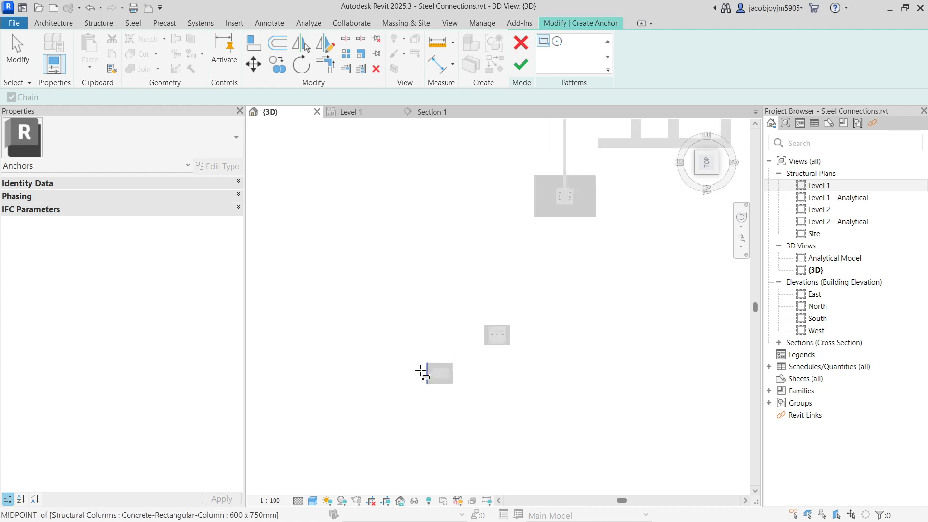
{"action": "scroll", "coordinate": [384, 362], "scroll_direction": "up", "scroll_amount": 2}
{"action": "left_click", "coordinate": [381, 321]}
{"action": "key", "text": "Escape"}
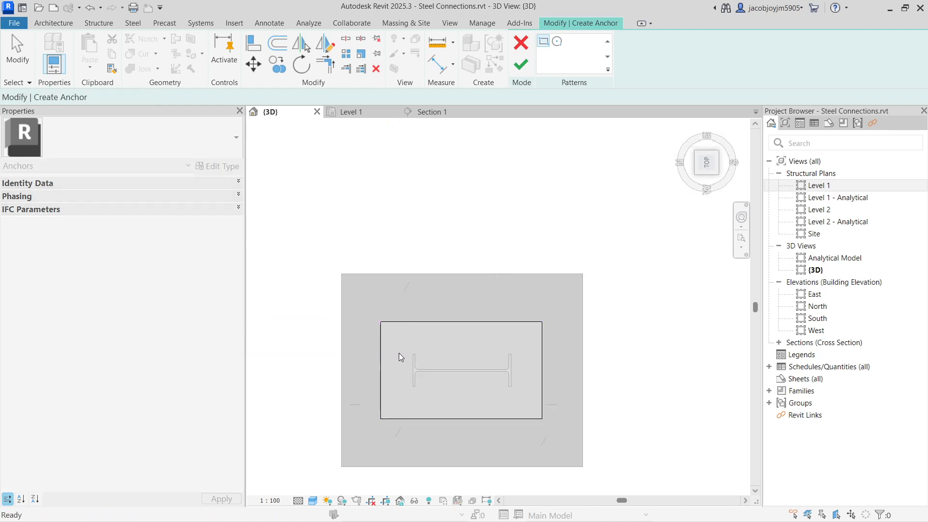
{"action": "left_click", "coordinate": [398, 342]}
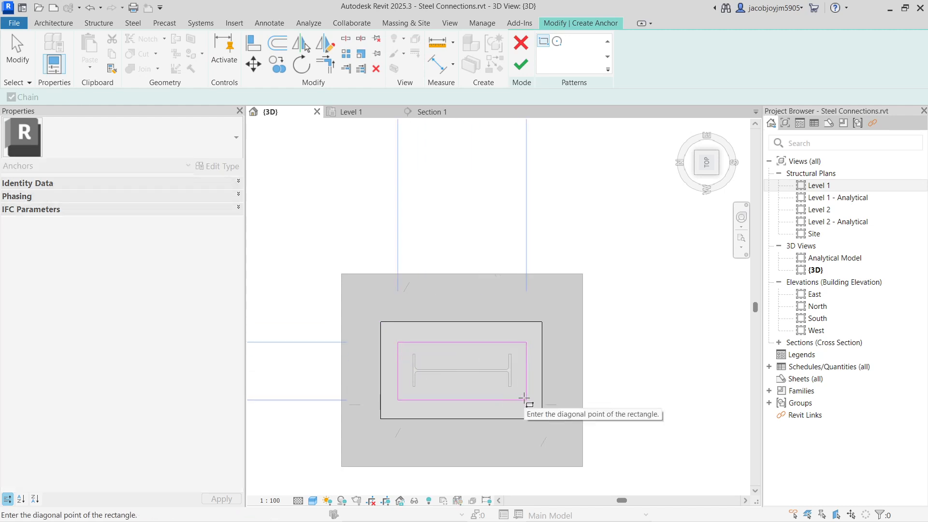
{"action": "left_click", "coordinate": [524, 399]}
{"action": "left_click", "coordinate": [521, 64]}
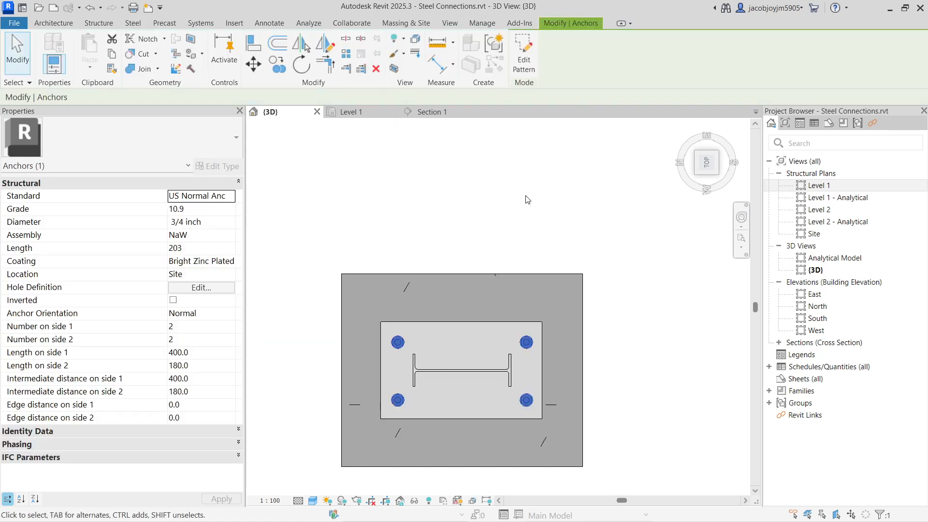
Examine the new anchor pattern's standard and side lengths, and how deep the anchors reach into the concrete column.
{"action": "scroll", "coordinate": [396, 348], "scroll_direction": "up", "scroll_amount": 2}
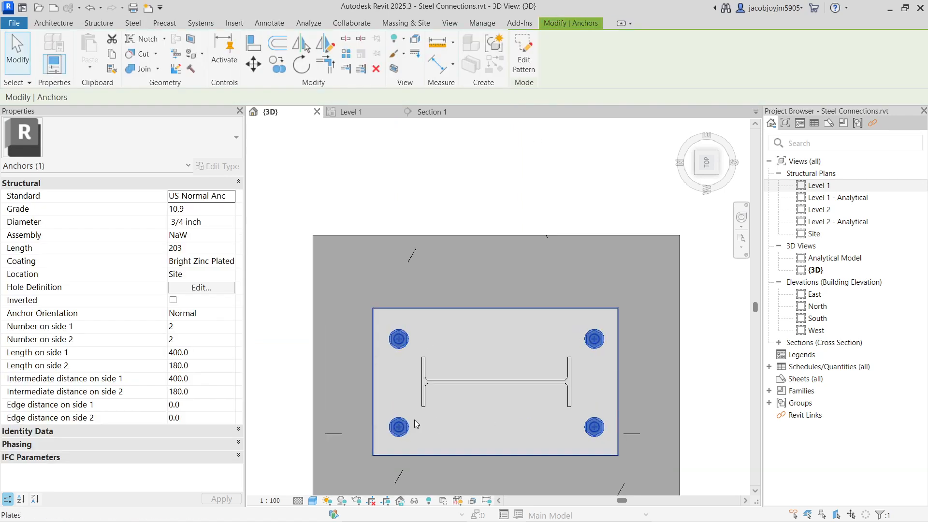
{"action": "scroll", "coordinate": [458, 164], "scroll_direction": "down", "scroll_amount": 1}
{"action": "middle_click_drag", "start_coordinate": [454, 387], "coordinate": [492, 207], "text": "shift"}
{"action": "scroll", "coordinate": [435, 289], "scroll_direction": "up", "scroll_amount": 1}
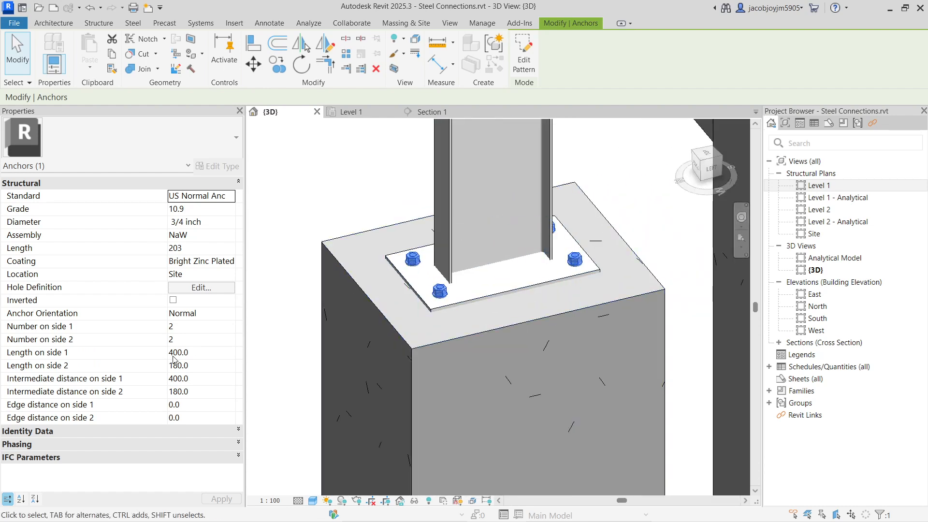
{"action": "left_click", "coordinate": [189, 352]}
{"action": "double_click", "coordinate": [188, 352]}
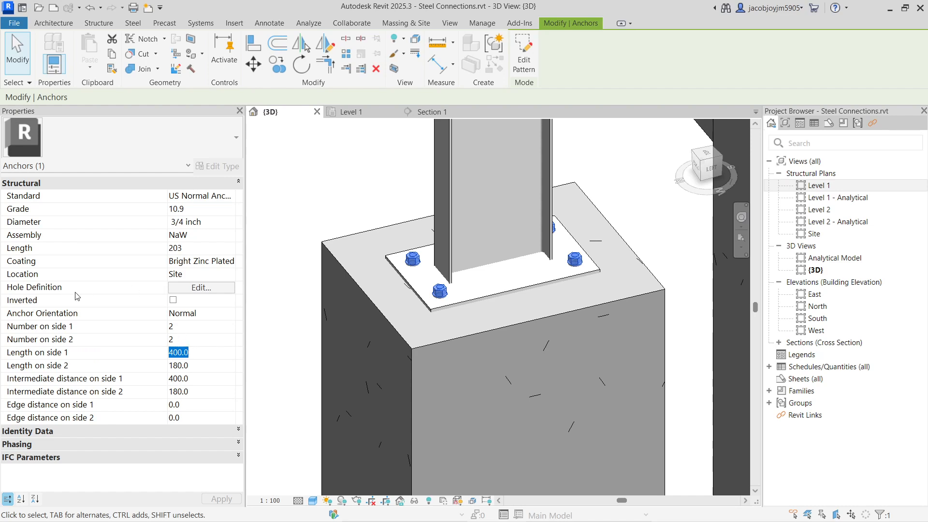
{"action": "scroll", "coordinate": [529, 169], "scroll_direction": "down", "scroll_amount": 4}
{"action": "left_click", "coordinate": [536, 265]}
{"action": "scroll", "coordinate": [536, 266], "scroll_direction": "up", "scroll_amount": 3}
{"action": "middle_click_drag", "start_coordinate": [536, 266], "coordinate": [520, 176], "text": "shift"}
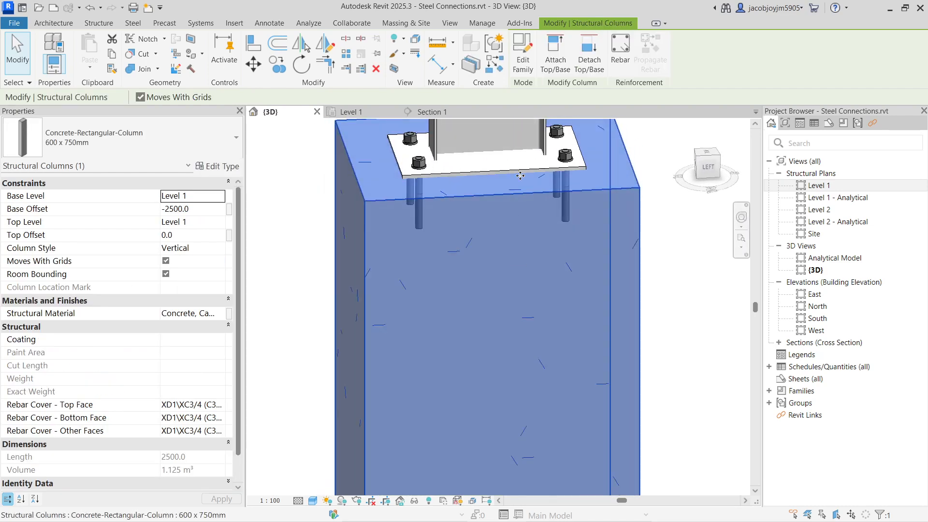
{"action": "left_click", "coordinate": [419, 164]}
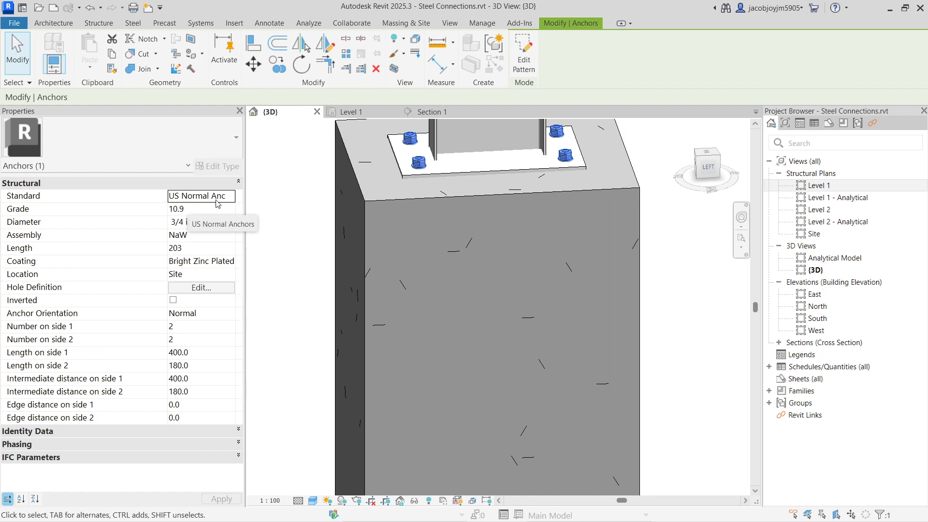
{"action": "left_click", "coordinate": [232, 196]}
{"action": "left_click", "coordinate": [233, 195]}
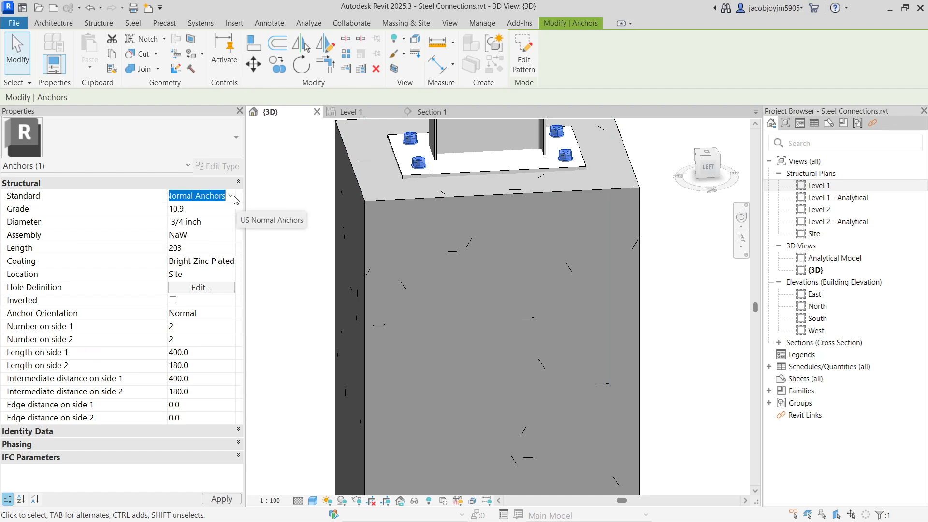
{"action": "scroll", "coordinate": [584, 290], "scroll_direction": "down", "scroll_amount": 3}
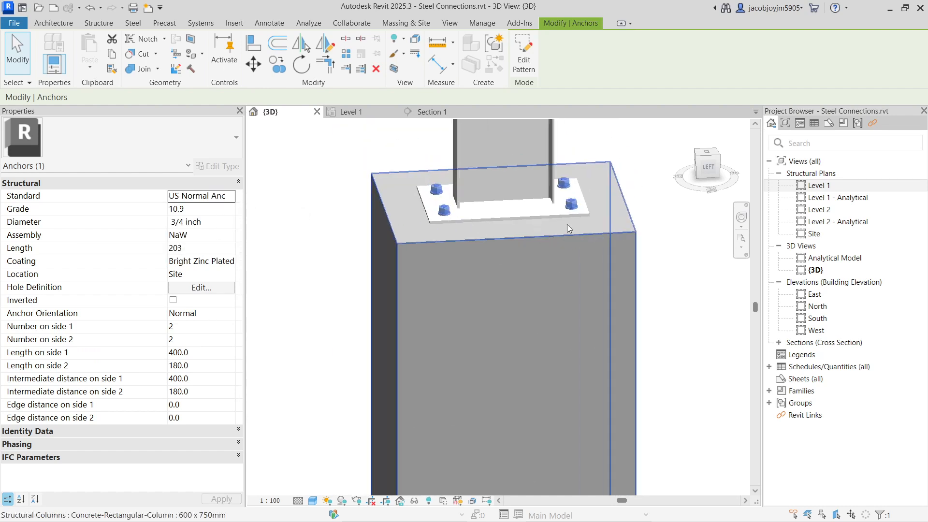
Start a hole pattern on the custom base plate, picking the plate's top face as its plane.
{"action": "scroll", "coordinate": [556, 220], "scroll_direction": "up", "scroll_amount": 4}
{"action": "left_click", "coordinate": [533, 214]}
{"action": "middle_click_drag", "start_coordinate": [484, 209], "coordinate": [520, 272], "text": "shift"}
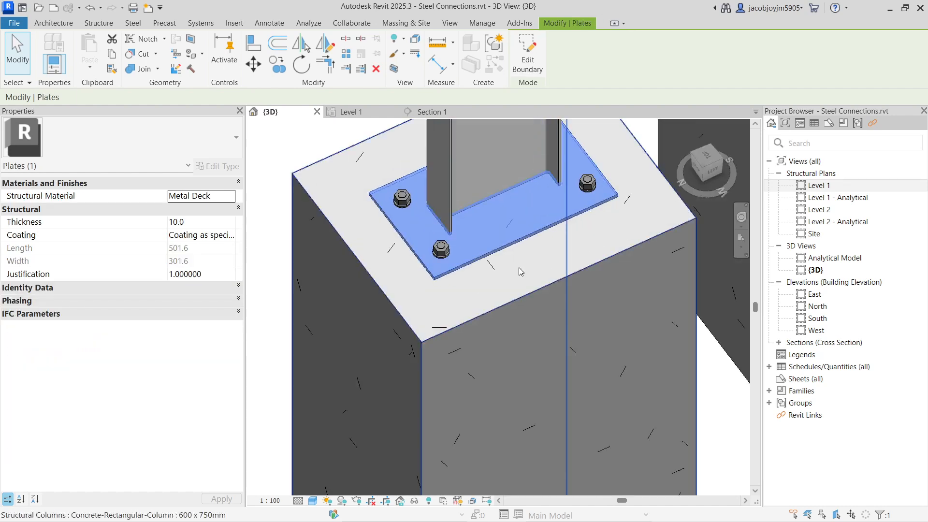
{"action": "scroll", "coordinate": [489, 213], "scroll_direction": "up", "scroll_amount": 1}
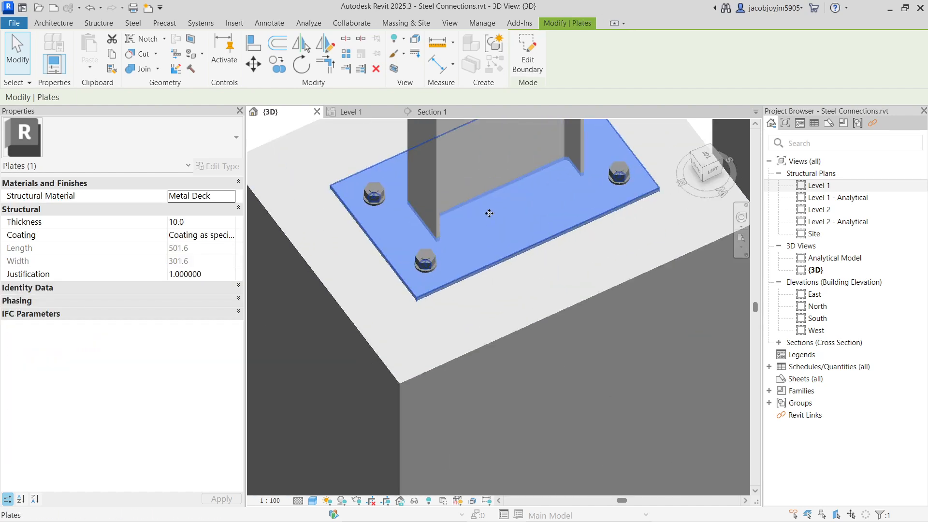
{"action": "left_click", "coordinate": [133, 23]}
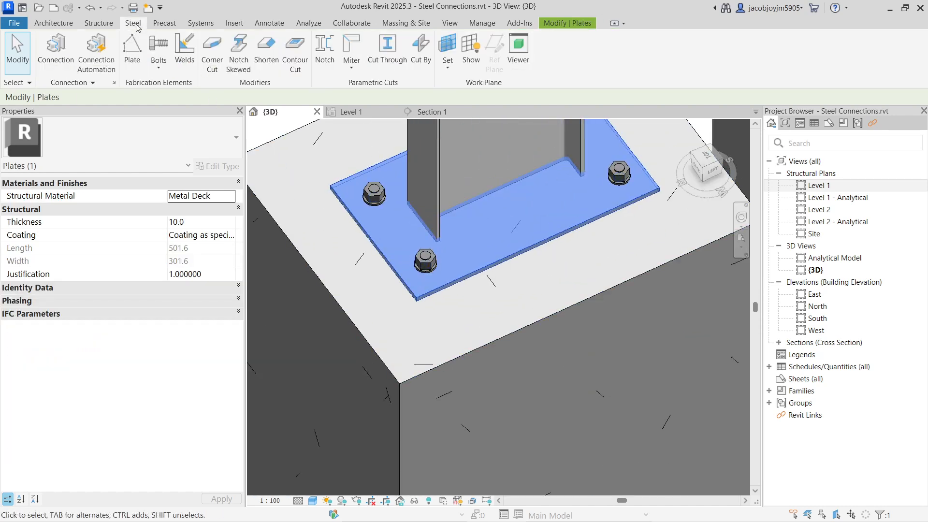
{"action": "left_click", "coordinate": [157, 68]}
{"action": "left_click", "coordinate": [162, 136]}
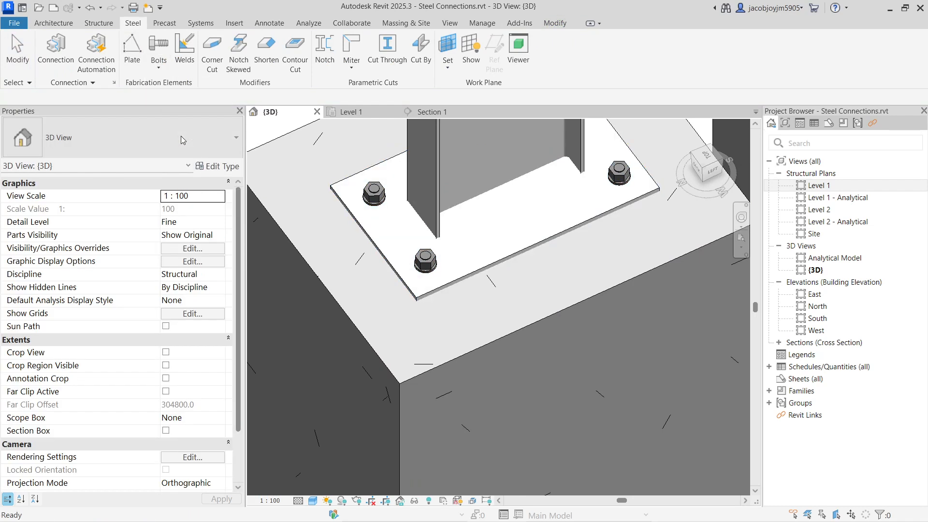
{"action": "left_click", "coordinate": [493, 240]}
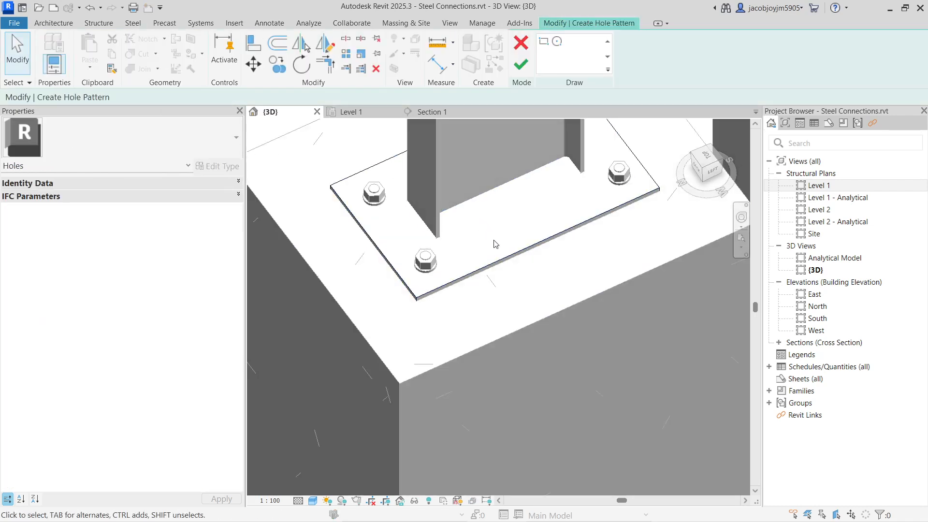
Place a circular hole pattern of about 10 mm radius on the plate beside the column web and finish it.
{"action": "left_click", "coordinate": [557, 41]}
{"action": "scroll", "coordinate": [512, 205], "scroll_direction": "up", "scroll_amount": 5}
{"action": "left_click", "coordinate": [508, 208]}
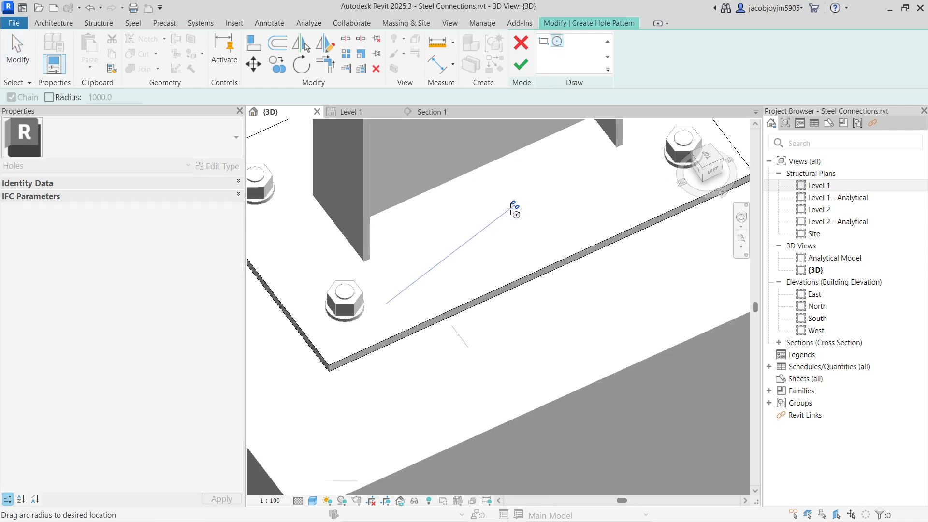
{"action": "left_click", "coordinate": [523, 220]}
{"action": "left_click", "coordinate": [521, 65]}
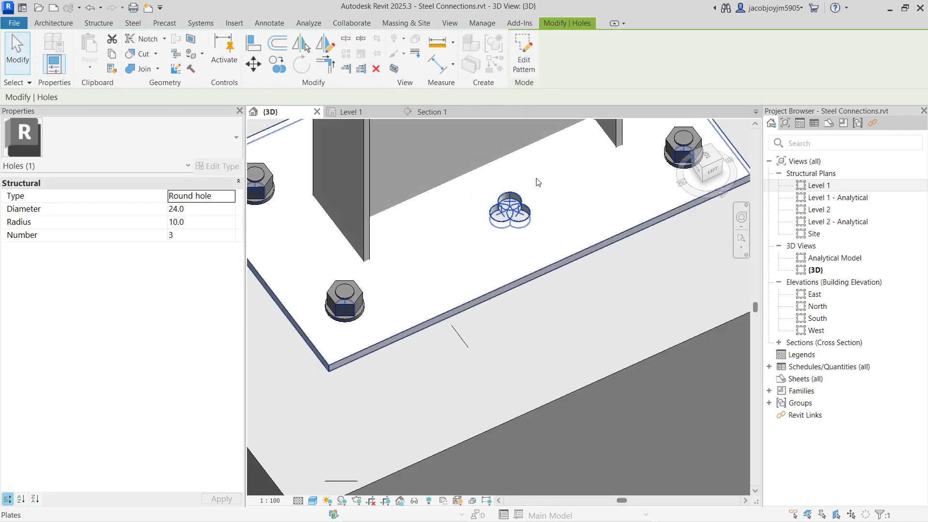
Reduce the number of holes in the circular pattern to 1 and clear the selection.
{"action": "scroll", "coordinate": [512, 212], "scroll_direction": "up", "scroll_amount": 4}
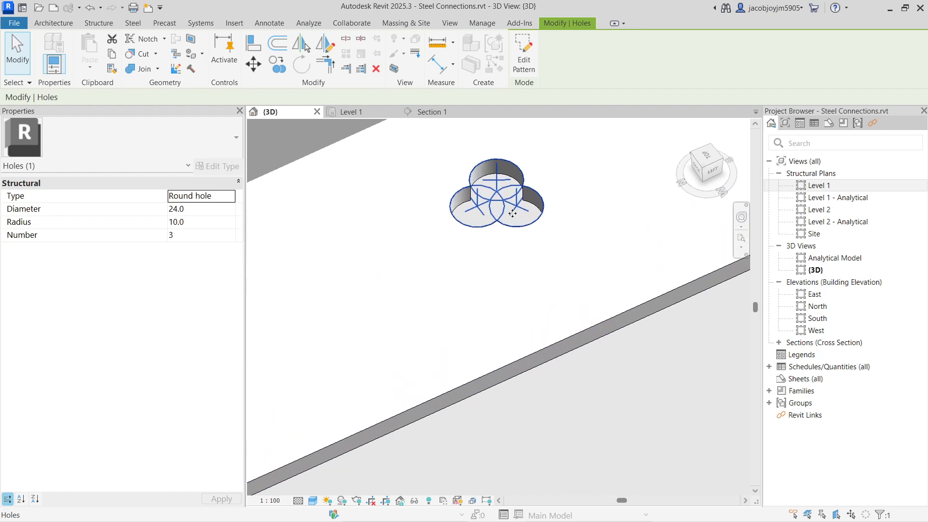
{"action": "left_click", "coordinate": [232, 237]}
{"action": "left_click", "coordinate": [230, 238]}
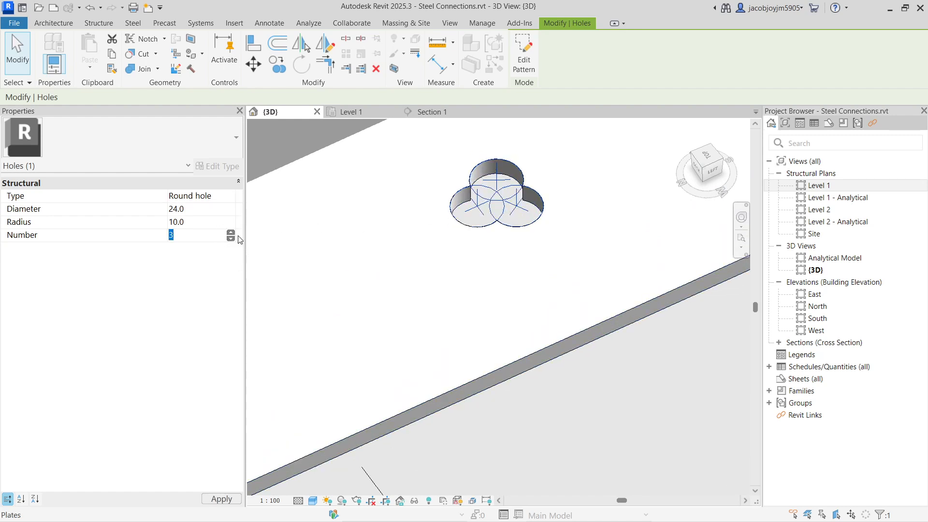
{"action": "left_click", "coordinate": [427, 246]}
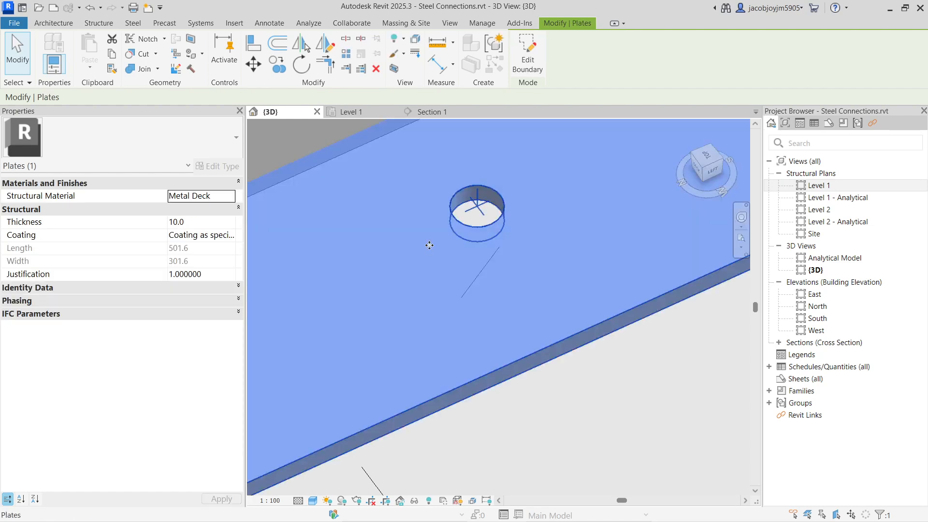
{"action": "scroll", "coordinate": [474, 234], "scroll_direction": "up", "scroll_amount": 5}
{"action": "key", "text": "Escape"}
{"action": "scroll", "coordinate": [536, 241], "scroll_direction": "down", "scroll_amount": 6}
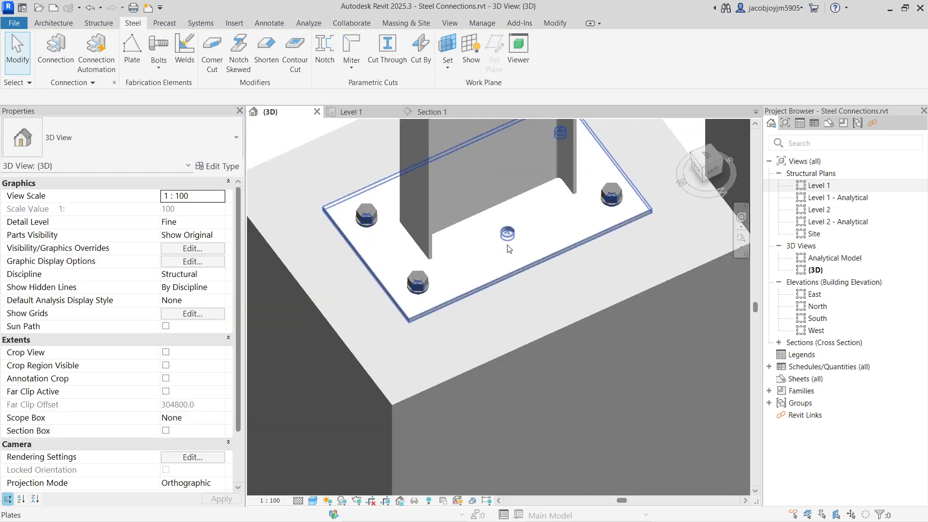
Start a shear stud pattern on the base plate, picking the plate's top face as its plane.
{"action": "middle_click_drag", "start_coordinate": [543, 257], "coordinate": [474, 268], "text": "shift"}
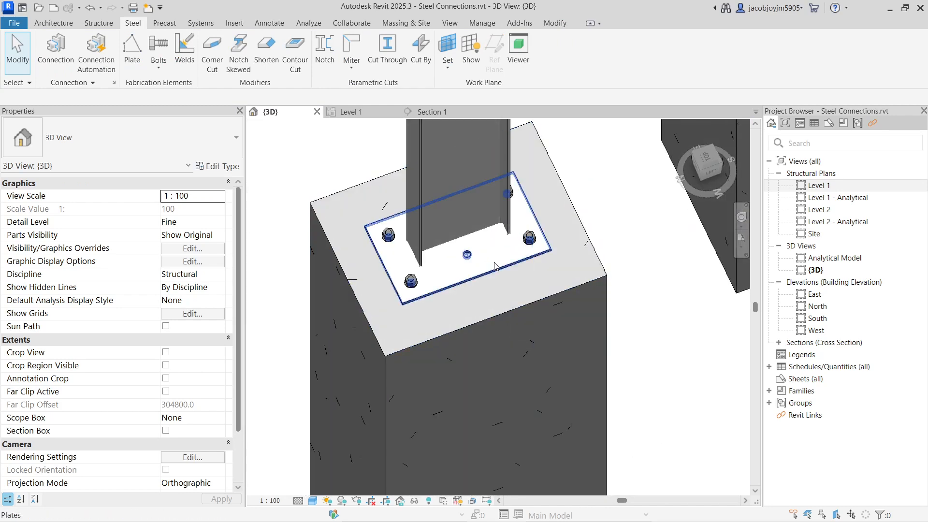
{"action": "left_click", "coordinate": [473, 268]}
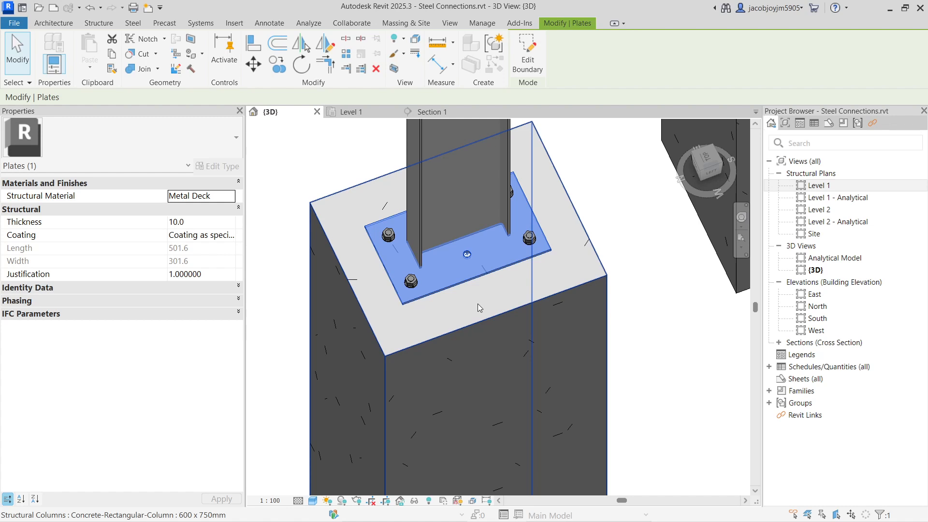
{"action": "left_click", "coordinate": [132, 24]}
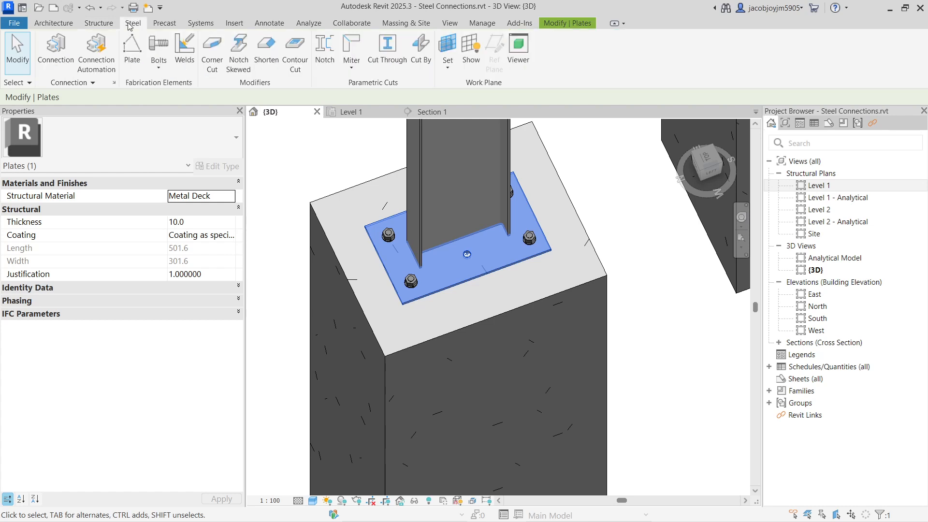
{"action": "left_click", "coordinate": [164, 68]}
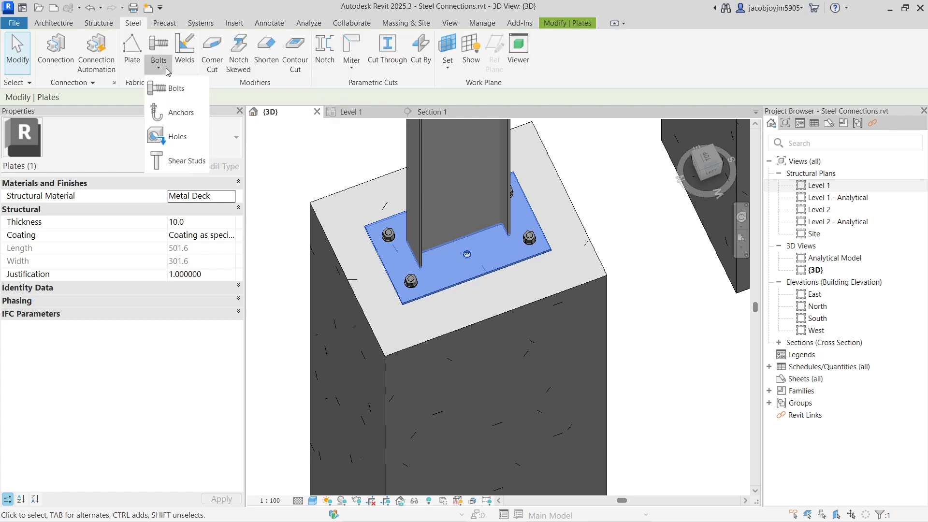
{"action": "left_click", "coordinate": [187, 164]}
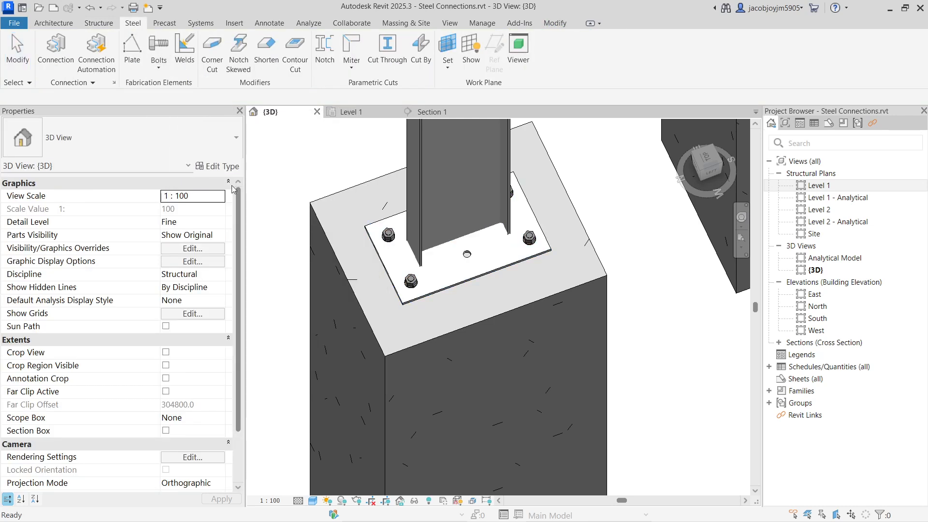
{"action": "left_click", "coordinate": [432, 287]}
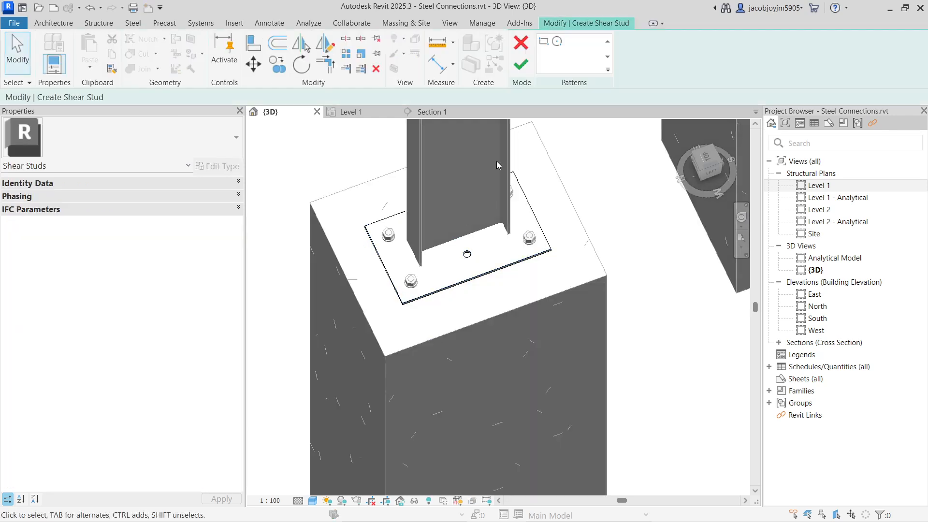
Place a rectangular shear stud pattern about 110 by 85 mm between the hole and the nearest anchor, and finish it.
{"action": "scroll", "coordinate": [453, 268], "scroll_direction": "up", "scroll_amount": 3}
{"action": "scroll", "coordinate": [453, 268], "scroll_direction": "up", "scroll_amount": 2}
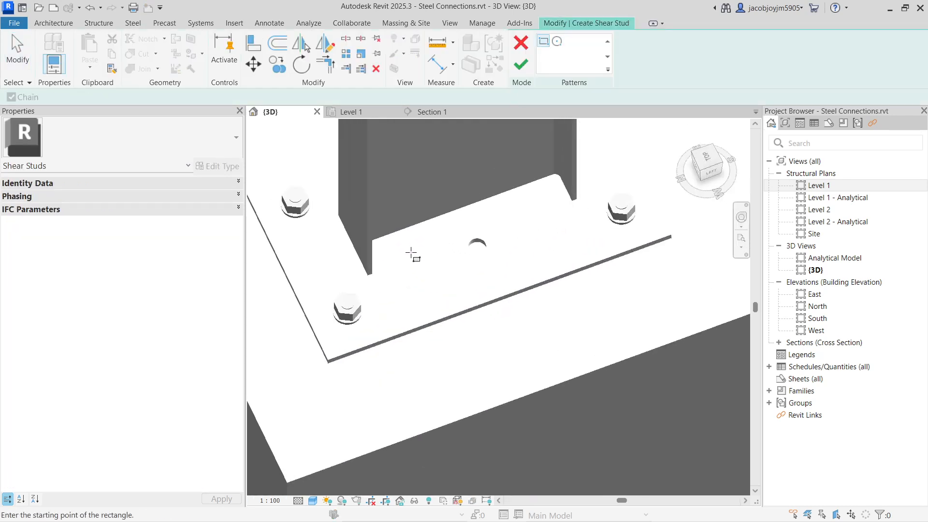
{"action": "left_click", "coordinate": [456, 234]}
{"action": "left_click", "coordinate": [405, 313]}
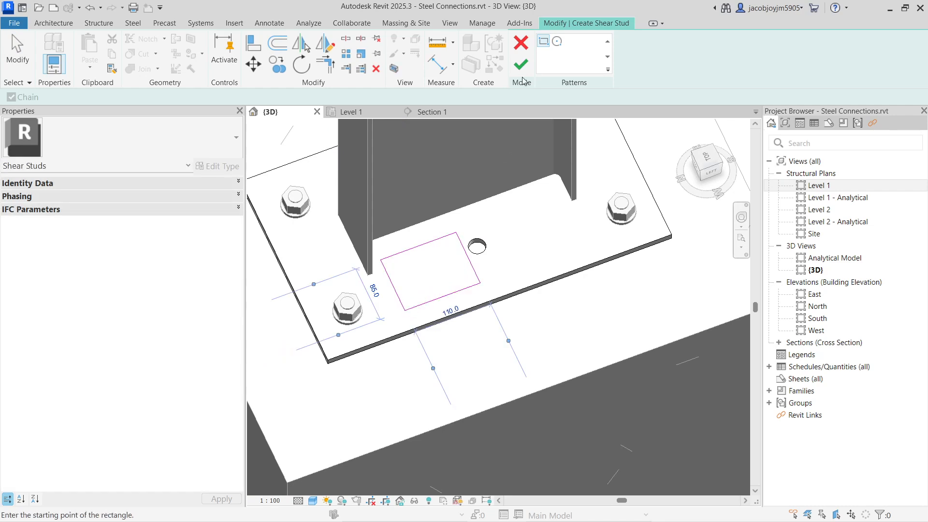
{"action": "left_click", "coordinate": [521, 64]}
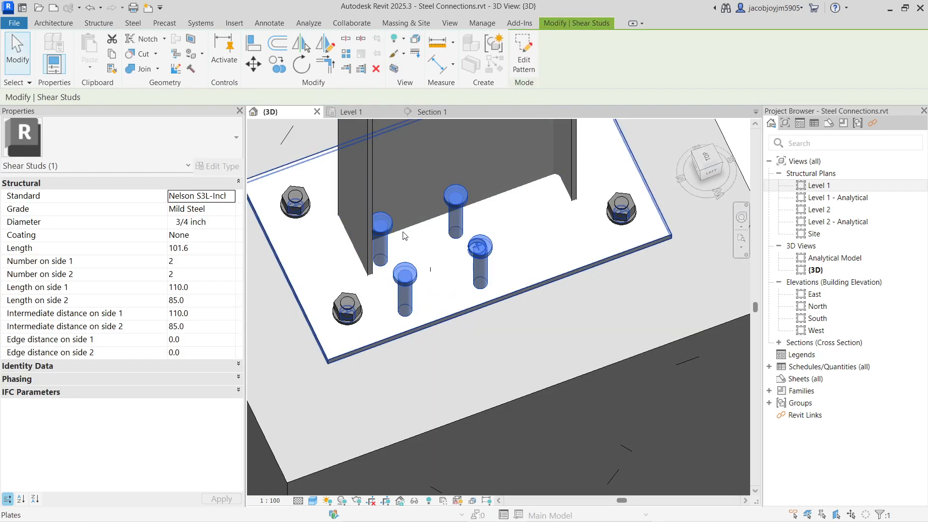
Delete the shear stud pattern from the base plate.
{"action": "scroll", "coordinate": [491, 258], "scroll_direction": "down", "scroll_amount": 3}
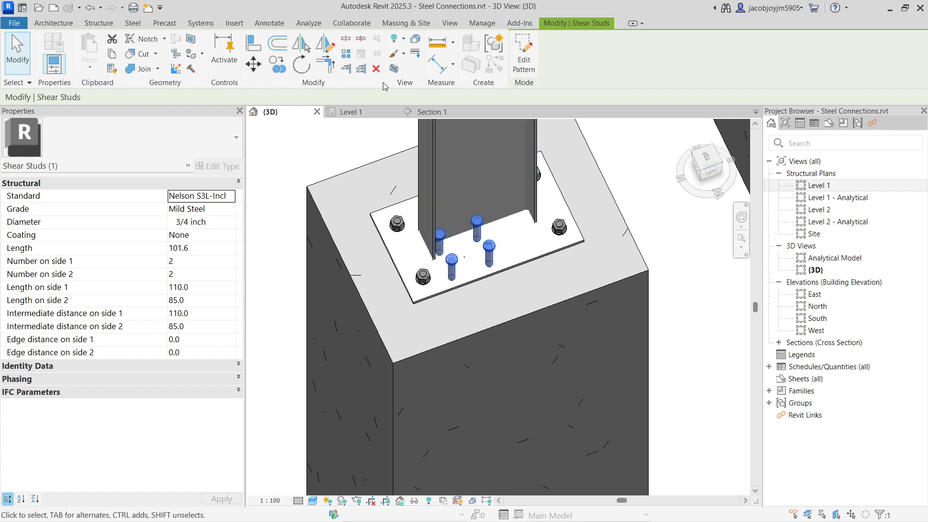
{"action": "left_click", "coordinate": [377, 69]}
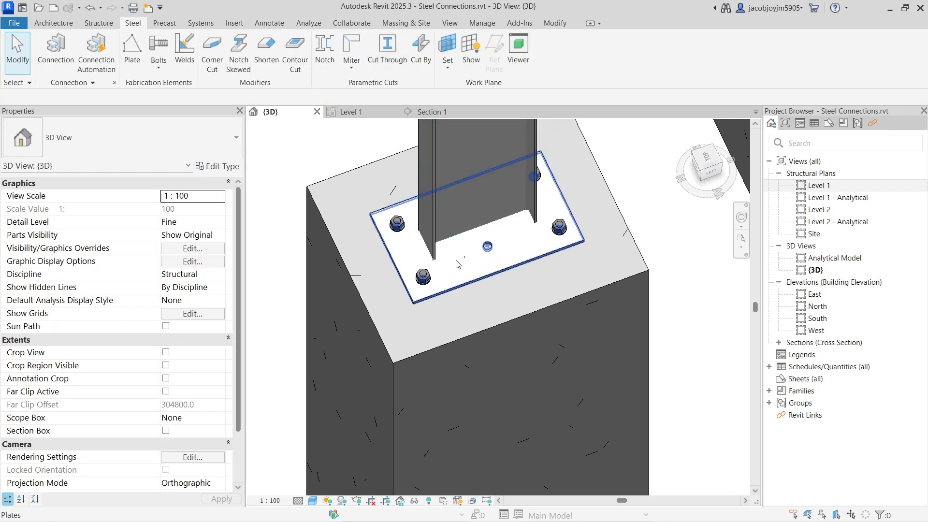
{"action": "left_click", "coordinate": [158, 63]}
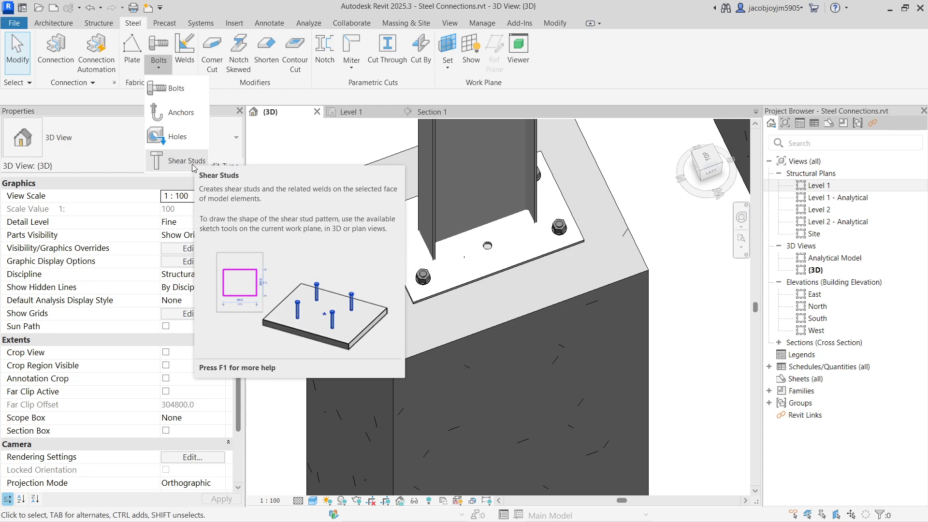
{"action": "left_click", "coordinate": [191, 165]}
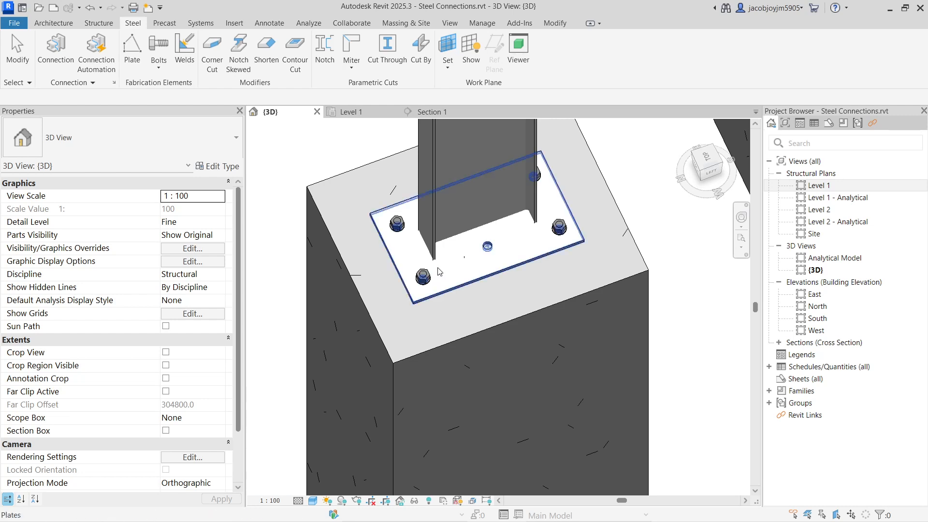
{"action": "scroll", "coordinate": [438, 267], "scroll_direction": "down", "scroll_amount": 3}
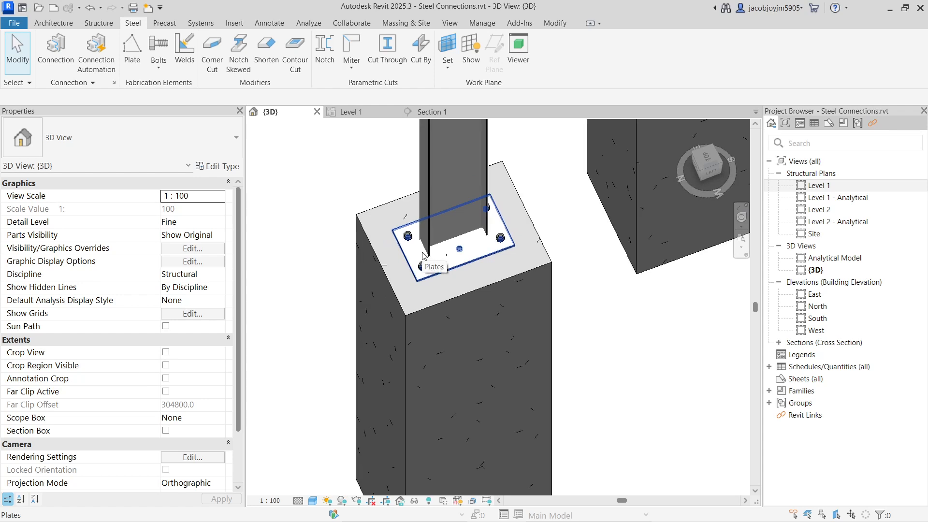
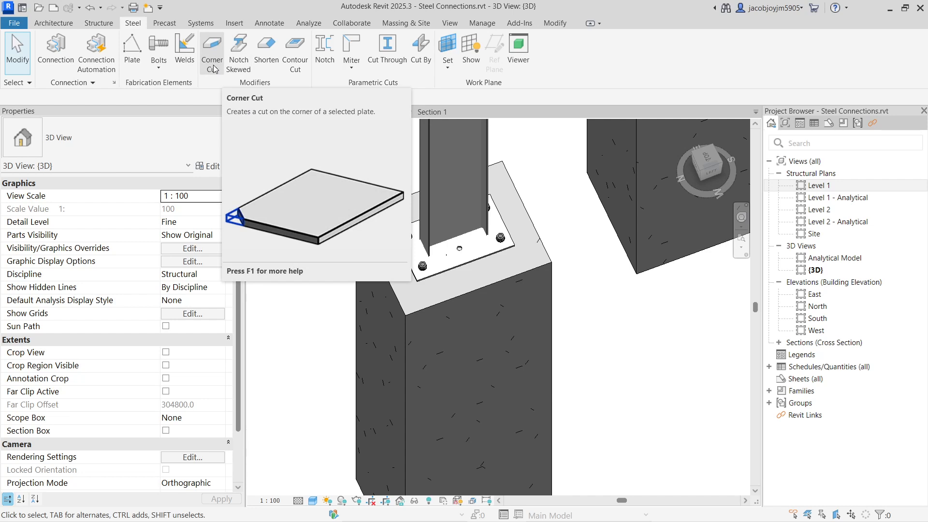
Apply a straight Corner Cut to the front corner of the custom base plate on the concrete column and clear the selection.
{"action": "left_click", "coordinate": [213, 53]}
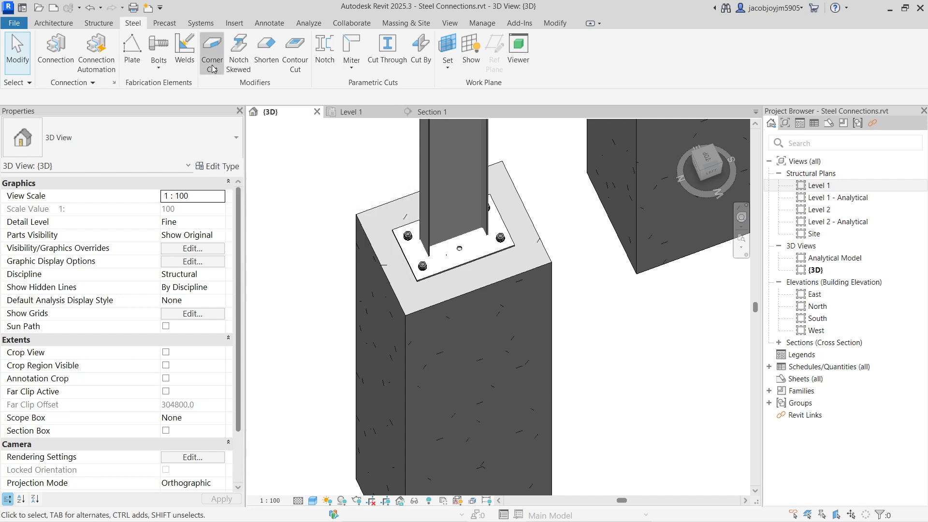
{"action": "scroll", "coordinate": [414, 234], "scroll_direction": "down", "scroll_amount": 5}
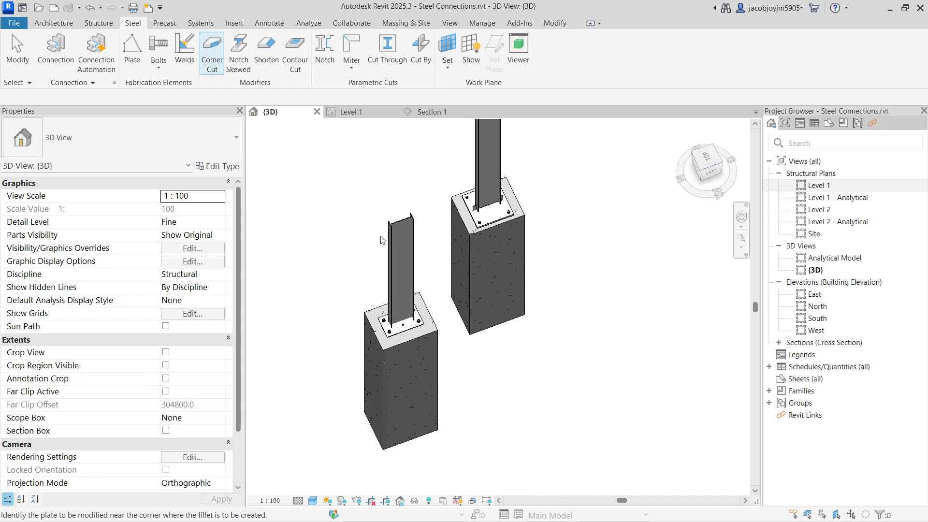
{"action": "scroll", "coordinate": [394, 243], "scroll_direction": "up", "scroll_amount": 2}
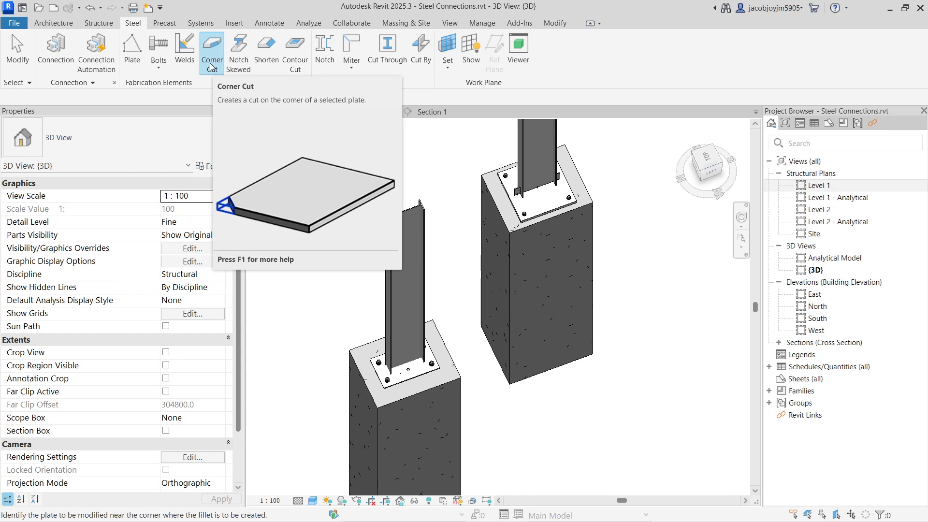
{"action": "scroll", "coordinate": [386, 382], "scroll_direction": "up", "scroll_amount": 5}
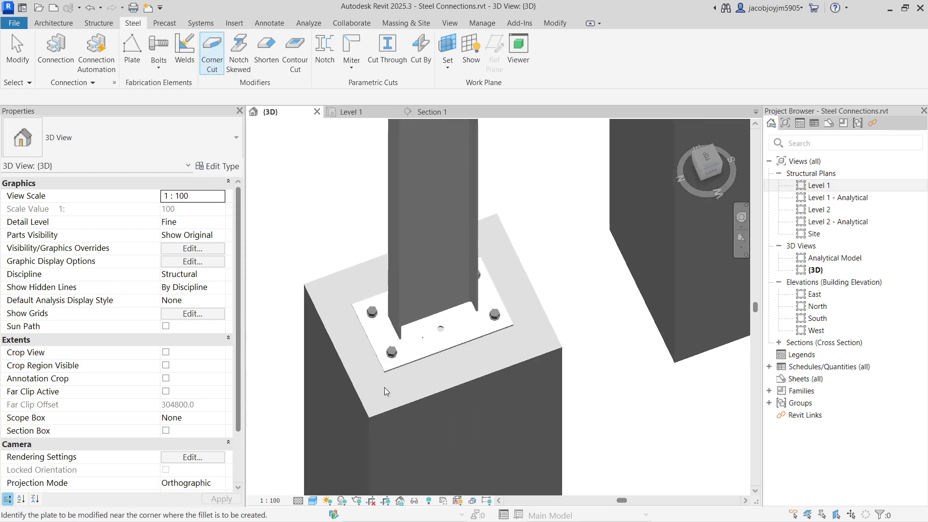
{"action": "left_click", "coordinate": [386, 368]}
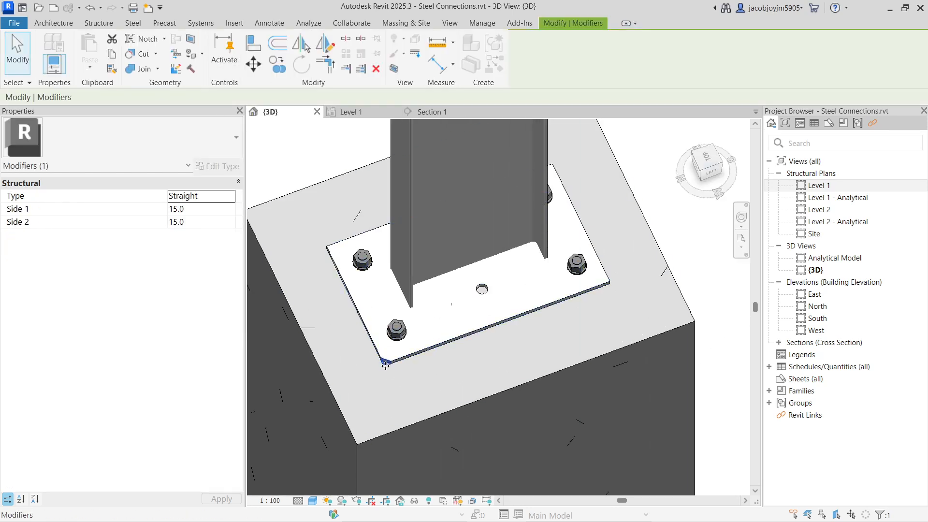
{"action": "scroll", "coordinate": [394, 375], "scroll_direction": "up", "scroll_amount": 5}
{"action": "scroll", "coordinate": [401, 363], "scroll_direction": "down", "scroll_amount": 3}
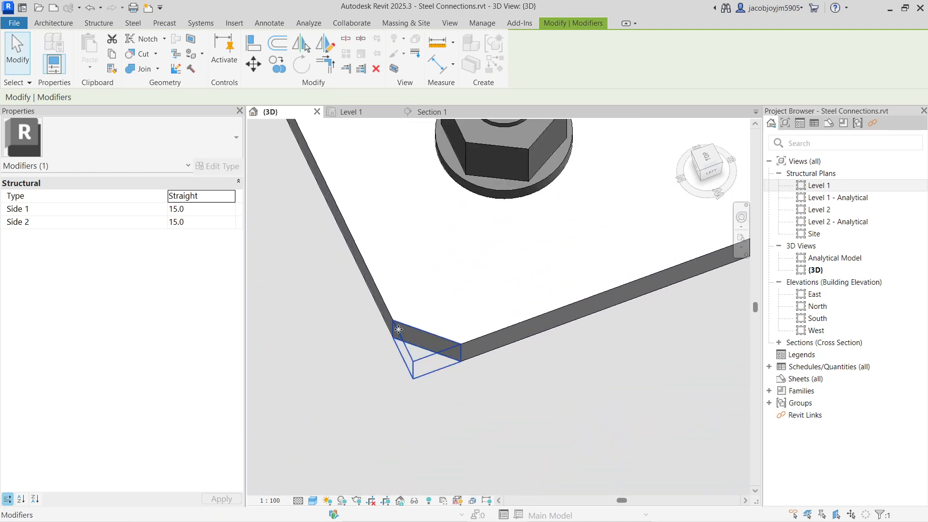
{"action": "left_click", "coordinate": [419, 356]}
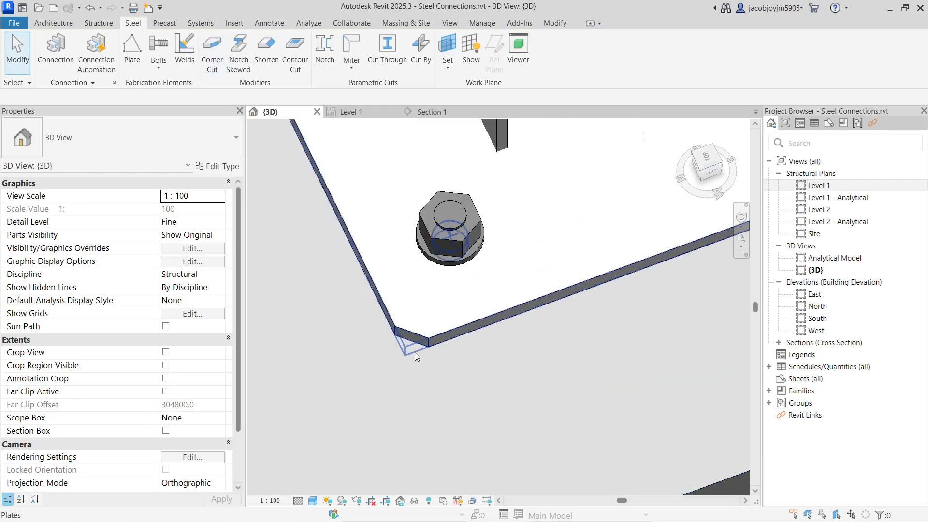
{"action": "left_click", "coordinate": [390, 334]}
{"action": "key", "text": "Escape"}
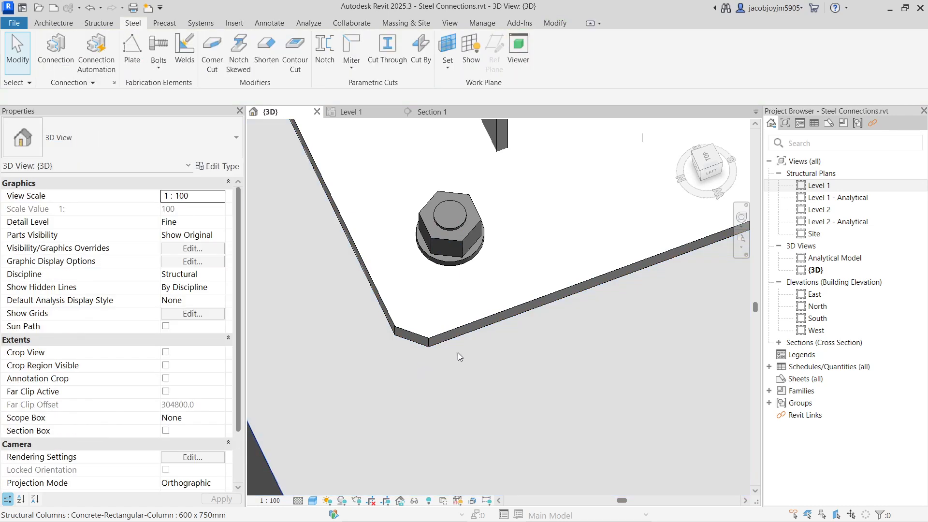
{"action": "scroll", "coordinate": [387, 348], "scroll_direction": "down", "scroll_amount": 5}
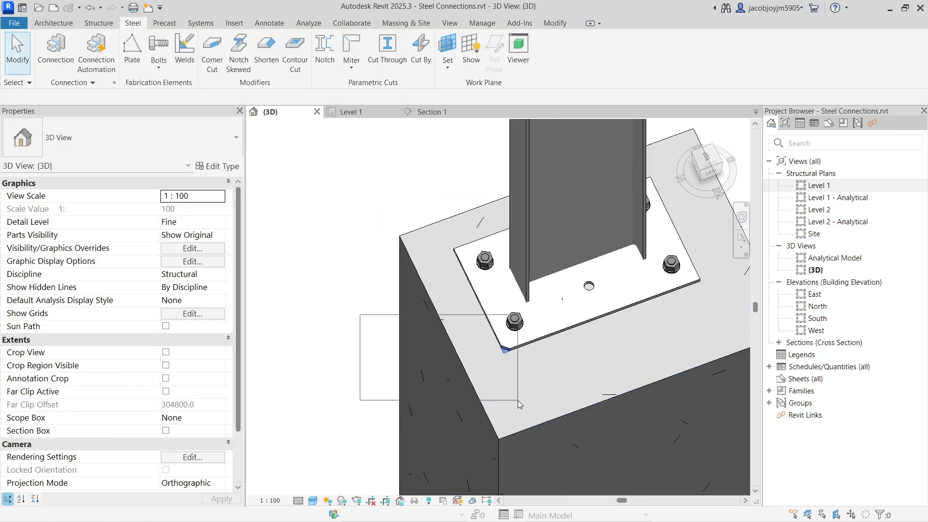
Set both Side 1 and Side 2 of the custom base plate's corner cut to 40 and clear the selection.
{"action": "left_click", "coordinate": [506, 348]}
{"action": "scroll", "coordinate": [507, 351], "scroll_direction": "up", "scroll_amount": 2}
{"action": "scroll", "coordinate": [507, 352], "scroll_direction": "up", "scroll_amount": 2}
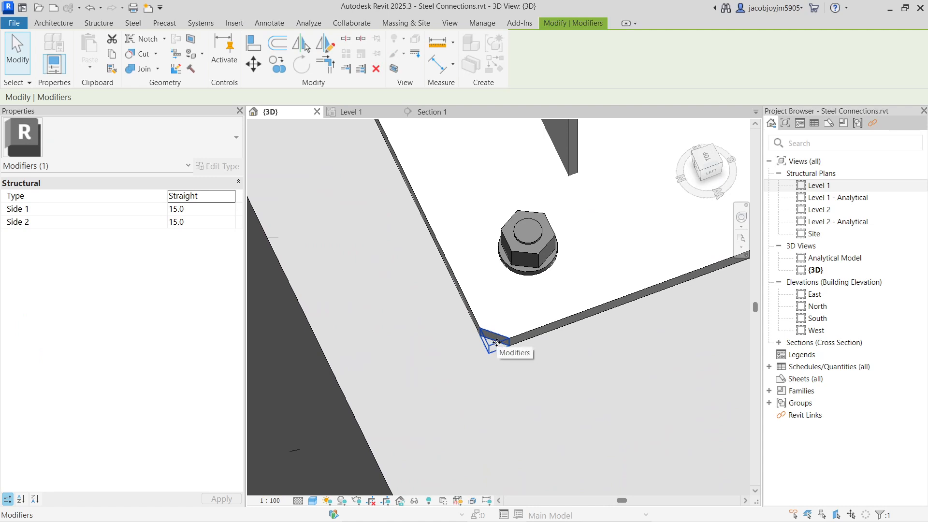
{"action": "left_click", "coordinate": [216, 211]}
{"action": "double_click", "coordinate": [216, 212]}
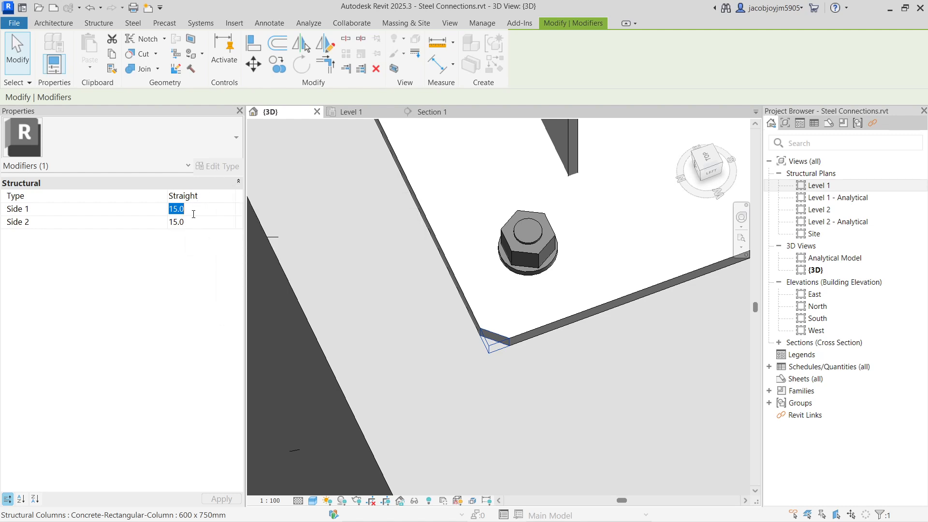
{"action": "type", "text": "40.0"}
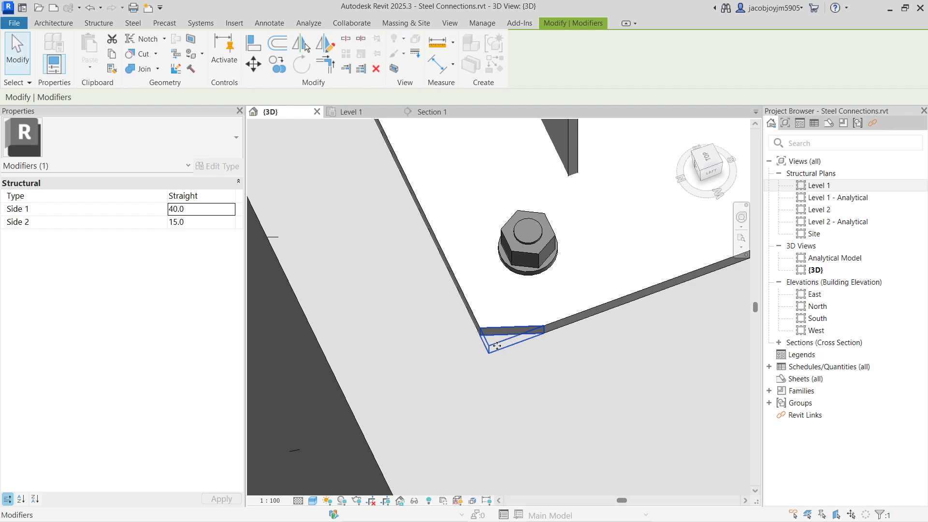
{"action": "left_click", "coordinate": [210, 223]}
{"action": "type", "text": "40"}
{"action": "key", "text": "Return"}
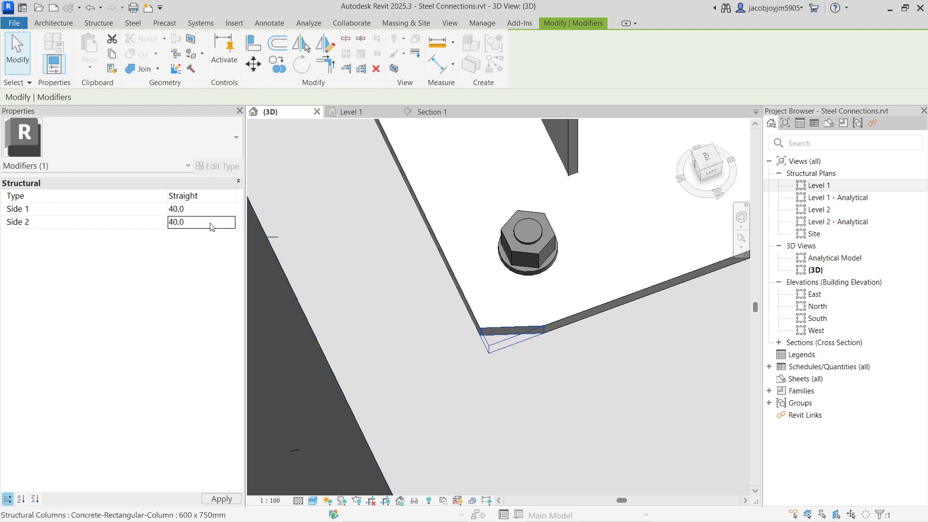
{"action": "middle_click_drag", "start_coordinate": [493, 327], "coordinate": [505, 329], "text": "shift"}
{"action": "scroll", "coordinate": [505, 330], "scroll_direction": "up", "scroll_amount": 2}
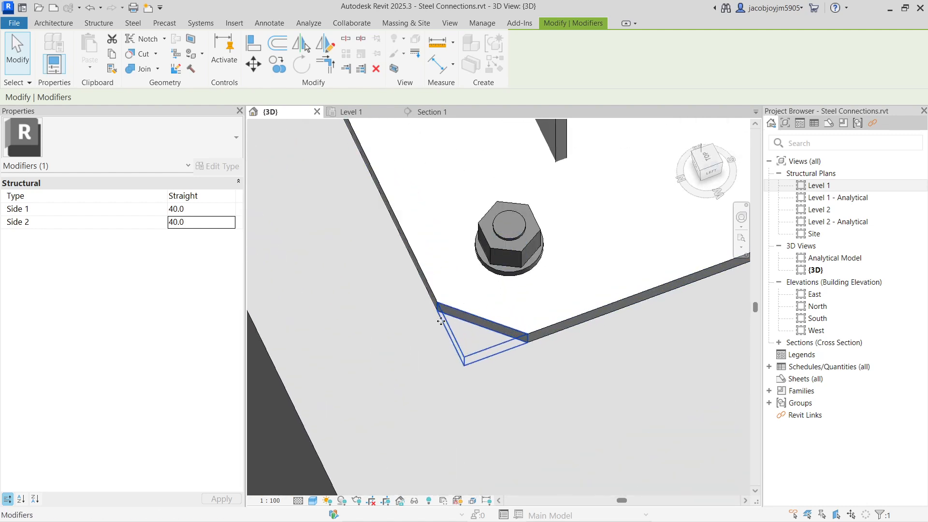
{"action": "scroll", "coordinate": [569, 324], "scroll_direction": "down", "scroll_amount": 5}
{"action": "scroll", "coordinate": [563, 326], "scroll_direction": "down", "scroll_amount": 3}
{"action": "key", "text": "Escape"}
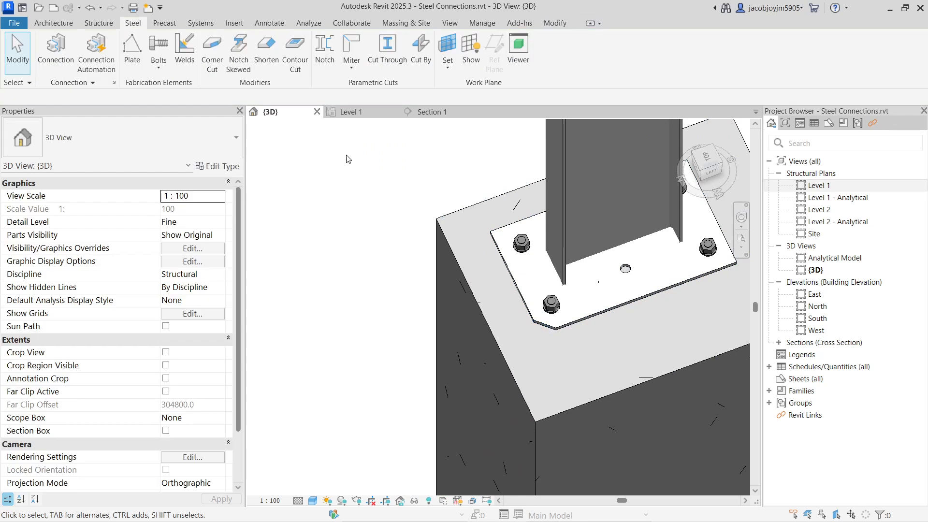
Apply a straight Corner Cut to a corner of the automatic base plate connection on the other concrete column.
{"action": "left_click", "coordinate": [215, 73]}
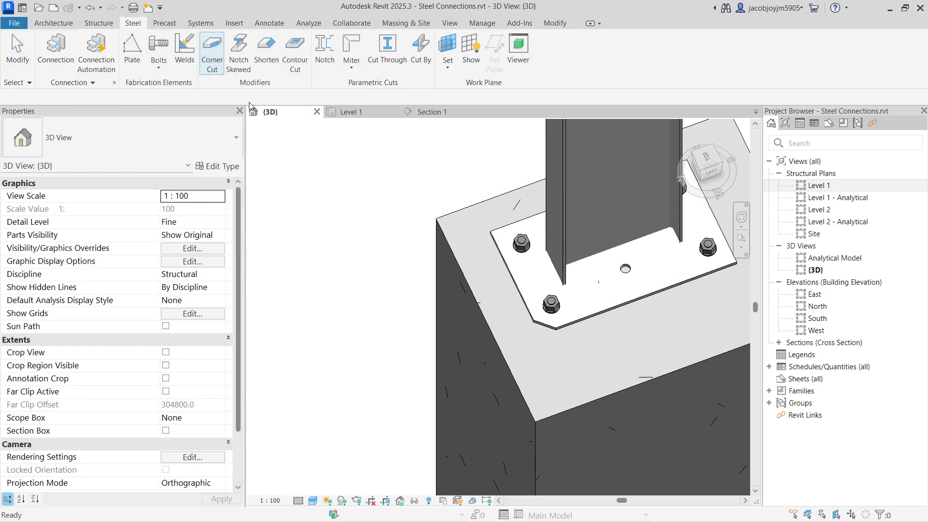
{"action": "scroll", "coordinate": [352, 244], "scroll_direction": "down", "scroll_amount": 5}
{"action": "scroll", "coordinate": [395, 338], "scroll_direction": "up", "scroll_amount": 6}
{"action": "scroll", "coordinate": [396, 337], "scroll_direction": "up", "scroll_amount": 1}
{"action": "middle_click_drag", "start_coordinate": [377, 285], "coordinate": [459, 411]}
{"action": "left_click", "coordinate": [389, 223]}
{"action": "scroll", "coordinate": [389, 223], "scroll_direction": "up", "scroll_amount": 4}
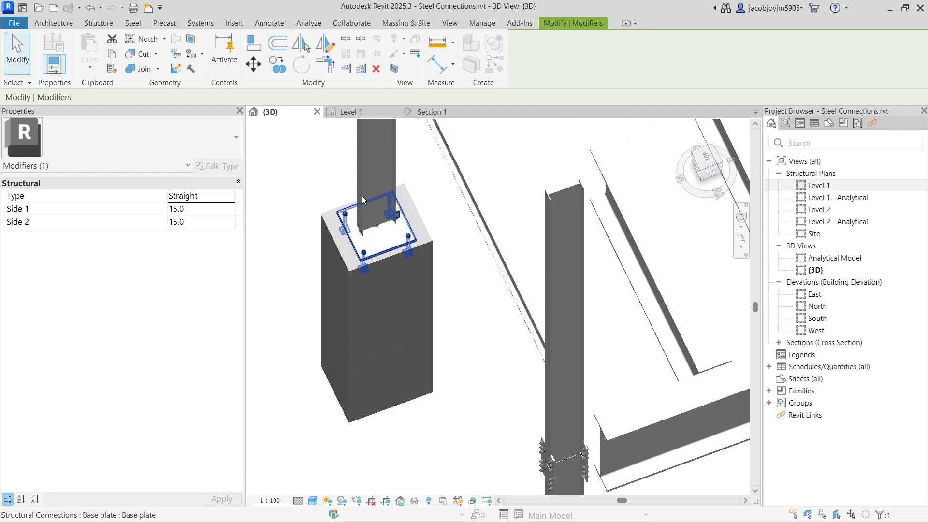
{"action": "key", "text": "Escape"}
Examine the automatic base plate connection and the base plate layout in its type parameters, leaving them unchanged.
{"action": "left_click", "coordinate": [413, 292]}
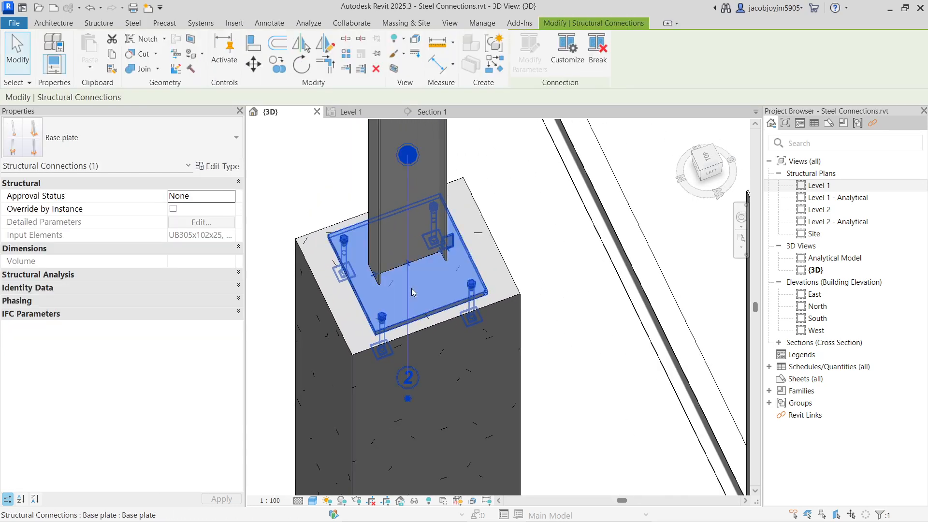
{"action": "scroll", "coordinate": [411, 288], "scroll_direction": "up", "scroll_amount": 2}
{"action": "middle_click_drag", "start_coordinate": [411, 288], "coordinate": [401, 271], "text": "shift"}
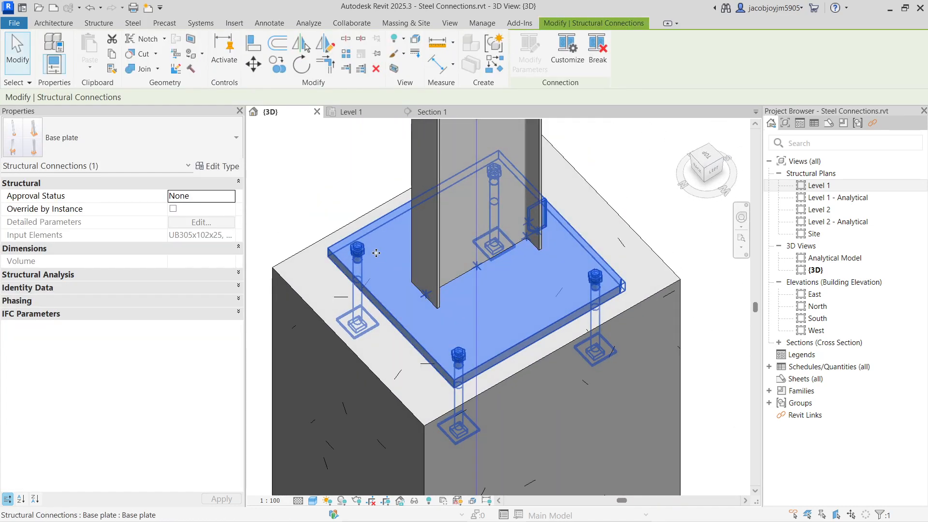
{"action": "scroll", "coordinate": [341, 254], "scroll_direction": "up", "scroll_amount": 3}
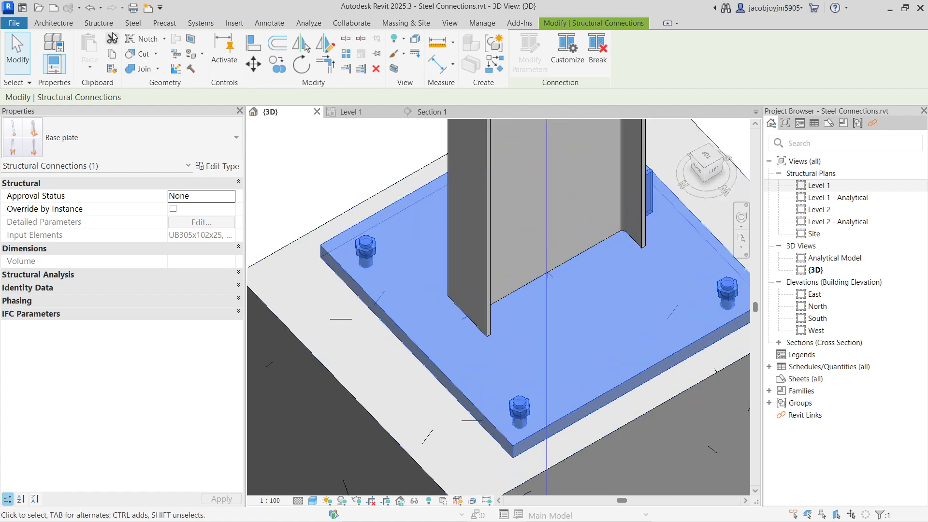
{"action": "left_click", "coordinate": [99, 23]}
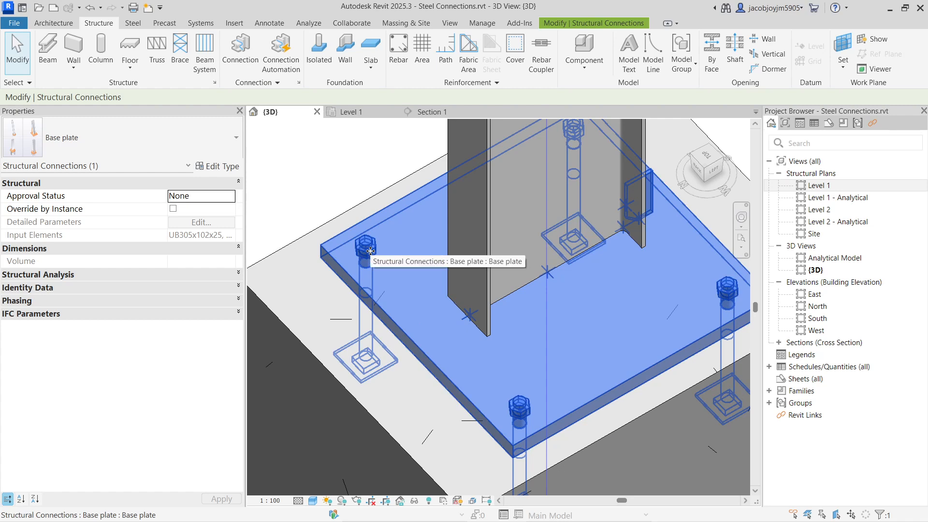
{"action": "key", "text": "Escape"}
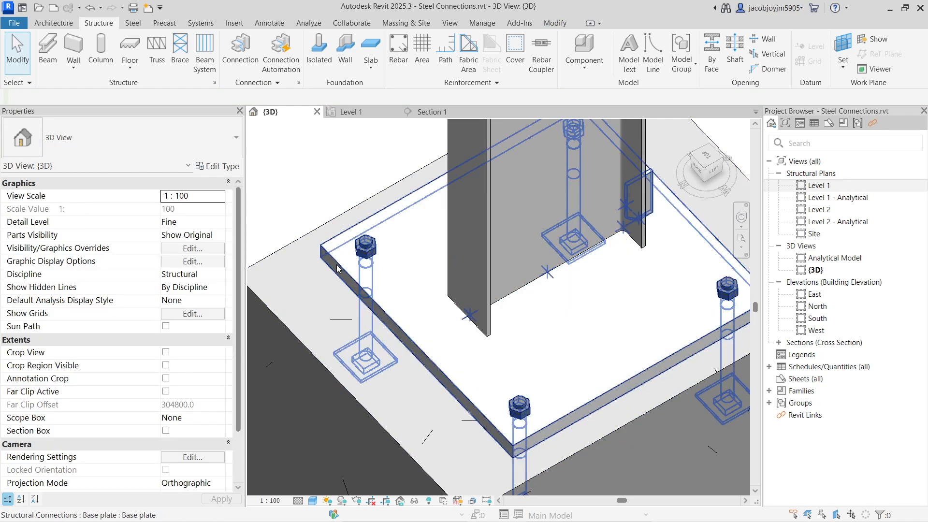
{"action": "left_click", "coordinate": [357, 224]}
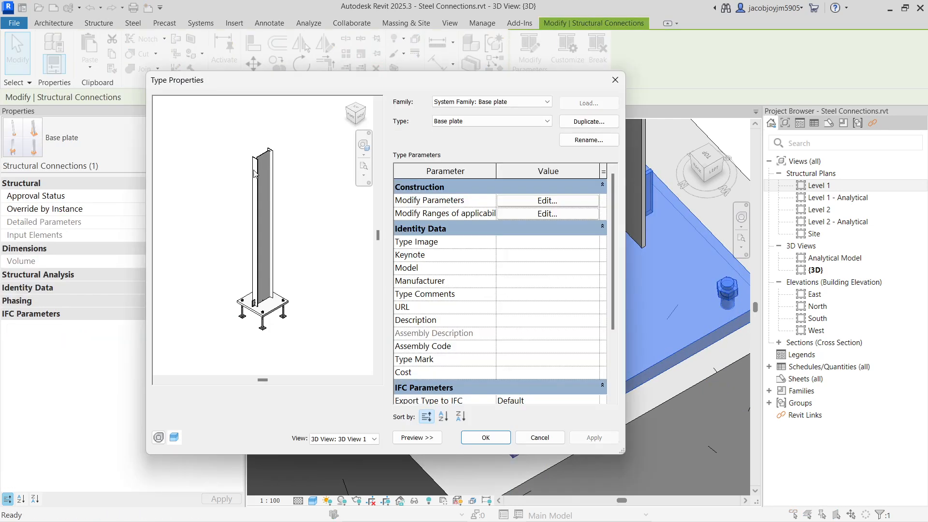
{"action": "left_click", "coordinate": [538, 200]}
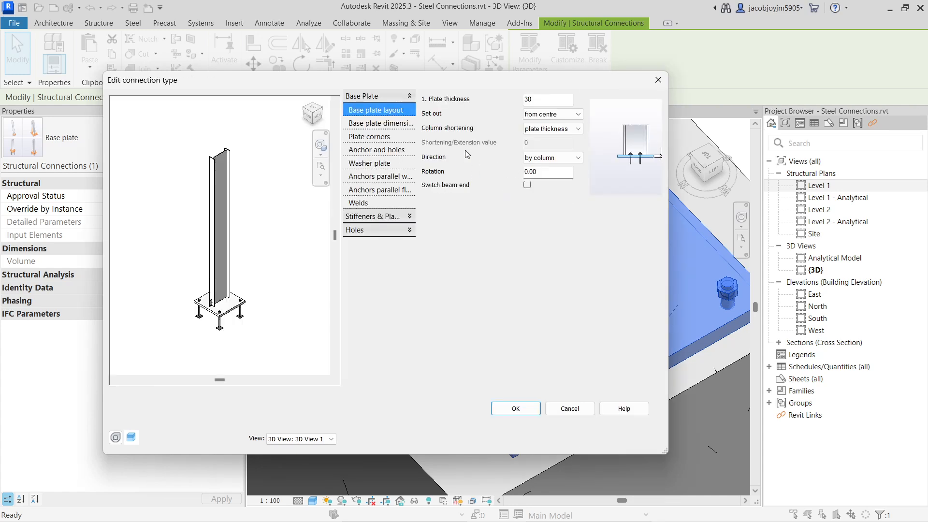
{"action": "left_click", "coordinate": [658, 79]}
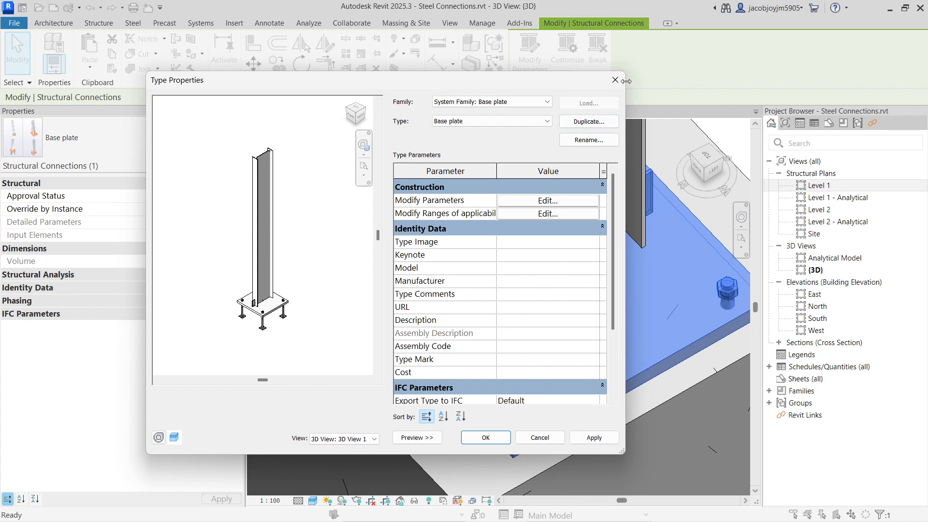
{"action": "left_click", "coordinate": [615, 80]}
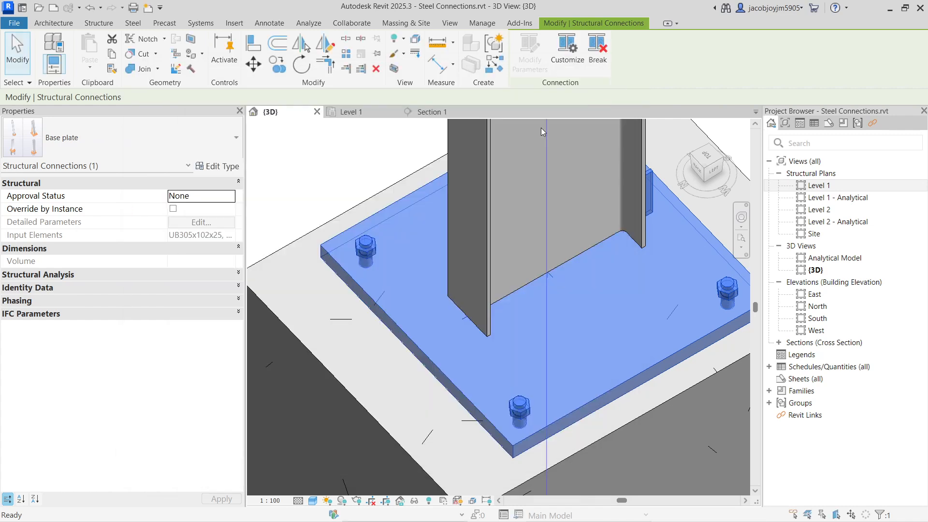
{"action": "left_click", "coordinate": [299, 174]}
Apply a straight Corner Cut to the left corner of the automatic base plate, beside its anchor, and clear the selection.
{"action": "left_click", "coordinate": [135, 24]}
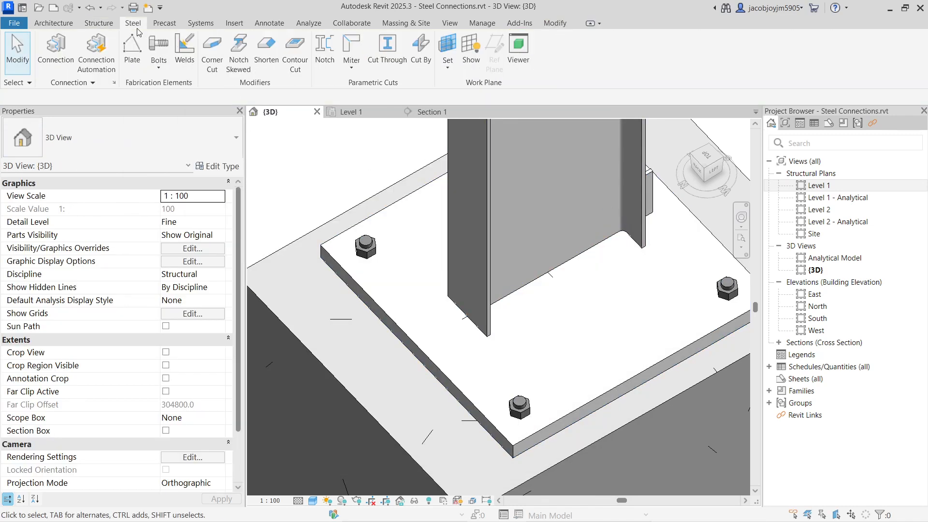
{"action": "left_click", "coordinate": [212, 63]}
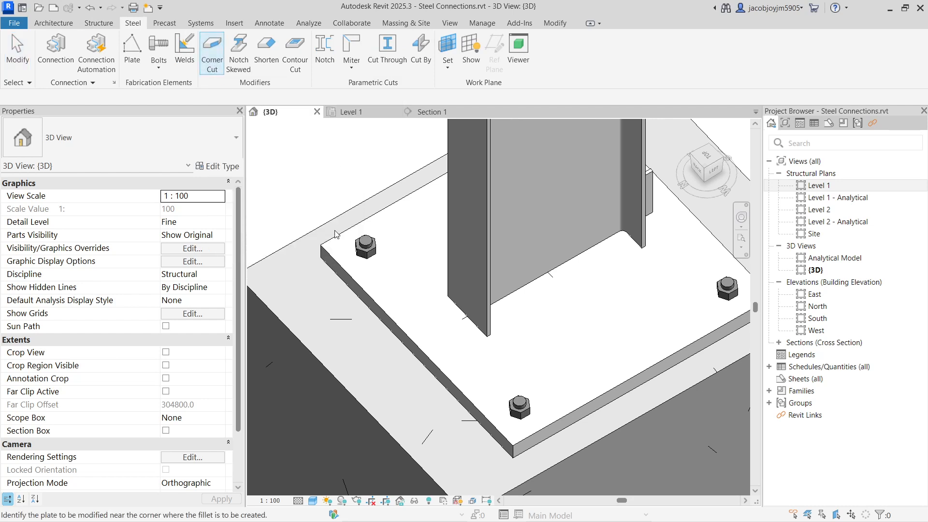
{"action": "left_click", "coordinate": [322, 250]}
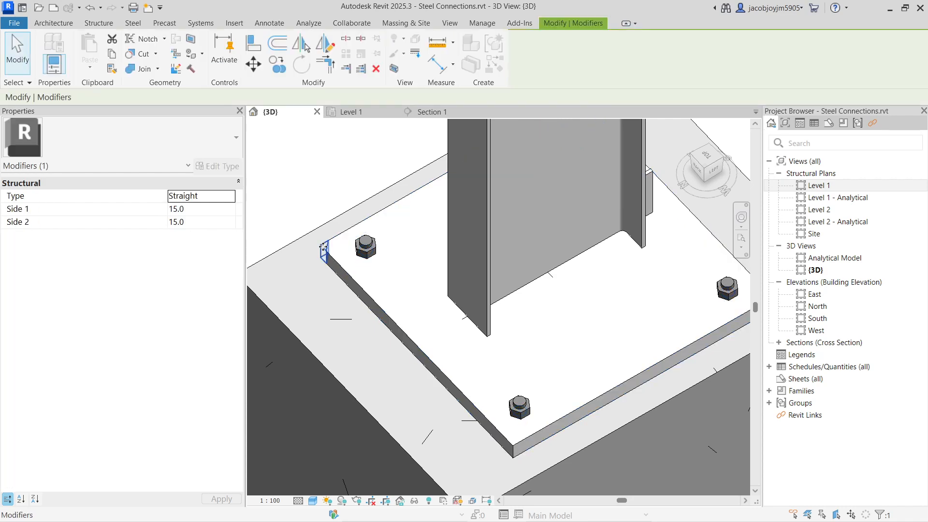
{"action": "scroll", "coordinate": [322, 249], "scroll_direction": "up", "scroll_amount": 5}
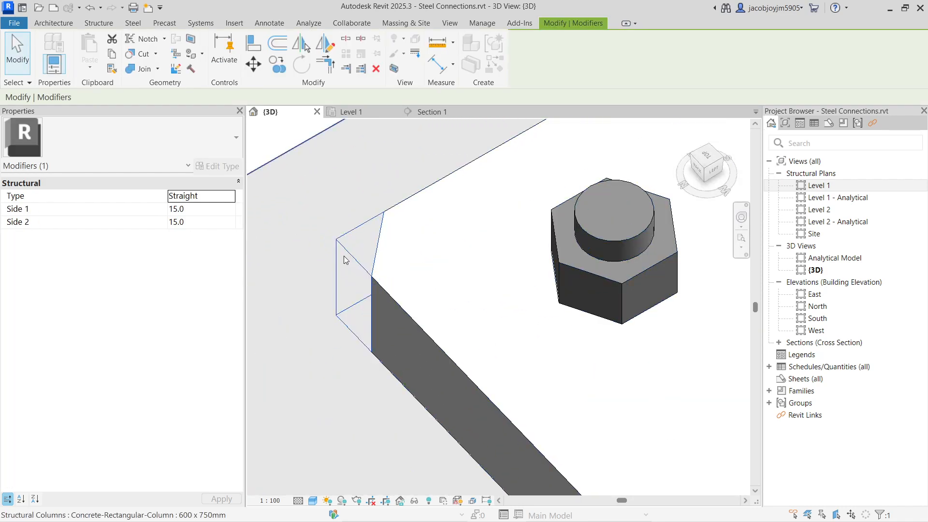
{"action": "scroll", "coordinate": [343, 256], "scroll_direction": "down", "scroll_amount": 5}
{"action": "key", "text": "Escape"}
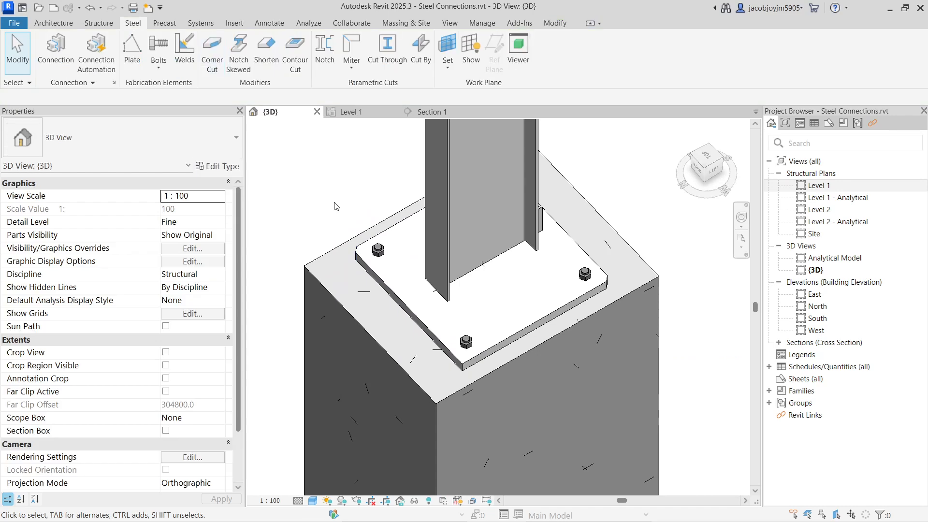
Create a Notch Skewed cut at the top end of the UB305x102x25 steel column, near one flange.
{"action": "scroll", "coordinate": [336, 207], "scroll_direction": "down", "scroll_amount": 6}
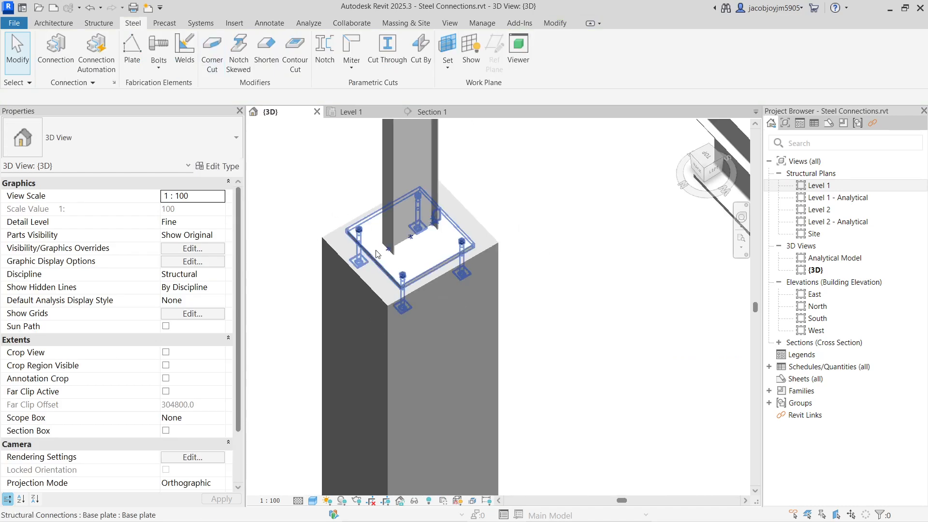
{"action": "scroll", "coordinate": [421, 179], "scroll_direction": "up", "scroll_amount": 4}
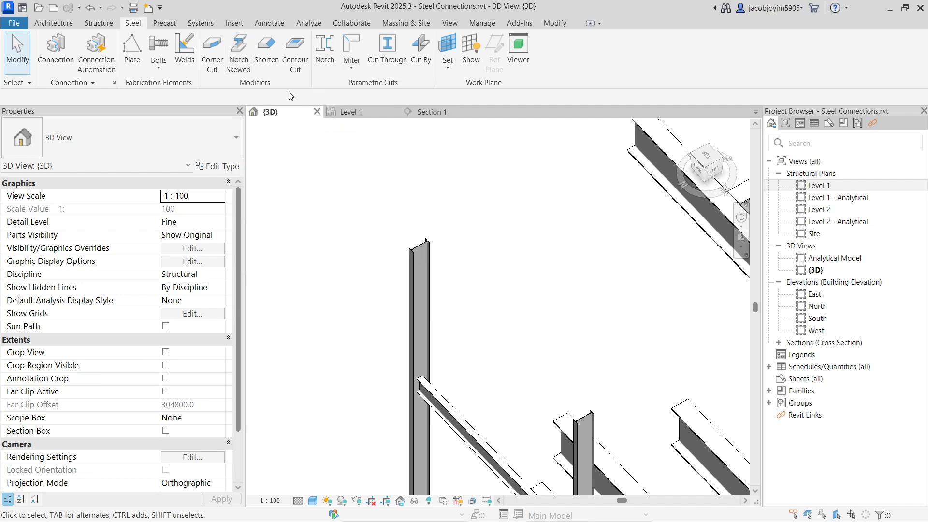
{"action": "left_click", "coordinate": [239, 63]}
{"action": "scroll", "coordinate": [428, 244], "scroll_direction": "up", "scroll_amount": 2}
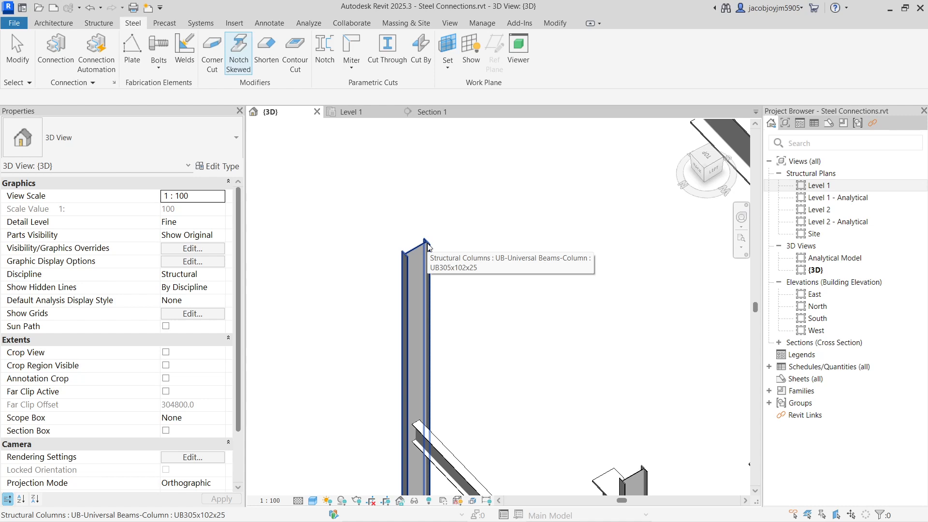
{"action": "left_click", "coordinate": [428, 244]}
{"action": "scroll", "coordinate": [435, 245], "scroll_direction": "up", "scroll_amount": 4}
{"action": "middle_click_drag", "start_coordinate": [442, 245], "coordinate": [385, 242], "text": "shift"}
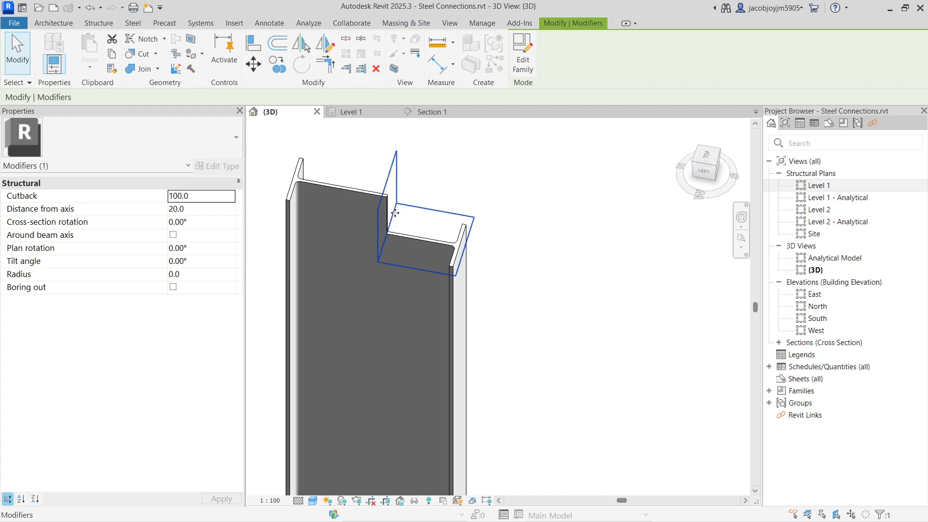
Set the column top notch's cutback to 150 and its distance from axis to 0.
{"action": "scroll", "coordinate": [393, 213], "scroll_direction": "up", "scroll_amount": 1}
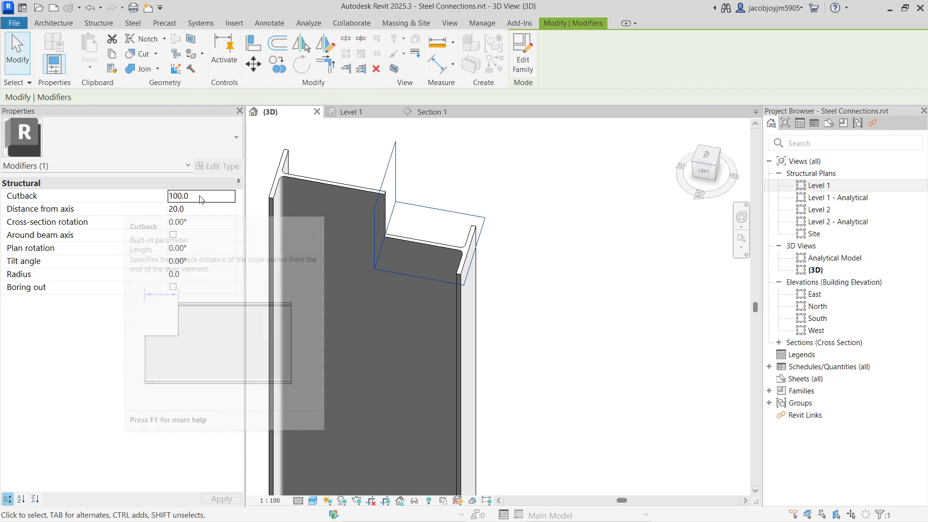
{"action": "left_click", "coordinate": [214, 195]}
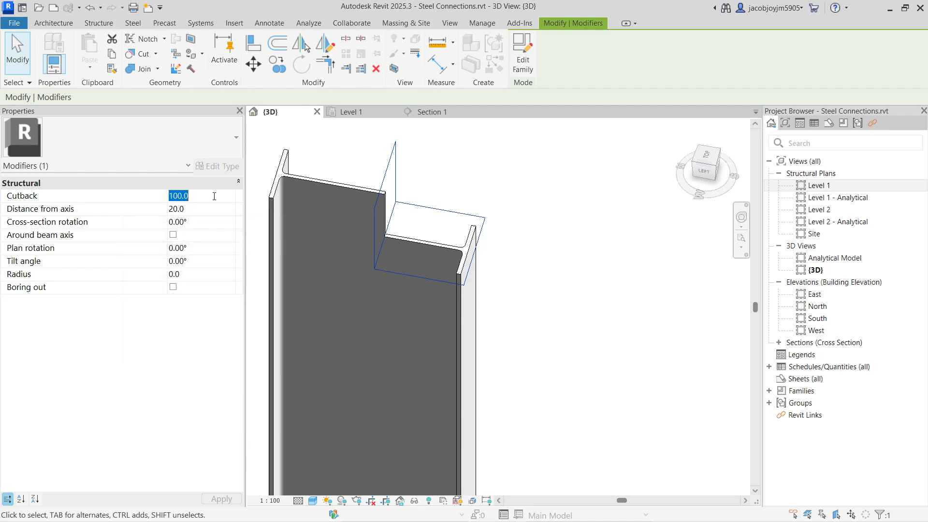
{"action": "type", "text": "150.0"}
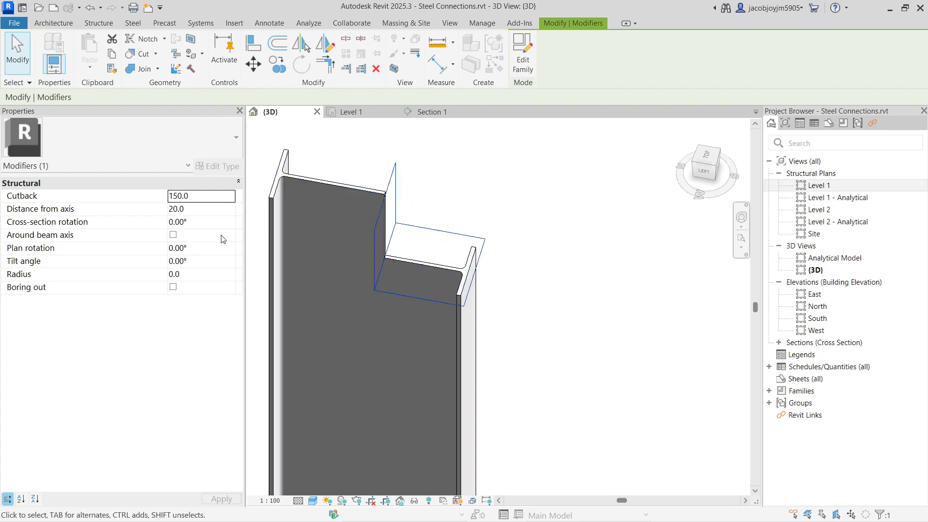
{"action": "left_click", "coordinate": [211, 210]}
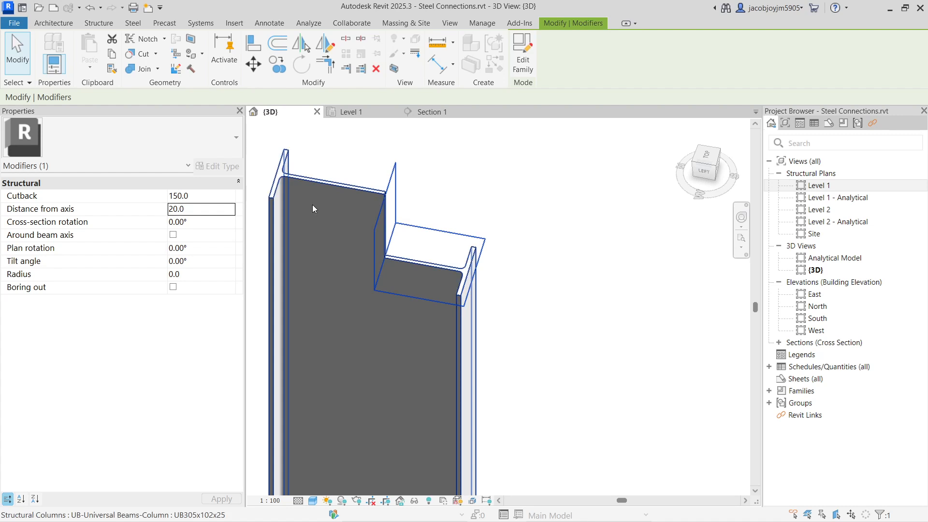
{"action": "left_click", "coordinate": [207, 209]}
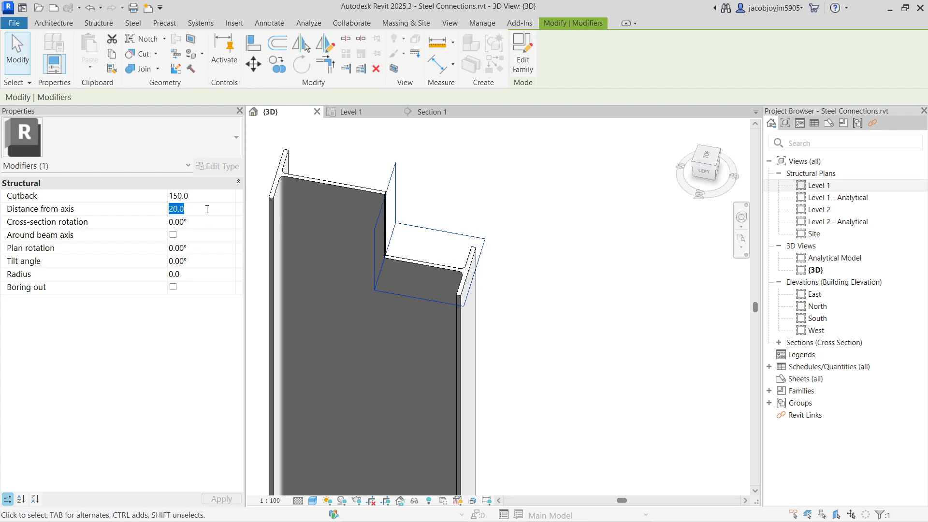
{"action": "type", "text": "0.0"}
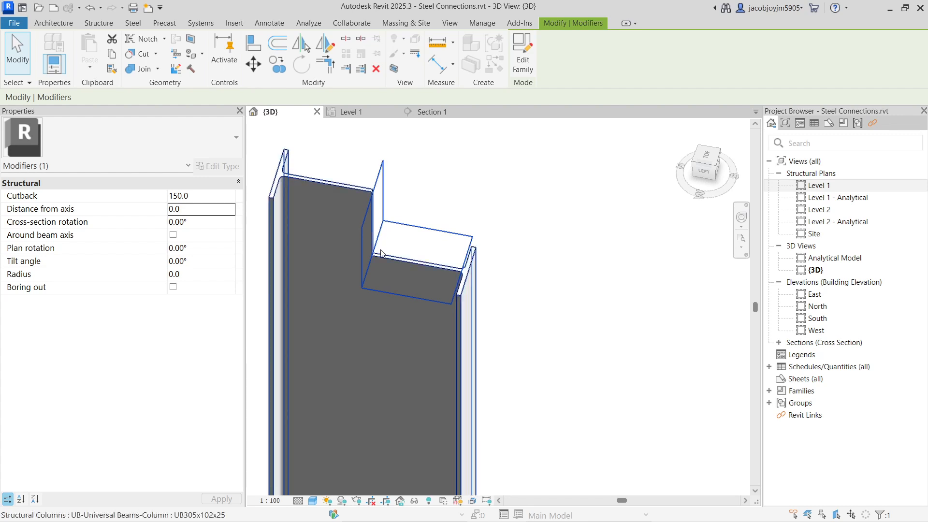
Set the notch's cross-section rotation to 10° and enable rotation around the beam axis.
{"action": "left_click", "coordinate": [203, 222]}
{"action": "type", "text": "10"}
{"action": "key", "text": "Return"}
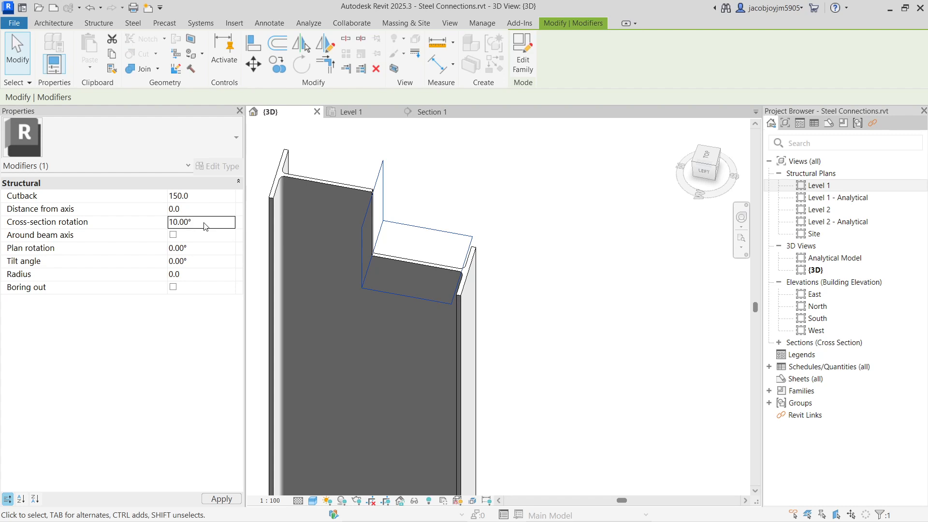
{"action": "middle_click_drag", "start_coordinate": [439, 204], "coordinate": [387, 179], "text": "shift"}
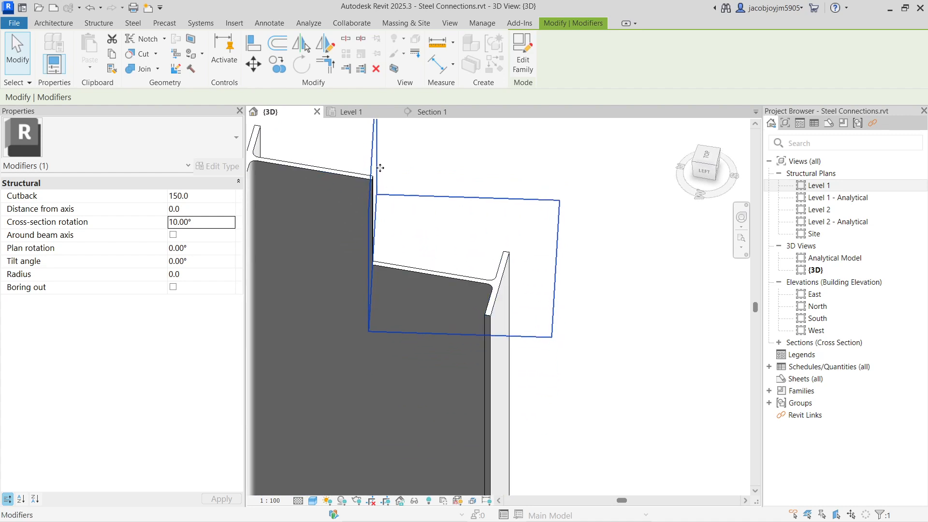
{"action": "left_click", "coordinate": [173, 235]}
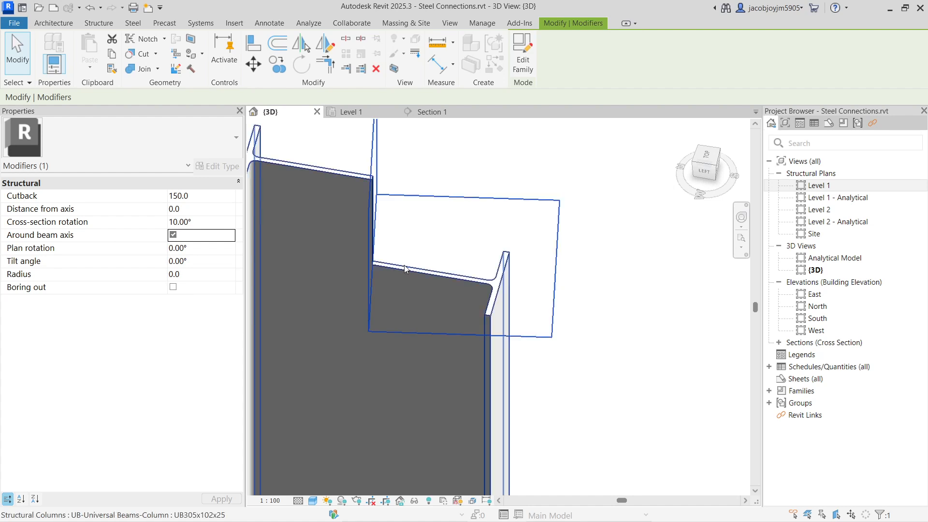
Set the notch's plan rotation to 10° and check the cut from the column's side.
{"action": "left_click", "coordinate": [226, 249]}
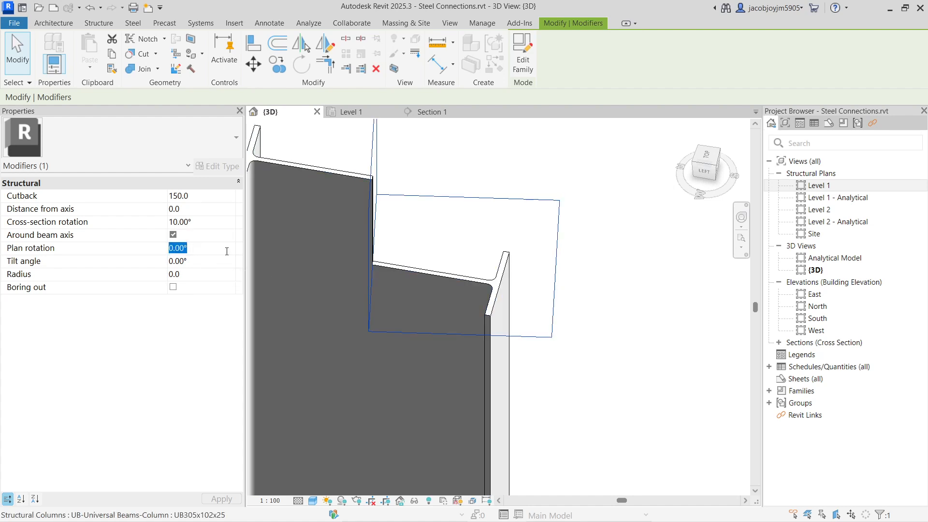
{"action": "type", "text": "10"}
{"action": "key", "text": "Return"}
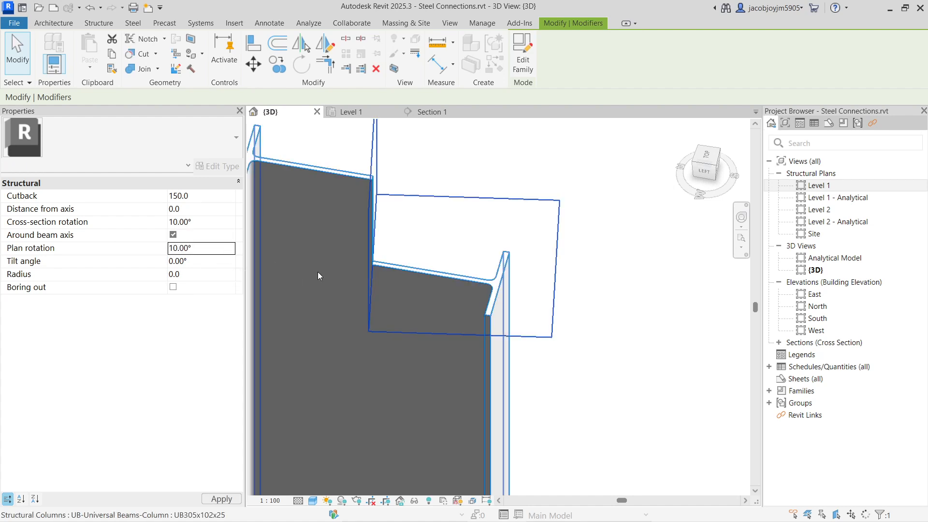
{"action": "scroll", "coordinate": [527, 263], "scroll_direction": "down", "scroll_amount": 3}
{"action": "middle_click_drag", "start_coordinate": [526, 263], "coordinate": [528, 393], "text": "shift"}
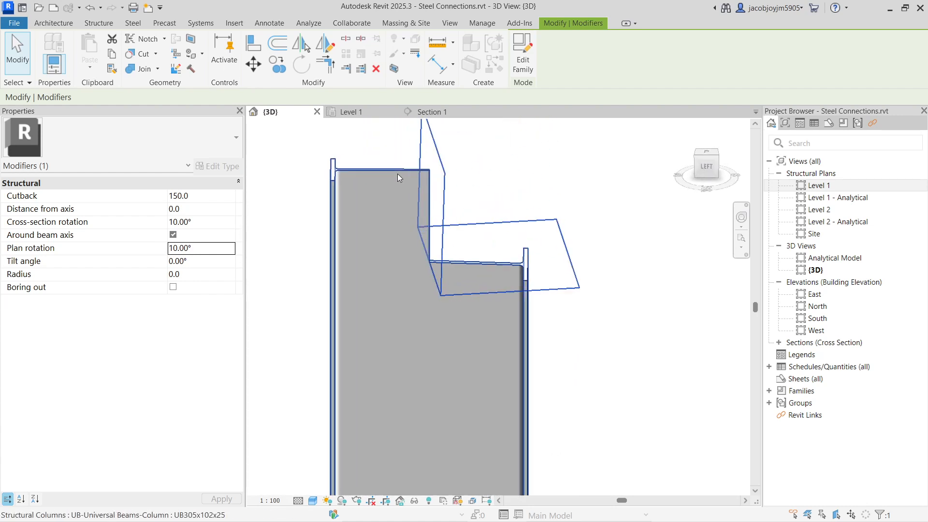
Set the skewed notch's plan rotation to 45°.
{"action": "left_click", "coordinate": [208, 251]}
{"action": "type", "text": "45"}
{"action": "key", "text": "Return"}
{"action": "middle_click_drag", "start_coordinate": [515, 293], "coordinate": [517, 328], "text": "shift"}
{"action": "scroll", "coordinate": [418, 250], "scroll_direction": "down", "scroll_amount": 3}
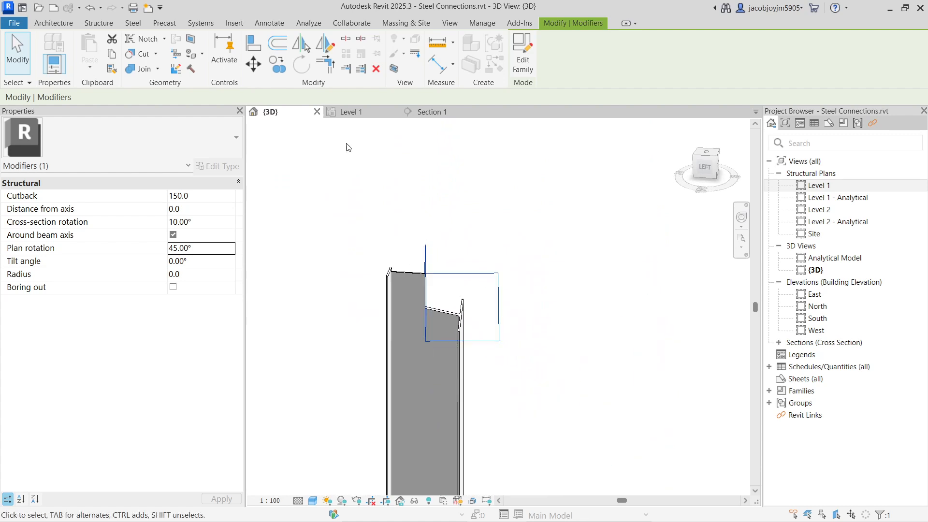
Apply a Shorten modifier to the top end of the other UB305x102x25 steel column.
{"action": "left_click", "coordinate": [143, 23]}
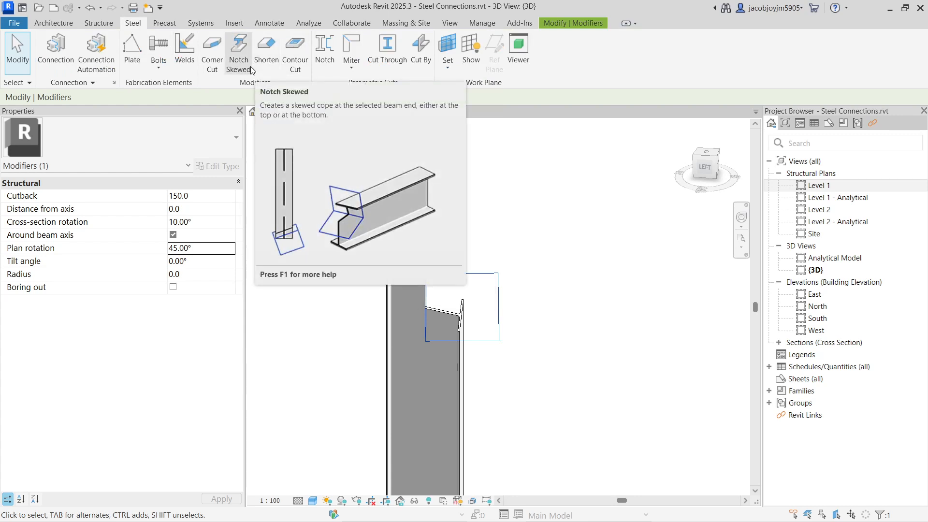
{"action": "middle_click_drag", "start_coordinate": [354, 211], "coordinate": [466, 213], "text": "shift"}
{"action": "scroll", "coordinate": [310, 286], "scroll_direction": "up", "scroll_amount": 4}
{"action": "left_click", "coordinate": [305, 284]}
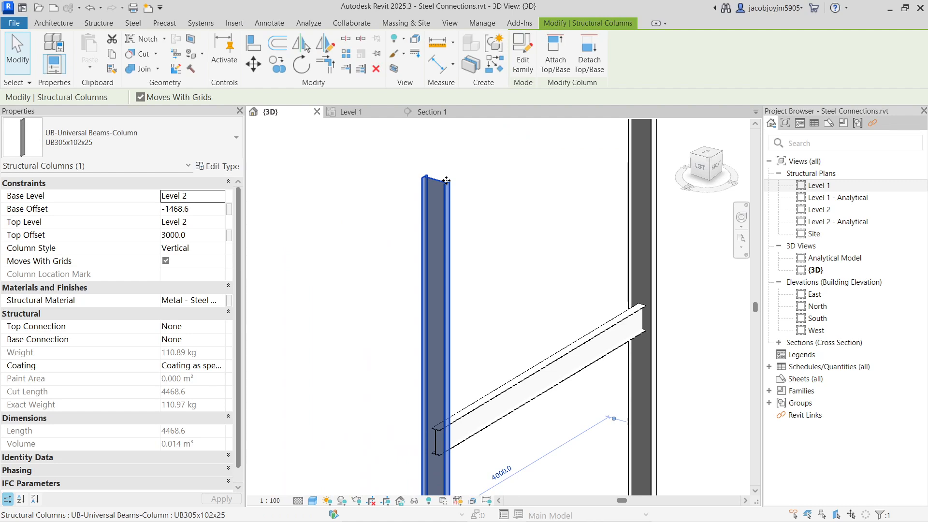
{"action": "scroll", "coordinate": [448, 170], "scroll_direction": "up", "scroll_amount": 3}
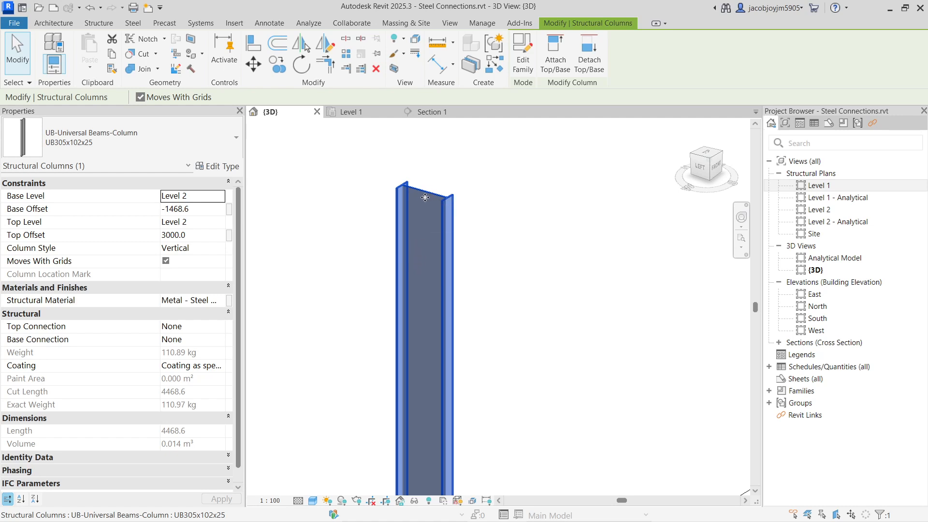
{"action": "left_click", "coordinate": [136, 24]}
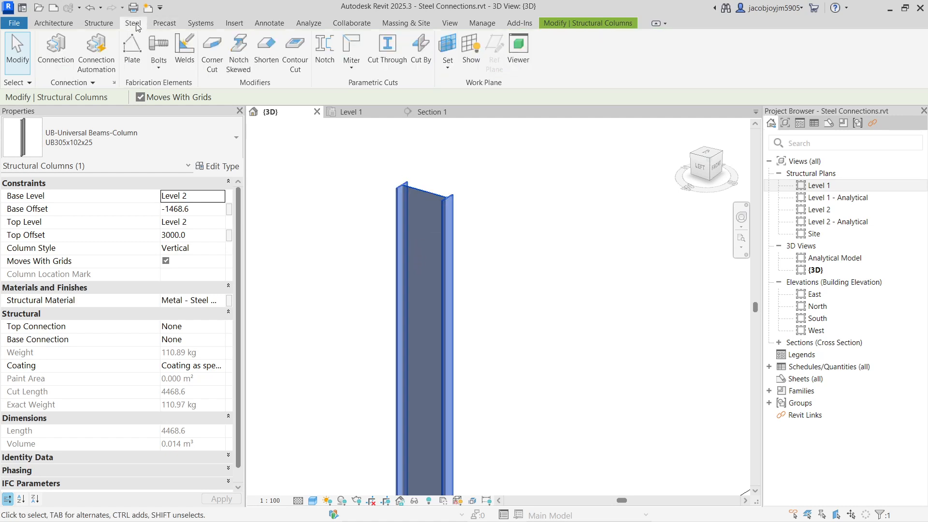
{"action": "left_click", "coordinate": [267, 53]}
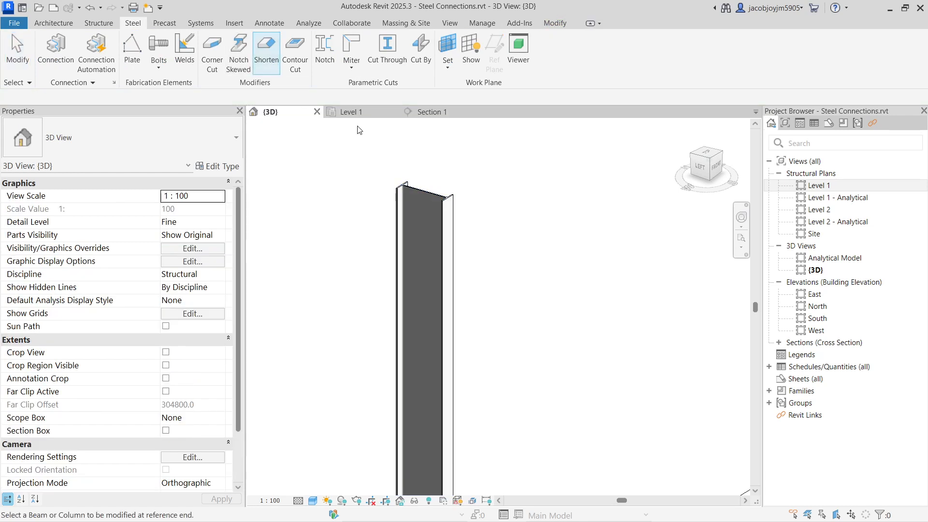
{"action": "left_click", "coordinate": [430, 194]}
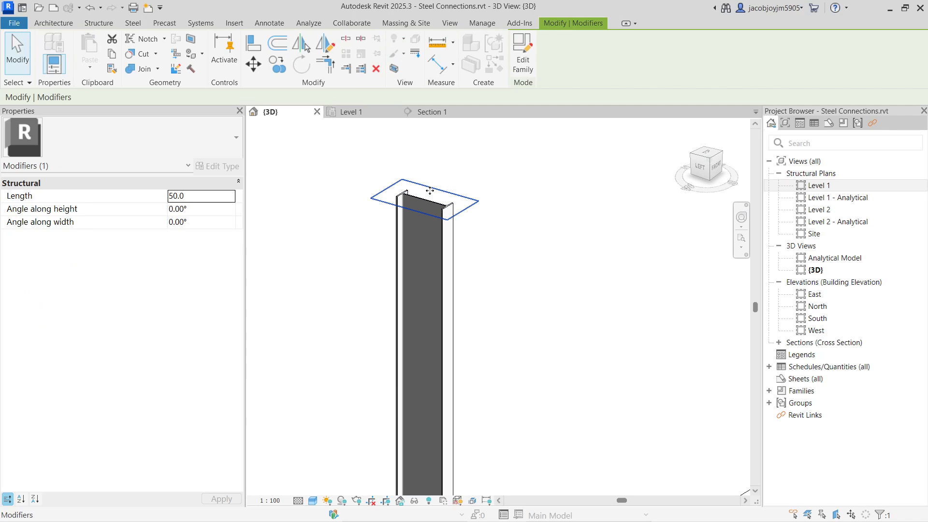
Select the Shorten modifier at the column top and set its length to 1000.
{"action": "key", "text": "Escape"}
{"action": "left_click", "coordinate": [439, 194]}
{"action": "left_click", "coordinate": [430, 175]}
{"action": "left_click_drag", "start_coordinate": [347, 151], "coordinate": [488, 238]}
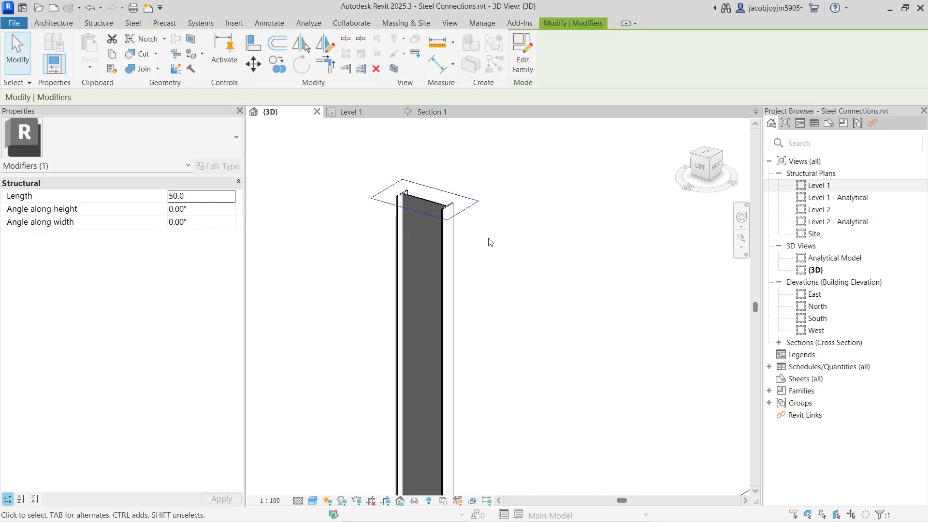
{"action": "left_click", "coordinate": [216, 198]}
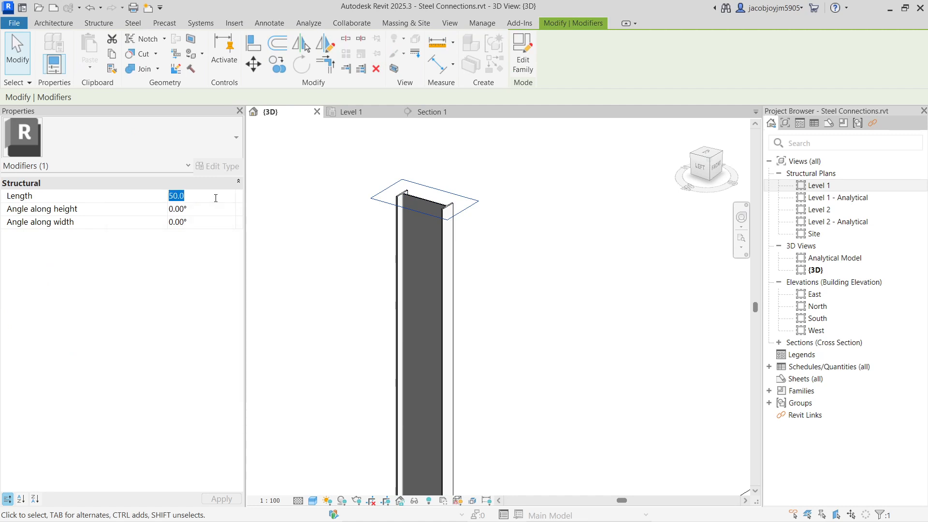
{"action": "type", "text": "1000"}
{"action": "key", "text": "Return"}
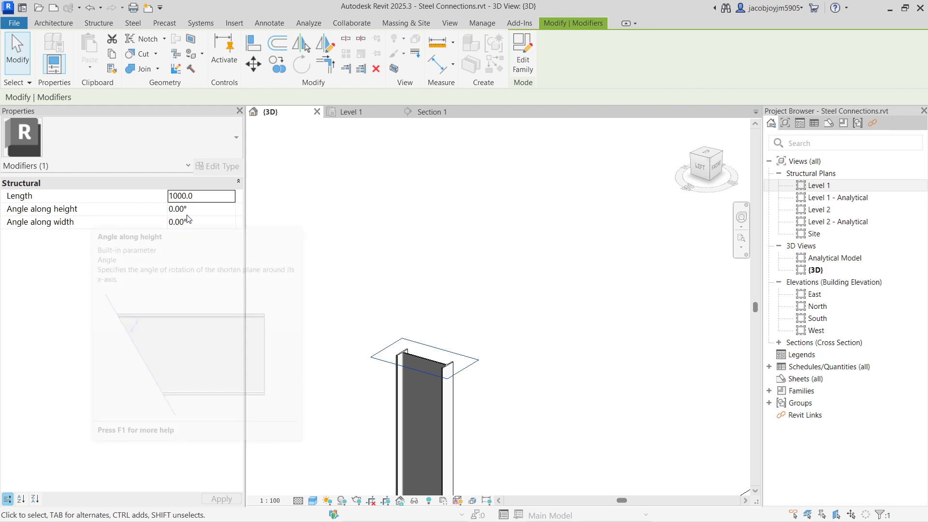
Set the Shorten modifier's angle along height to 45° for a diagonal column end.
{"action": "left_click", "coordinate": [216, 211]}
{"action": "type", "text": "45"}
{"action": "key", "text": "Return"}
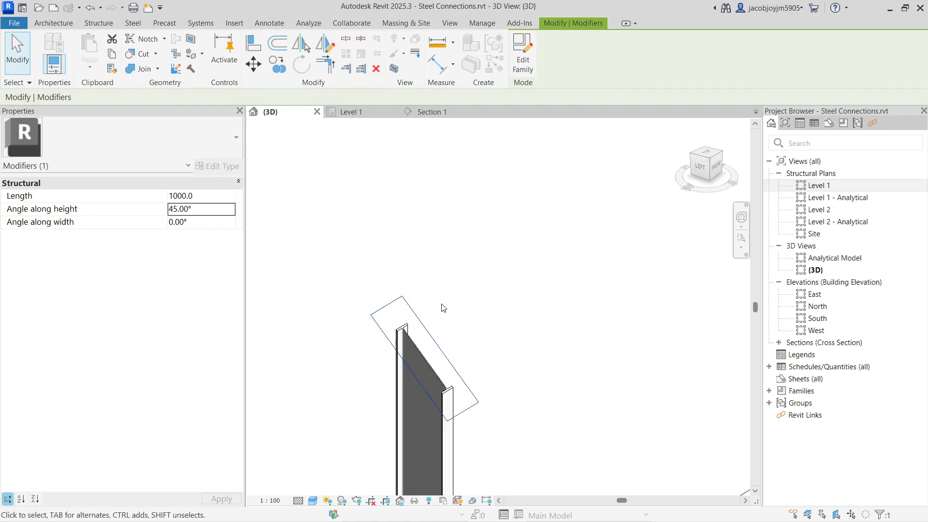
{"action": "scroll", "coordinate": [441, 306], "scroll_direction": "down", "scroll_amount": 4}
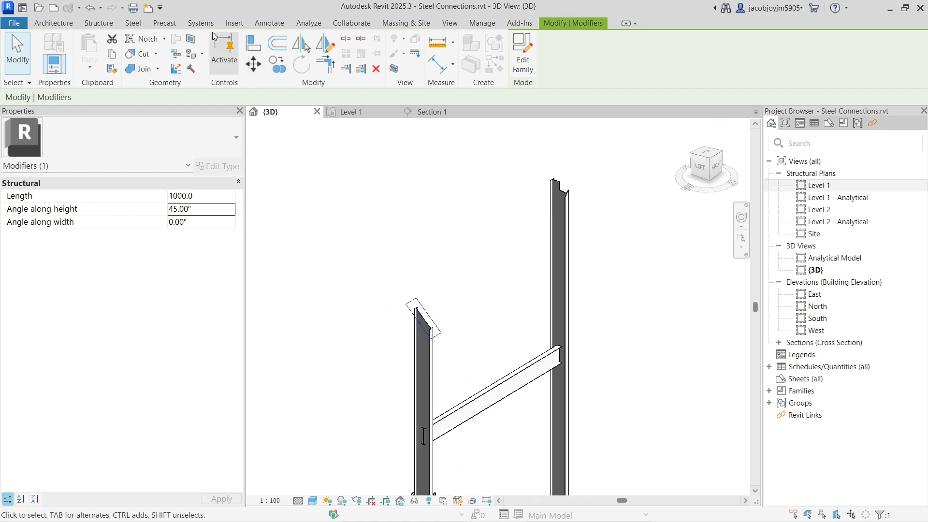
Create a circular Contour Cut about 40 in radius through the web of the shortened column, below its sloped end.
{"action": "left_click", "coordinate": [132, 23]}
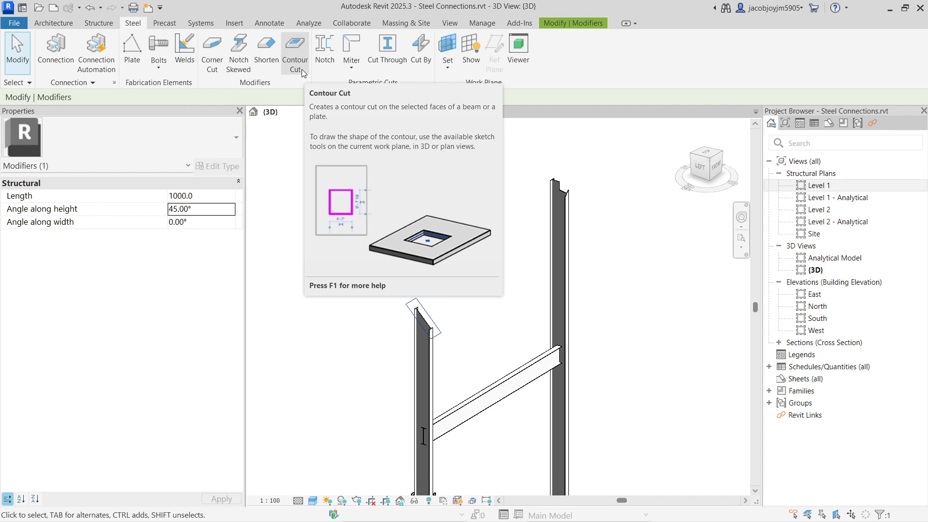
{"action": "left_click", "coordinate": [297, 53]}
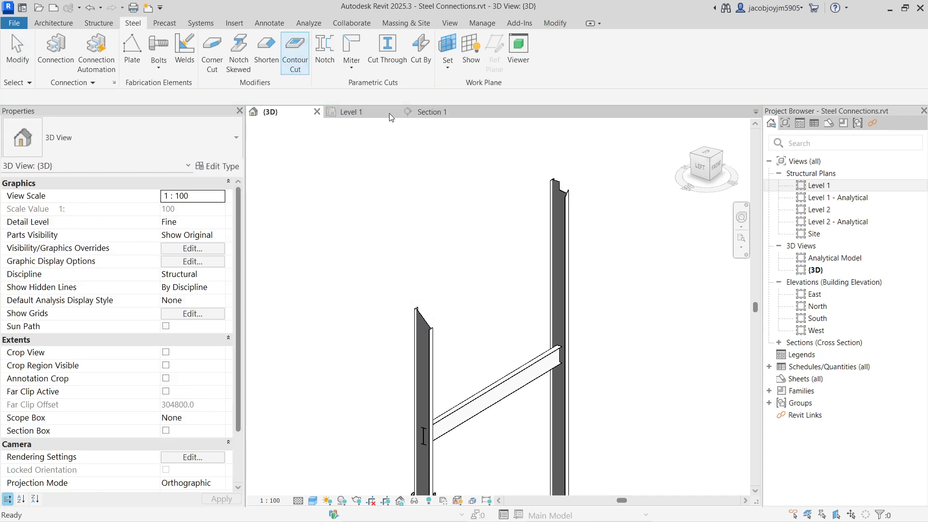
{"action": "scroll", "coordinate": [437, 347], "scroll_direction": "up", "scroll_amount": 5}
{"action": "scroll", "coordinate": [437, 347], "scroll_direction": "up", "scroll_amount": 3}
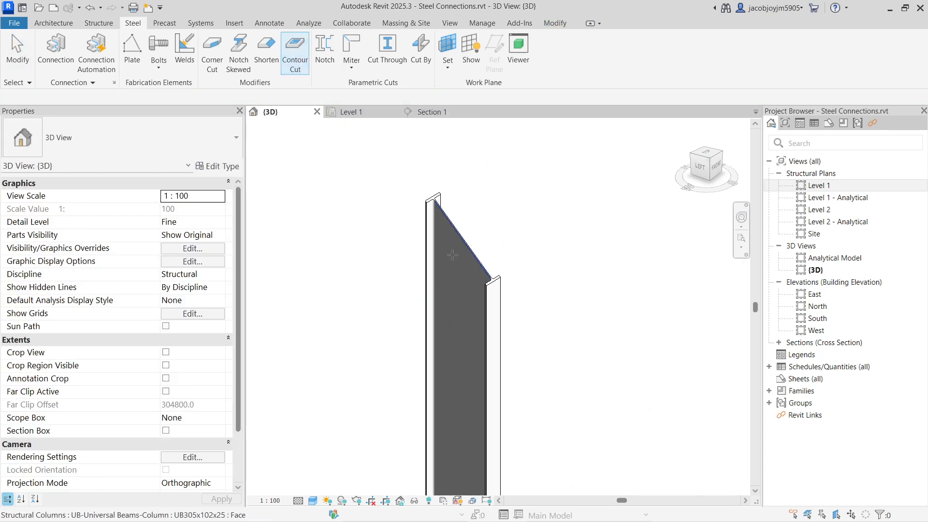
{"action": "left_click", "coordinate": [453, 254]}
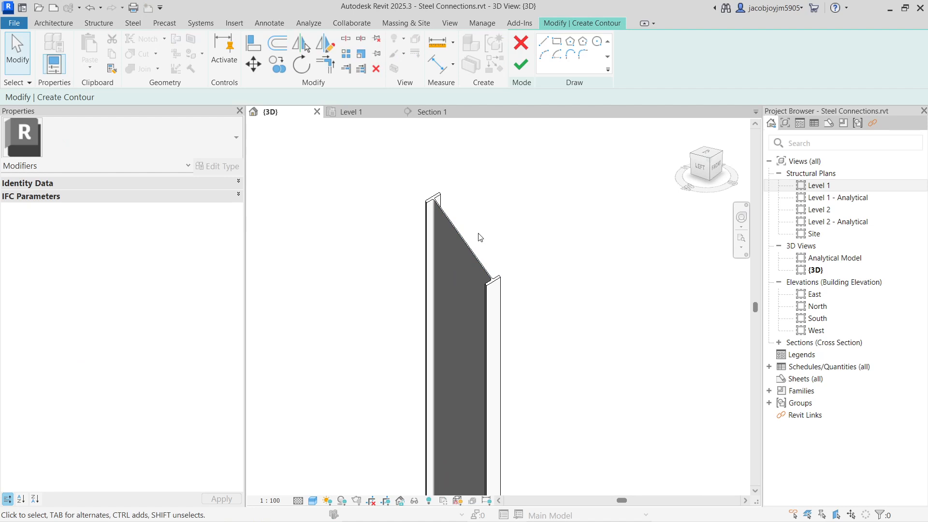
{"action": "left_click", "coordinate": [597, 42]}
{"action": "scroll", "coordinate": [437, 311], "scroll_direction": "up", "scroll_amount": 4}
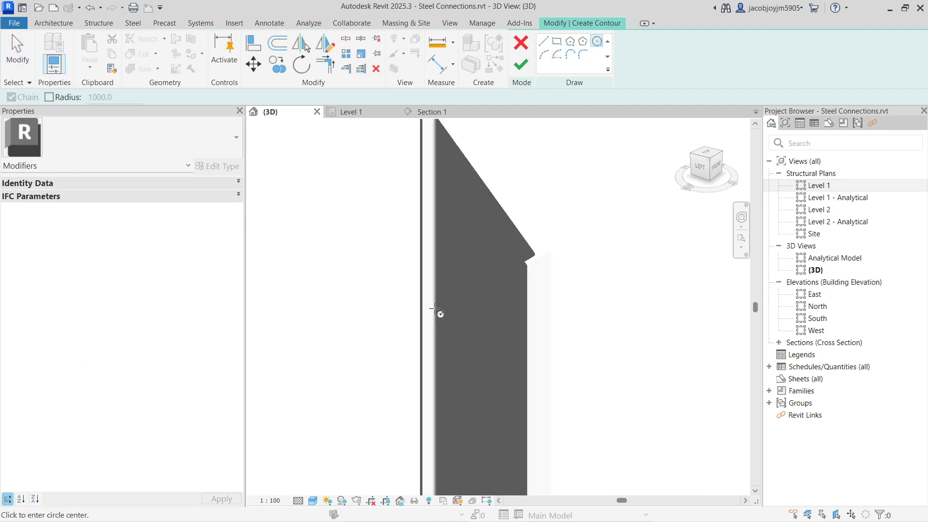
{"action": "left_click", "coordinate": [471, 307]}
{"action": "left_click", "coordinate": [480, 320]}
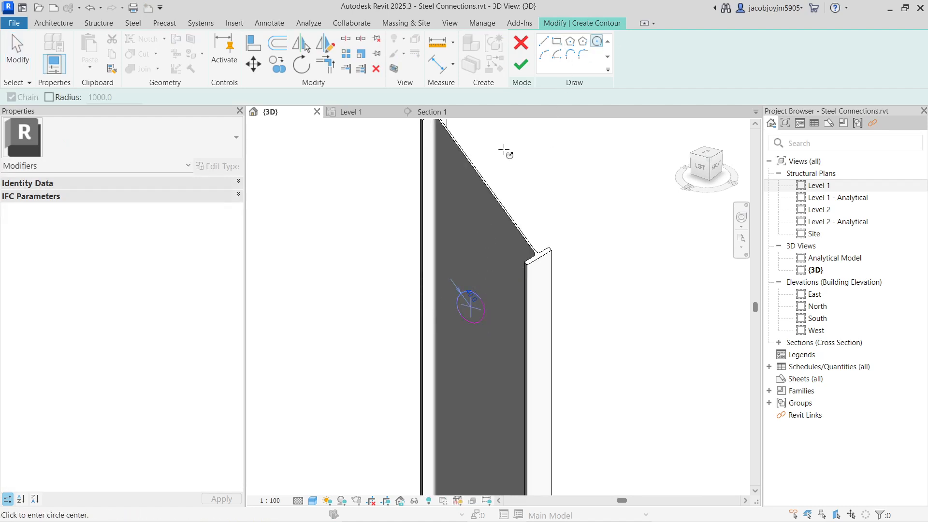
{"action": "left_click", "coordinate": [520, 65]}
{"action": "scroll", "coordinate": [478, 301], "scroll_direction": "down", "scroll_amount": 4}
{"action": "middle_click_drag", "start_coordinate": [444, 270], "coordinate": [363, 206], "text": "shift"}
{"action": "scroll", "coordinate": [476, 323], "scroll_direction": "up", "scroll_amount": 4}
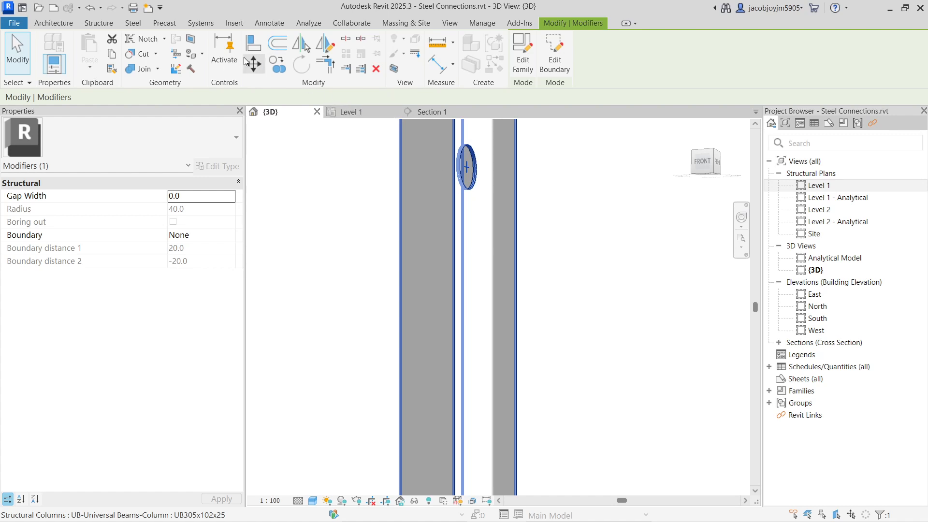
Create a circular Contour Cut about 15 in radius through the column flanges, below the larger web hole.
{"action": "left_click", "coordinate": [132, 23]}
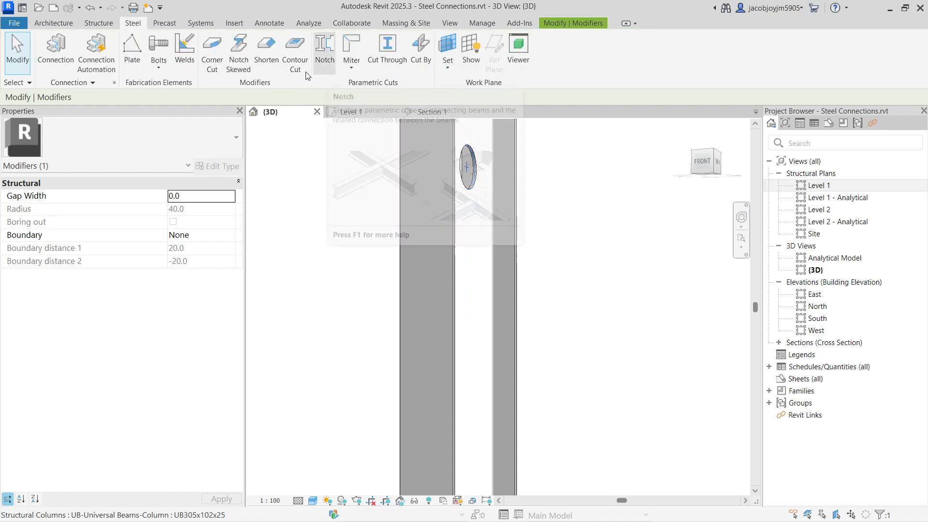
{"action": "left_click", "coordinate": [294, 51]}
{"action": "left_click", "coordinate": [447, 242]}
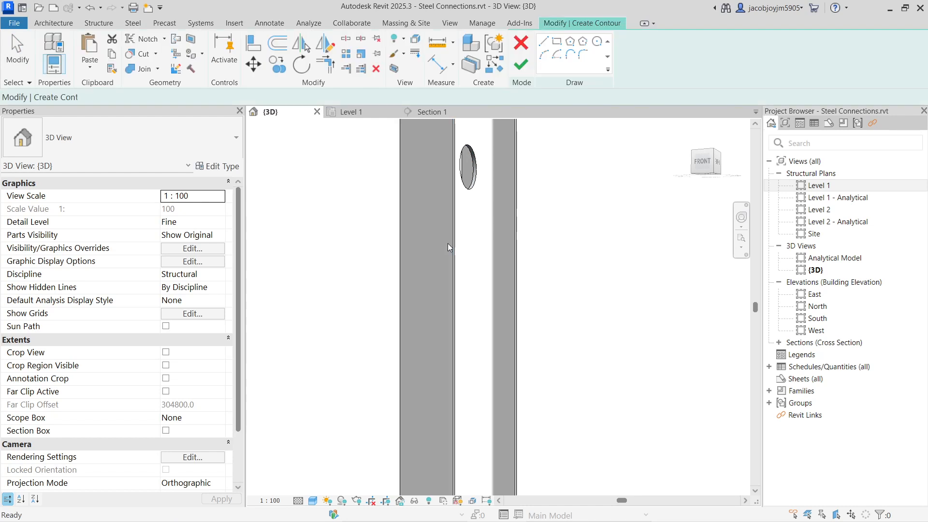
{"action": "left_click", "coordinate": [597, 42]}
{"action": "scroll", "coordinate": [443, 242], "scroll_direction": "up", "scroll_amount": 5}
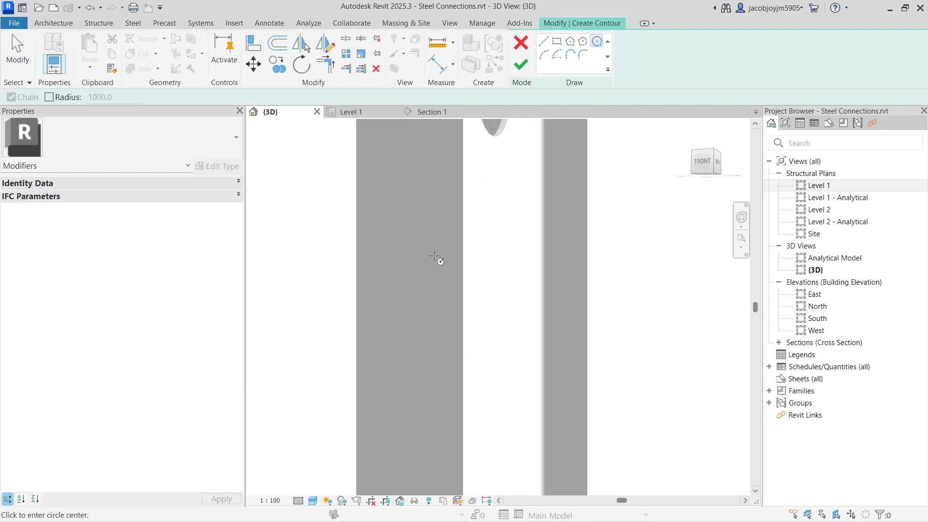
{"action": "left_click", "coordinate": [438, 265]}
{"action": "left_click", "coordinate": [450, 279]}
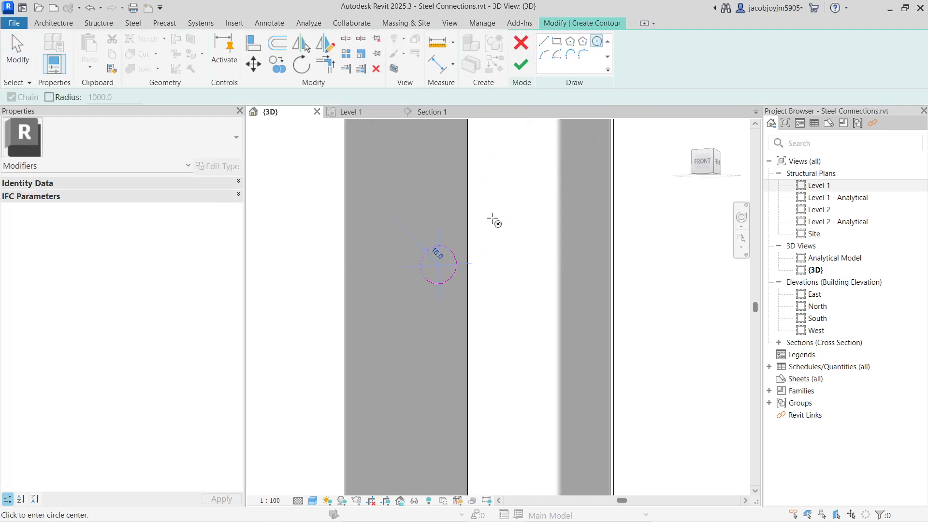
{"action": "left_click", "coordinate": [522, 64]}
{"action": "middle_click_drag", "start_coordinate": [483, 270], "coordinate": [452, 287], "text": "shift"}
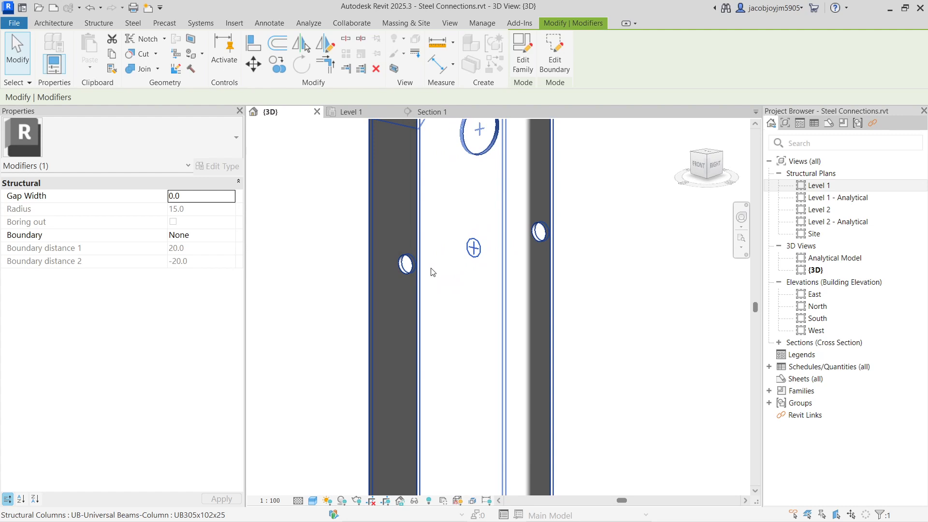
Select the small flange contour cut and try its Boundary as Side 1 and as Side 2.
{"action": "left_click", "coordinate": [625, 271]}
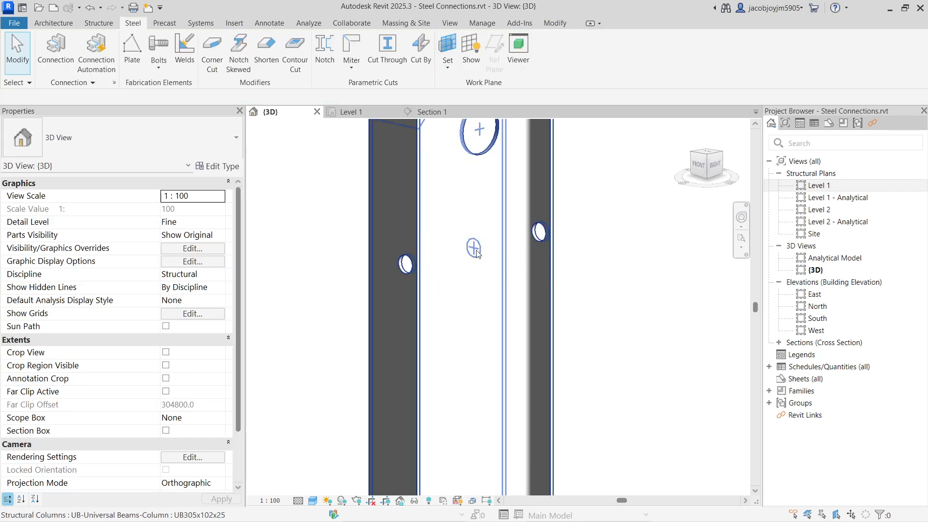
{"action": "left_click_drag", "start_coordinate": [297, 204], "coordinate": [645, 332]}
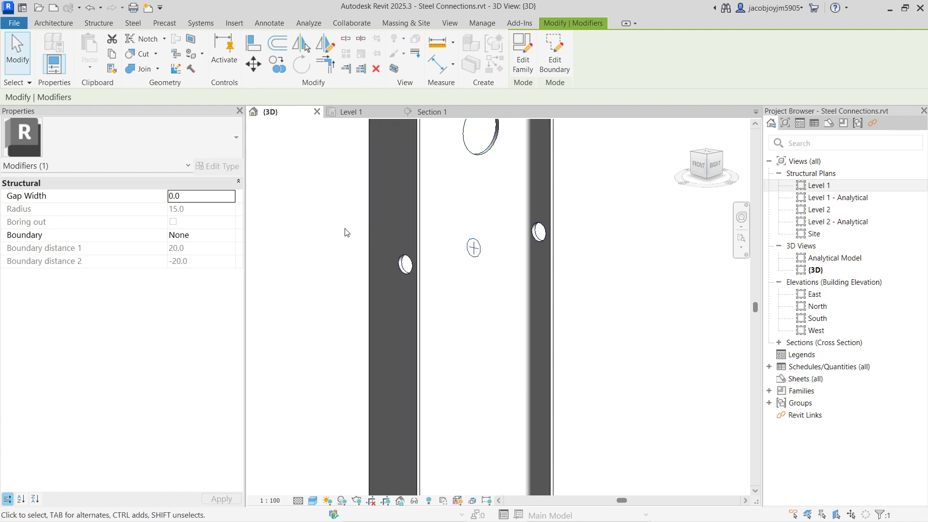
{"action": "left_click", "coordinate": [232, 236]}
{"action": "left_click", "coordinate": [203, 259]}
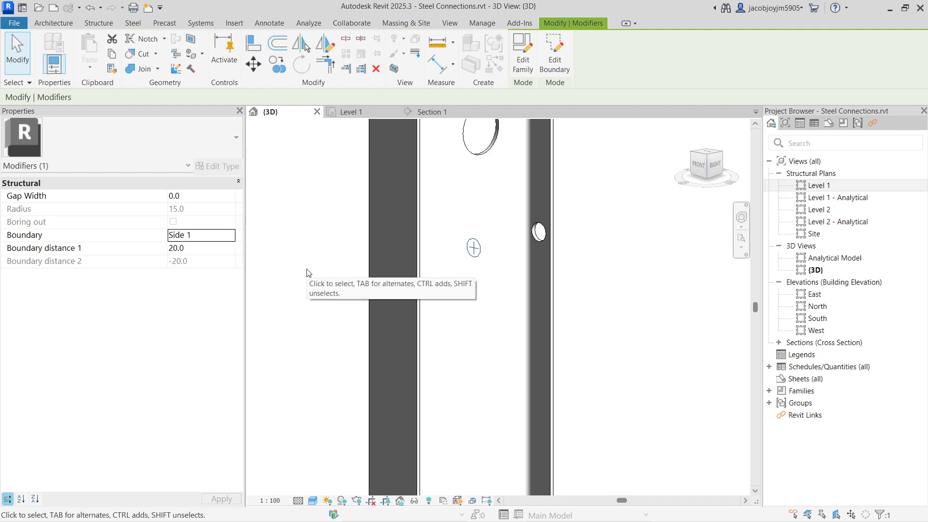
{"action": "left_click", "coordinate": [233, 237]}
{"action": "left_click", "coordinate": [196, 272]}
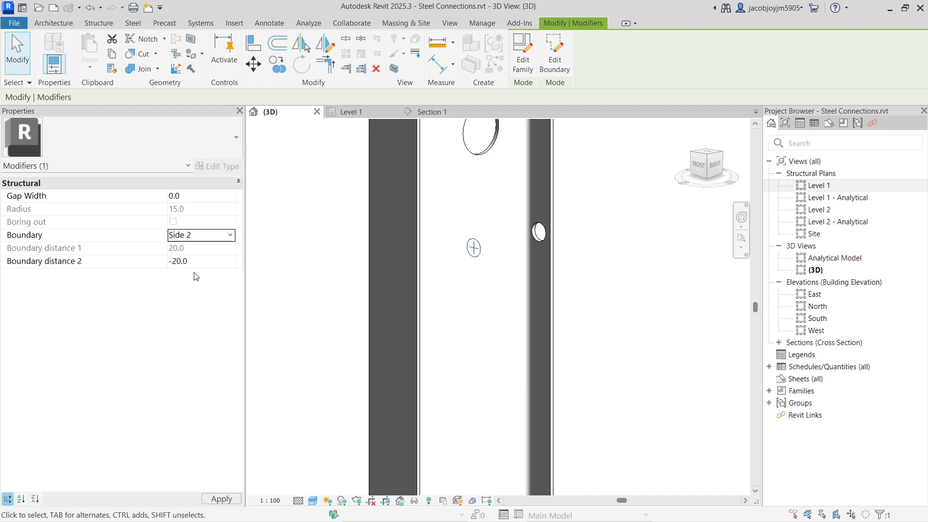
Set the small contour cut's Boundary to Both.
{"action": "left_click", "coordinate": [235, 235]}
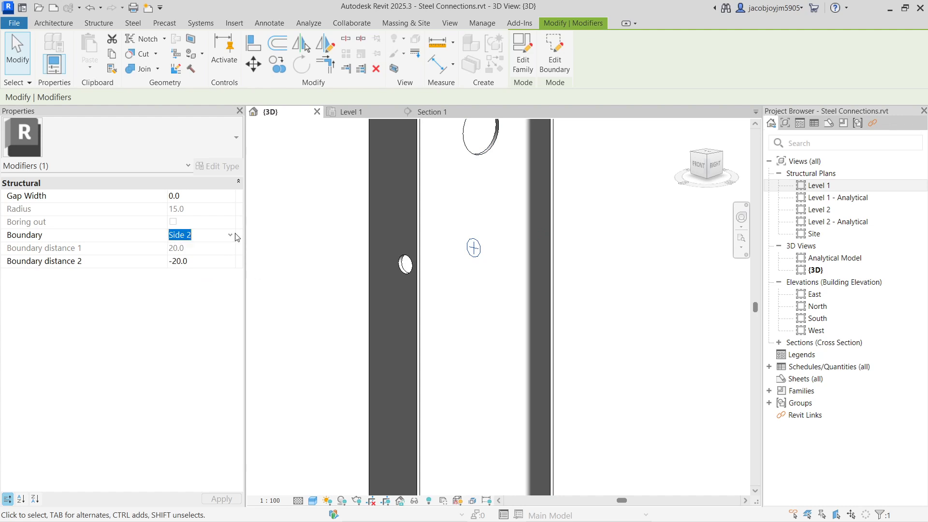
{"action": "left_click", "coordinate": [230, 235]}
{"action": "left_click", "coordinate": [193, 282]}
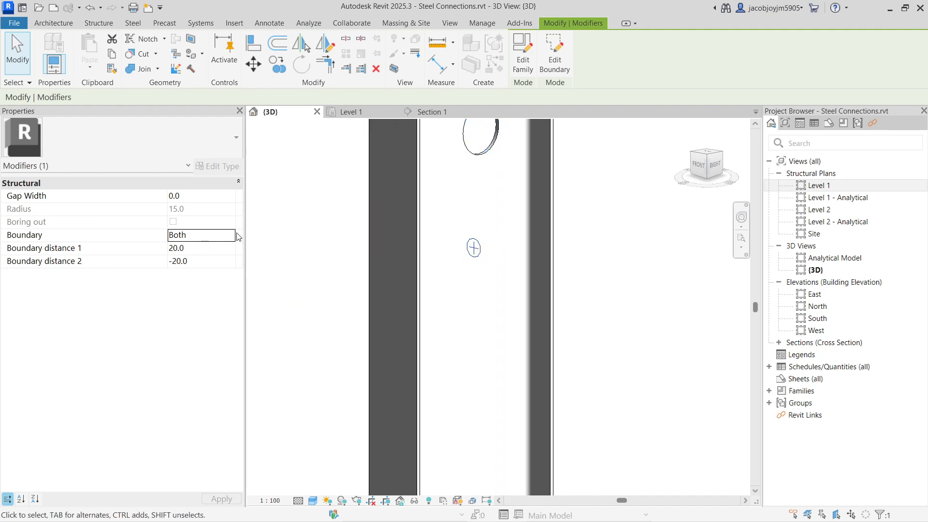
Set the small contour cut's Boundary distance 1 to 170 and Boundary distance 2 to -170.
{"action": "left_click", "coordinate": [217, 249]}
{"action": "left_click", "coordinate": [557, 242]}
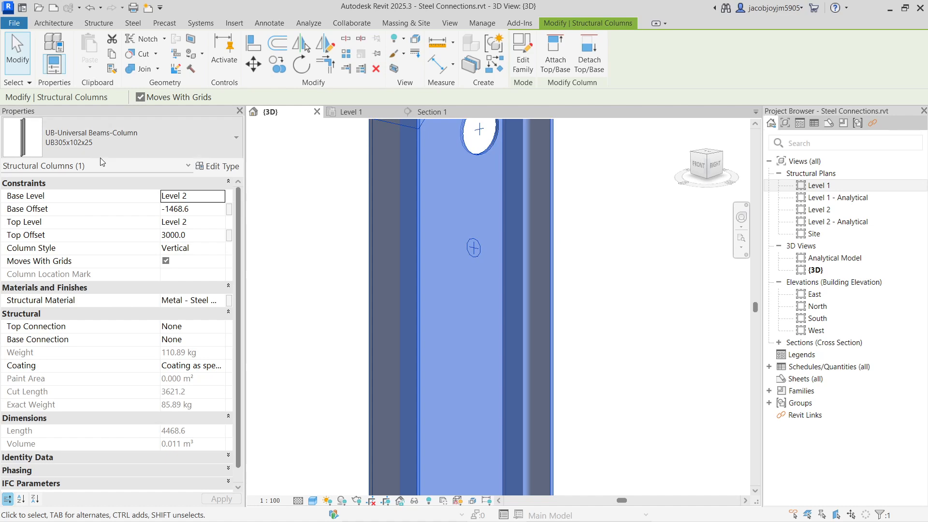
{"action": "left_click", "coordinate": [322, 204]}
{"action": "left_click", "coordinate": [473, 248]}
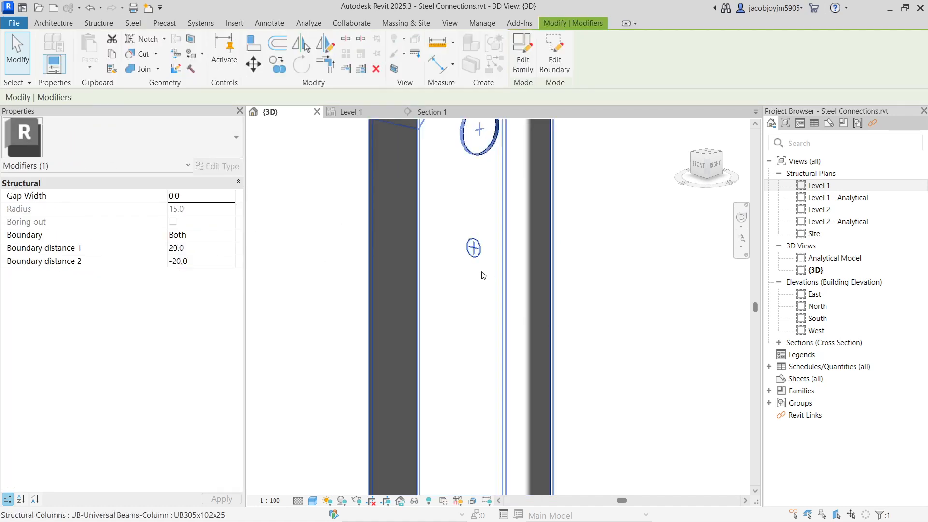
{"action": "left_click", "coordinate": [219, 250]}
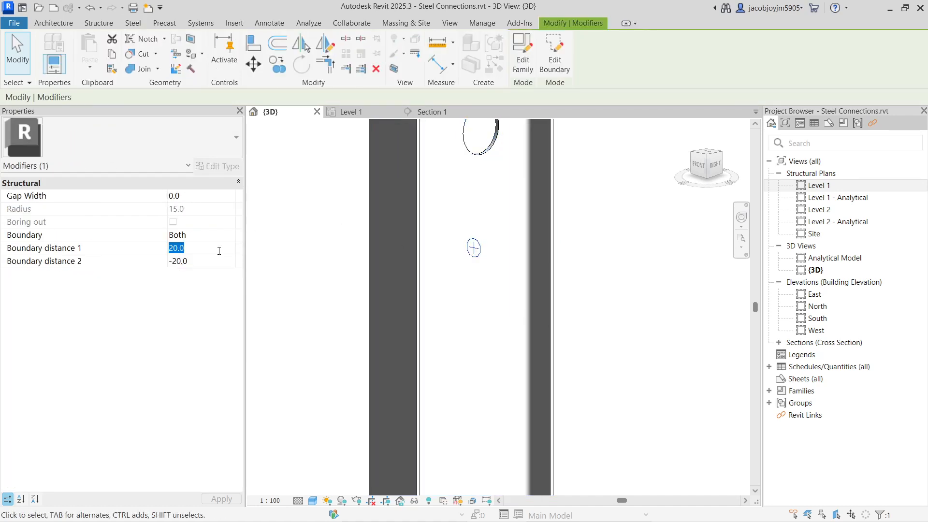
{"action": "type", "text": "170"}
{"action": "key", "text": "Return"}
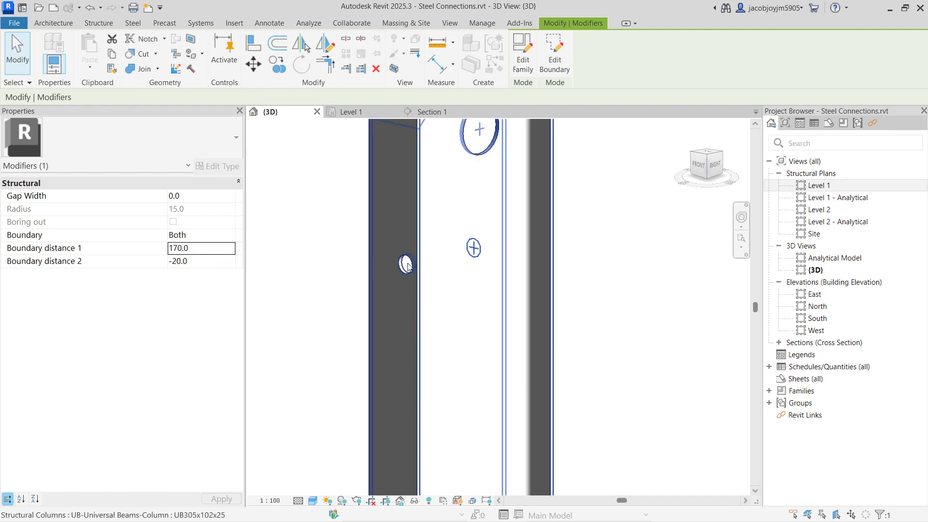
{"action": "left_click", "coordinate": [223, 261]}
{"action": "type", "text": "-170"}
{"action": "key", "text": "Return"}
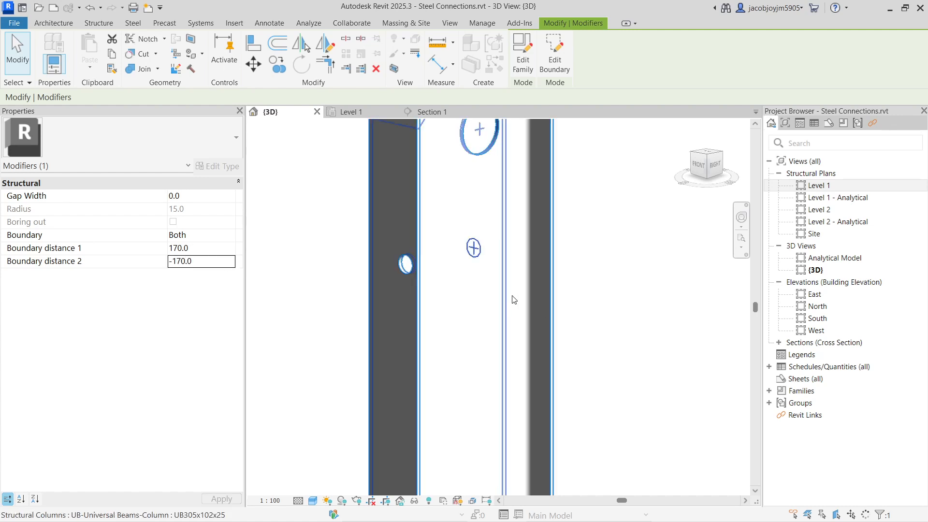
Limit the small contour cut to one flange with Boundary Side 1 and Boundary distance 1 of 20.
{"action": "left_click", "coordinate": [232, 240]}
{"action": "left_click", "coordinate": [189, 259]}
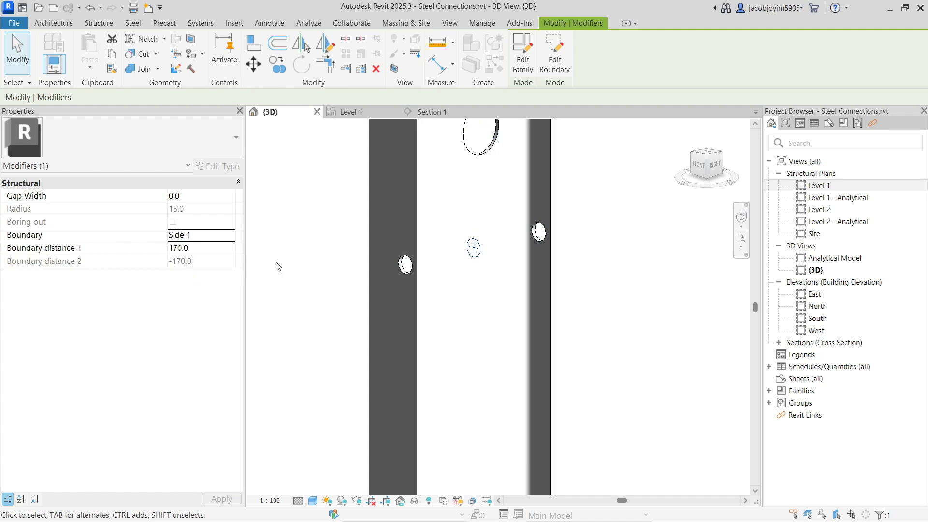
{"action": "left_click", "coordinate": [340, 245]}
{"action": "left_click_drag", "start_coordinate": [309, 193], "coordinate": [669, 347]}
{"action": "left_click", "coordinate": [218, 248]}
{"action": "type", "text": "20.0"}
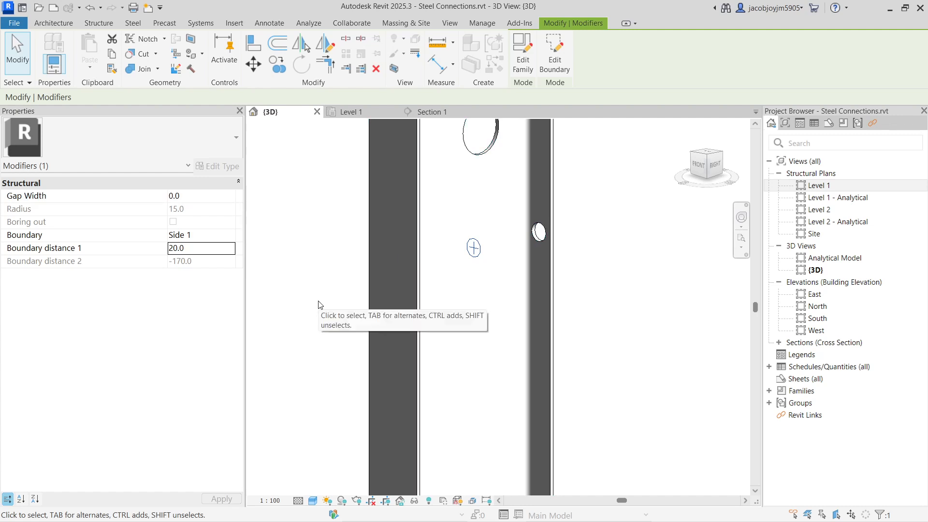
{"action": "middle_click_drag", "start_coordinate": [535, 244], "coordinate": [382, 309], "text": "shift"}
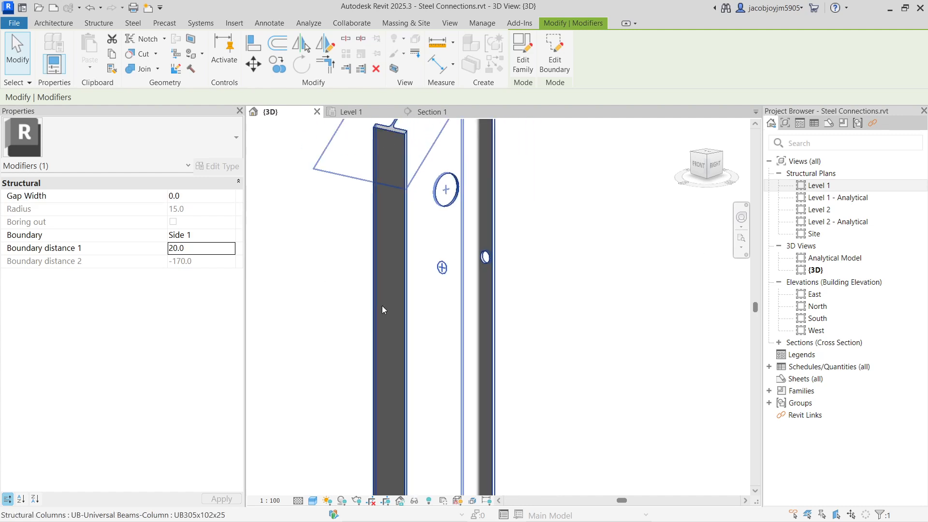
{"action": "left_click", "coordinate": [517, 237]}
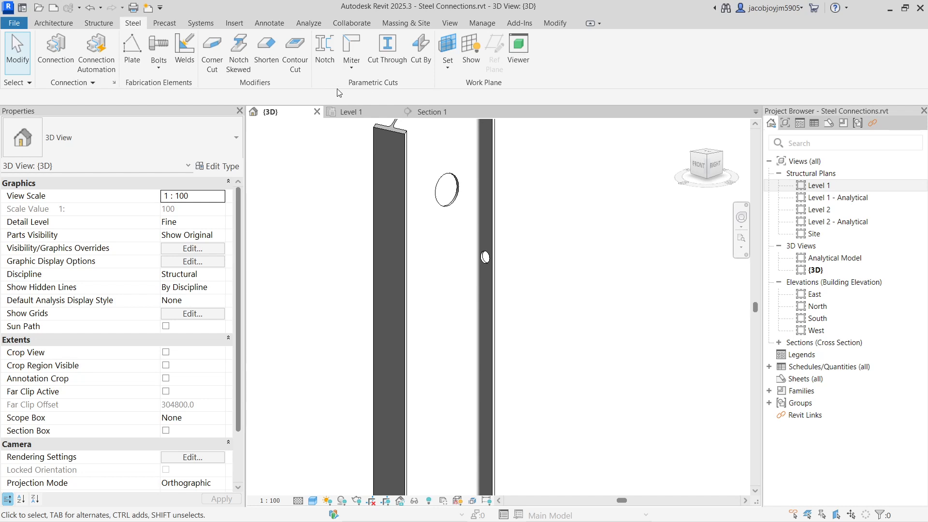
Select the Shorten modifier at the column's sloped top and set its angle along height to 0°.
{"action": "left_click", "coordinate": [352, 68]}
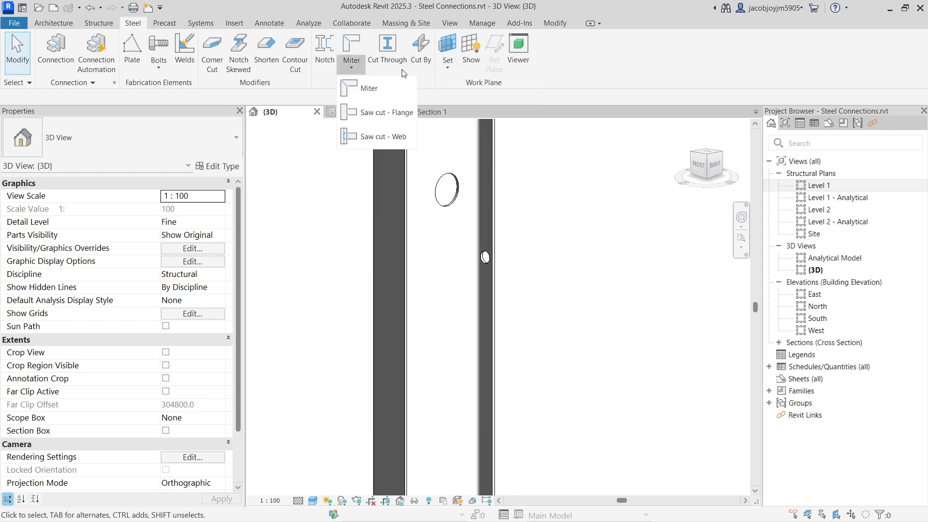
{"action": "scroll", "coordinate": [445, 270], "scroll_direction": "down", "scroll_amount": 3}
{"action": "scroll", "coordinate": [445, 270], "scroll_direction": "down", "scroll_amount": 3}
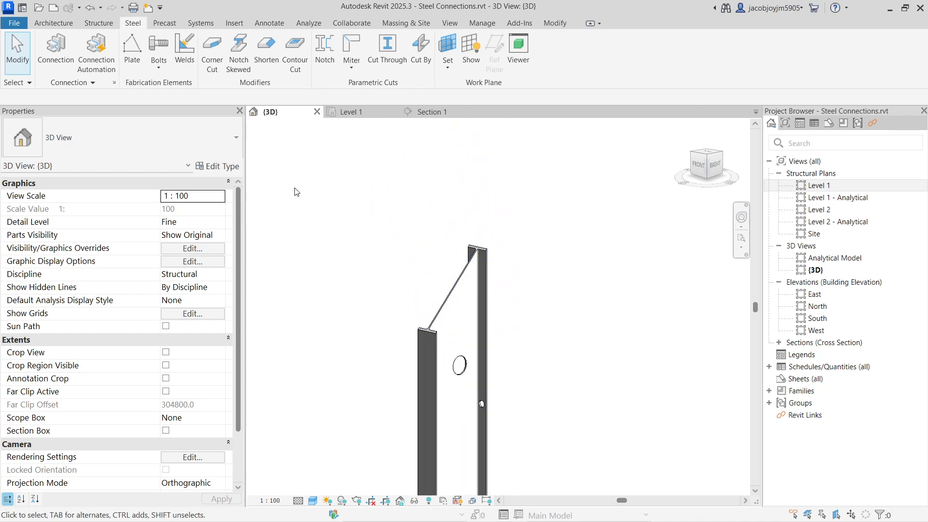
{"action": "left_click_drag", "start_coordinate": [335, 194], "coordinate": [539, 332]}
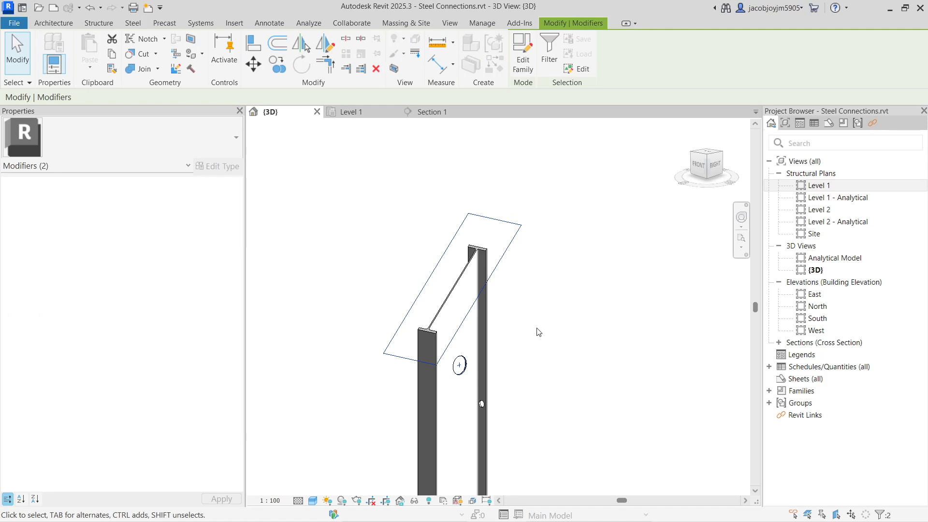
{"action": "key", "text": "Escape"}
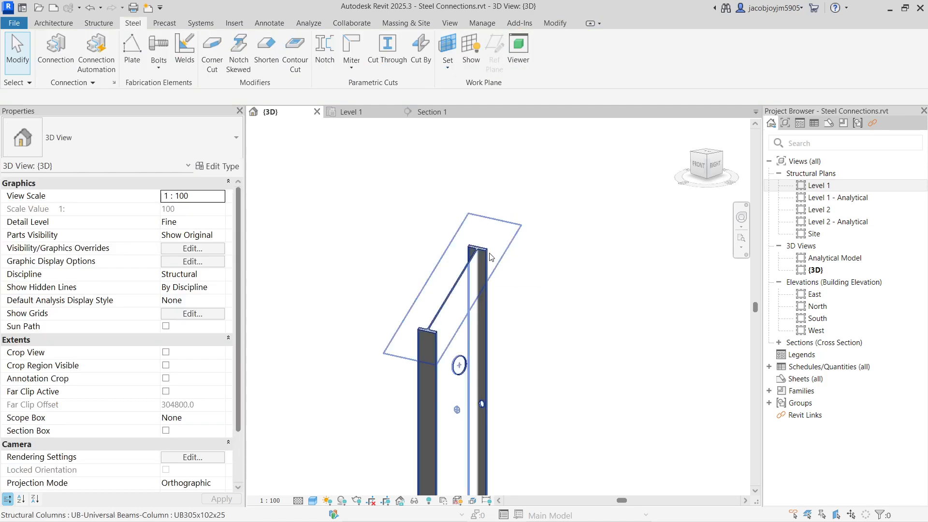
{"action": "left_click", "coordinate": [491, 254]}
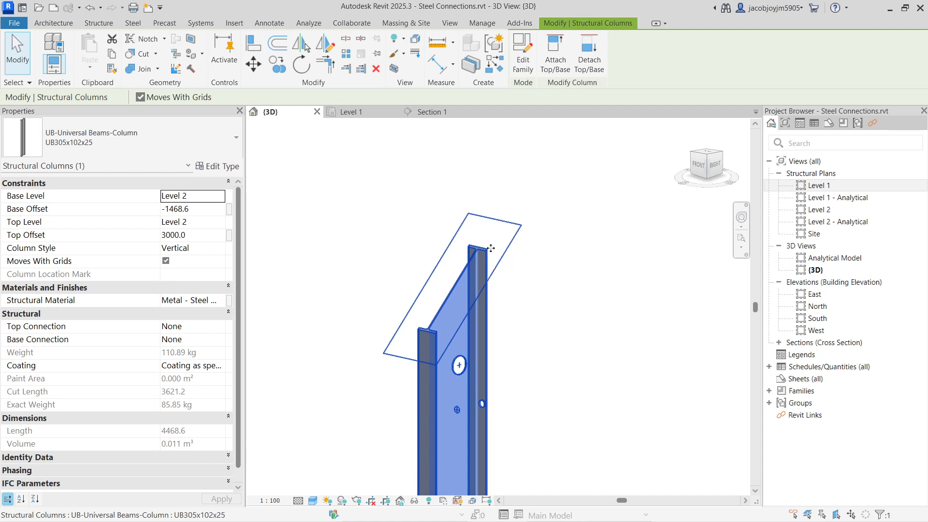
{"action": "left_click", "coordinate": [491, 247]}
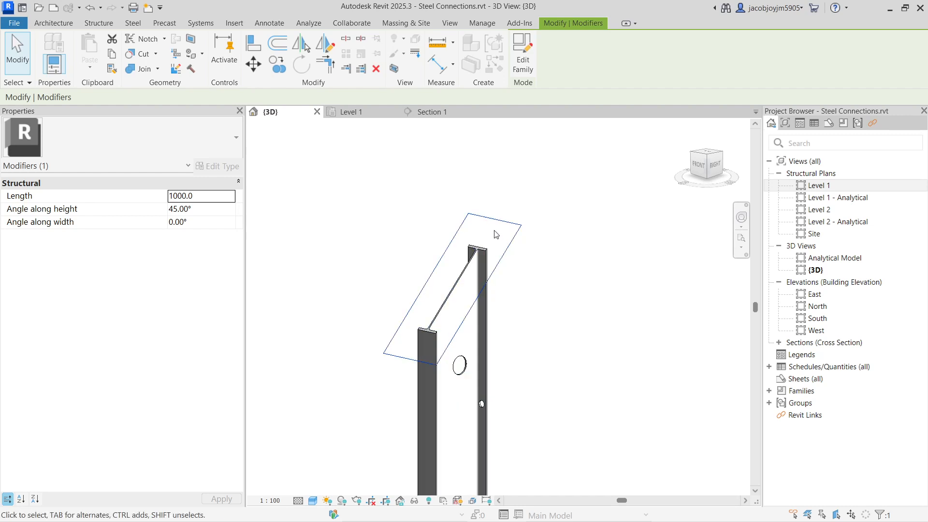
{"action": "left_click", "coordinate": [214, 196]}
{"action": "left_click", "coordinate": [211, 209]}
{"action": "left_click", "coordinate": [204, 222]}
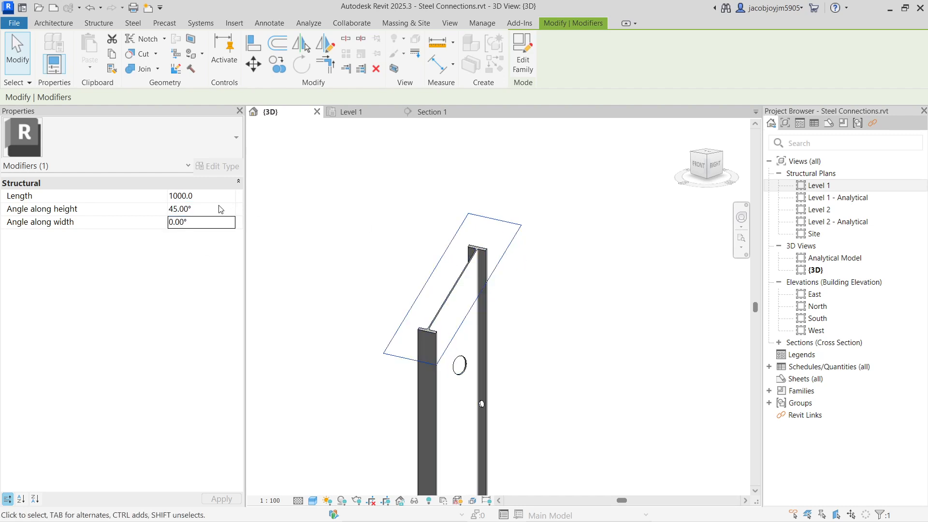
{"action": "left_click", "coordinate": [210, 210]}
{"action": "type", "text": "0"}
{"action": "key", "text": "Return"}
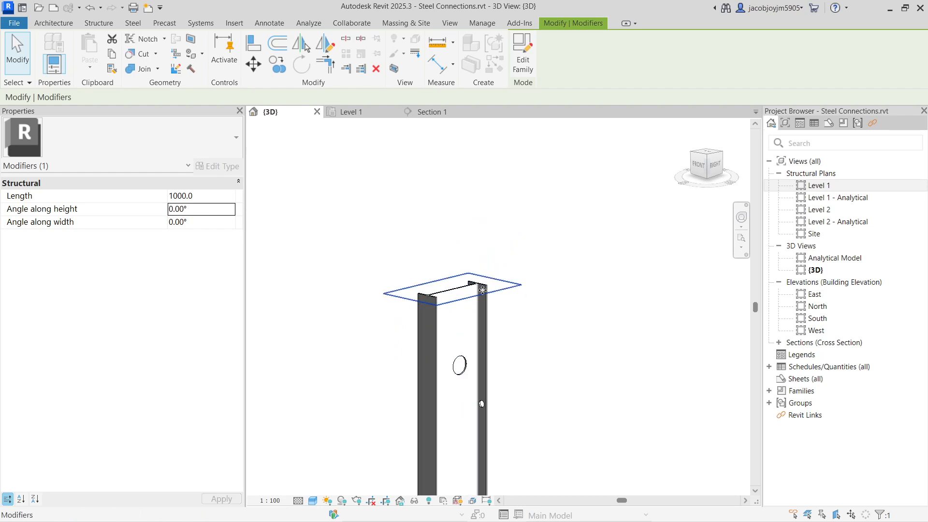
{"action": "left_click", "coordinate": [468, 227]}
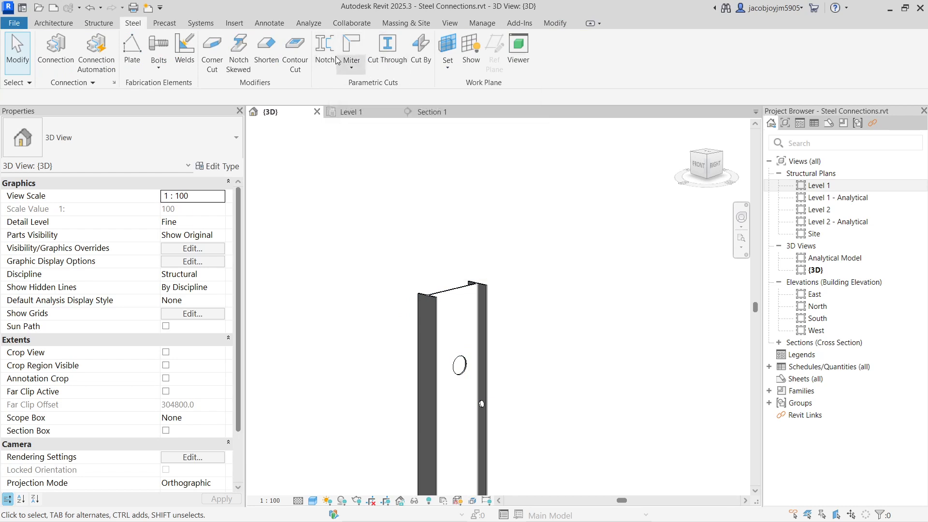
Delete the parametric contour sub-connection where the two UB838x292x226 beams meet.
{"action": "scroll", "coordinate": [468, 199], "scroll_direction": "down", "scroll_amount": 3}
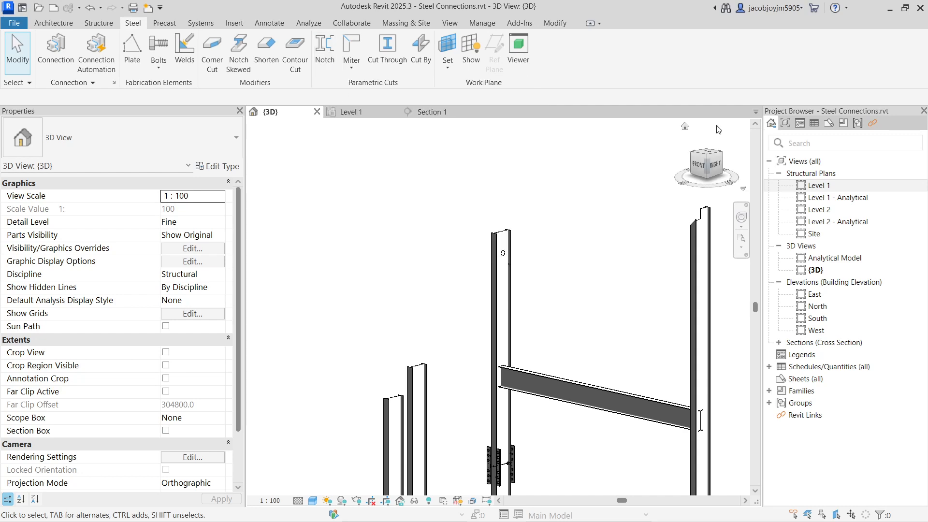
{"action": "scroll", "coordinate": [388, 291], "scroll_direction": "down", "scroll_amount": 5}
{"action": "middle_click_drag", "start_coordinate": [389, 292], "coordinate": [480, 332], "text": "shift"}
{"action": "scroll", "coordinate": [502, 376], "scroll_direction": "up", "scroll_amount": 5}
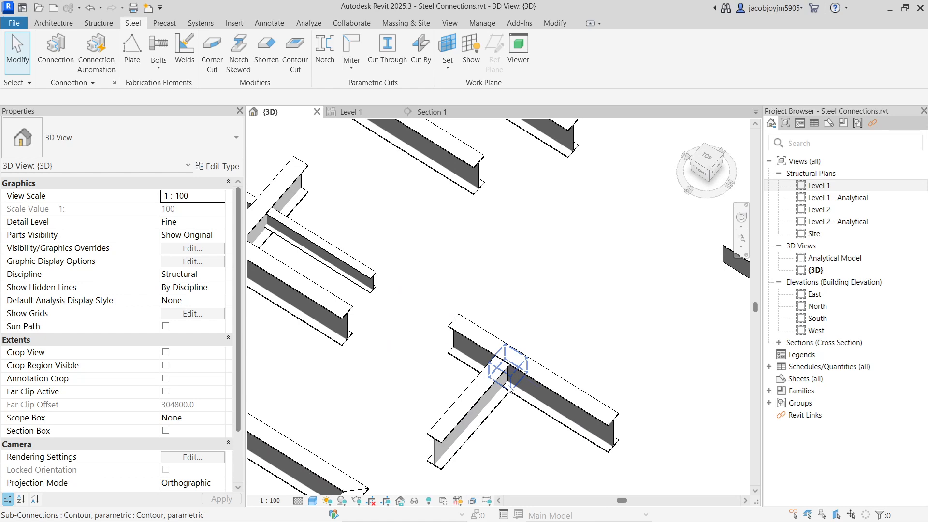
{"action": "left_click", "coordinate": [510, 386]}
{"action": "middle_click_drag", "start_coordinate": [510, 387], "coordinate": [549, 296], "text": "shift"}
{"action": "scroll", "coordinate": [541, 293], "scroll_direction": "down", "scroll_amount": 2}
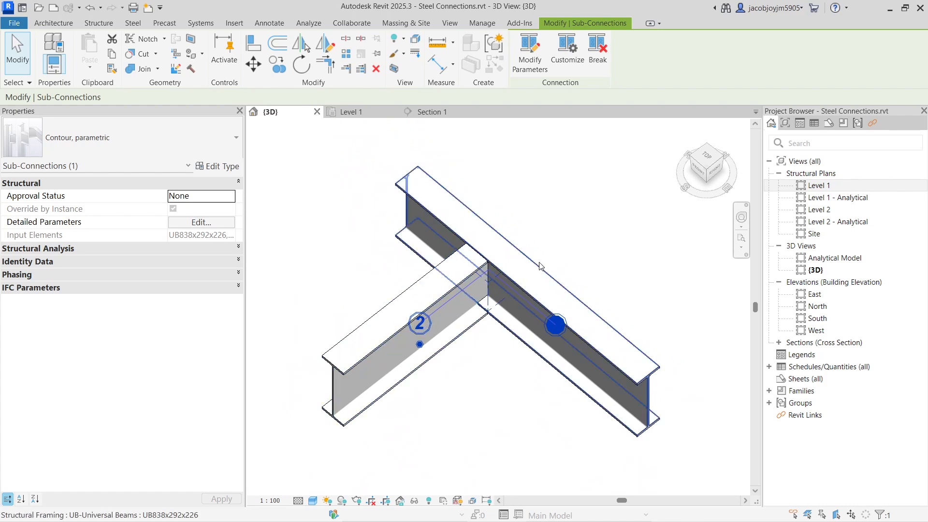
{"action": "scroll", "coordinate": [482, 261], "scroll_direction": "up", "scroll_amount": 2}
{"action": "middle_click_drag", "start_coordinate": [448, 287], "coordinate": [535, 308], "text": "shift"}
{"action": "left_click", "coordinate": [488, 158]}
{"action": "left_click_drag", "start_coordinate": [457, 138], "coordinate": [597, 457]}
{"action": "left_click_drag", "start_coordinate": [453, 161], "coordinate": [541, 459]}
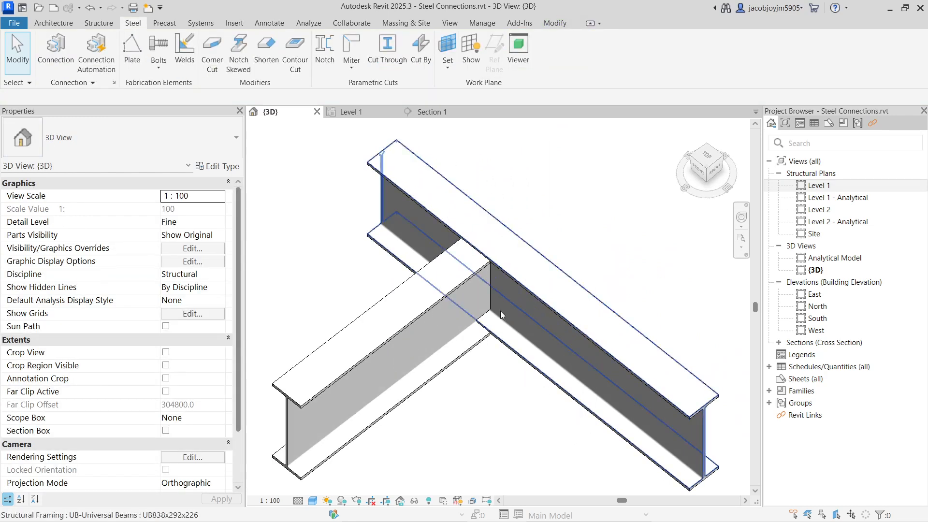
{"action": "left_click", "coordinate": [489, 295]}
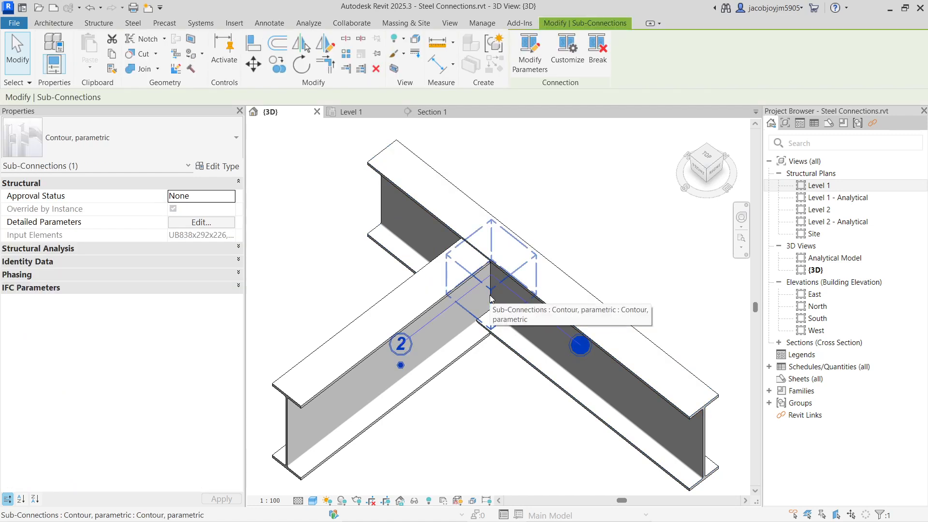
{"action": "key", "text": "Delete"}
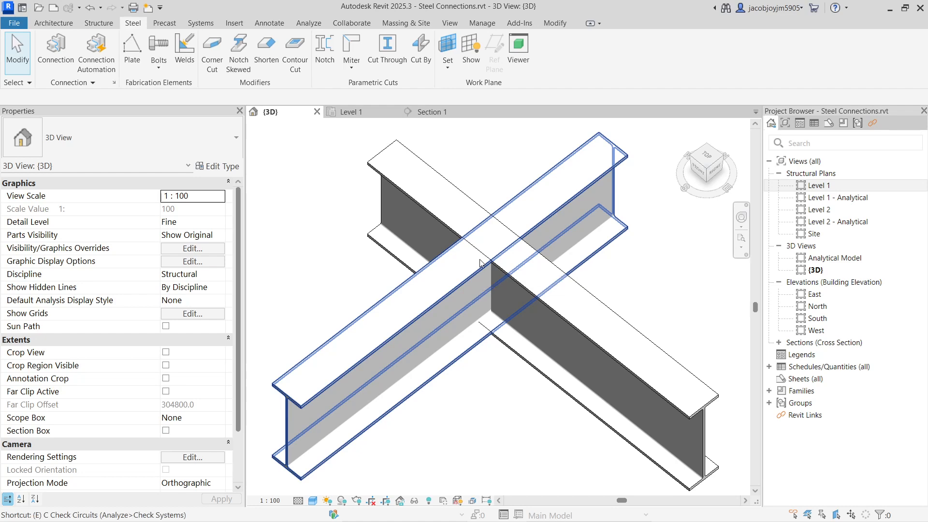
Shorten the crossing UB838x292x226 beam to about 1920 mm so it ends at the other beam.
{"action": "left_click", "coordinate": [497, 271]}
{"action": "left_click", "coordinate": [425, 311]}
{"action": "left_click", "coordinate": [480, 290]}
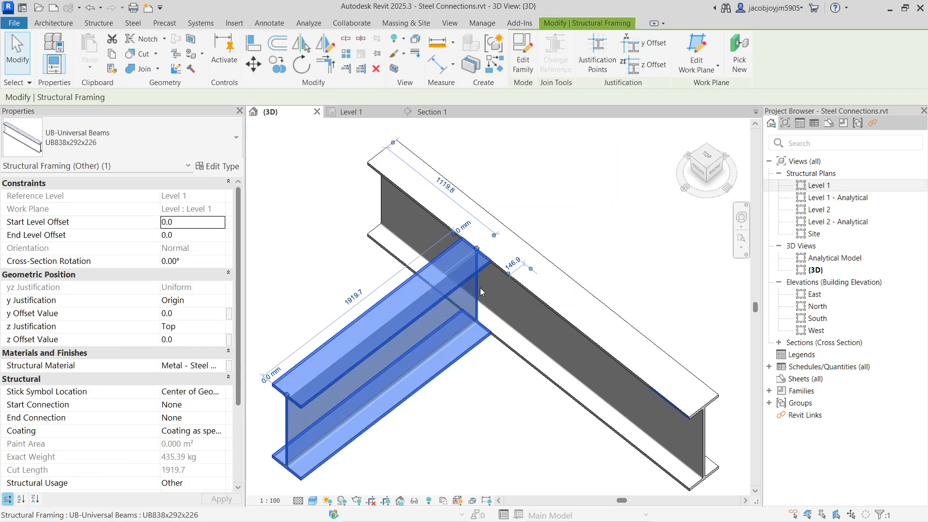
Apply a parametric Notch between the two UB838x292x226 beams that meet in a T.
{"action": "left_click", "coordinate": [515, 256]}
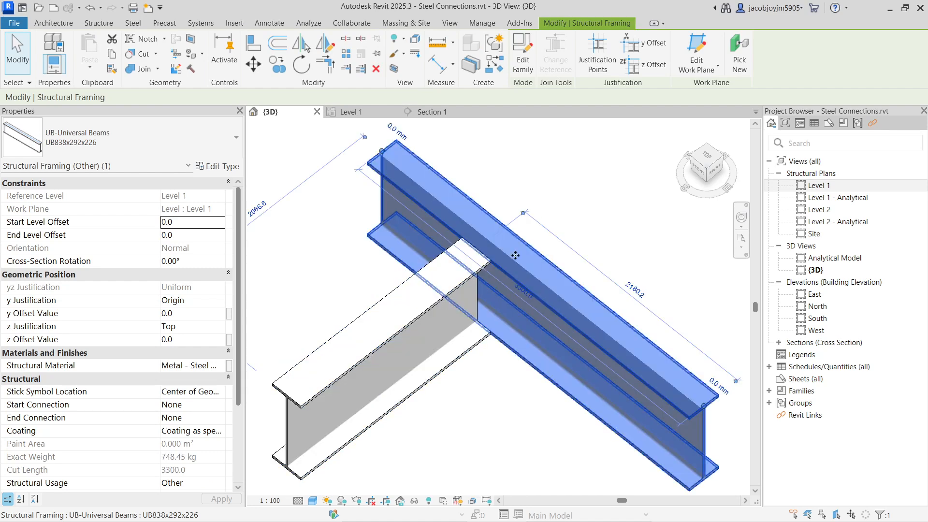
{"action": "middle_click_drag", "start_coordinate": [515, 256], "coordinate": [473, 263], "text": "shift"}
{"action": "scroll", "coordinate": [474, 262], "scroll_direction": "up", "scroll_amount": 3}
{"action": "scroll", "coordinate": [511, 256], "scroll_direction": "down", "scroll_amount": 3}
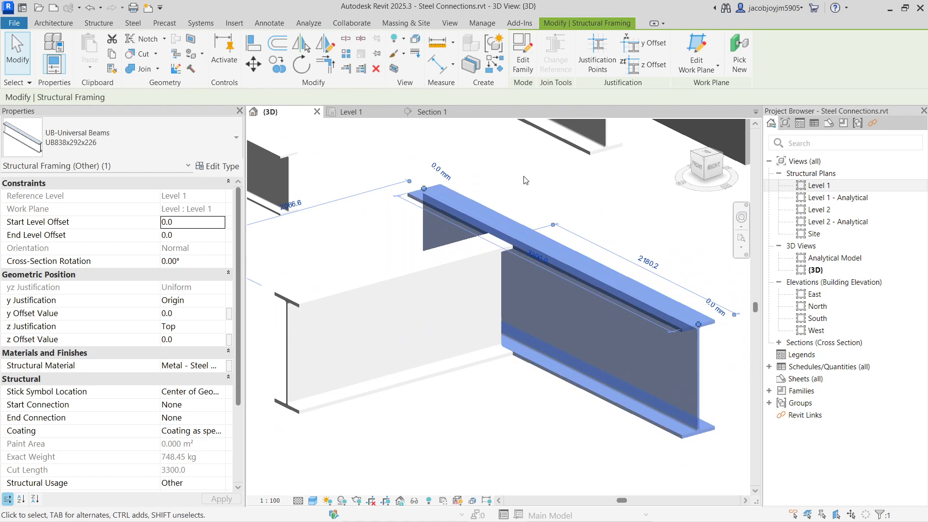
{"action": "left_click", "coordinate": [524, 177]}
{"action": "left_click_drag", "start_coordinate": [568, 210], "coordinate": [420, 322]}
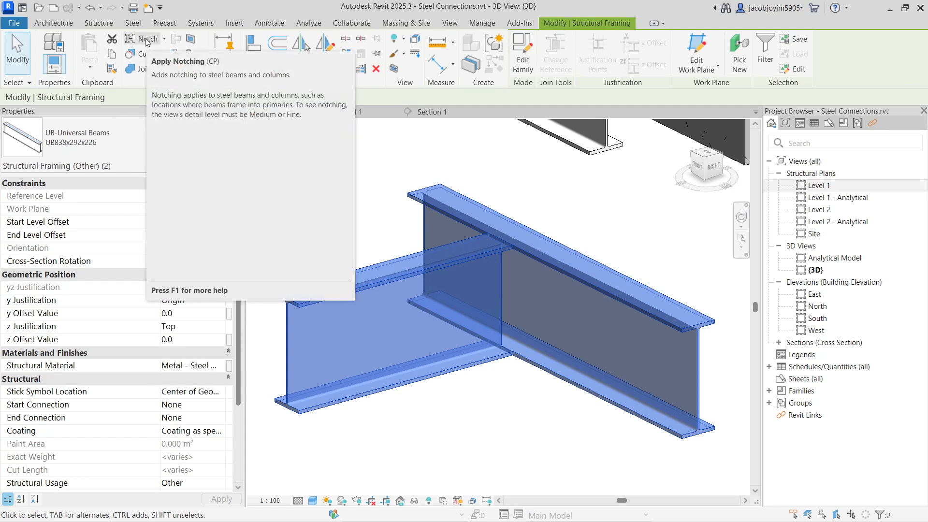
{"action": "left_click", "coordinate": [165, 40]}
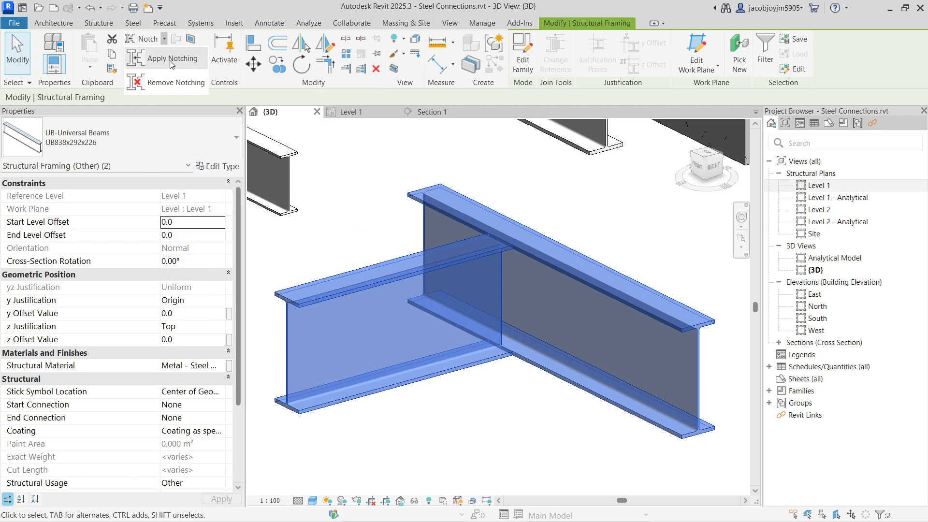
{"action": "left_click", "coordinate": [132, 24]}
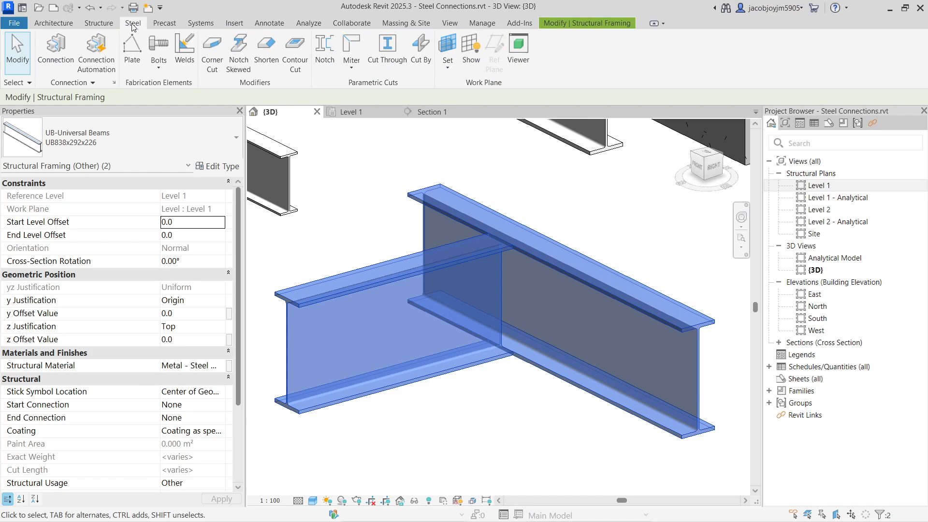
{"action": "left_click", "coordinate": [331, 63]}
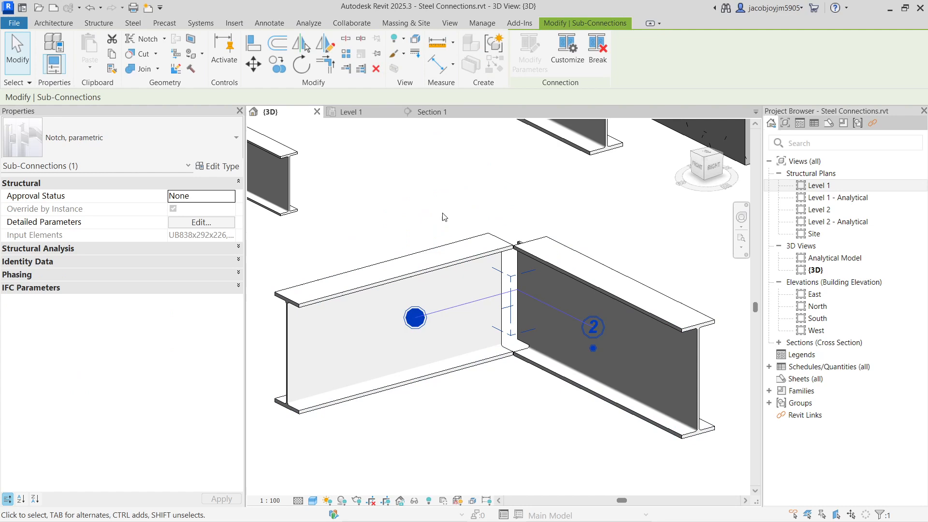
Make the through beam the primary element of the notch so the butting beam is the one coped.
{"action": "middle_click_drag", "start_coordinate": [488, 321], "coordinate": [530, 356], "text": "shift"}
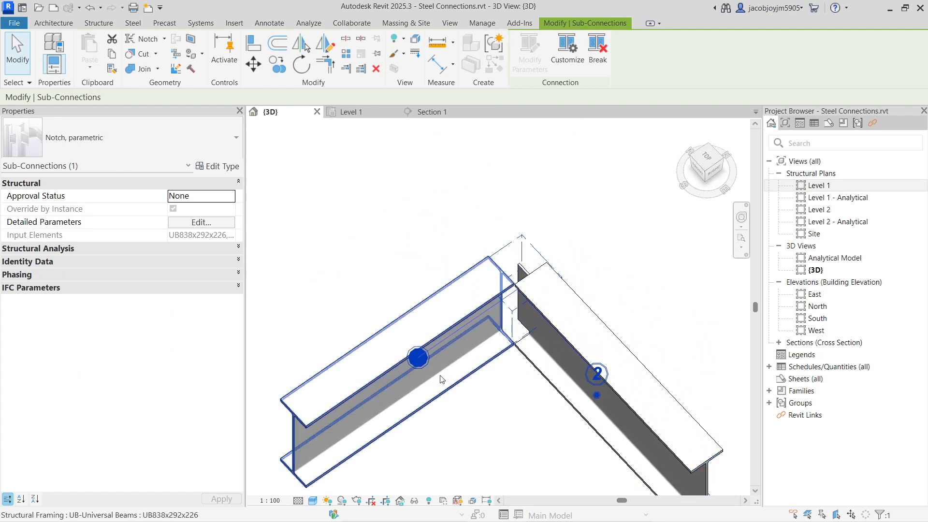
{"action": "left_click", "coordinate": [597, 397]}
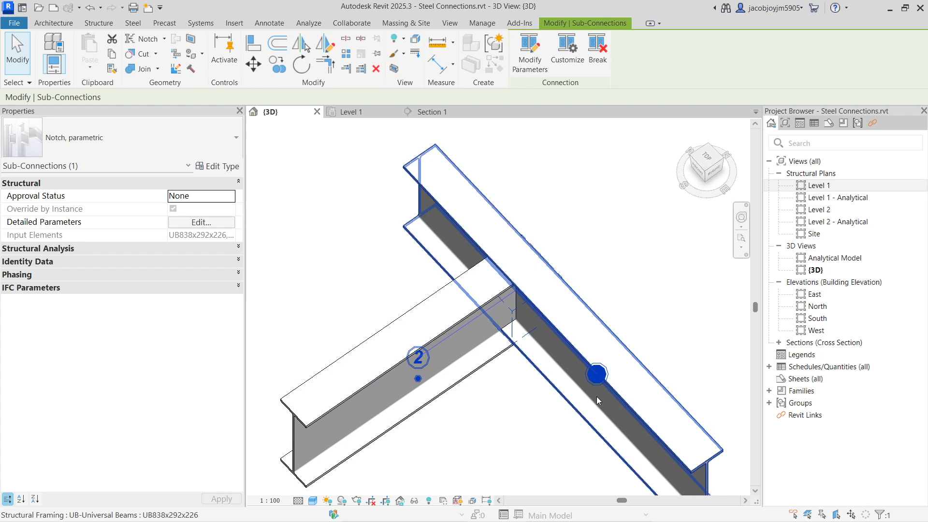
{"action": "middle_click_drag", "start_coordinate": [496, 406], "coordinate": [525, 429], "text": "shift"}
{"action": "left_click", "coordinate": [492, 394]}
{"action": "left_click", "coordinate": [483, 348]}
{"action": "scroll", "coordinate": [488, 358], "scroll_direction": "down", "scroll_amount": 2}
{"action": "left_click", "coordinate": [500, 390]}
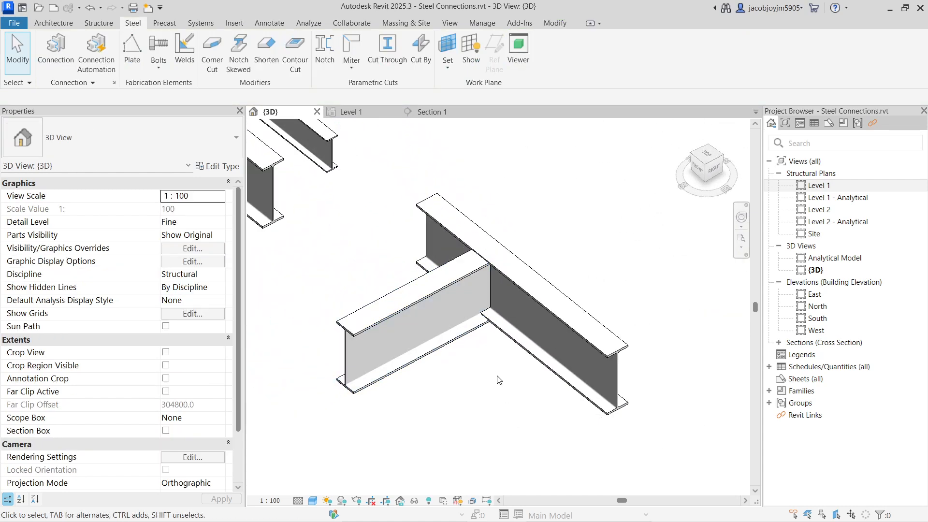
Delete the Miter sub-connection at the corner where two UB838x292x226 beams meet.
{"action": "left_click", "coordinate": [351, 69]}
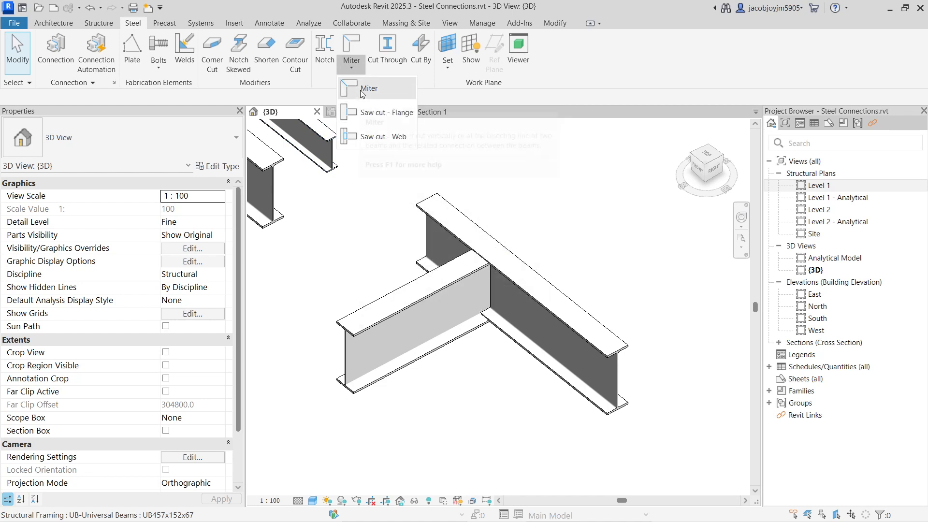
{"action": "scroll", "coordinate": [518, 333], "scroll_direction": "down", "scroll_amount": 4}
{"action": "scroll", "coordinate": [392, 371], "scroll_direction": "up", "scroll_amount": 1}
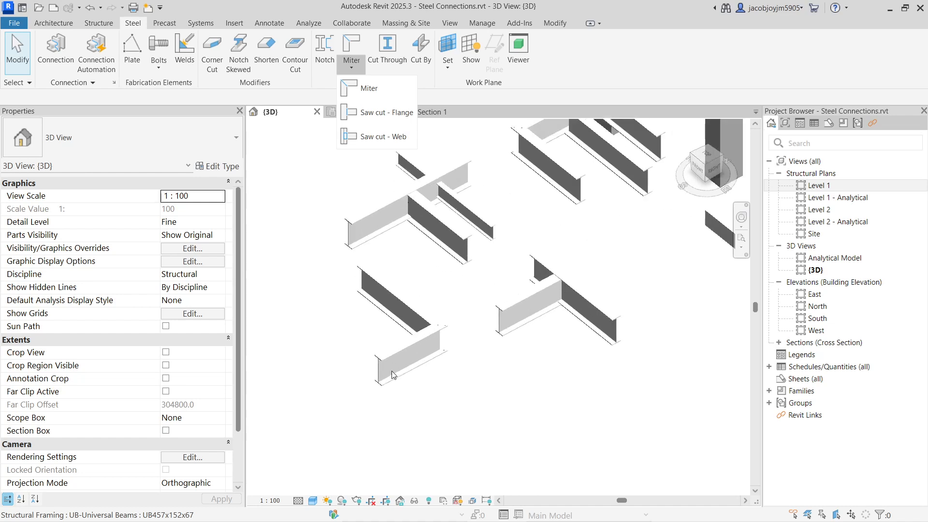
{"action": "left_click", "coordinate": [443, 286]}
{"action": "left_click_drag", "start_coordinate": [416, 277], "coordinate": [472, 398]}
{"action": "middle_click_drag", "start_coordinate": [443, 348], "coordinate": [607, 348], "text": "shift"}
{"action": "scroll", "coordinate": [425, 334], "scroll_direction": "up", "scroll_amount": 5}
{"action": "middle_click_drag", "start_coordinate": [486, 365], "coordinate": [510, 330], "text": "shift"}
{"action": "middle_click_drag", "start_coordinate": [442, 280], "coordinate": [532, 345], "text": "shift"}
{"action": "scroll", "coordinate": [536, 347], "scroll_direction": "down", "scroll_amount": 2}
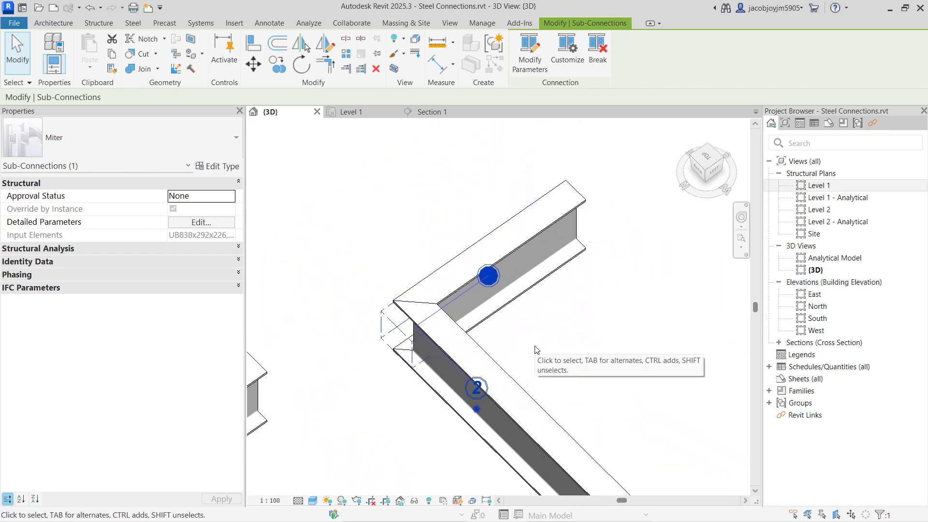
{"action": "key", "text": "Escape"}
{"action": "scroll", "coordinate": [406, 343], "scroll_direction": "up", "scroll_amount": 2}
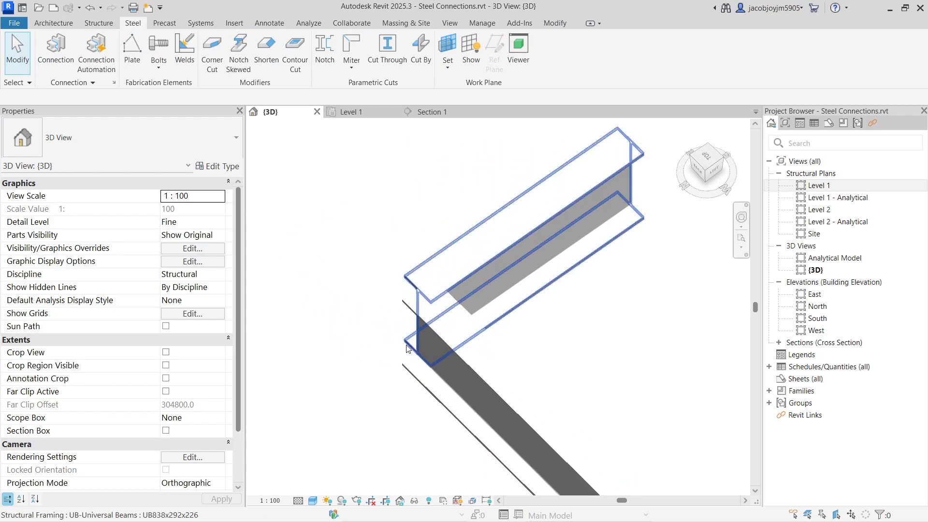
Create a Miter between the two overlapping UB838x292x226 beams at the corner.
{"action": "left_click", "coordinate": [493, 211]}
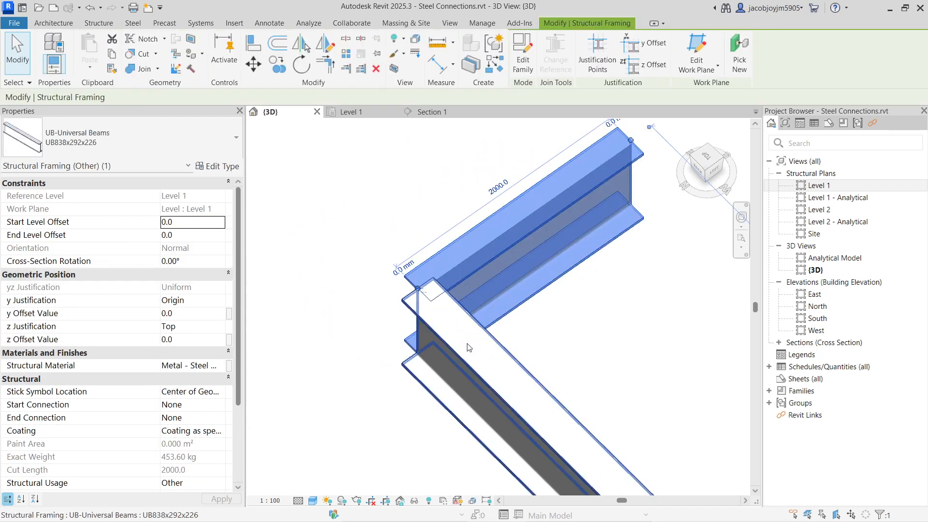
{"action": "left_click", "coordinate": [477, 256]}
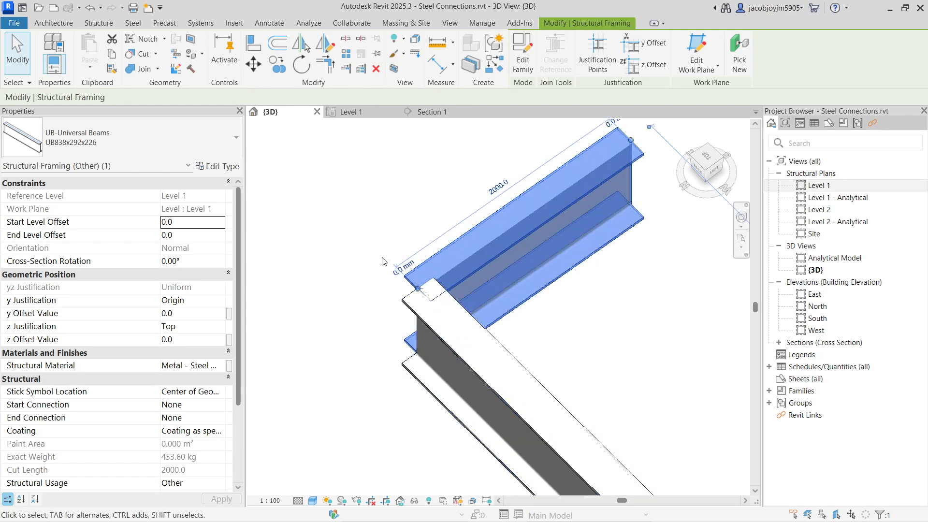
{"action": "key", "text": "Escape"}
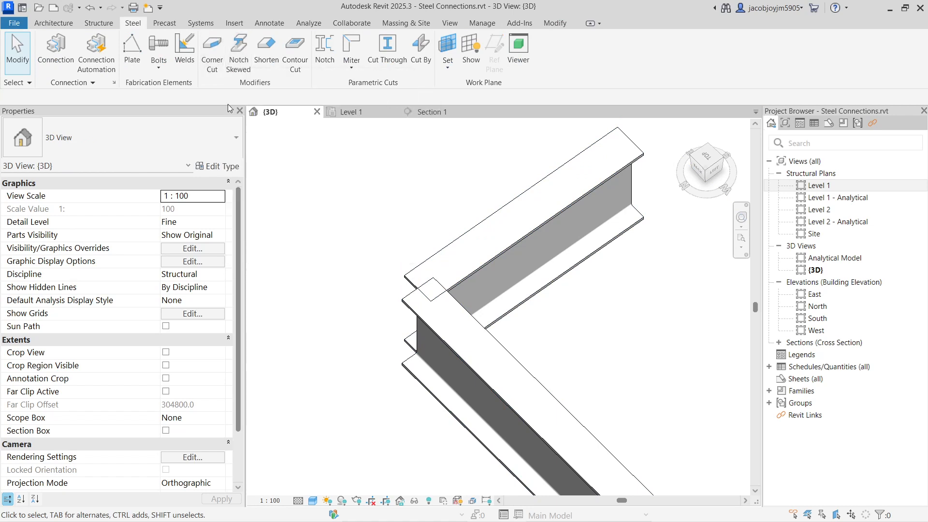
{"action": "left_click", "coordinate": [351, 65]}
{"action": "left_click", "coordinate": [367, 88]}
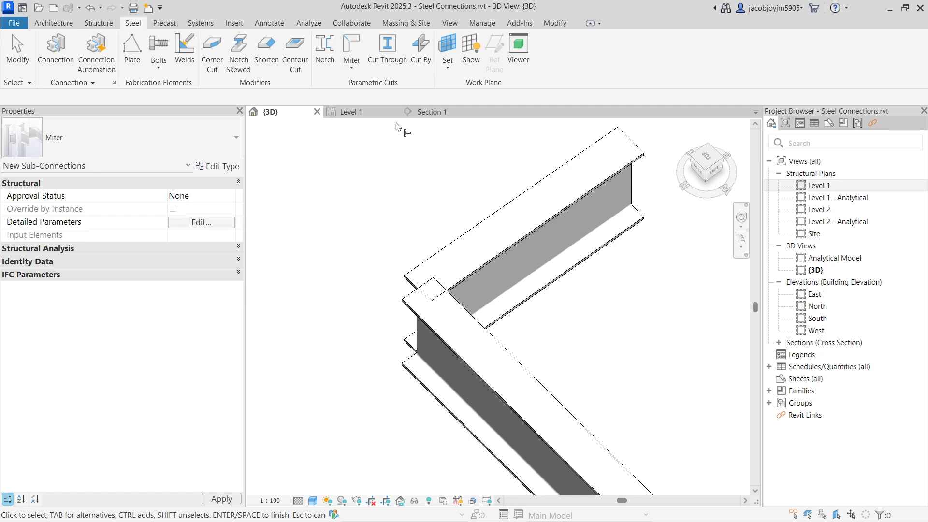
{"action": "left_click", "coordinate": [351, 67]}
{"action": "left_click", "coordinate": [362, 87]}
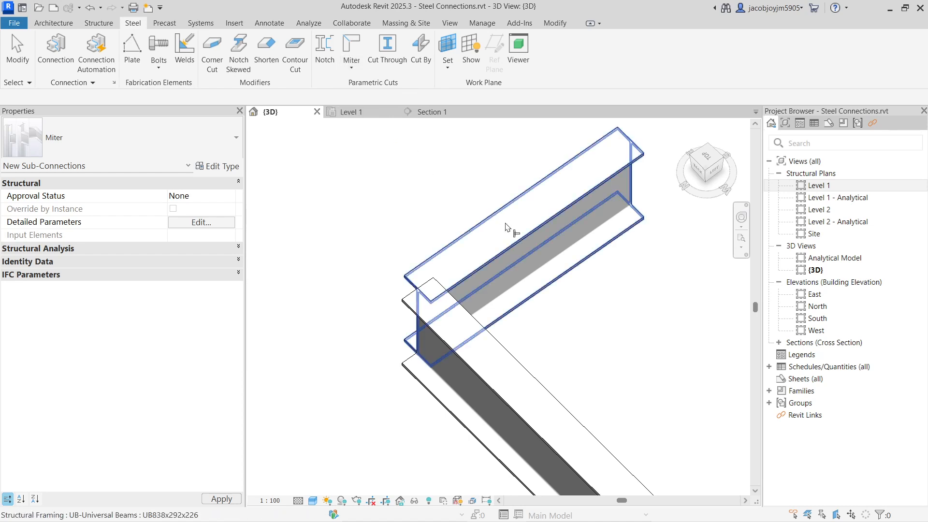
{"action": "left_click", "coordinate": [506, 226]}
{"action": "left_click", "coordinate": [425, 344]}
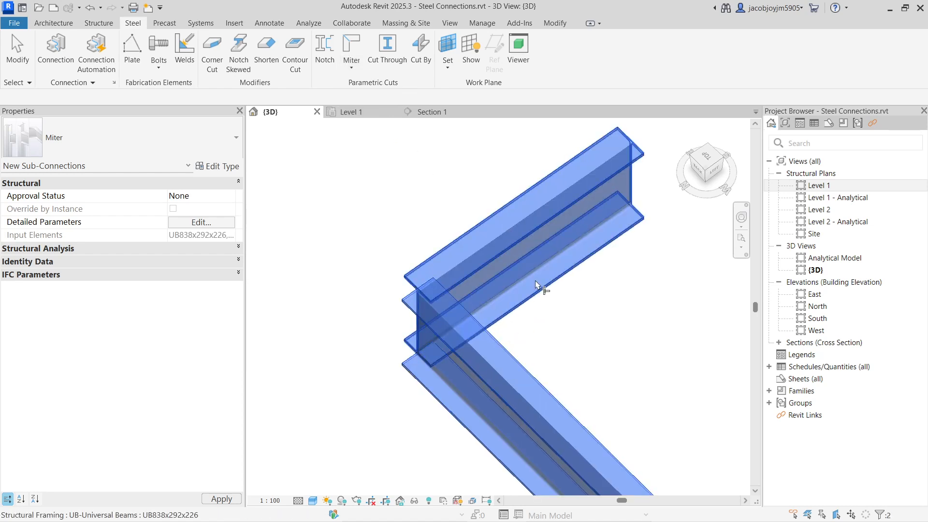
{"action": "right_click", "coordinate": [431, 157]}
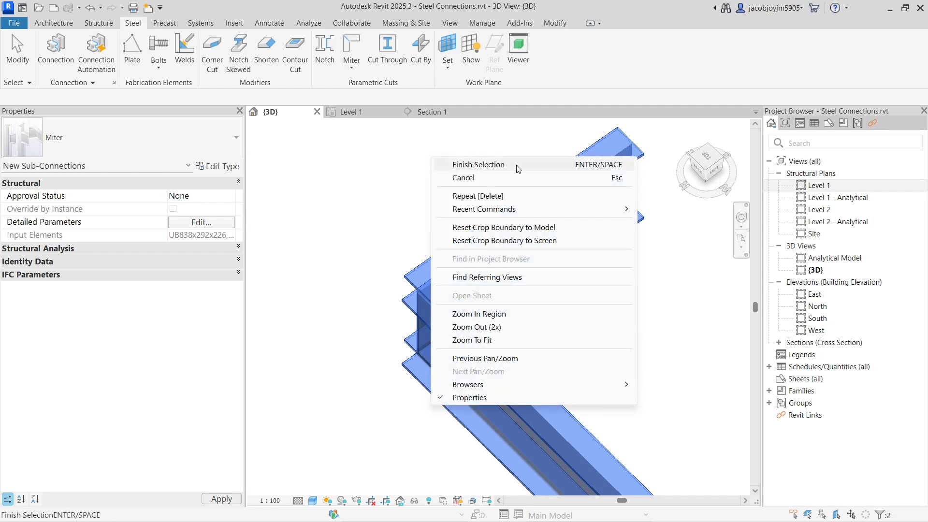
{"action": "left_click", "coordinate": [518, 169]}
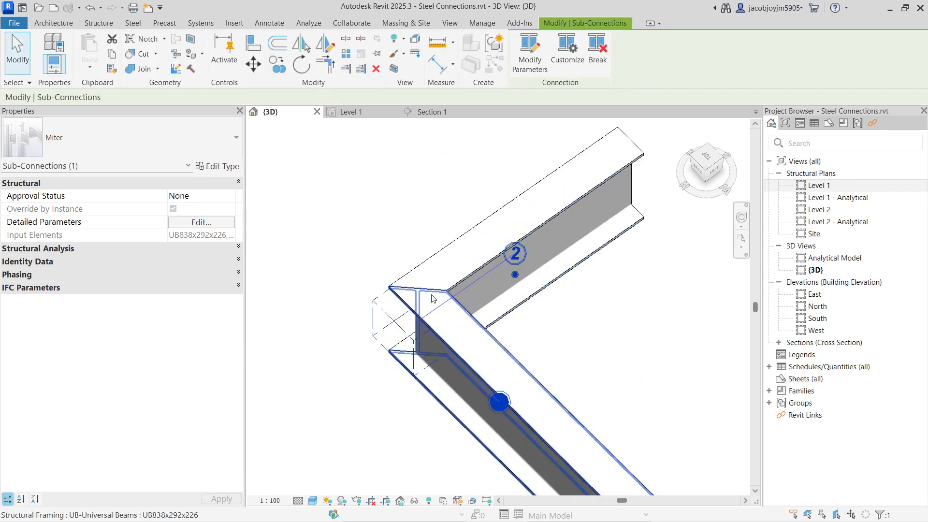
{"action": "left_click", "coordinate": [378, 238]}
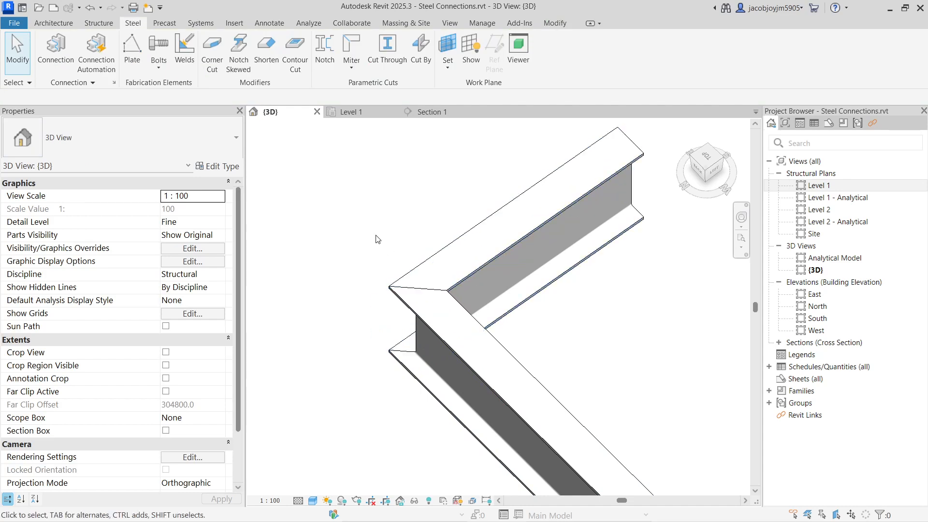
Set the Gap to 6 in the detailed parameters of the corner miter.
{"action": "left_click", "coordinate": [485, 404]}
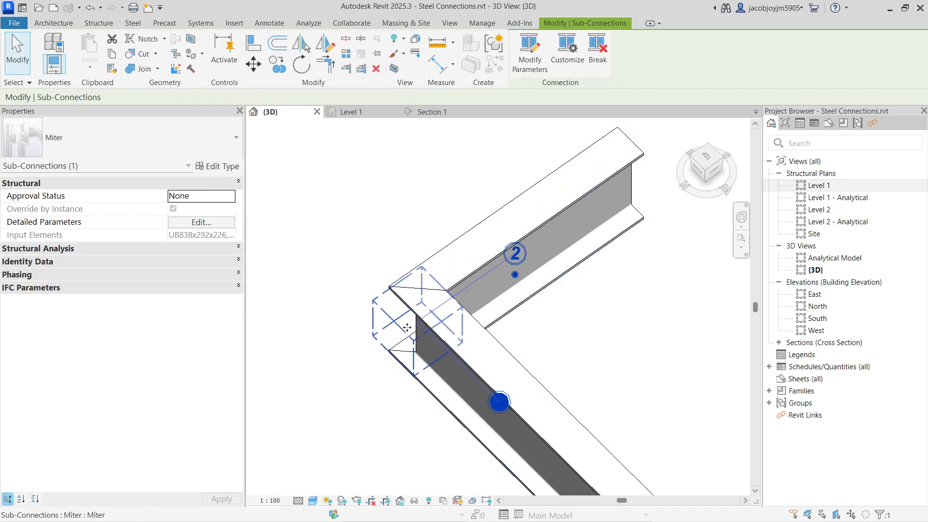
{"action": "left_click", "coordinate": [198, 225]}
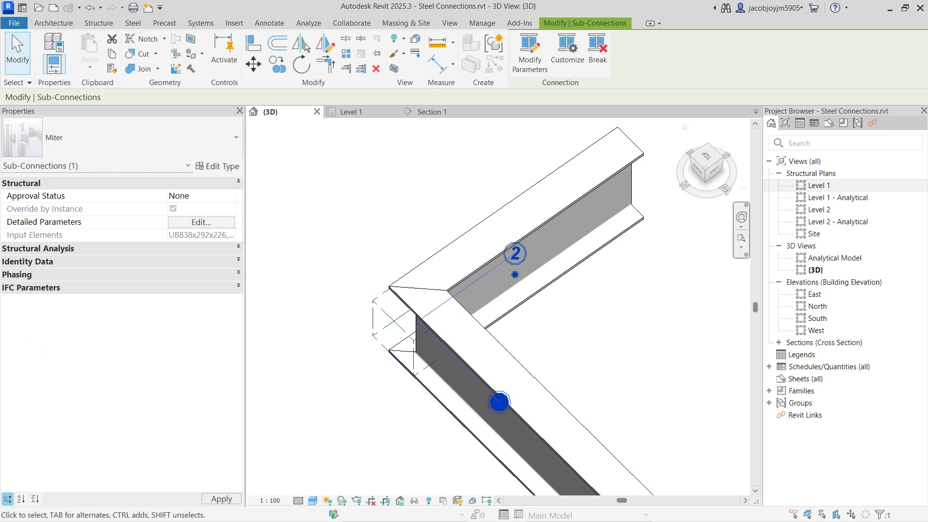
{"action": "left_click_drag", "start_coordinate": [902, 130], "coordinate": [709, 114]}
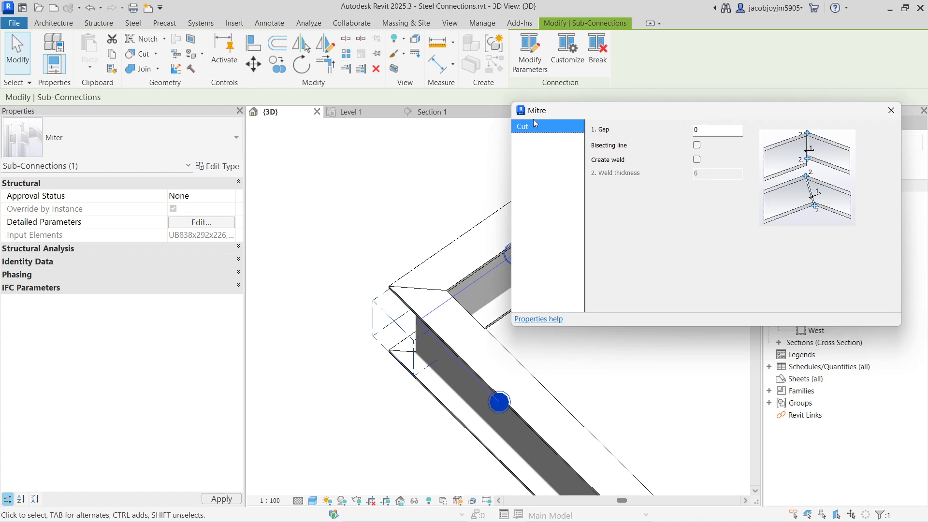
{"action": "double_click", "coordinate": [740, 133]}
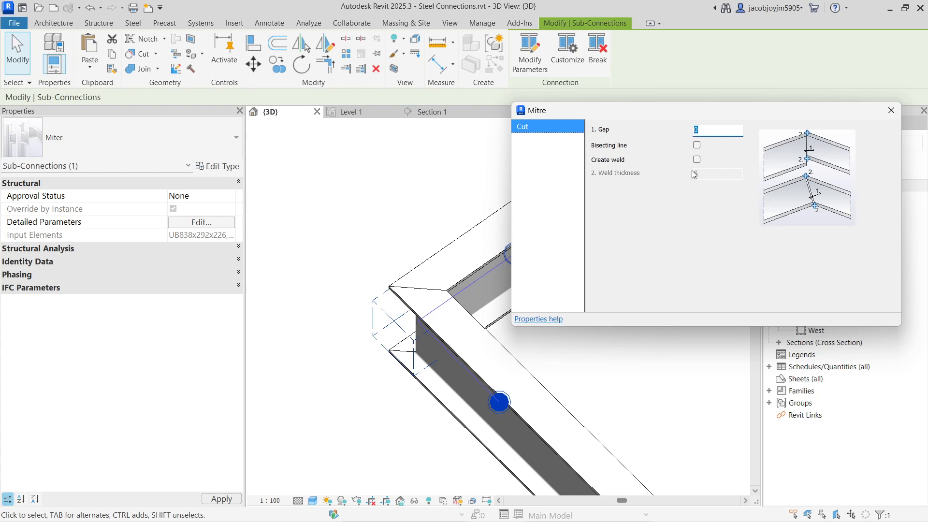
{"action": "type", "text": "6"}
{"action": "scroll", "coordinate": [400, 310], "scroll_direction": "down", "scroll_amount": 5}
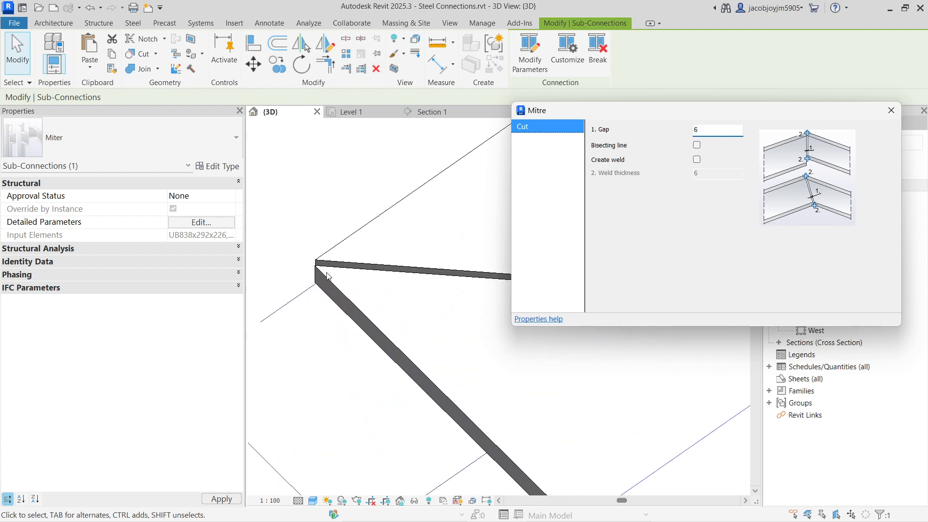
Enable Bisecting line and Create weld for the corner miter and close its parameters.
{"action": "left_click", "coordinate": [696, 145]}
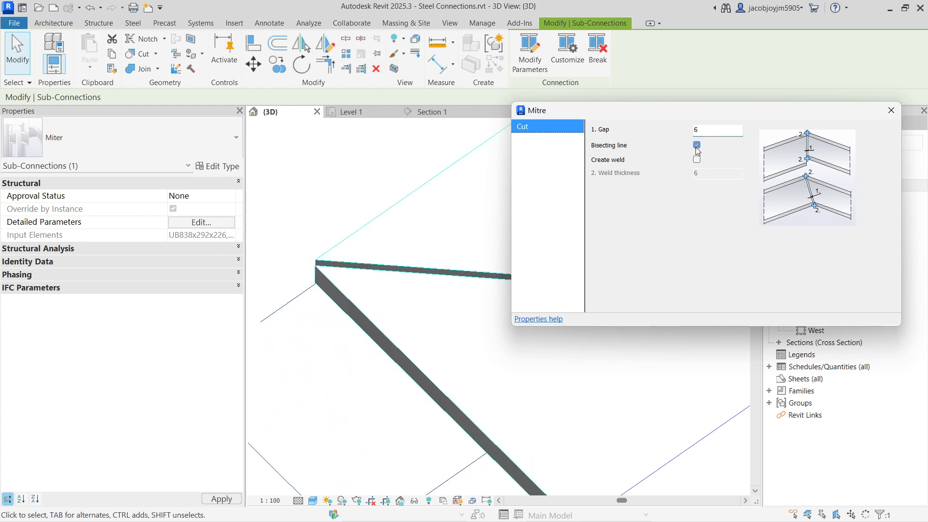
{"action": "scroll", "coordinate": [323, 286], "scroll_direction": "up", "scroll_amount": 5}
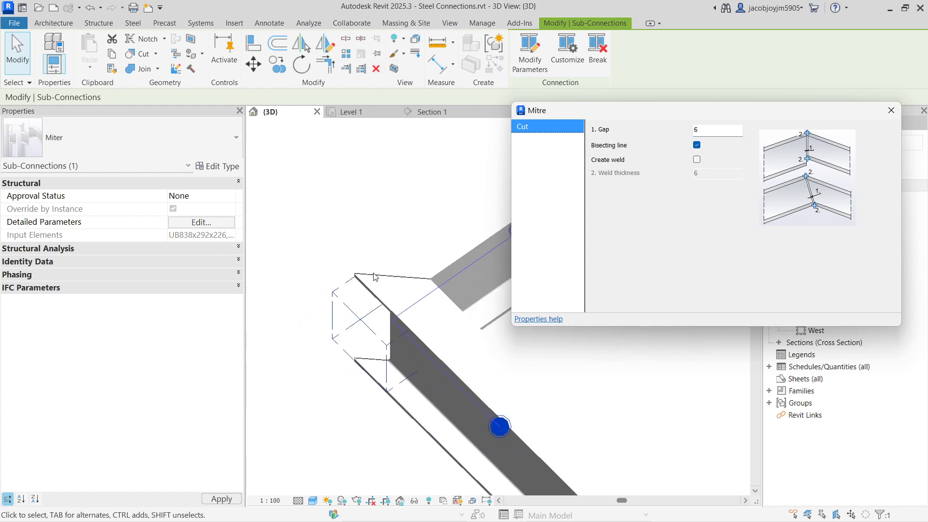
{"action": "left_click", "coordinate": [696, 160]}
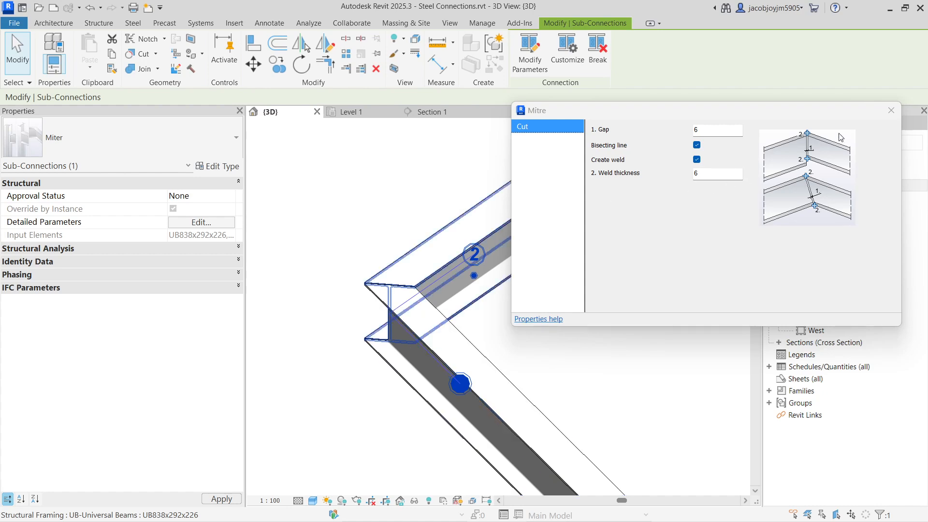
{"action": "left_click", "coordinate": [890, 110]}
Filter a selection at the mitered corner down to the weld and examine its properties.
{"action": "left_click_drag", "start_coordinate": [338, 227], "coordinate": [473, 400]}
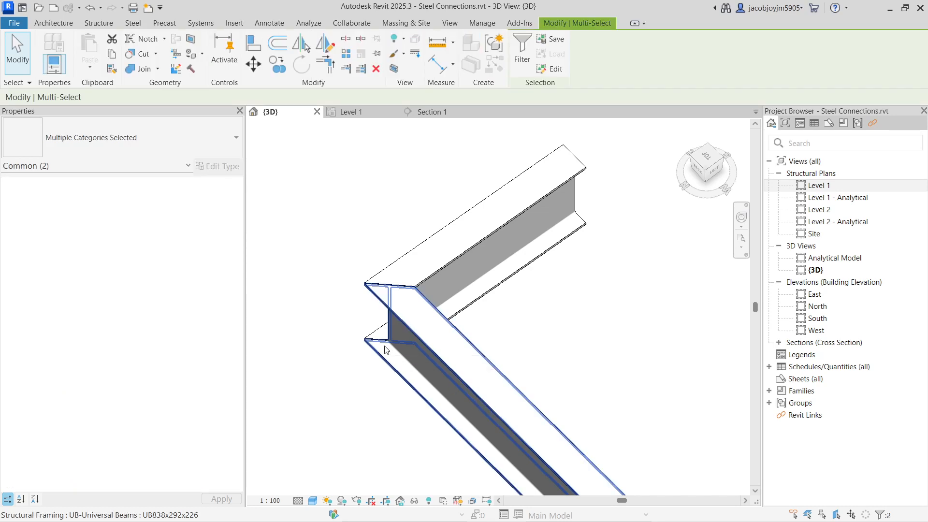
{"action": "left_click", "coordinate": [522, 48]}
{"action": "left_click", "coordinate": [363, 190]}
{"action": "left_click", "coordinate": [428, 355]}
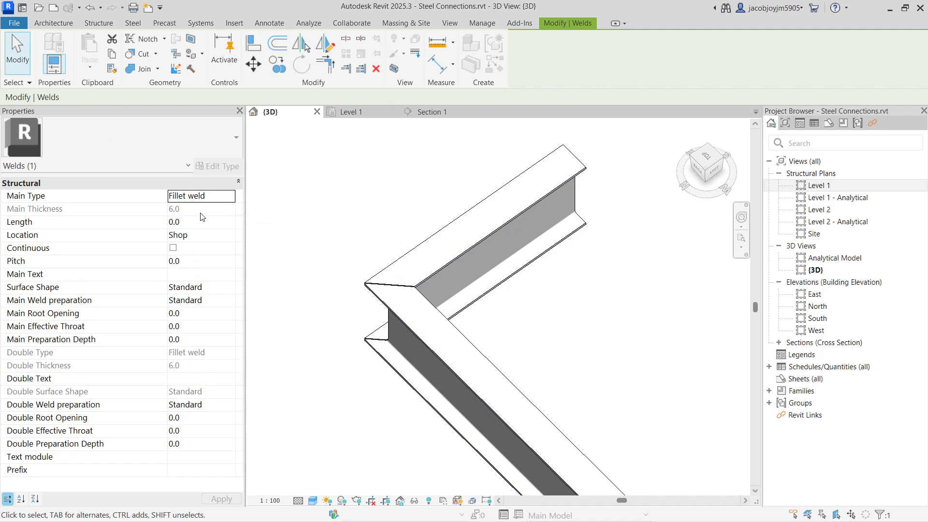
{"action": "left_click", "coordinate": [373, 237]}
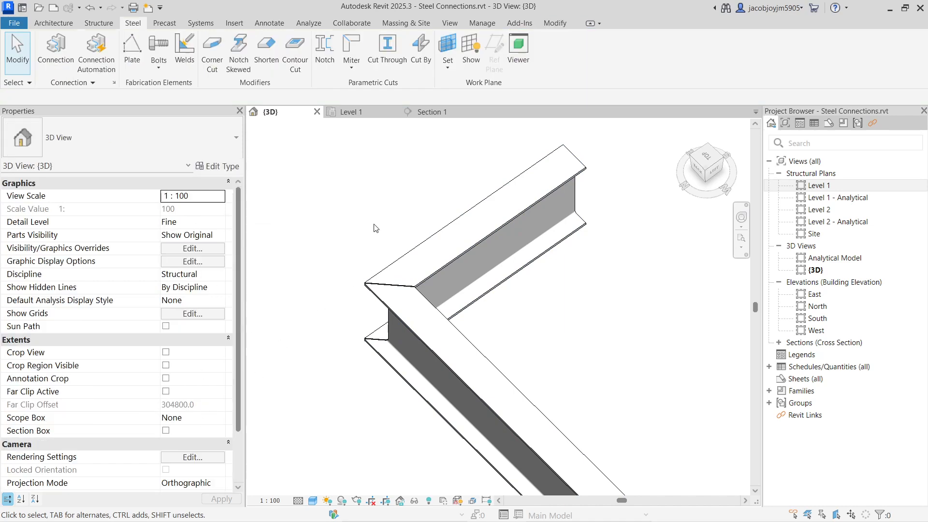
Delete the parametric notch from the T-junction of the two UB838x292x226 beams.
{"action": "scroll", "coordinate": [406, 261], "scroll_direction": "down", "scroll_amount": 3}
{"action": "left_click", "coordinate": [351, 70]}
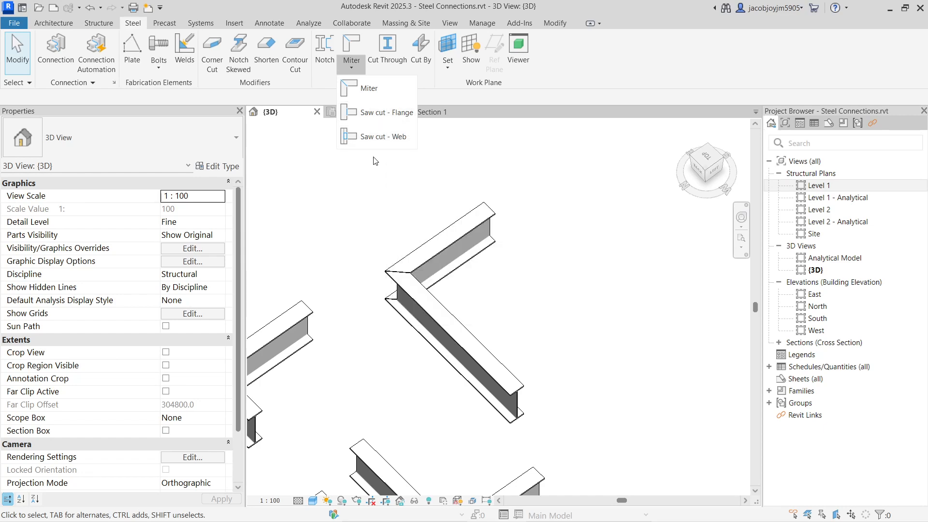
{"action": "scroll", "coordinate": [572, 234], "scroll_direction": "down", "scroll_amount": 2}
{"action": "scroll", "coordinate": [380, 337], "scroll_direction": "up", "scroll_amount": 3}
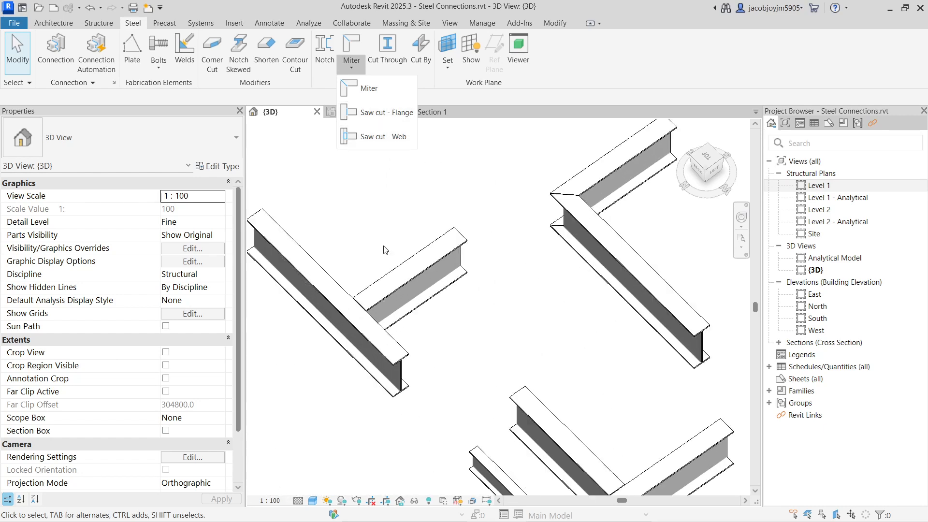
{"action": "left_click_drag", "start_coordinate": [326, 223], "coordinate": [399, 407]}
{"action": "middle_click_drag", "start_coordinate": [435, 344], "coordinate": [309, 331], "text": "shift"}
{"action": "middle_click_drag", "start_coordinate": [584, 343], "coordinate": [322, 312], "text": "shift"}
{"action": "scroll", "coordinate": [323, 312], "scroll_direction": "up", "scroll_amount": 6}
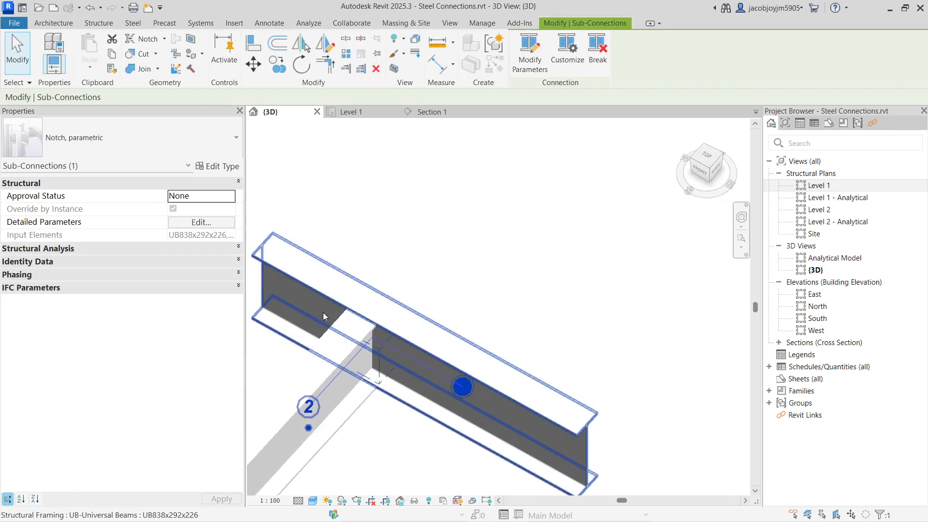
{"action": "key", "text": "Escape"}
Apply a Saw cut - Flange between the two UB838x292x226 beams at the T-junction.
{"action": "scroll", "coordinate": [323, 314], "scroll_direction": "down", "scroll_amount": 4}
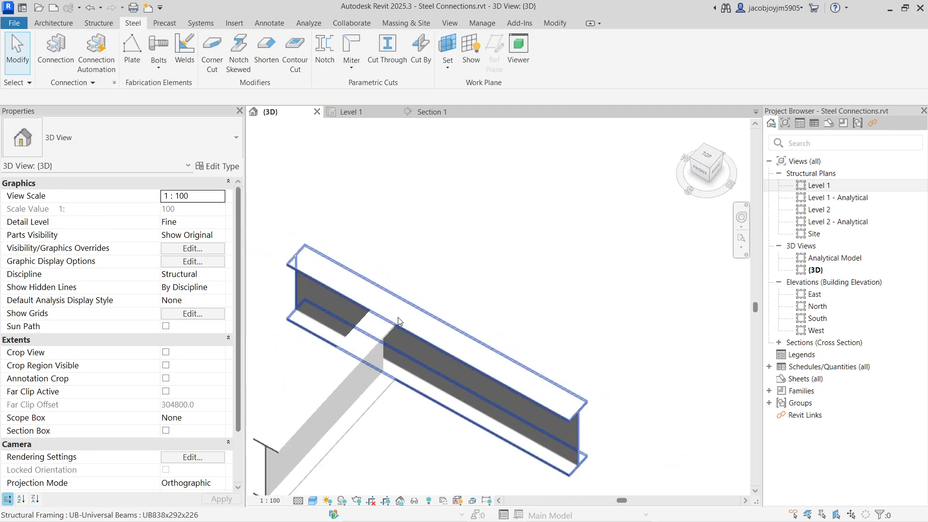
{"action": "left_click", "coordinate": [376, 336]}
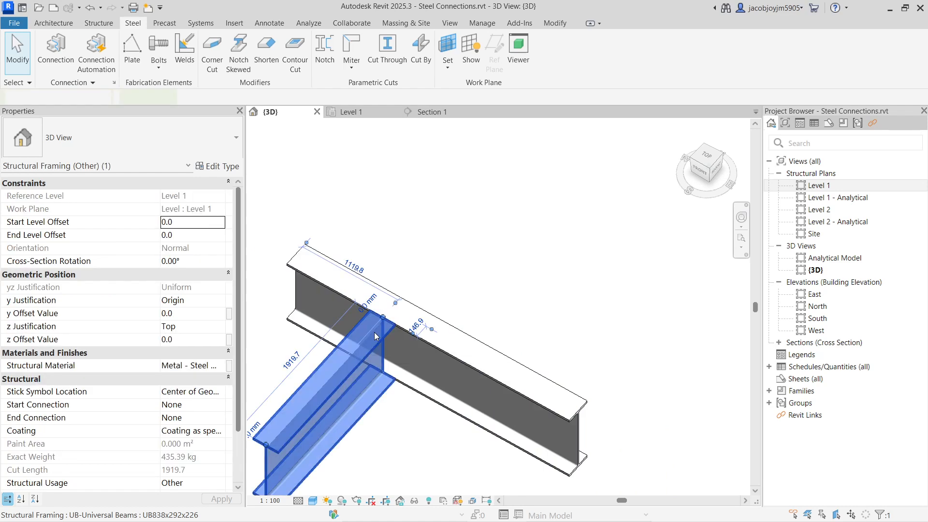
{"action": "left_click", "coordinate": [464, 337], "text": "ctrl"}
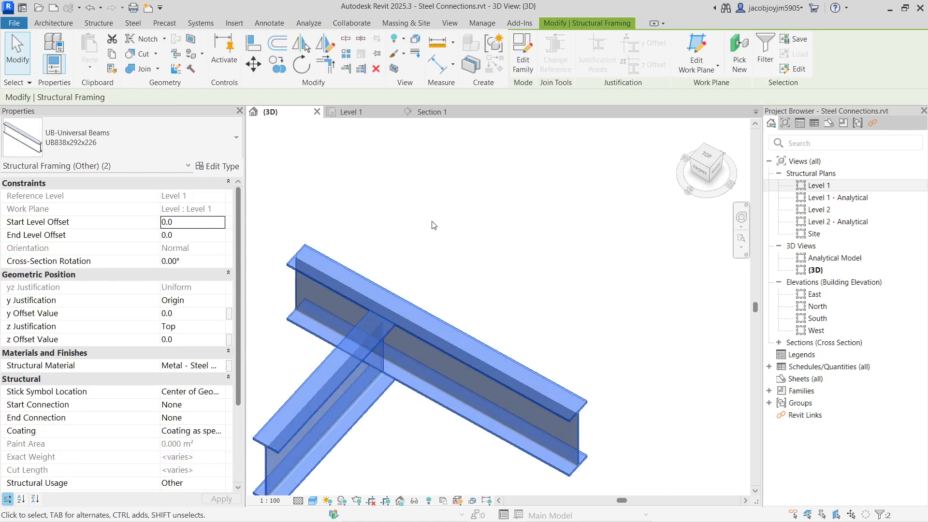
{"action": "left_click", "coordinate": [133, 23]}
{"action": "left_click", "coordinate": [352, 66]}
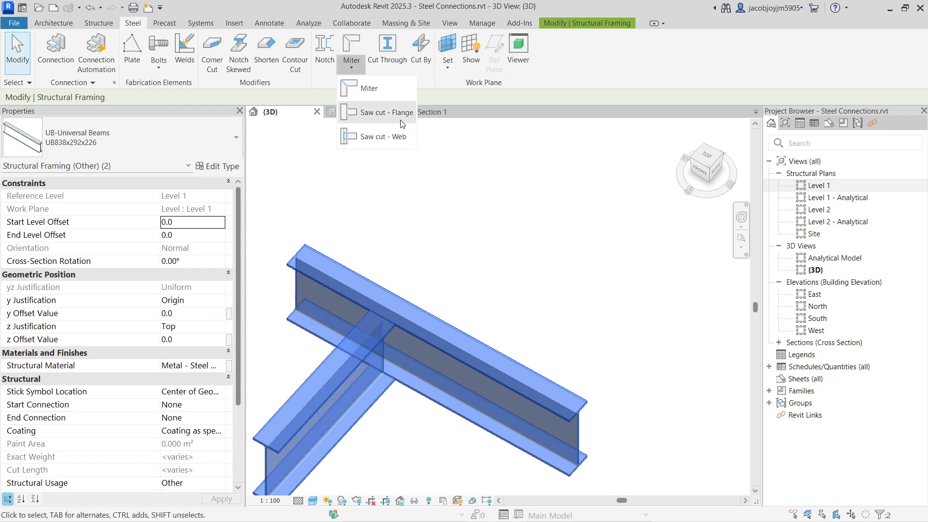
{"action": "left_click", "coordinate": [377, 113]}
{"action": "left_click", "coordinate": [499, 271]}
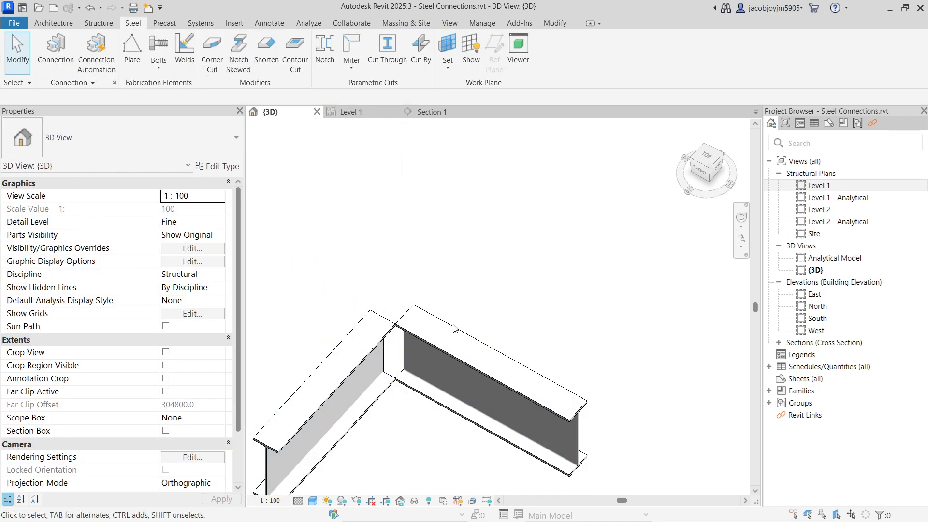
Make the long continuous beam primary in the flange saw cut and inspect the trimmed end of the other beam.
{"action": "left_click", "coordinate": [438, 331]}
{"action": "left_click", "coordinate": [481, 236]}
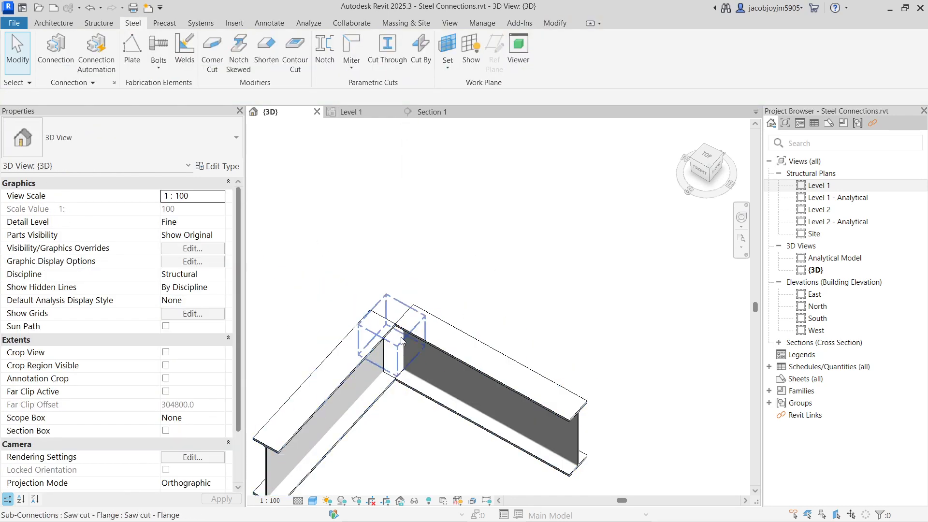
{"action": "left_click", "coordinate": [393, 355]}
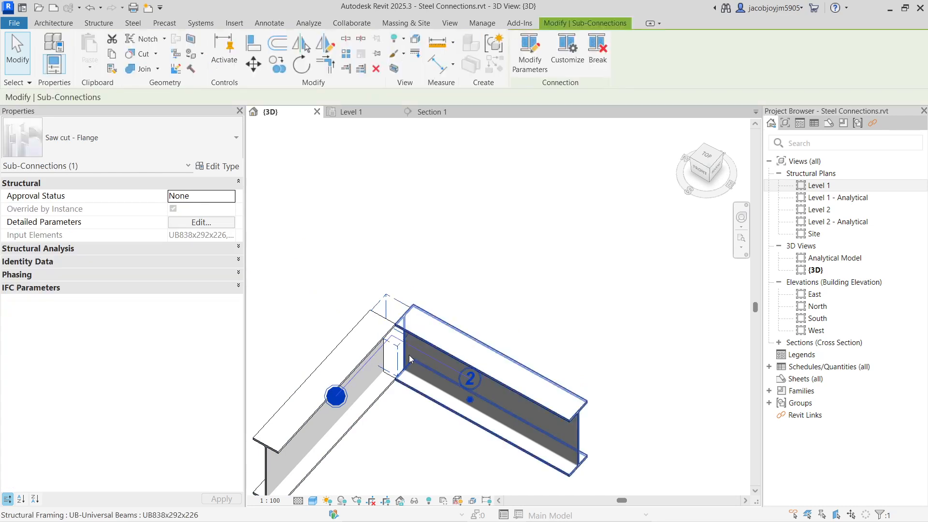
{"action": "left_click", "coordinate": [471, 402]}
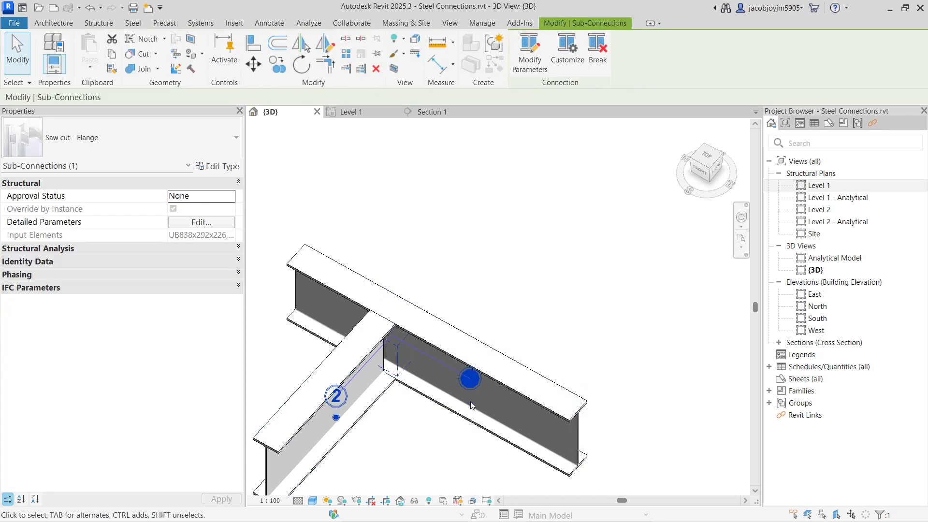
{"action": "middle_click_drag", "start_coordinate": [397, 346], "coordinate": [363, 329], "text": "shift"}
{"action": "scroll", "coordinate": [364, 326], "scroll_direction": "up", "scroll_amount": 6}
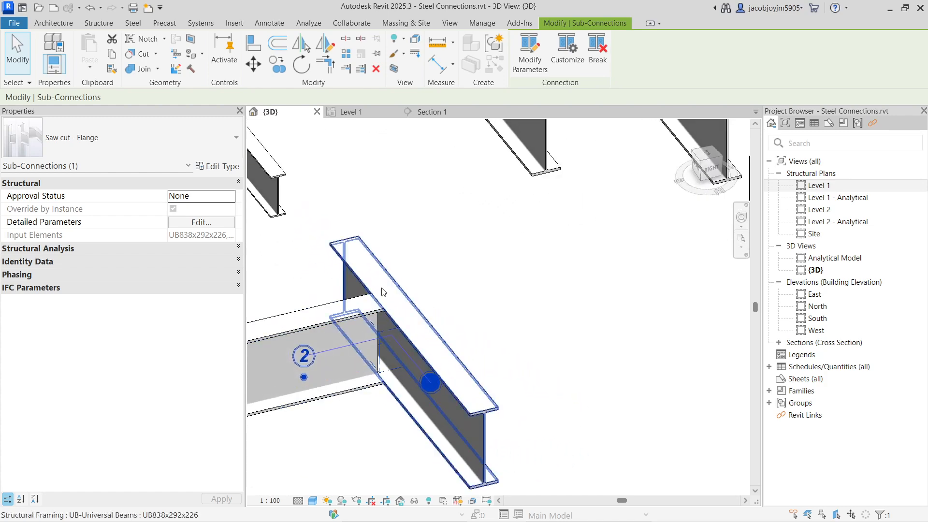
{"action": "scroll", "coordinate": [370, 252], "scroll_direction": "up", "scroll_amount": 3}
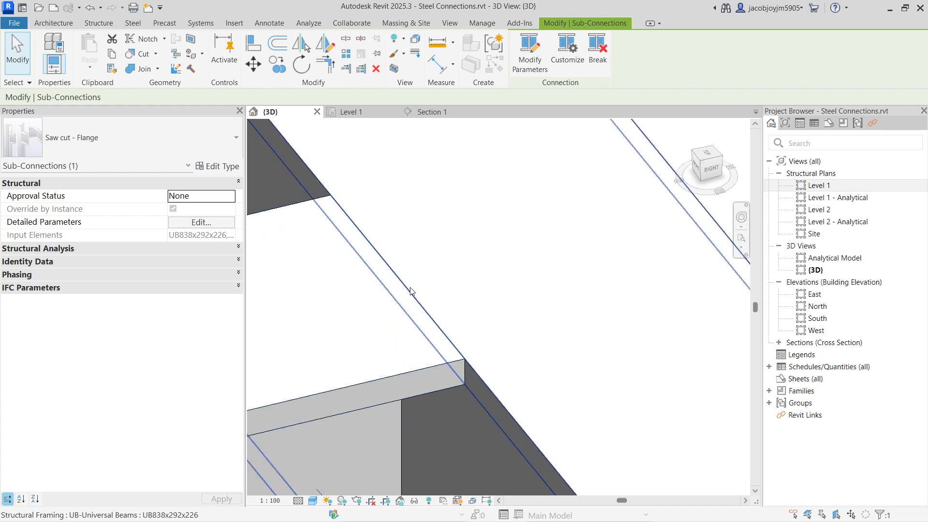
{"action": "scroll", "coordinate": [409, 290], "scroll_direction": "down", "scroll_amount": 6}
{"action": "middle_click_drag", "start_coordinate": [483, 304], "coordinate": [498, 307], "text": "shift"}
{"action": "scroll", "coordinate": [467, 335], "scroll_direction": "down", "scroll_amount": 2}
Delete the flange saw cut from the T-junction.
{"action": "left_click", "coordinate": [495, 255]}
{"action": "left_click_drag", "start_coordinate": [428, 205], "coordinate": [506, 414]}
{"action": "left_click", "coordinate": [507, 419]}
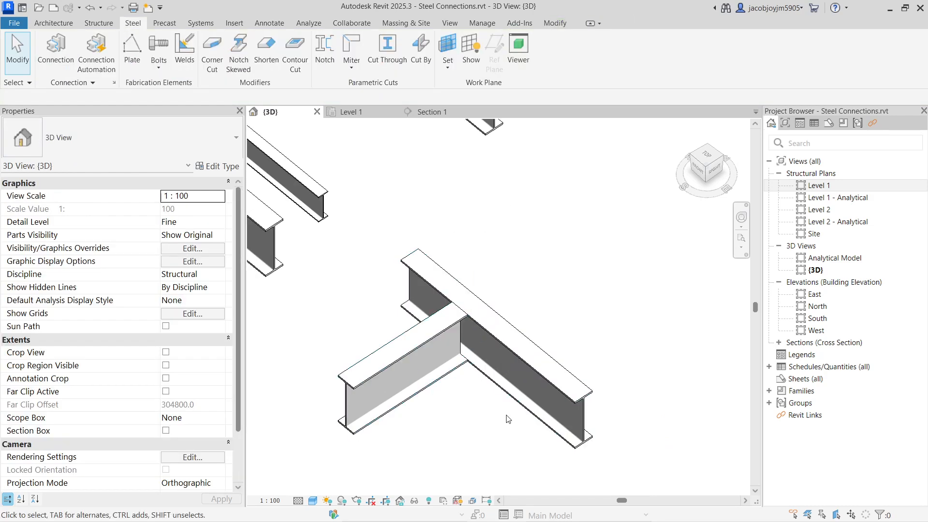
Apply a Saw cut - Web between the two UB838x292x226 beams at the T-junction.
{"action": "left_click", "coordinate": [494, 306]}
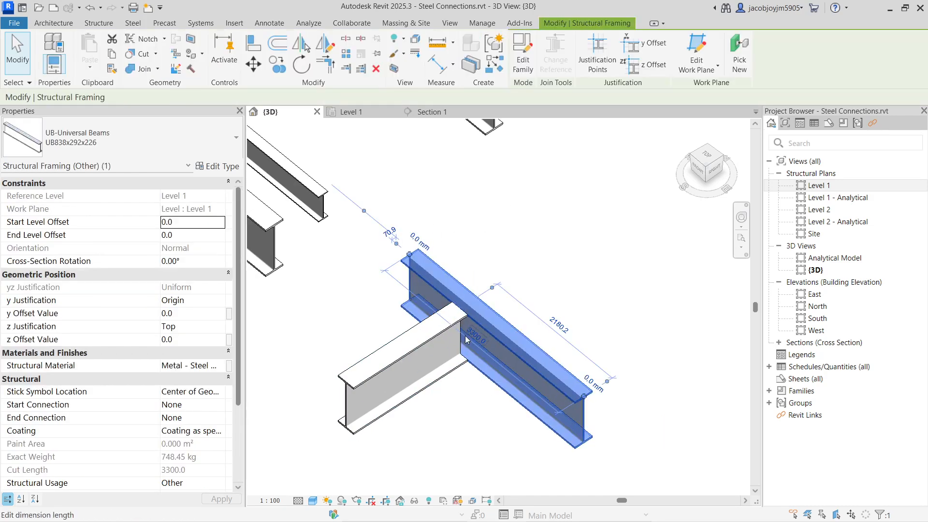
{"action": "left_click", "coordinate": [426, 355], "text": "ctrl"}
{"action": "scroll", "coordinate": [427, 354], "scroll_direction": "up", "scroll_amount": 4}
{"action": "middle_click_drag", "start_coordinate": [426, 355], "coordinate": [470, 402]}
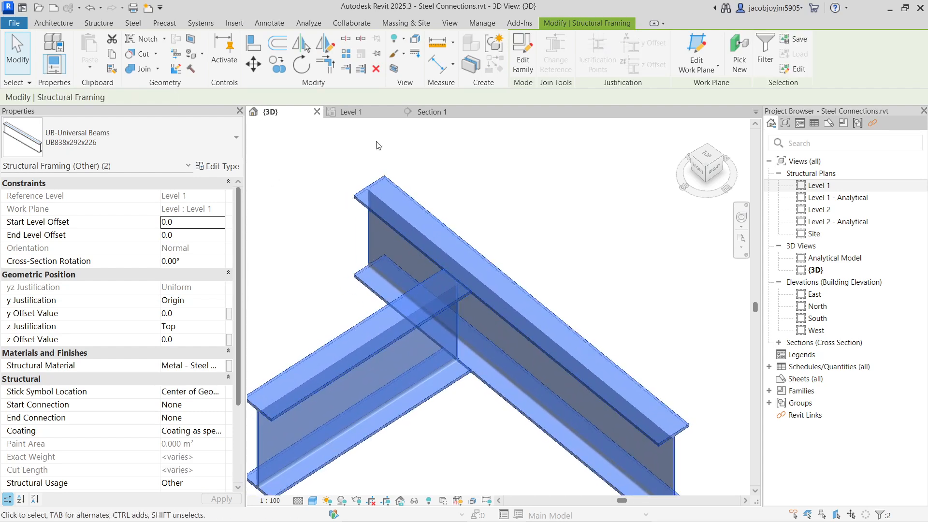
{"action": "left_click", "coordinate": [134, 24]}
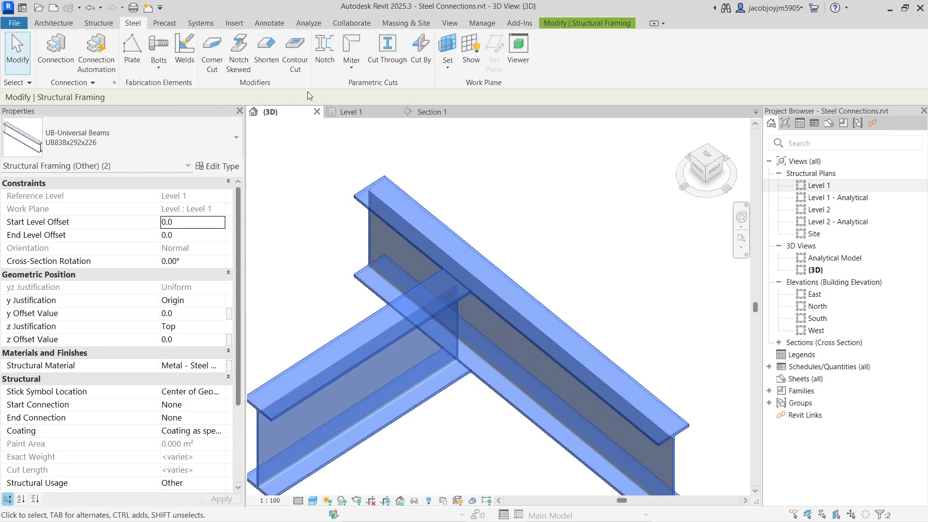
{"action": "left_click", "coordinate": [353, 69]}
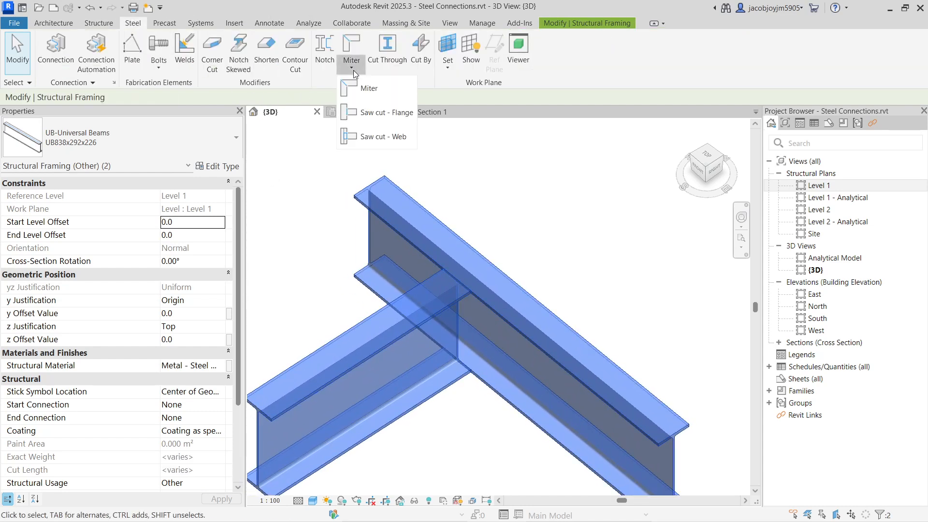
{"action": "left_click", "coordinate": [395, 137]}
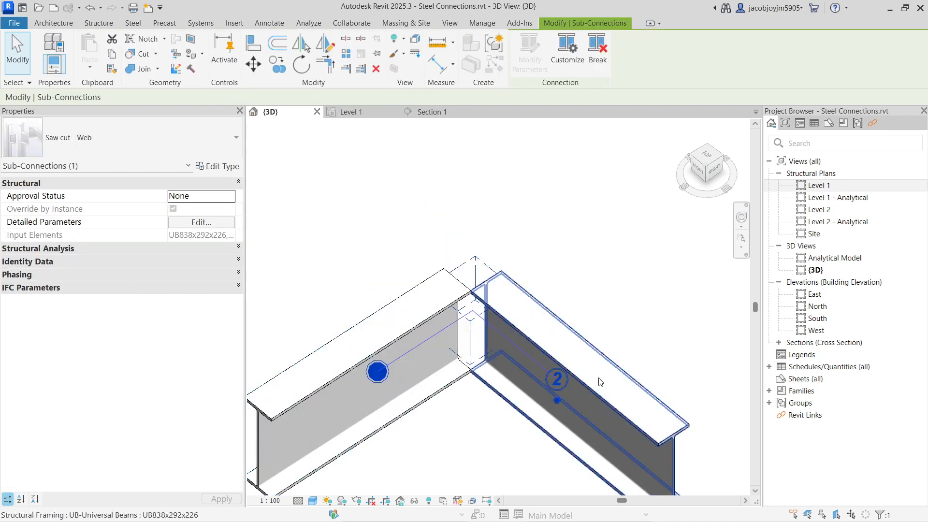
Make the long continuous beam primary in the web saw cut and check the shorter beam's end.
{"action": "left_click", "coordinate": [556, 404]}
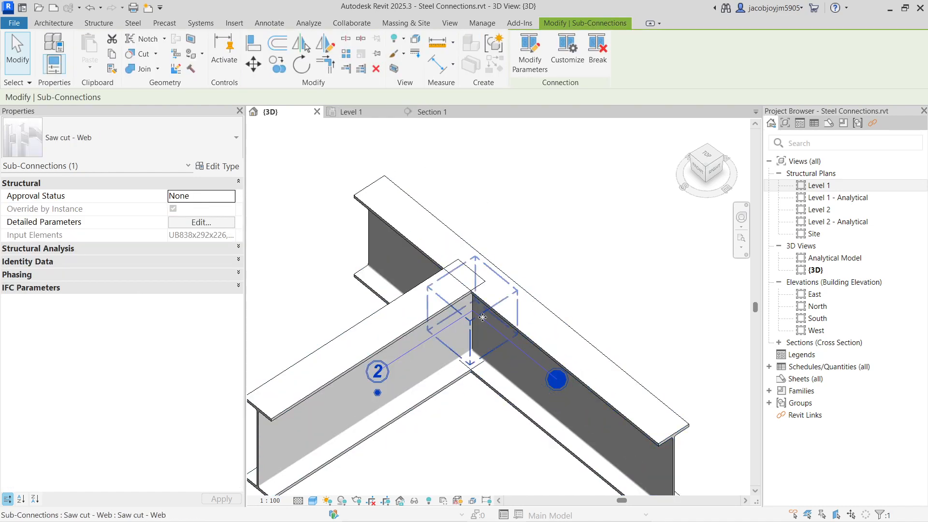
{"action": "left_click", "coordinate": [435, 319]}
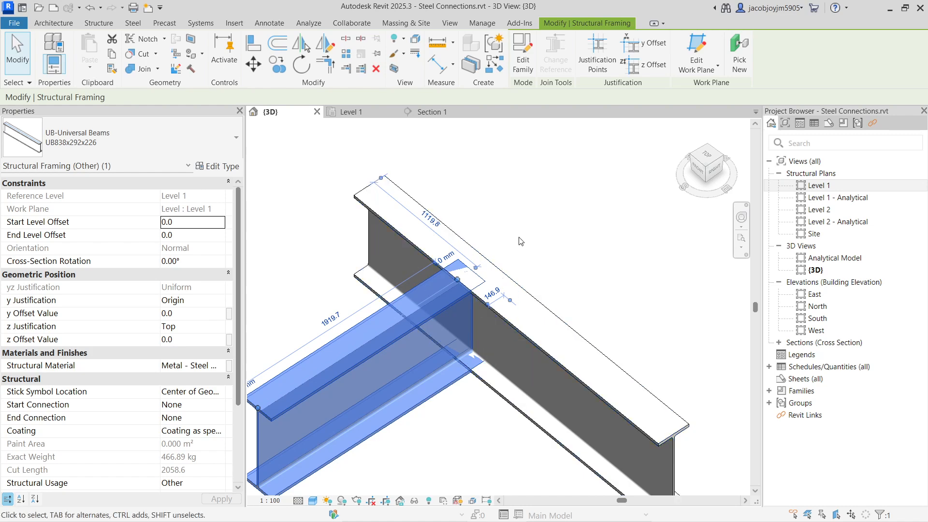
{"action": "left_click", "coordinate": [437, 163]}
Delete the web saw cut from the T-junction.
{"action": "left_click_drag", "start_coordinate": [419, 155], "coordinate": [532, 462]}
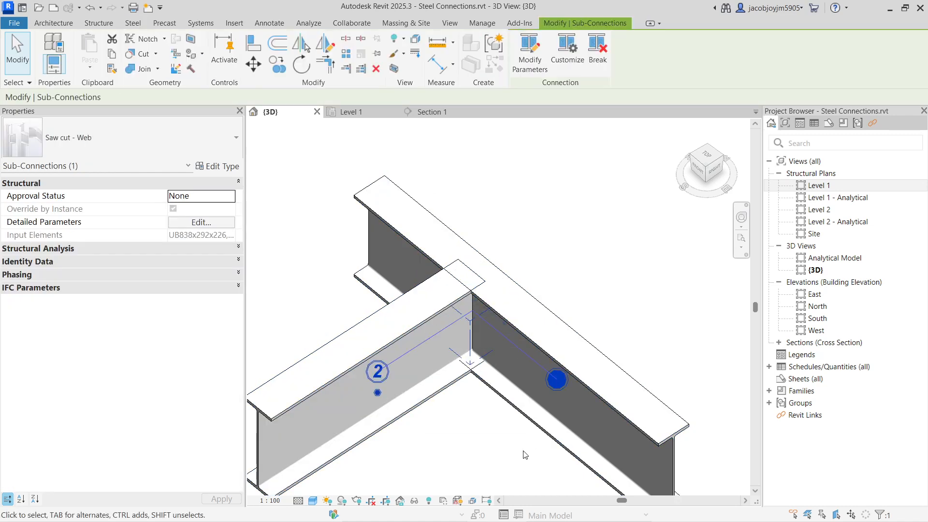
{"action": "left_click", "coordinate": [525, 454]}
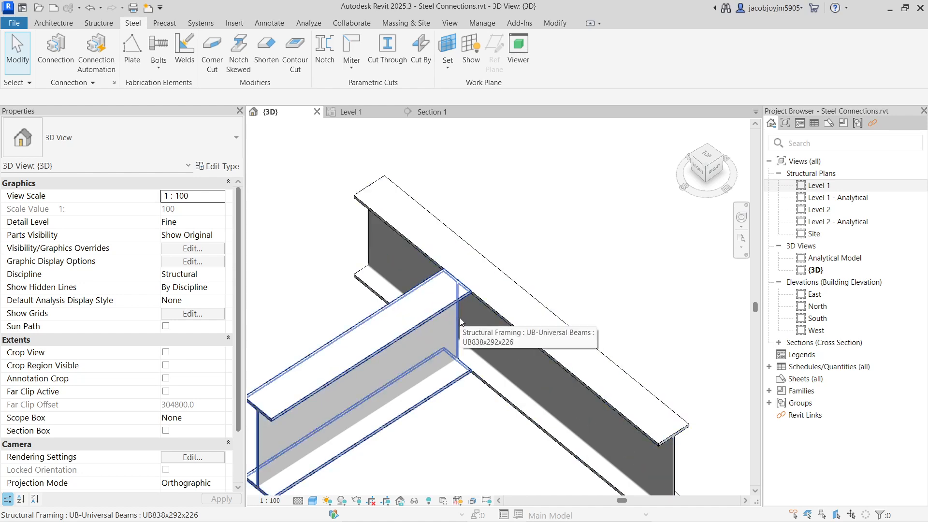
{"action": "left_click", "coordinate": [352, 69]}
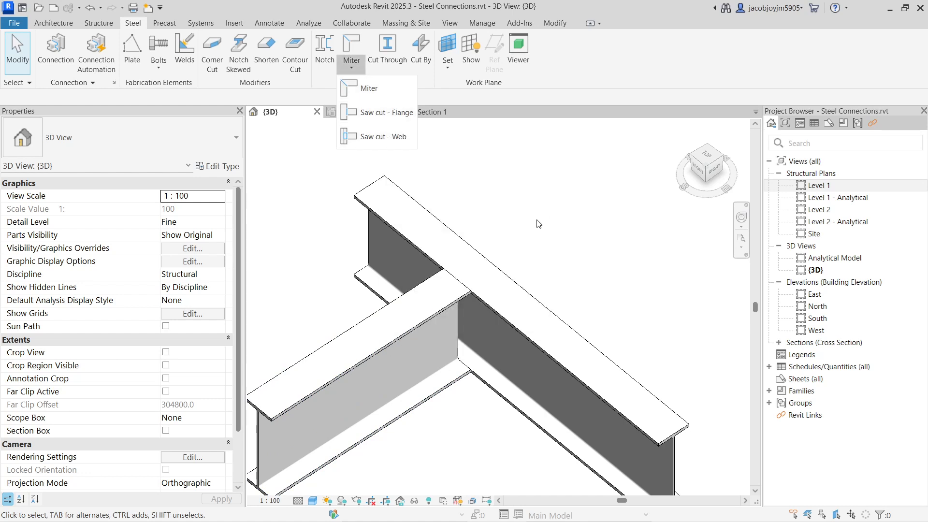
{"action": "left_click", "coordinate": [538, 223]}
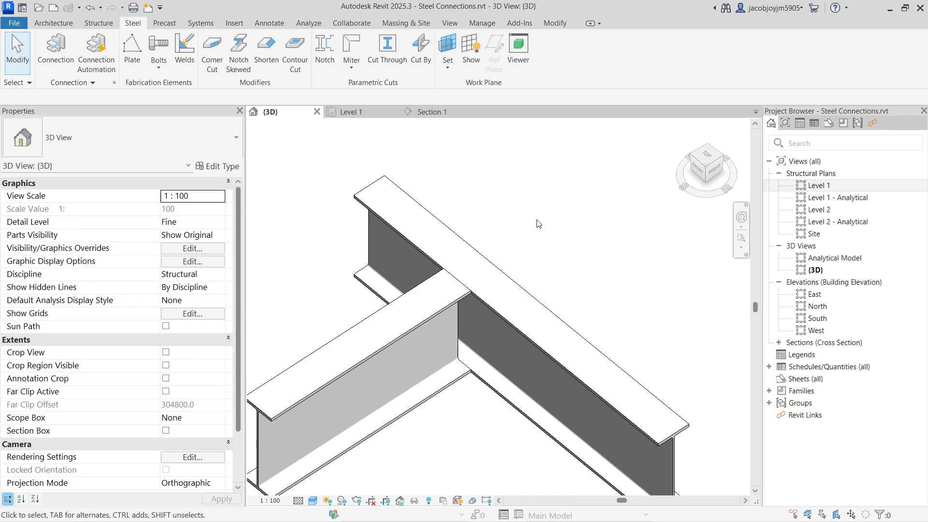
Create a Miter between the long continuous beam and the shorter beam meeting it at the T-junction.
{"action": "left_click", "coordinate": [474, 279]}
{"action": "left_click", "coordinate": [436, 318], "text": "ctrl"}
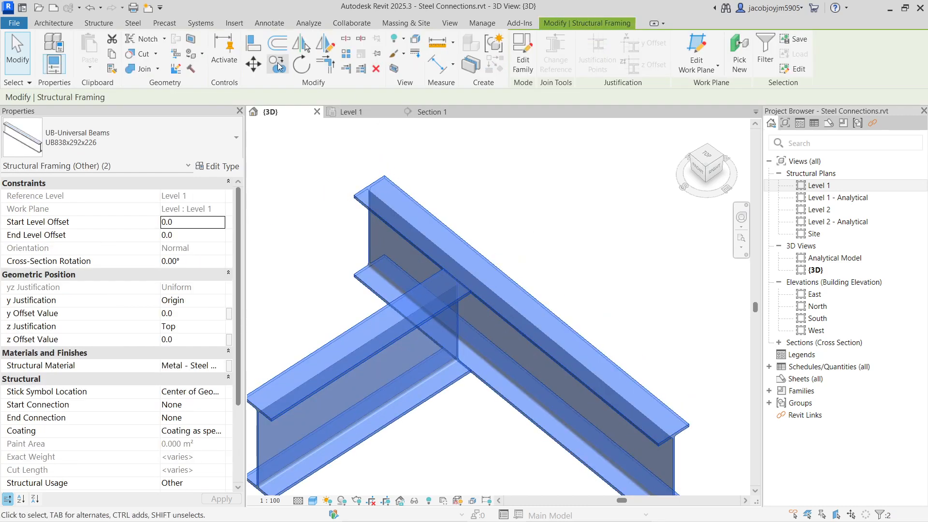
{"action": "left_click", "coordinate": [137, 24]}
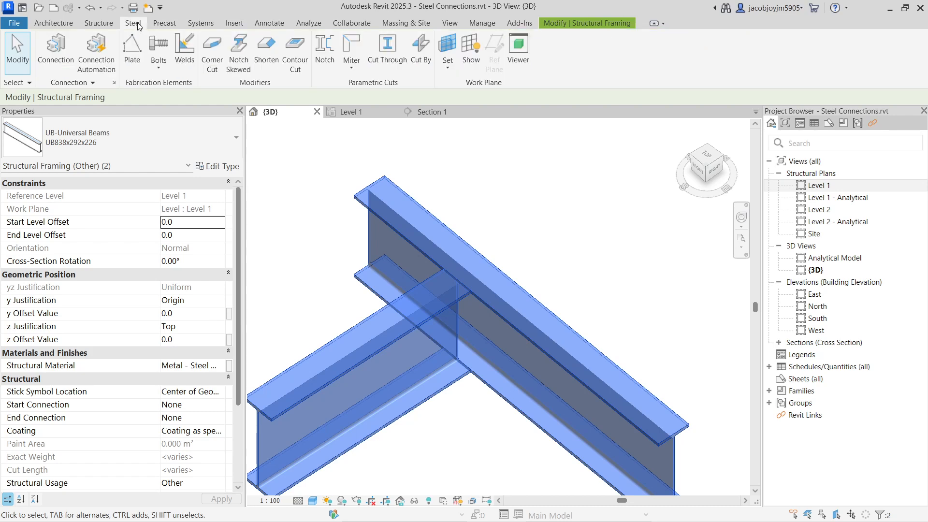
{"action": "left_click", "coordinate": [358, 74]}
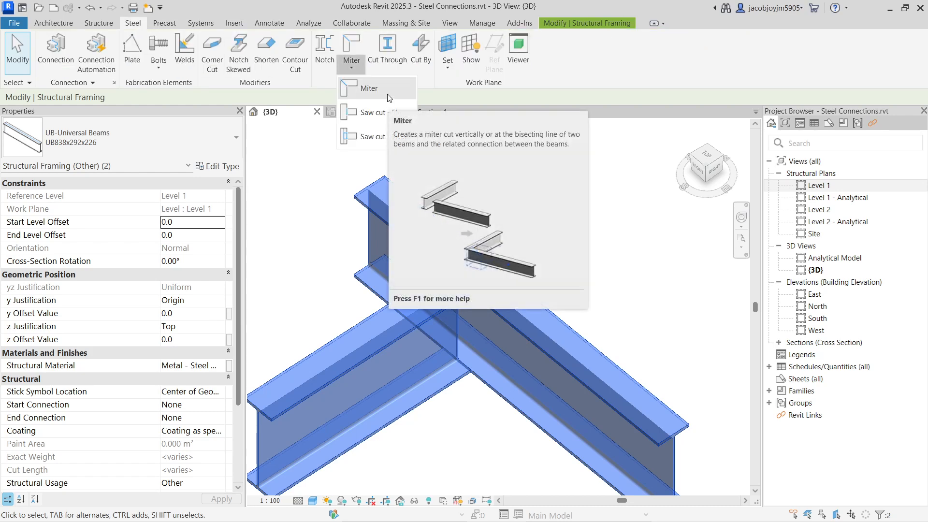
{"action": "left_click", "coordinate": [370, 88]}
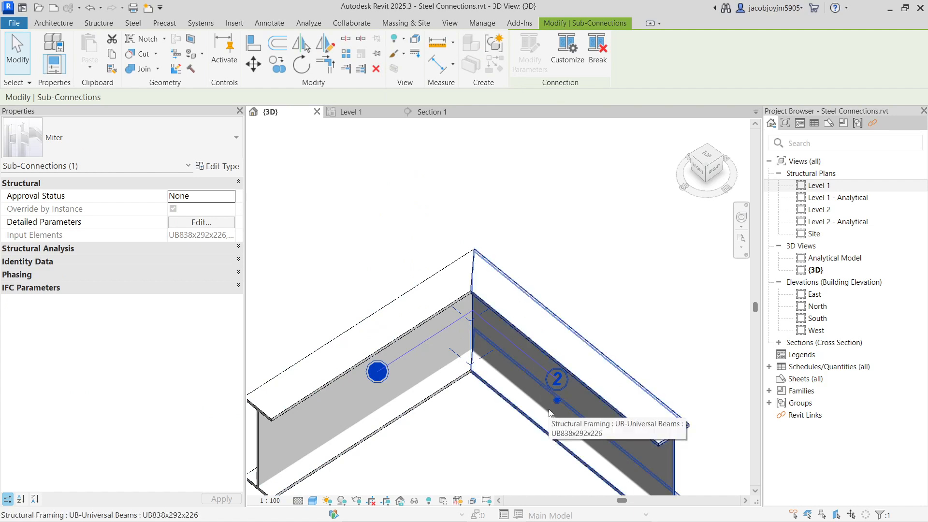
{"action": "left_click", "coordinate": [455, 209]}
{"action": "scroll", "coordinate": [431, 199], "scroll_direction": "down", "scroll_amount": 3}
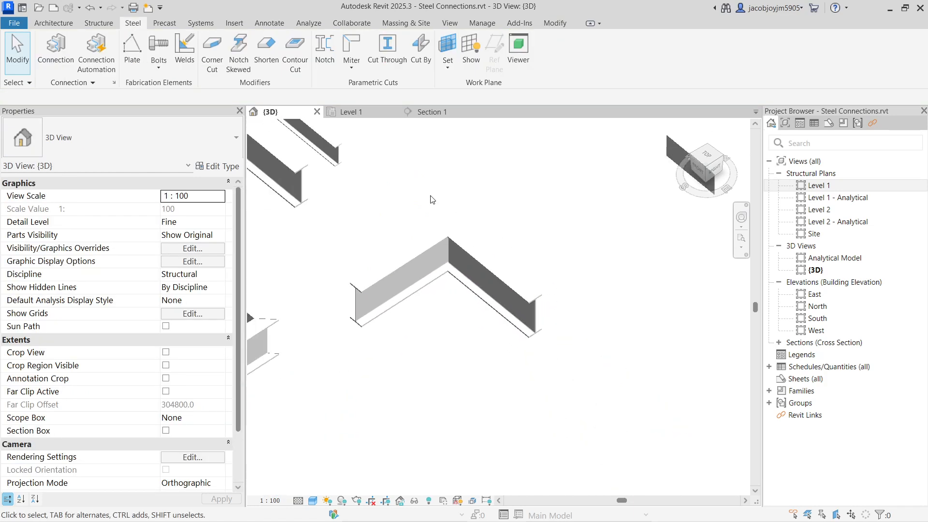
{"action": "scroll", "coordinate": [432, 199], "scroll_direction": "down", "scroll_amount": 2}
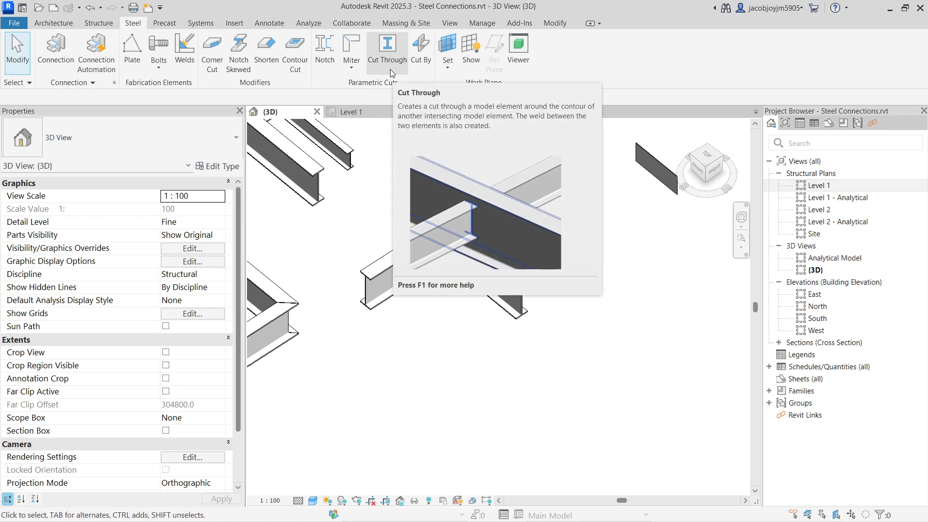
Place a horizontal UB838x292x226 beam about 15900 mm long in an empty area of the Level 1 plan.
{"action": "scroll", "coordinate": [459, 198], "scroll_direction": "down", "scroll_amount": 4}
{"action": "middle_click_drag", "start_coordinate": [460, 196], "coordinate": [460, 248]}
{"action": "scroll", "coordinate": [425, 239], "scroll_direction": "down", "scroll_amount": 2}
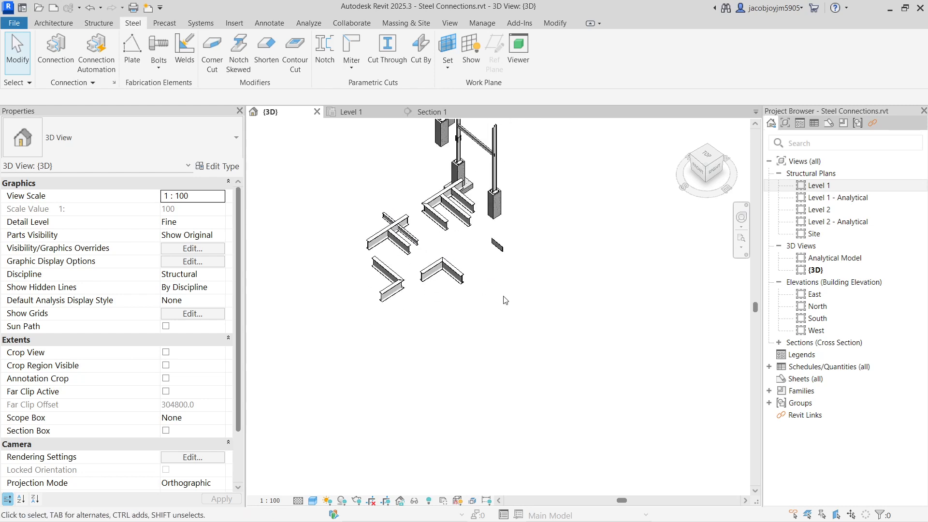
{"action": "double_click", "coordinate": [829, 187]}
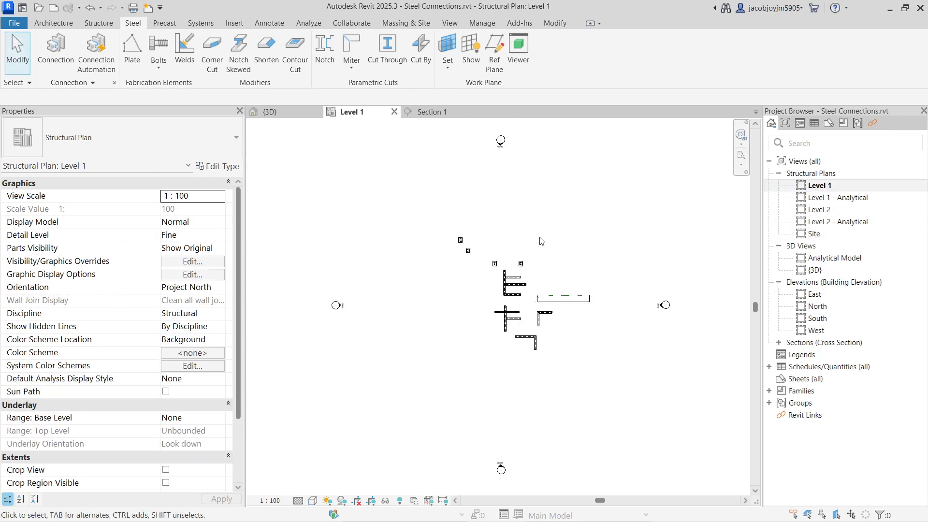
{"action": "scroll", "coordinate": [518, 324], "scroll_direction": "up", "scroll_amount": 5}
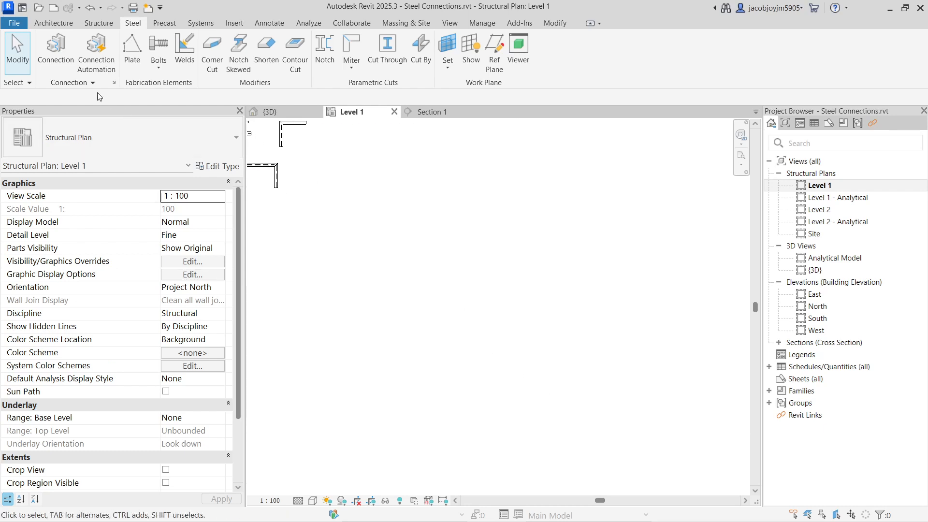
{"action": "left_click", "coordinate": [98, 24]}
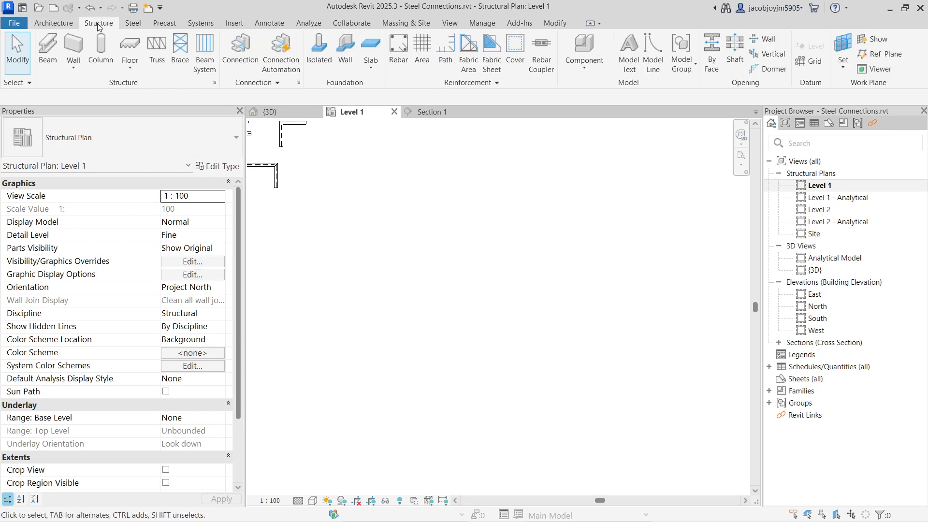
{"action": "left_click", "coordinate": [48, 66]}
{"action": "left_click", "coordinate": [405, 284]}
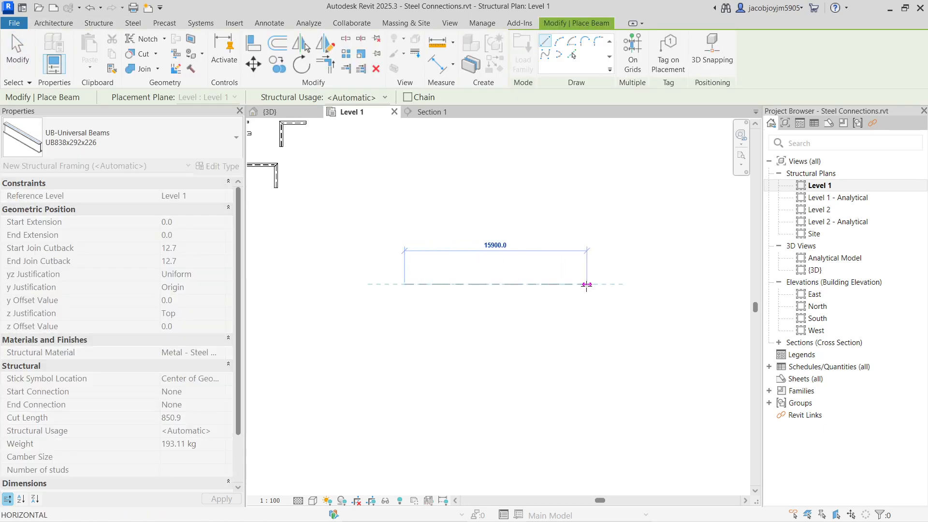
{"action": "left_click", "coordinate": [586, 284]}
Place a vertical UB305x102x25 beam about 6800 mm long crossing the middle of the new horizontal beam.
{"action": "left_click", "coordinate": [147, 136]}
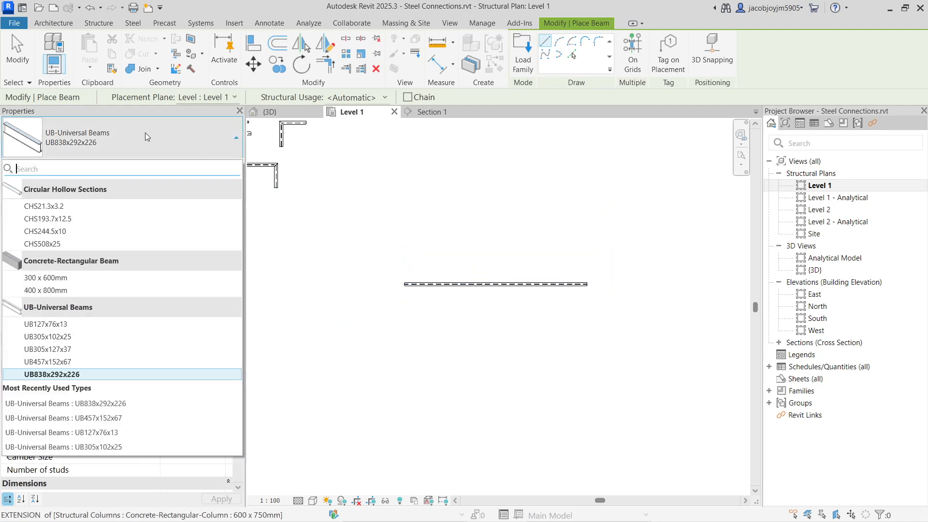
{"action": "left_click", "coordinate": [92, 337]}
{"action": "left_click", "coordinate": [494, 323]}
{"action": "left_click", "coordinate": [494, 246]}
{"action": "key", "text": "Escape"}
{"action": "key", "text": "Escape"}
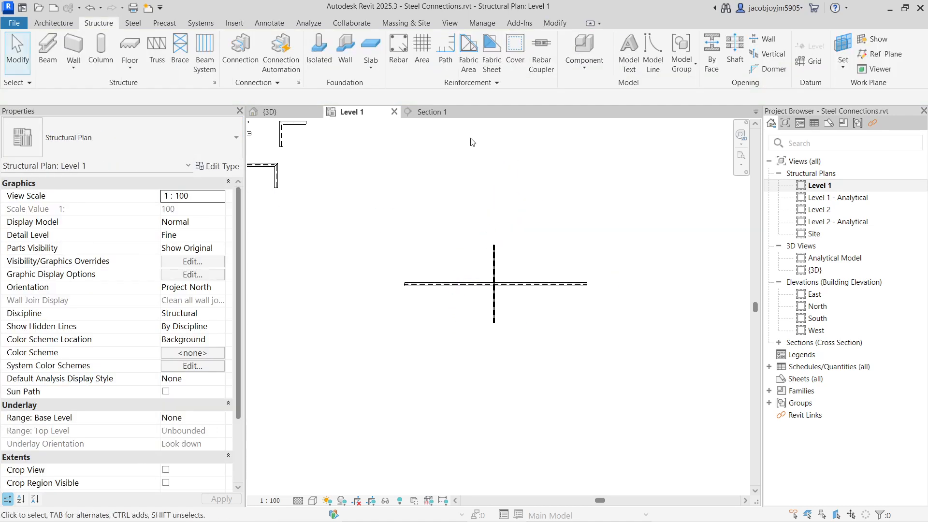
In the 3D view, set the UB305x102x25 beam's start and end level offsets to -100.
{"action": "left_click", "coordinate": [449, 23]}
{"action": "left_click", "coordinate": [376, 50]}
{"action": "scroll", "coordinate": [476, 433], "scroll_direction": "up", "scroll_amount": 6}
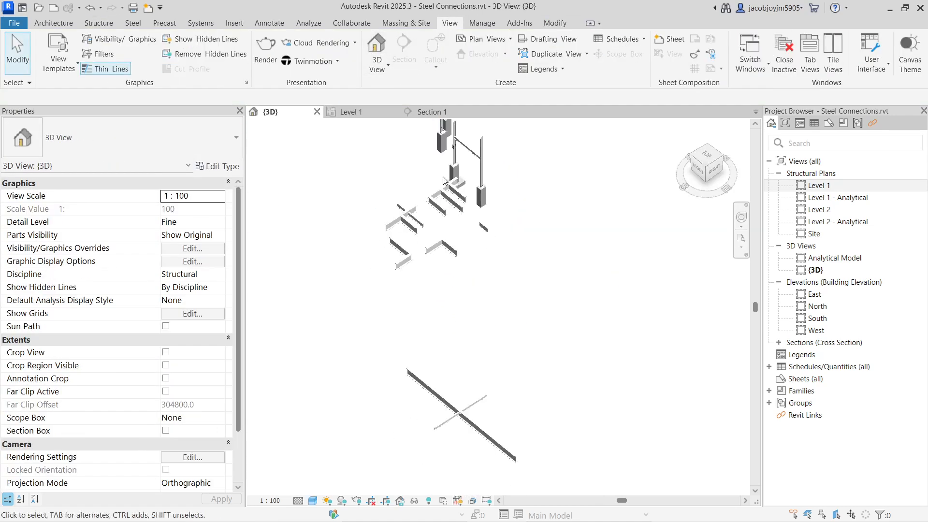
{"action": "left_click", "coordinate": [435, 386]}
{"action": "middle_click_drag", "start_coordinate": [458, 422], "coordinate": [492, 375], "text": "shift"}
{"action": "scroll", "coordinate": [460, 380], "scroll_direction": "up", "scroll_amount": 2}
{"action": "scroll", "coordinate": [460, 381], "scroll_direction": "up", "scroll_amount": 2}
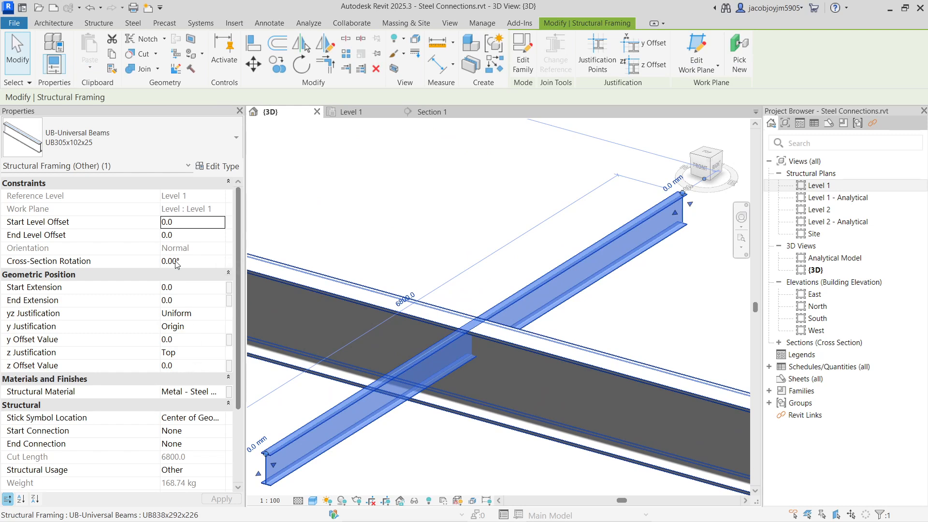
{"action": "left_click", "coordinate": [183, 223]}
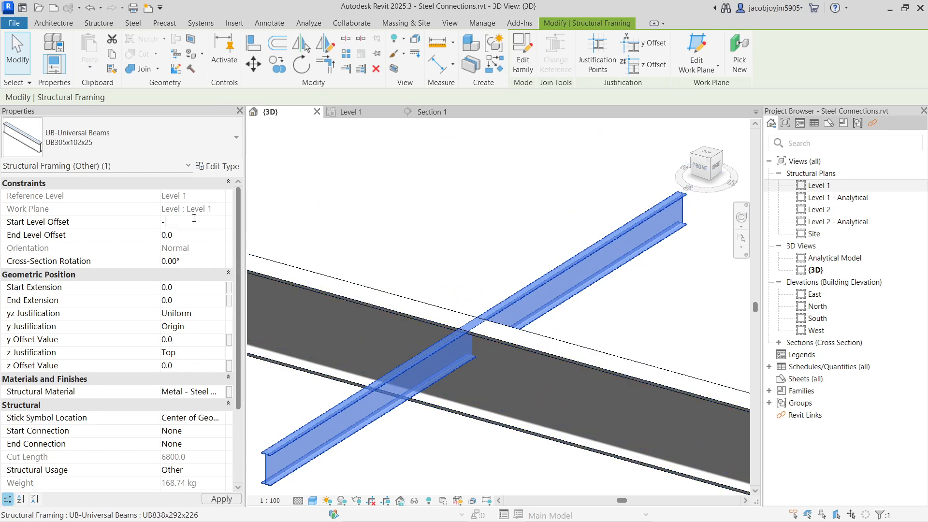
{"action": "left_click", "coordinate": [204, 238]}
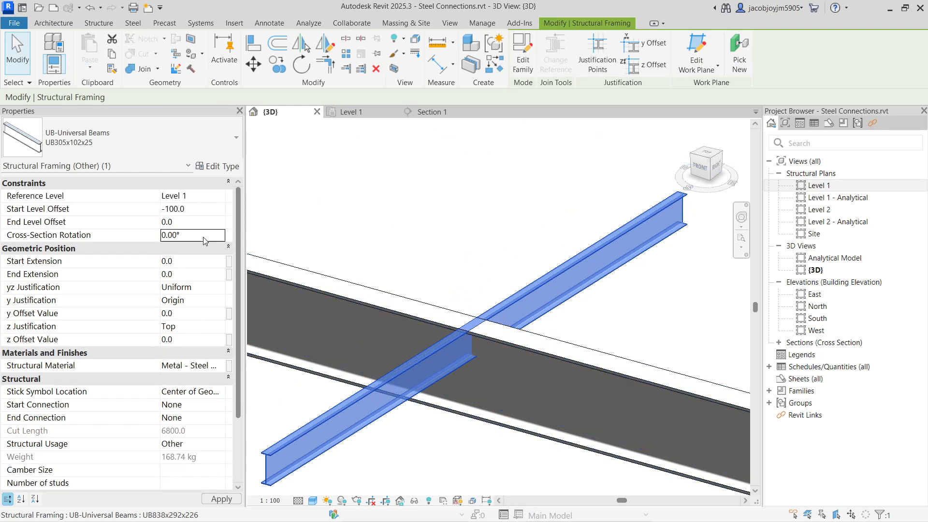
{"action": "left_click", "coordinate": [203, 228]}
{"action": "left_click", "coordinate": [491, 248]}
Apply a Cut Through between the UB838x292x226 beam and the UB305x102x25 beam crossing it.
{"action": "scroll", "coordinate": [453, 350], "scroll_direction": "up", "scroll_amount": 2}
{"action": "left_click", "coordinate": [454, 387]}
{"action": "middle_click_drag", "start_coordinate": [454, 387], "coordinate": [460, 345], "text": "shift"}
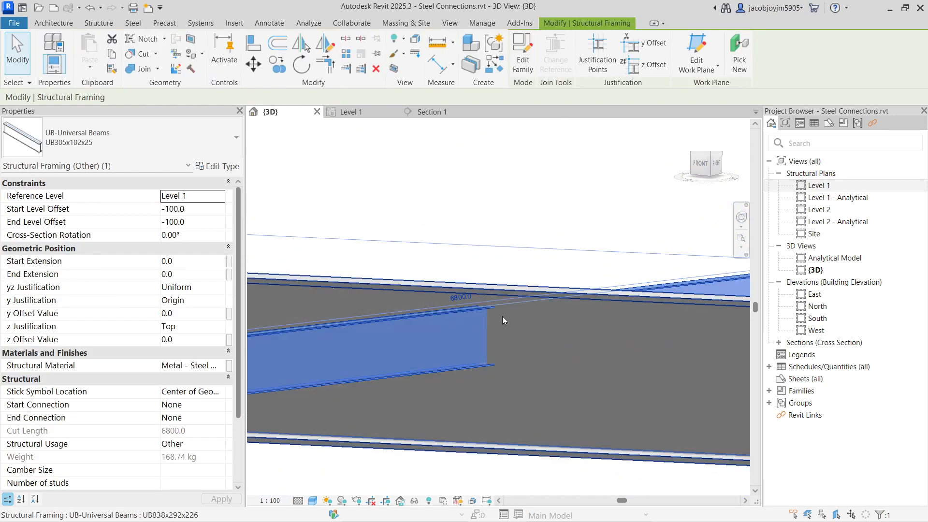
{"action": "mouse_move", "coordinate": [503, 316]}
{"action": "middle_mouse_down", "text": "shift"}
{"action": "mouse_move", "coordinate": [518, 305]}
{"action": "mouse_move", "coordinate": [509, 315]}
{"action": "middle_mouse_up", "text": "shift"}
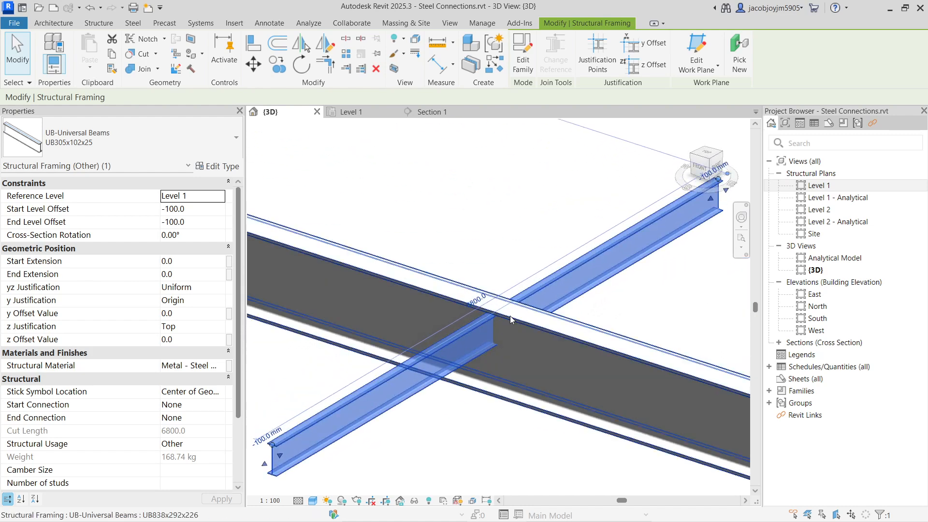
{"action": "left_click", "coordinate": [487, 240]}
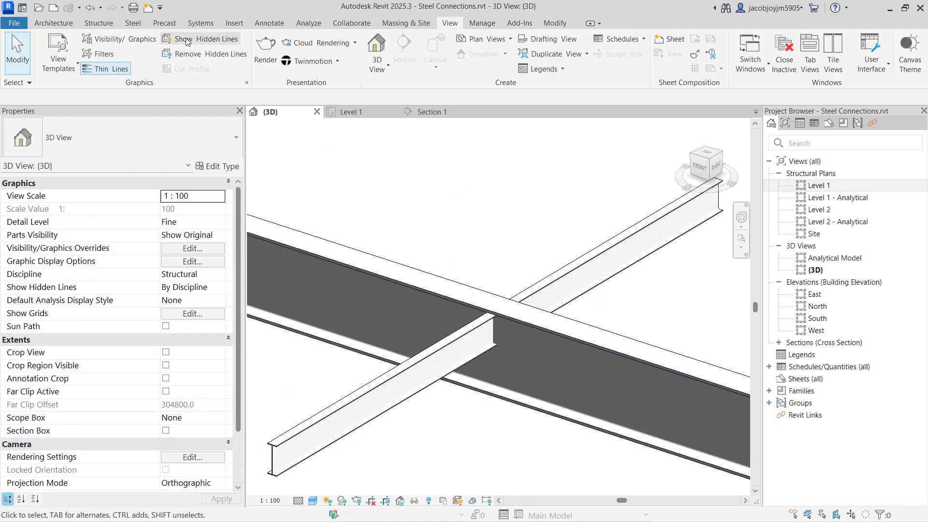
{"action": "left_click", "coordinate": [134, 25]}
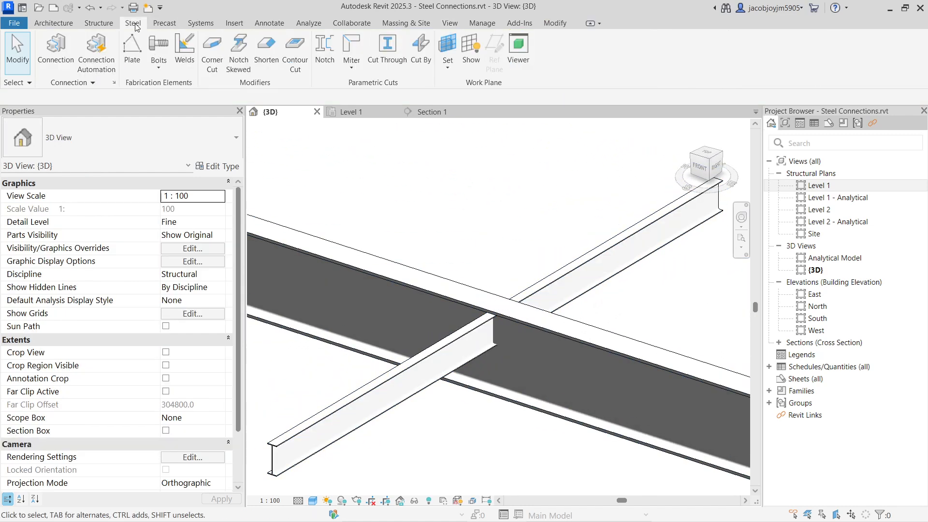
{"action": "left_click", "coordinate": [396, 66]}
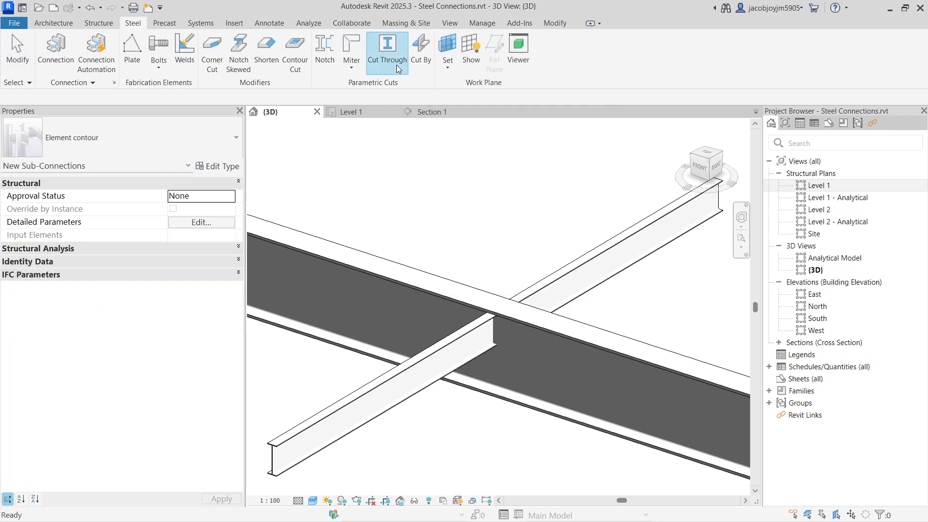
{"action": "left_click", "coordinate": [481, 297]}
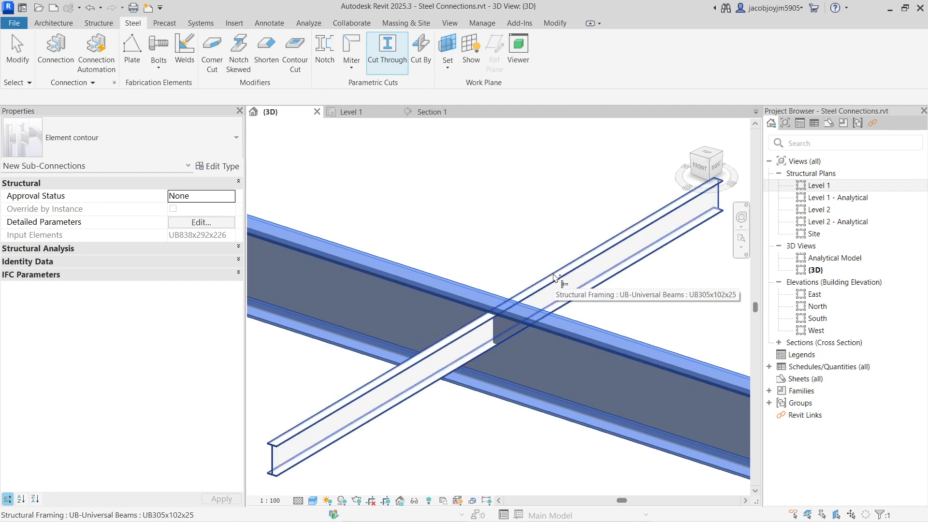
{"action": "left_click", "coordinate": [555, 279]}
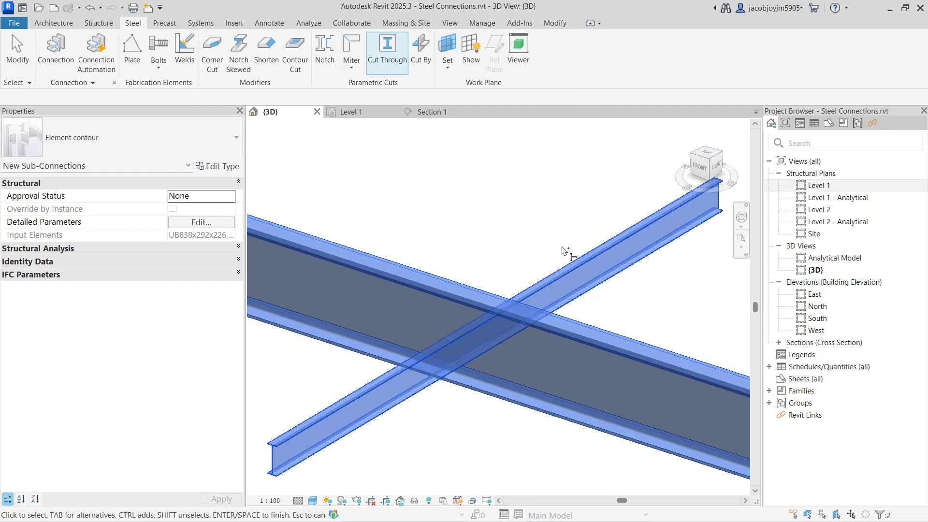
{"action": "right_click", "coordinate": [517, 184]}
{"action": "left_click", "coordinate": [561, 186]}
Swap the primary beam of the cut through, then make the original beam primary again.
{"action": "scroll", "coordinate": [508, 229], "scroll_direction": "down", "scroll_amount": 2}
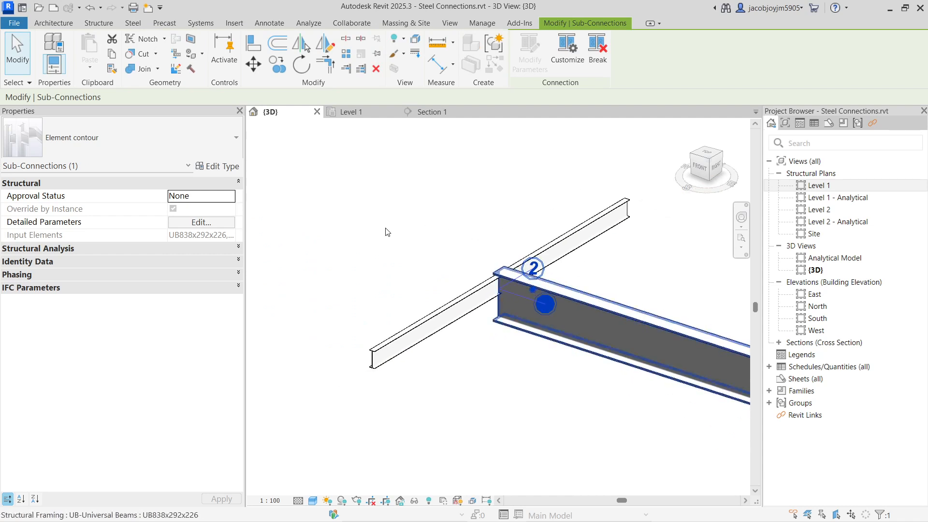
{"action": "middle_click_drag", "start_coordinate": [531, 336], "coordinate": [534, 273], "text": "shift"}
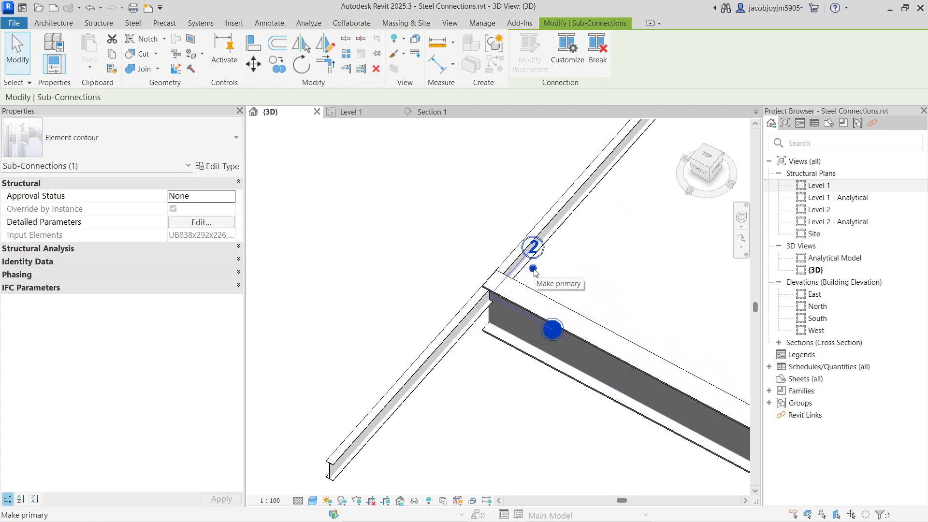
{"action": "left_click", "coordinate": [533, 268]}
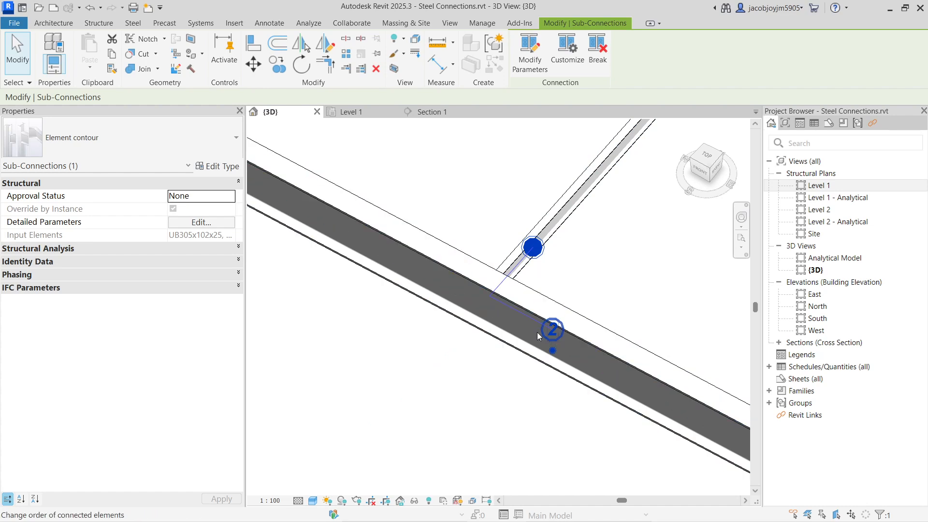
{"action": "left_click", "coordinate": [554, 349]}
{"action": "scroll", "coordinate": [498, 361], "scroll_direction": "down", "scroll_amount": 3}
{"action": "middle_click_drag", "start_coordinate": [498, 362], "coordinate": [506, 335], "text": "shift"}
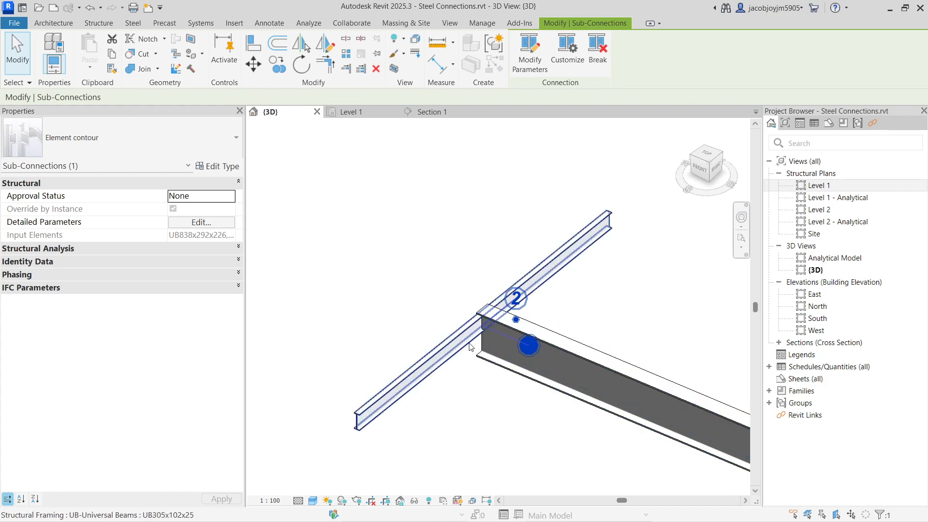
Window-select the beam intersection and filter the selection to Sub-Connections only, excluding Welds.
{"action": "left_click_drag", "start_coordinate": [412, 222], "coordinate": [604, 439]}
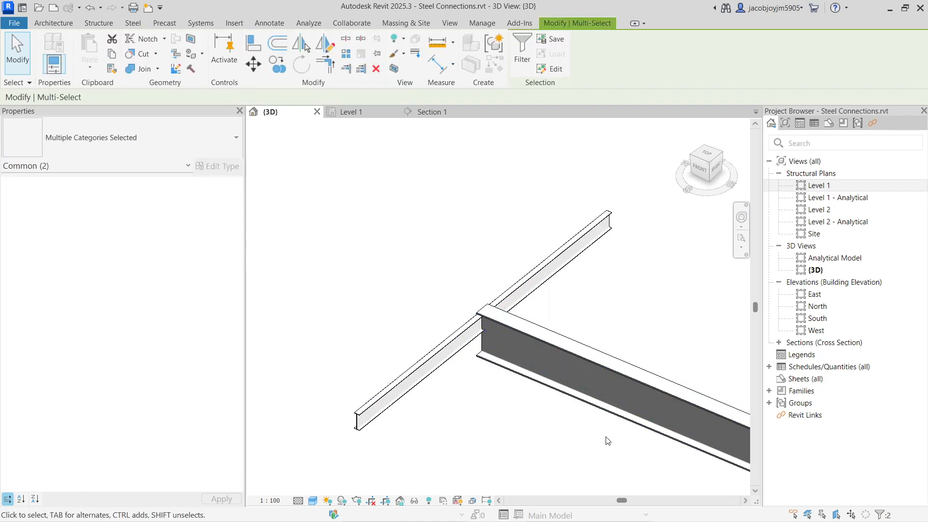
{"action": "left_click", "coordinate": [414, 222]}
{"action": "left_click_drag", "start_coordinate": [415, 222], "coordinate": [605, 452]}
{"action": "left_click", "coordinate": [474, 264]}
{"action": "left_click_drag", "start_coordinate": [402, 207], "coordinate": [620, 471]}
{"action": "left_click", "coordinate": [520, 55]}
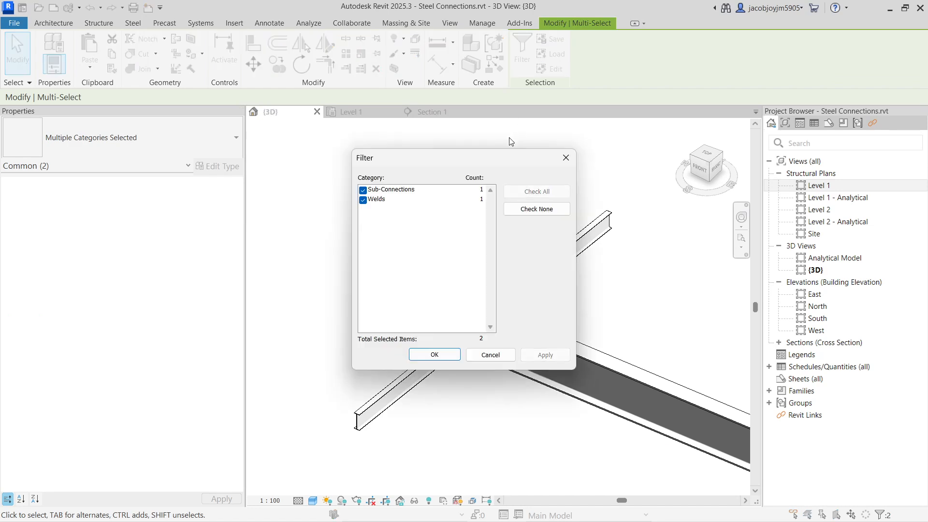
{"action": "left_click", "coordinate": [364, 200]}
{"action": "left_click", "coordinate": [364, 200]}
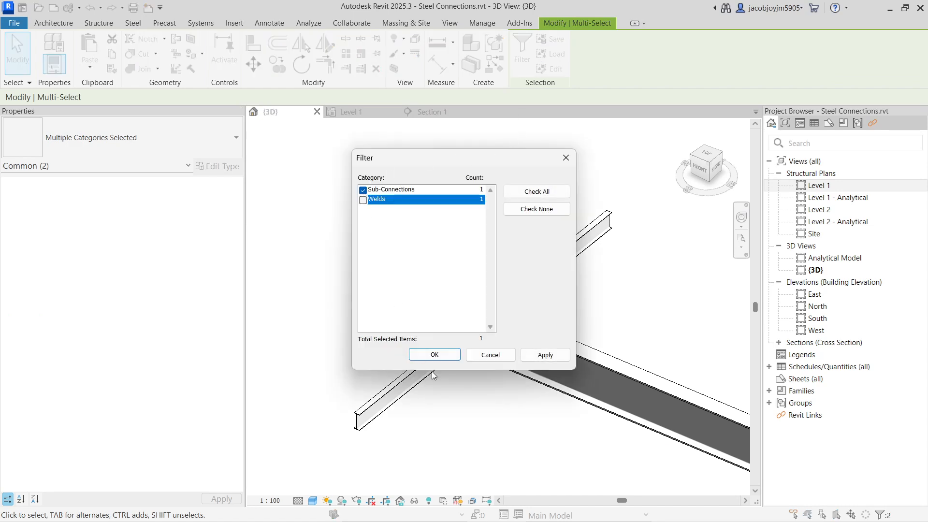
{"action": "left_click", "coordinate": [434, 355]}
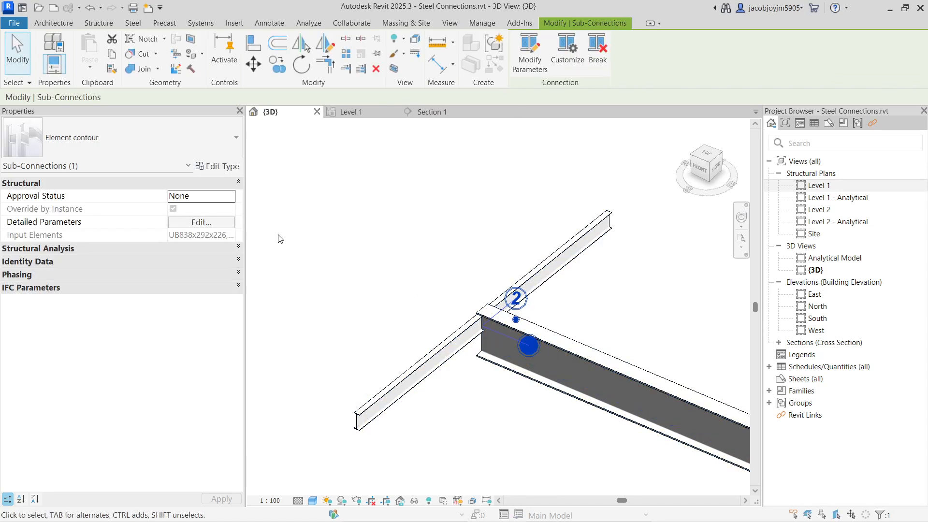
Toggle Mounting notch on and off in the cut's detailed parameters to compare the contour diagrams, leaving it off.
{"action": "left_click", "coordinate": [211, 223]}
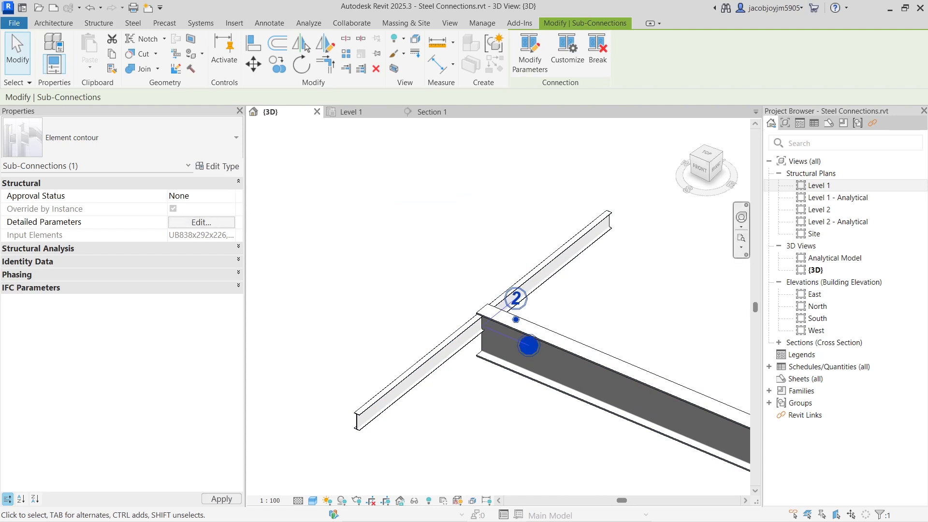
{"action": "left_click_drag", "start_coordinate": [870, 120], "coordinate": [349, 94]}
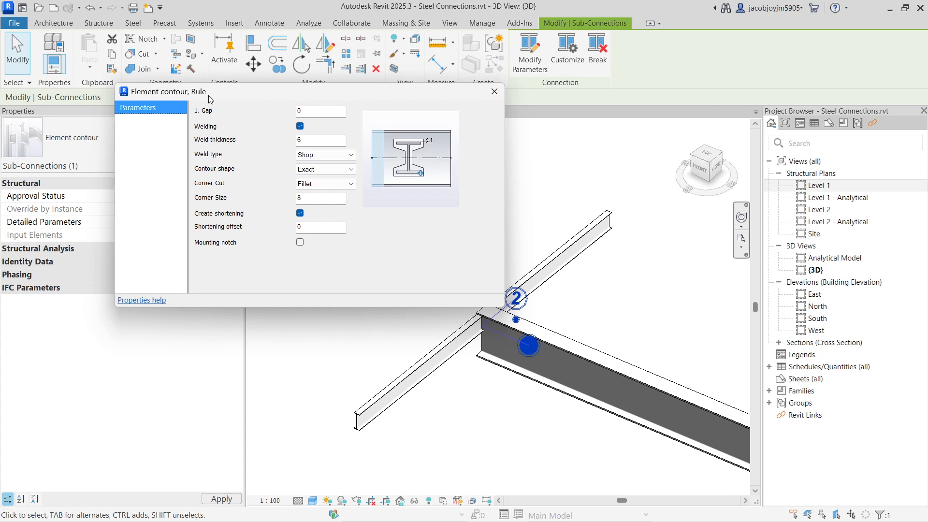
{"action": "left_click", "coordinate": [300, 243]}
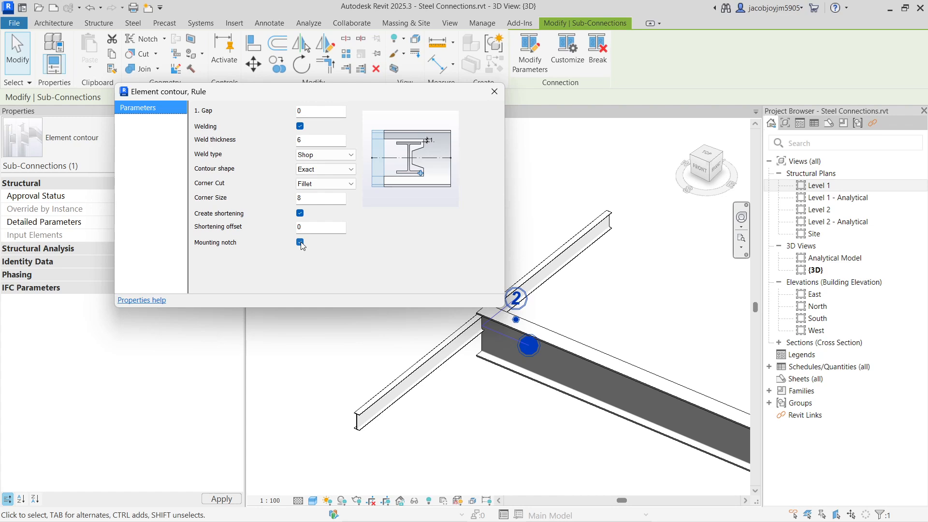
{"action": "left_click", "coordinate": [300, 242]}
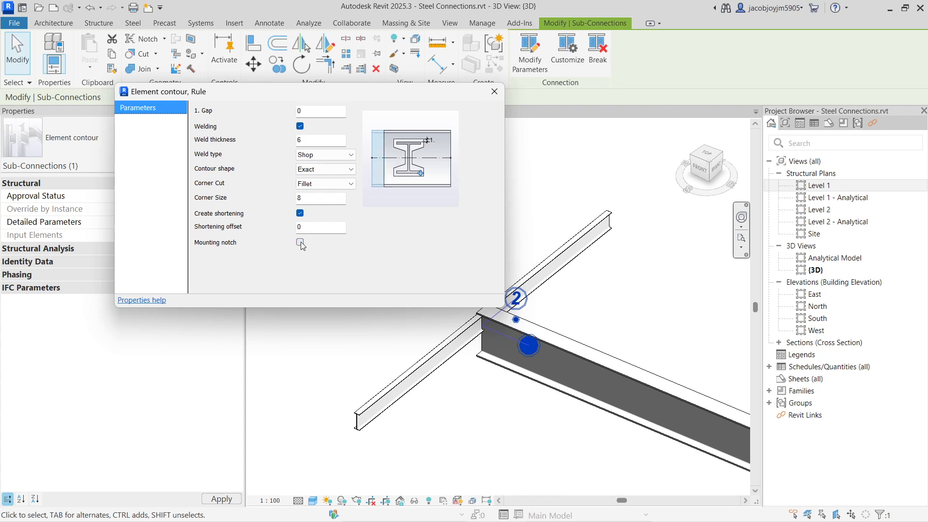
{"action": "left_click", "coordinate": [300, 242]}
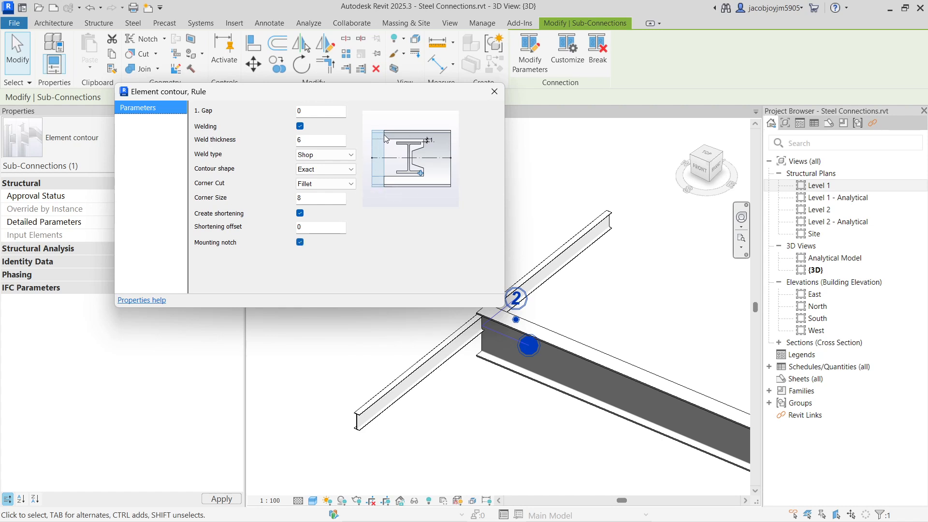
{"action": "left_click", "coordinate": [300, 243]}
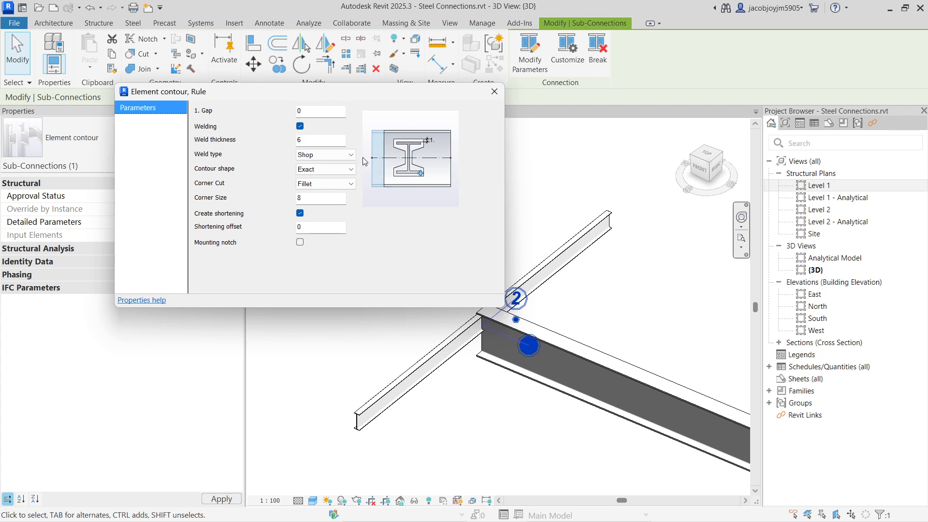
{"action": "left_click", "coordinate": [494, 91]}
Try the reversed connection order on the element contour cut and restore the large beam as primary.
{"action": "left_click", "coordinate": [529, 346]}
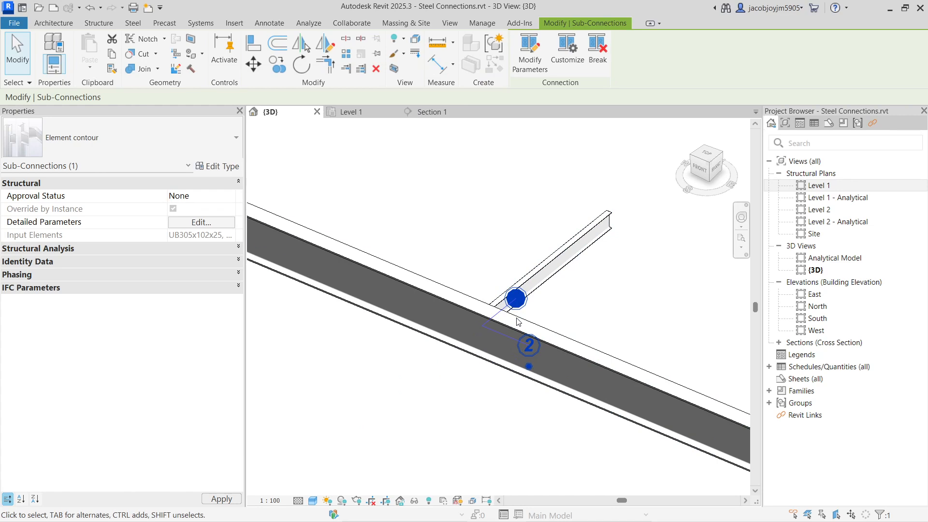
{"action": "left_click", "coordinate": [529, 368]}
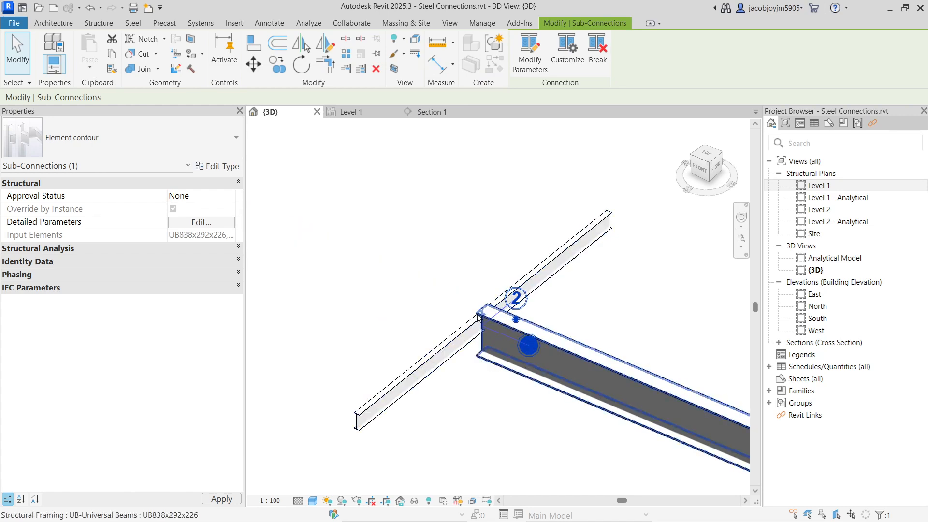
Window-select the beam intersection and filter the selection down to Sub-Connections, excluding Welds.
{"action": "left_click", "coordinate": [445, 213]}
{"action": "left_click_drag", "start_coordinate": [428, 213], "coordinate": [522, 401]}
{"action": "left_click", "coordinate": [521, 51]}
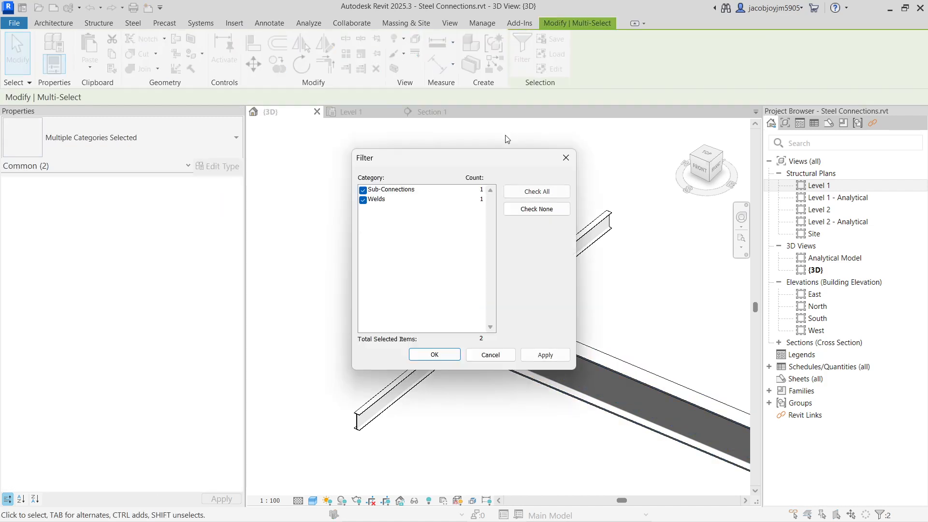
{"action": "left_click", "coordinate": [363, 202]}
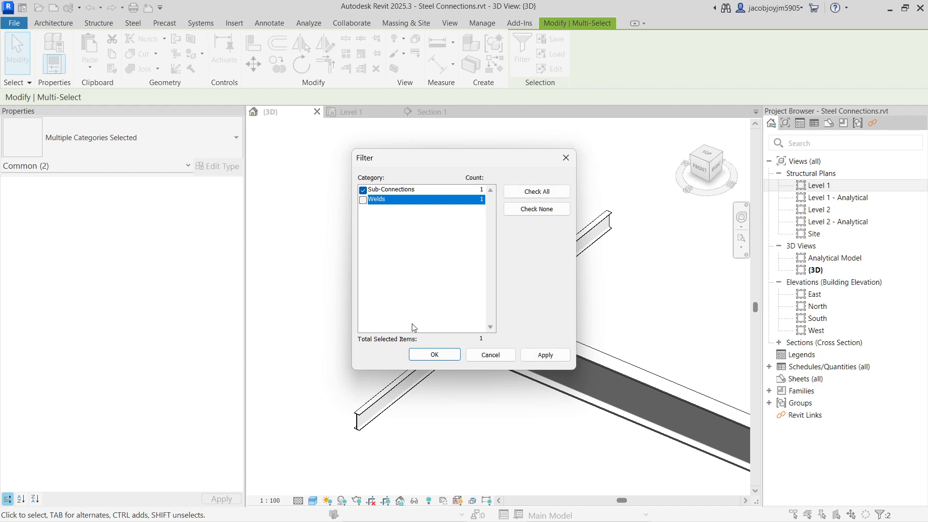
{"action": "left_click", "coordinate": [434, 354]}
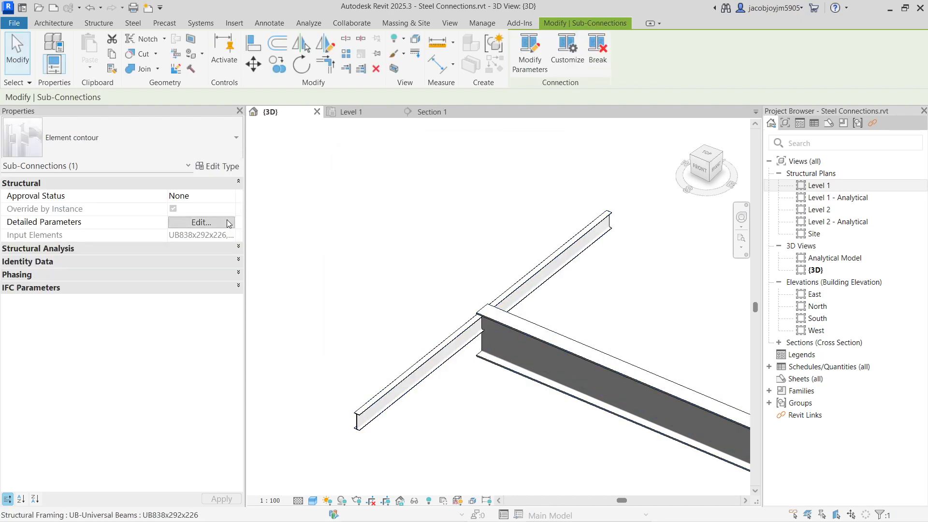
Set the gap to 4 in the element contour's detailed parameters.
{"action": "left_click_drag", "start_coordinate": [927, 55], "coordinate": [297, 129]}
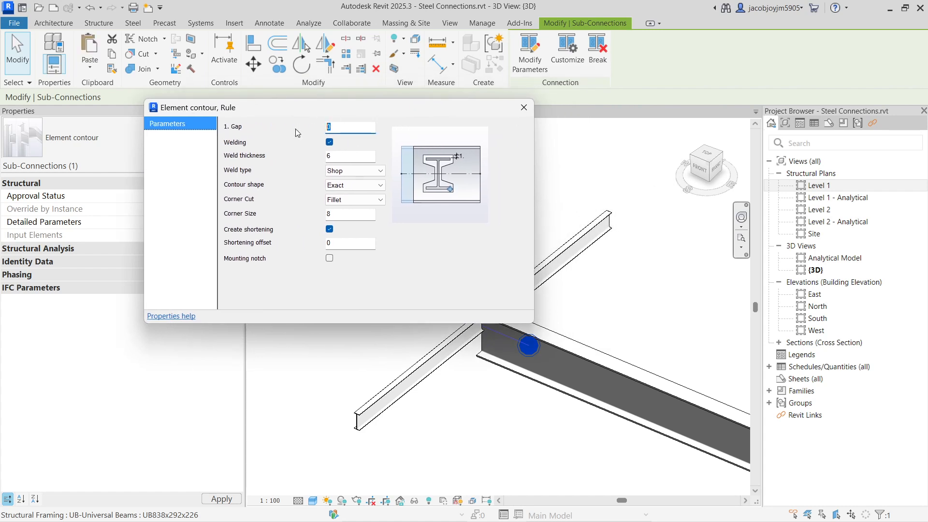
{"action": "type", "text": "10"}
{"action": "left_click_drag", "start_coordinate": [334, 156], "coordinate": [310, 125]}
{"action": "left_click_drag", "start_coordinate": [333, 155], "coordinate": [319, 157]}
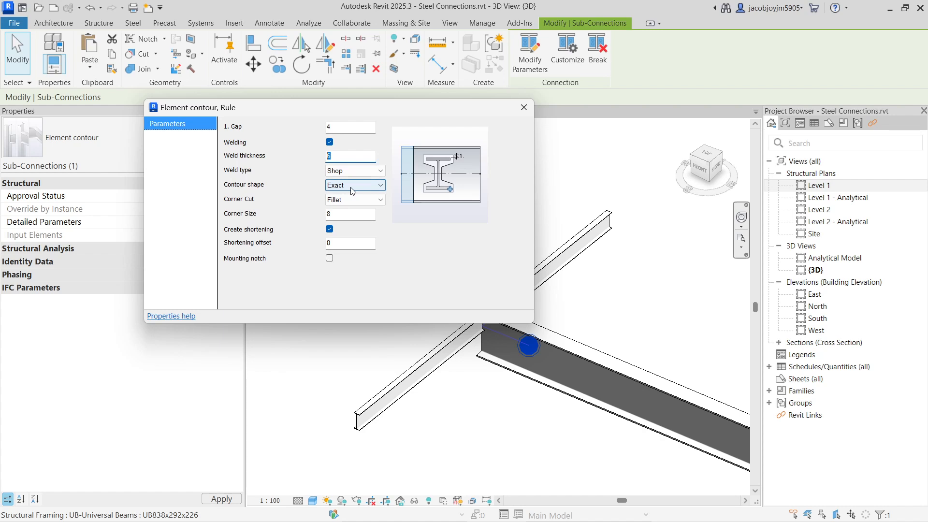
Turn on Mounting notch for the element contour cut and reverse the order of the connected beams.
{"action": "left_click", "coordinate": [345, 200]}
{"action": "left_click", "coordinate": [344, 200]}
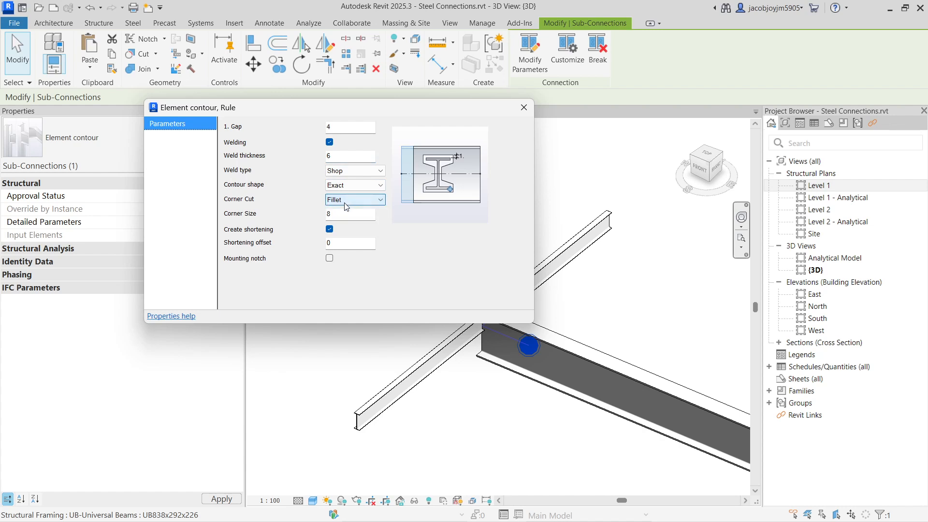
{"action": "left_click", "coordinate": [344, 214]}
{"action": "left_click", "coordinate": [341, 243]}
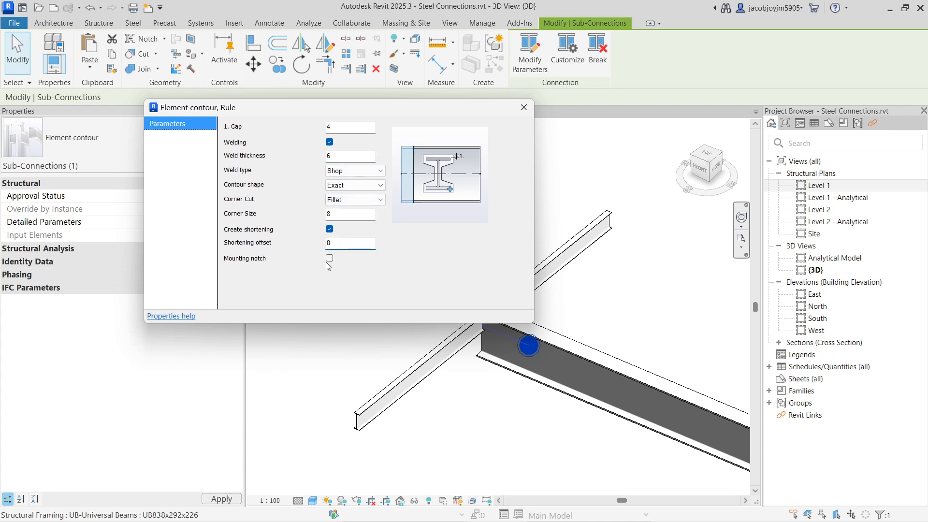
{"action": "left_click", "coordinate": [329, 259]}
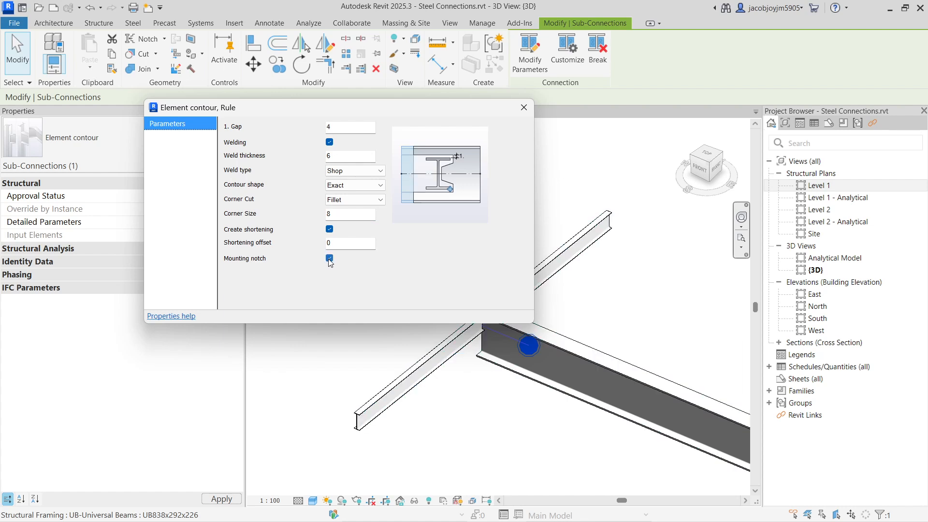
{"action": "left_click_drag", "start_coordinate": [434, 115], "coordinate": [340, 95]}
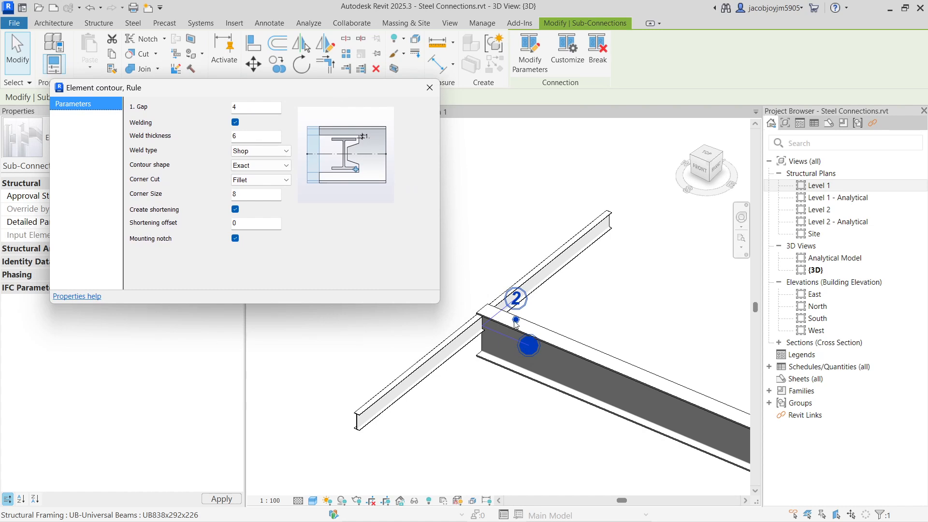
{"action": "left_click", "coordinate": [429, 88]}
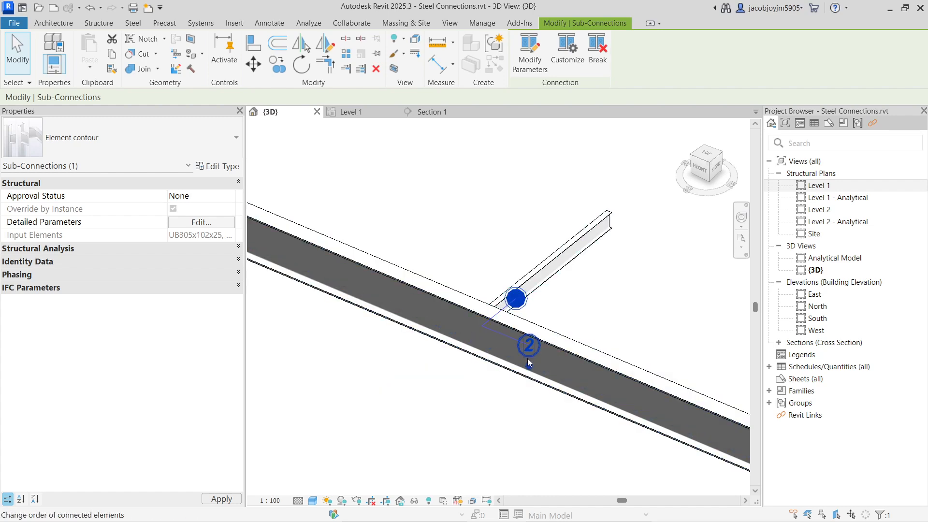
Reselect the cut at the beam intersection, keeping only Sub-Connections in the selection filter.
{"action": "left_click", "coordinate": [546, 277]}
{"action": "middle_click_drag", "start_coordinate": [503, 314], "coordinate": [505, 318], "text": "shift"}
{"action": "left_click_drag", "start_coordinate": [451, 208], "coordinate": [534, 399]}
{"action": "left_click", "coordinate": [520, 71]}
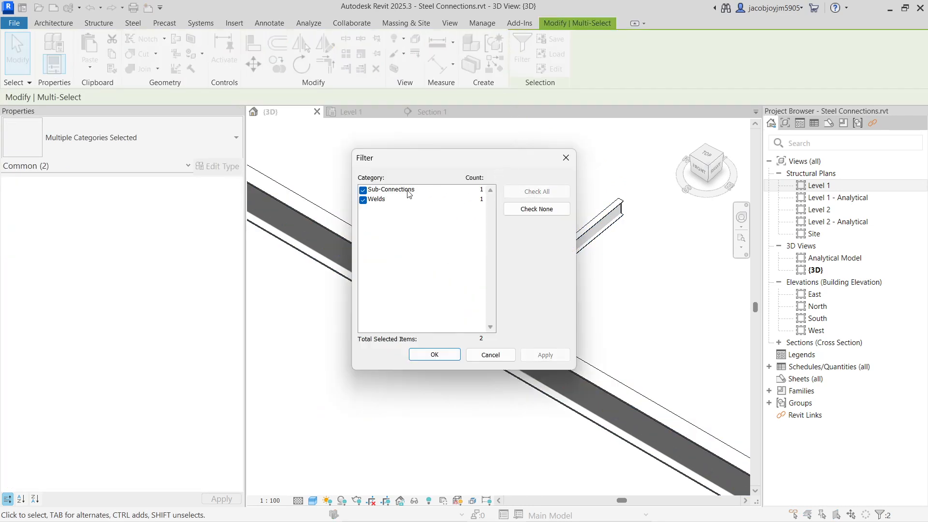
{"action": "left_click", "coordinate": [371, 200]}
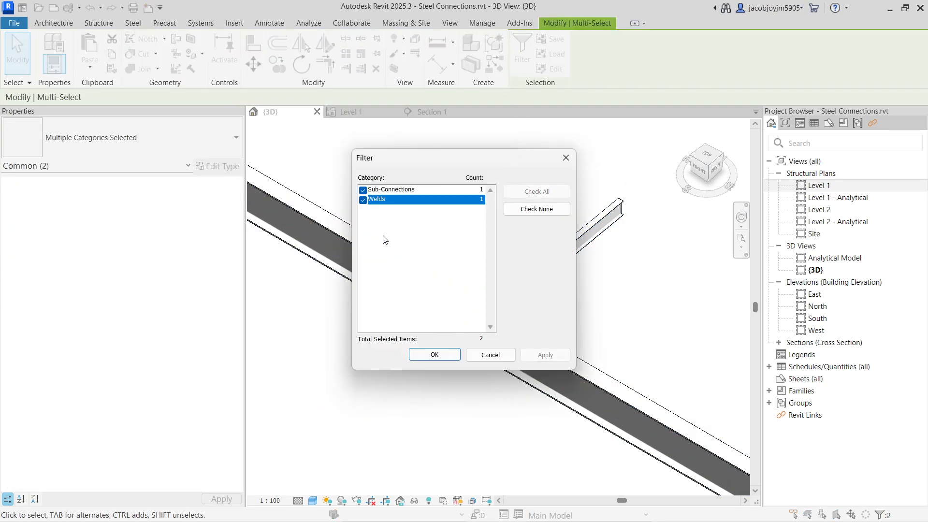
{"action": "left_click", "coordinate": [363, 200]}
{"action": "left_click", "coordinate": [434, 354]}
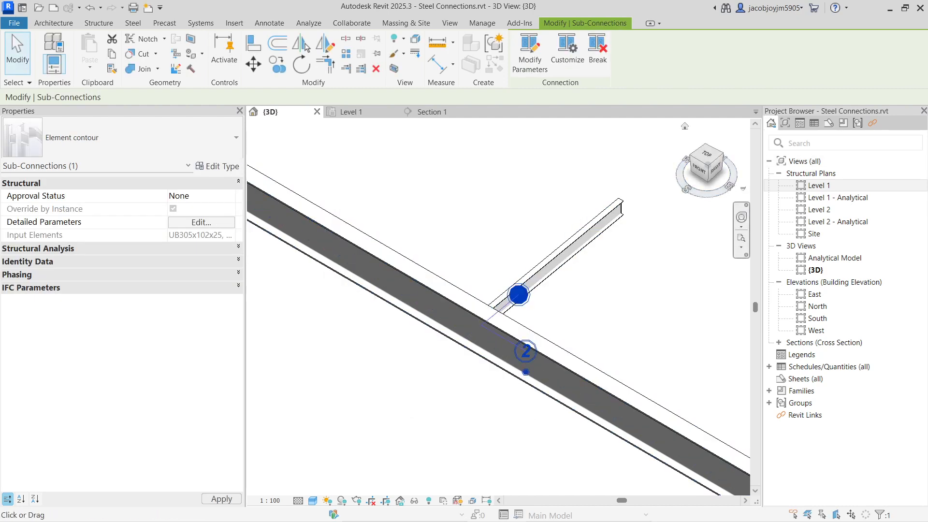
Turn off Create shortening and Mounting notch in the element contour's detailed parameters.
{"action": "left_click_drag", "start_coordinate": [110, 98], "coordinate": [190, 103]}
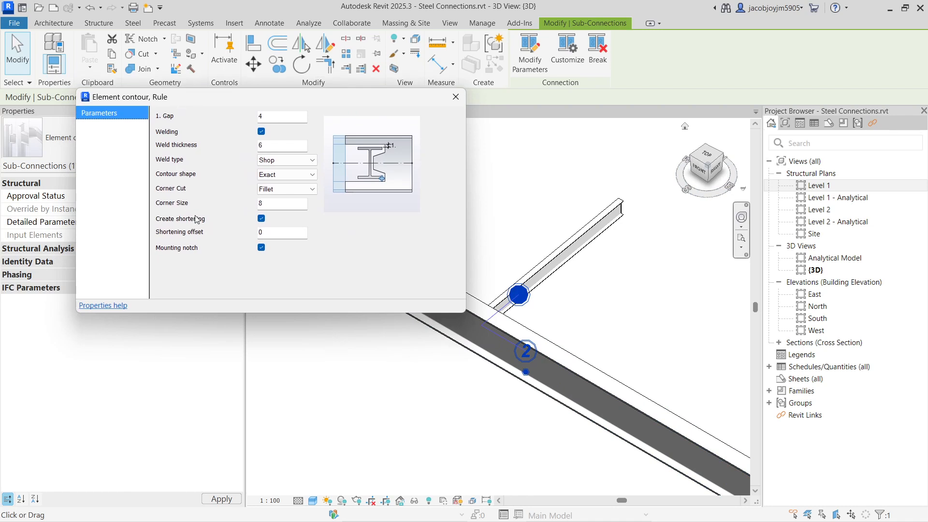
{"action": "left_click", "coordinate": [262, 219]}
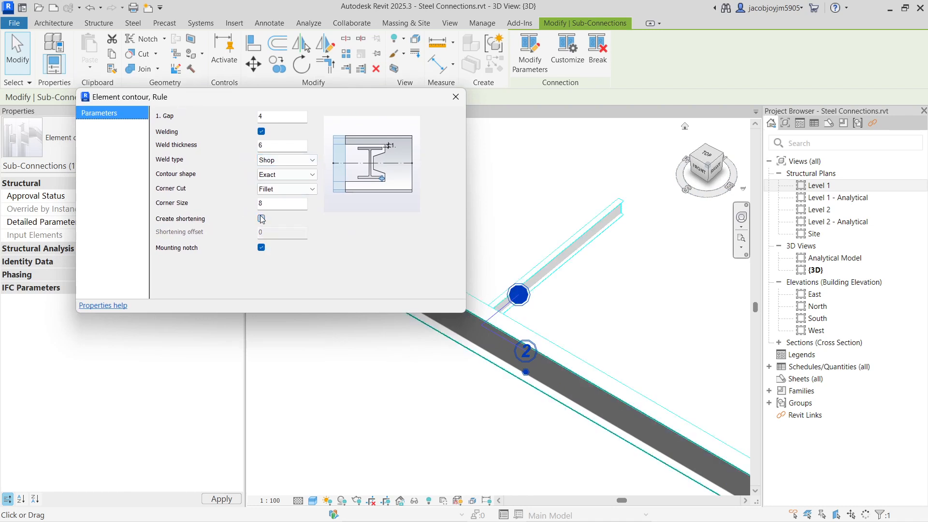
{"action": "left_click", "coordinate": [262, 247]}
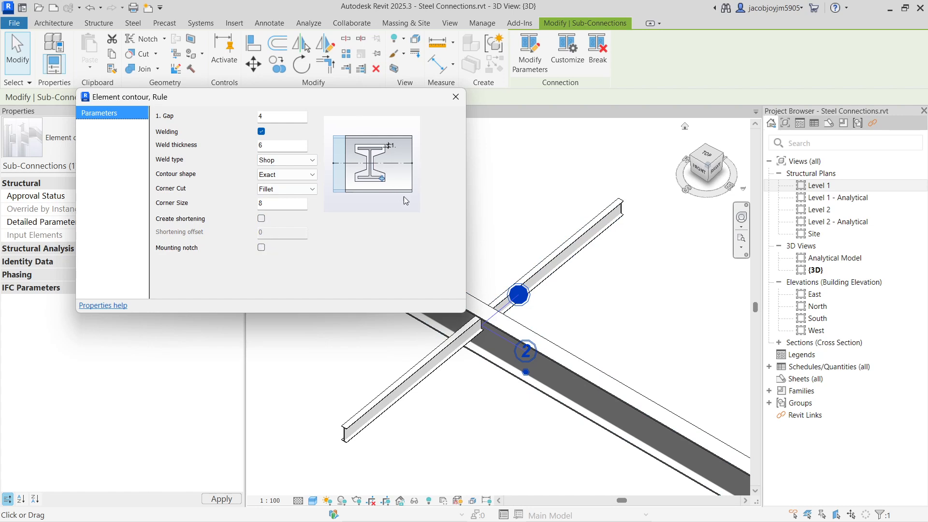
{"action": "left_click", "coordinate": [455, 96]}
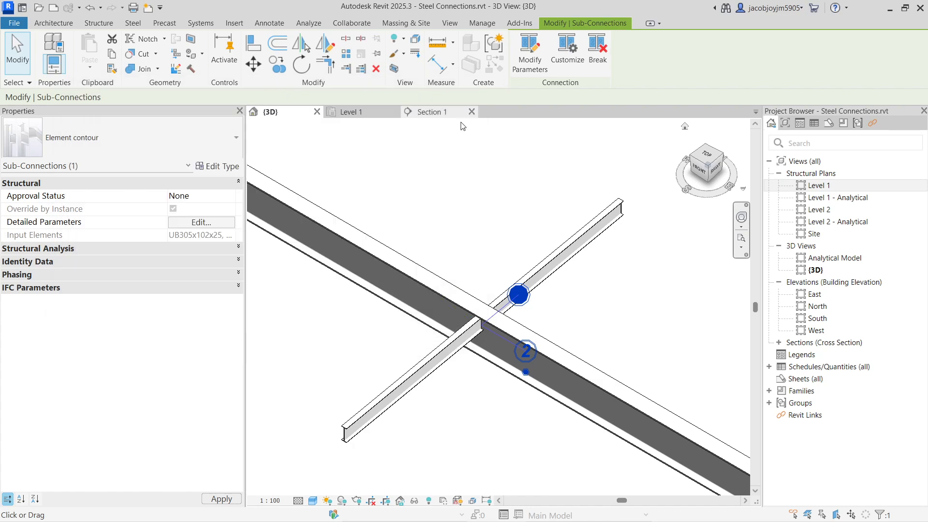
Examine from several angles how the smaller UB305x102x25 beam is cut at the web and flange of the larger beam.
{"action": "scroll", "coordinate": [465, 344], "scroll_direction": "up", "scroll_amount": 5}
{"action": "middle_click_drag", "start_coordinate": [464, 344], "coordinate": [439, 260], "text": "shift"}
{"action": "scroll", "coordinate": [494, 250], "scroll_direction": "up", "scroll_amount": 4}
{"action": "left_click", "coordinate": [455, 257]}
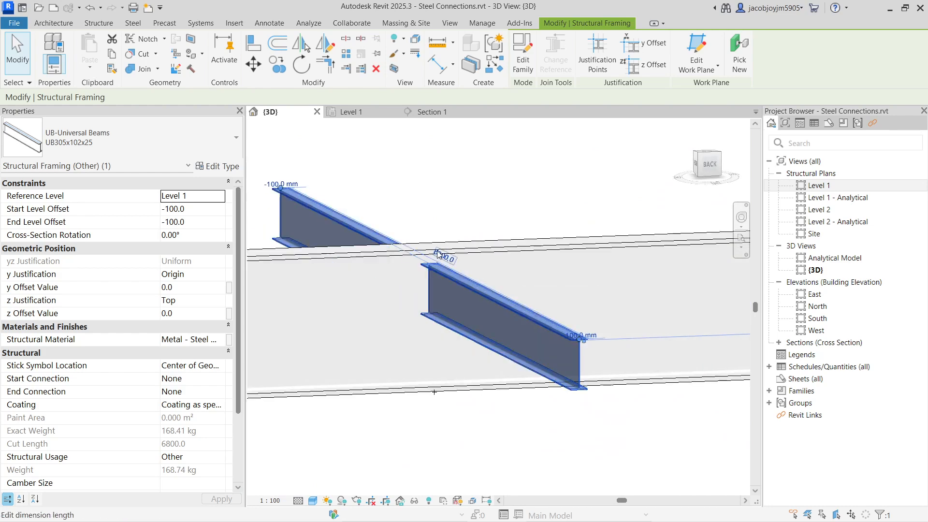
{"action": "left_click", "coordinate": [446, 220]}
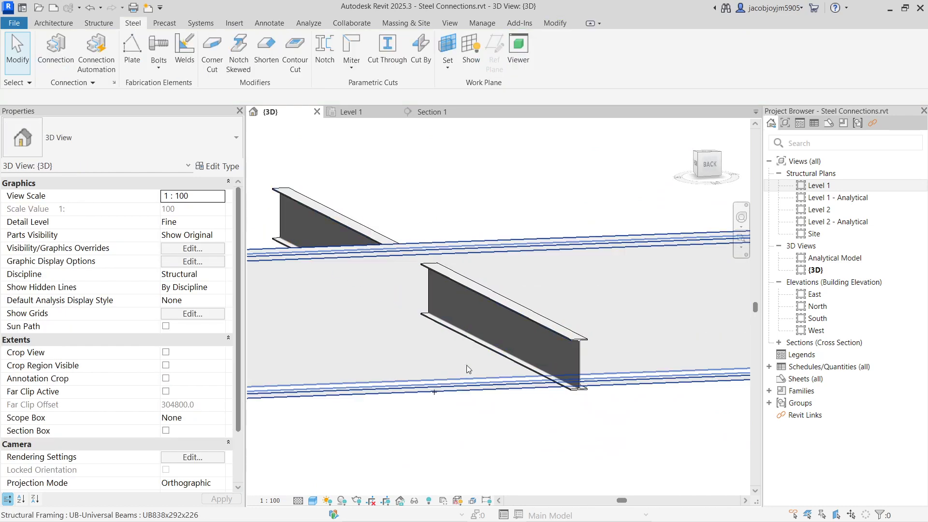
{"action": "left_click", "coordinate": [459, 293]}
{"action": "scroll", "coordinate": [395, 234], "scroll_direction": "up", "scroll_amount": 8}
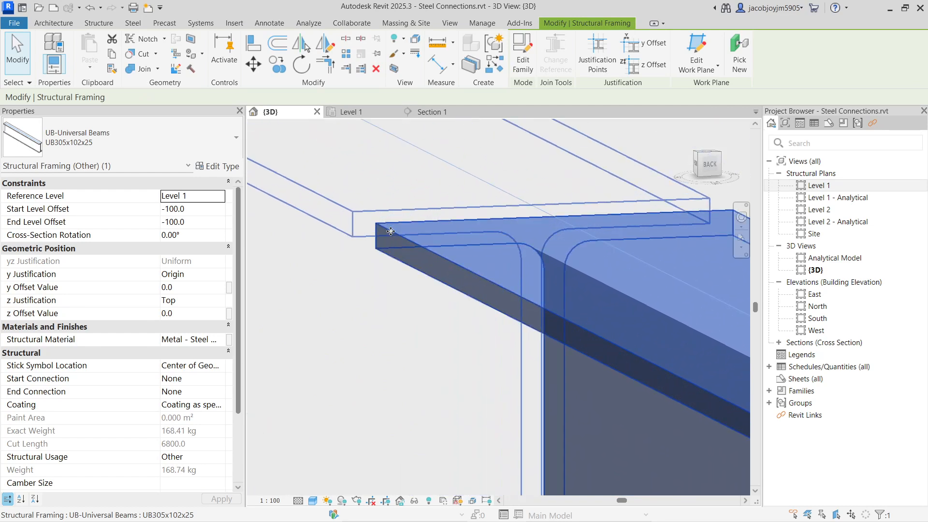
{"action": "scroll", "coordinate": [487, 256], "scroll_direction": "down", "scroll_amount": 5}
{"action": "scroll", "coordinate": [487, 256], "scroll_direction": "down", "scroll_amount": 5}
{"action": "middle_click_drag", "start_coordinate": [487, 257], "coordinate": [579, 302], "text": "shift"}
{"action": "left_click", "coordinate": [451, 329]}
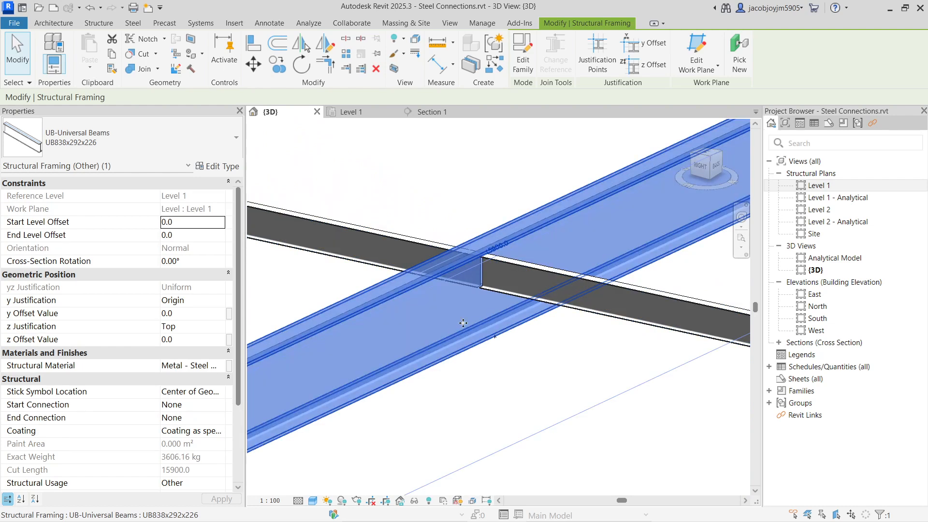
Window-select the cut where the beams cross and exclude Welds so only the Sub-Connection stays selected.
{"action": "left_click", "coordinate": [595, 401]}
{"action": "left_click_drag", "start_coordinate": [426, 175], "coordinate": [561, 389]}
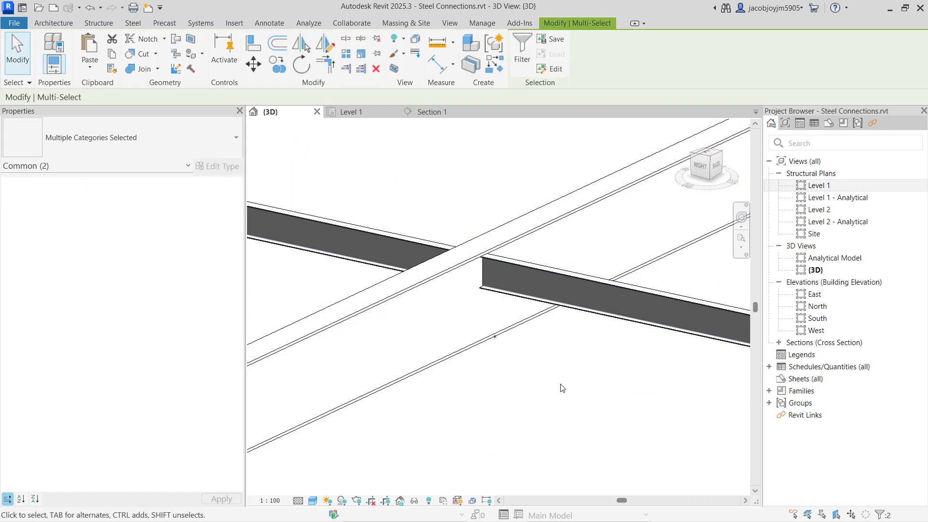
{"action": "left_click", "coordinate": [516, 53]}
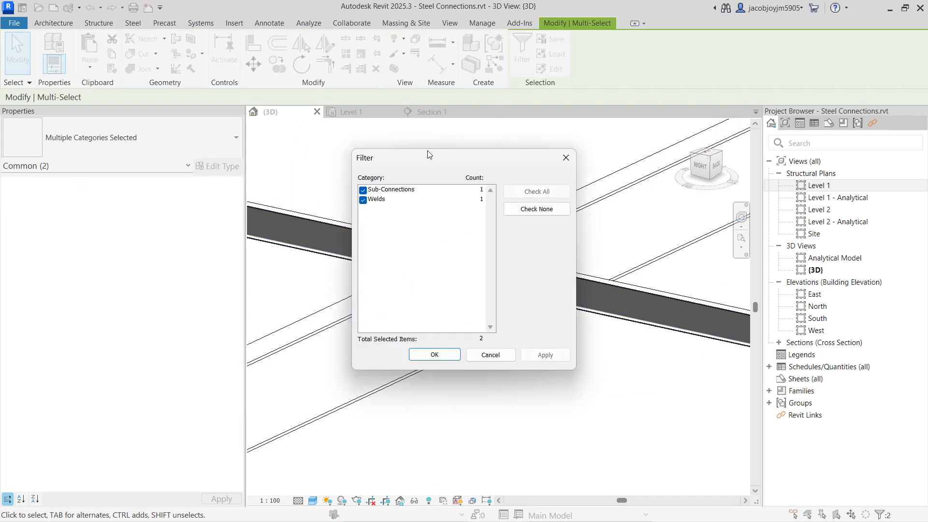
{"action": "left_click", "coordinate": [363, 200]}
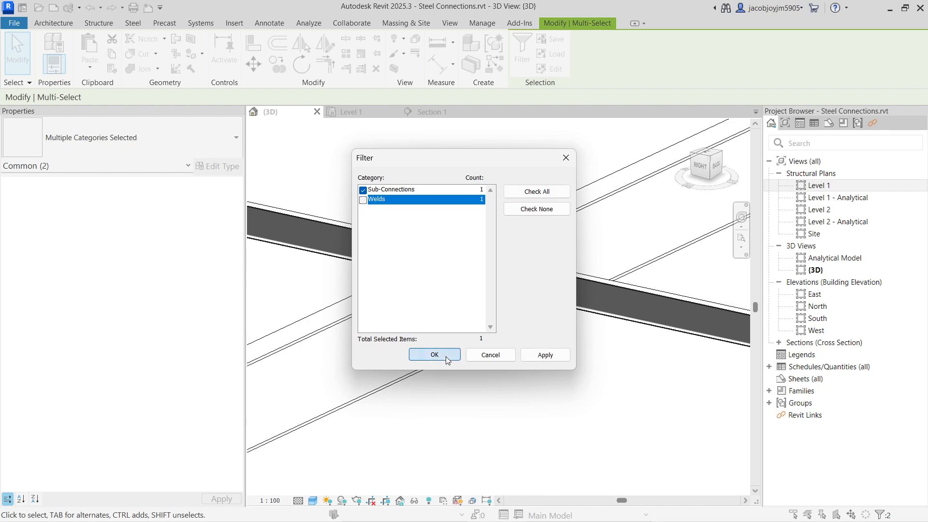
{"action": "left_click", "coordinate": [444, 355]}
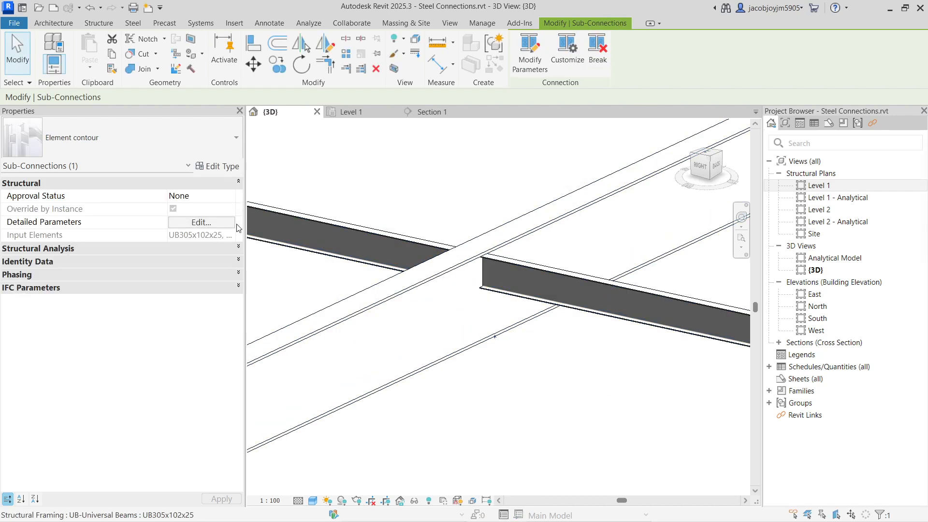
Set the element contour gap to 10 in the detailed parameters, leaving the weld thickness at 6.
{"action": "left_click_drag", "start_coordinate": [583, 92], "coordinate": [265, 131]}
{"action": "type", "text": "10"}
{"action": "left_click", "coordinate": [290, 163]}
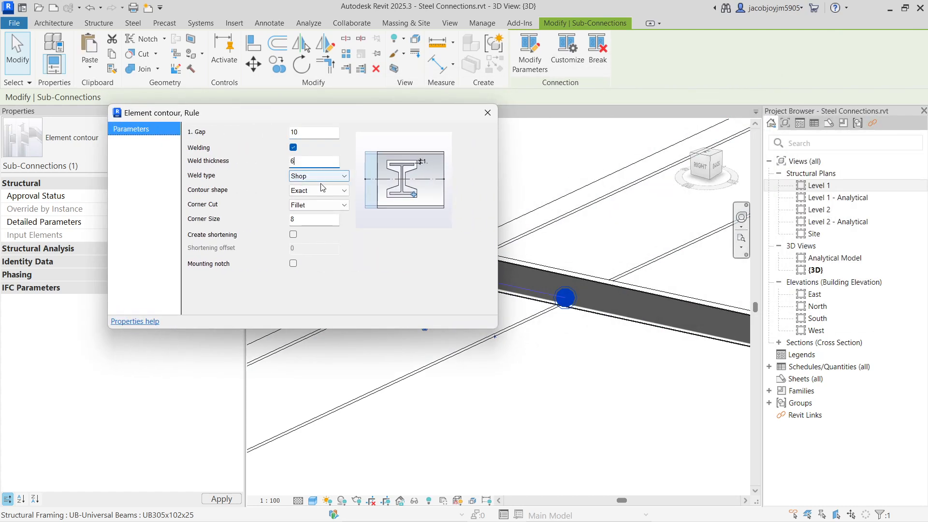
{"action": "left_click_drag", "start_coordinate": [378, 117], "coordinate": [318, 52]}
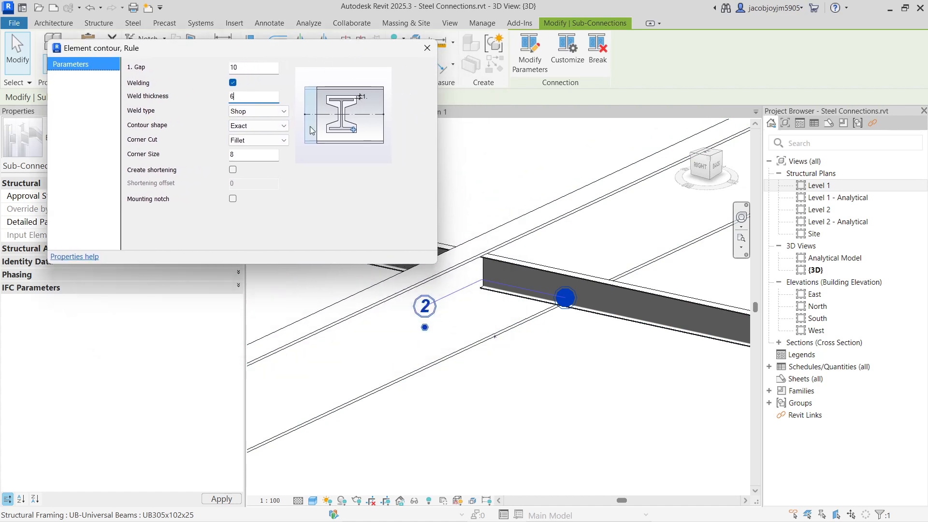
Change the contour shape to Standard, keep the corner cut as Fillet, and close the element contour parameters.
{"action": "left_click", "coordinate": [256, 111]}
{"action": "left_click", "coordinate": [258, 129]}
{"action": "left_click", "coordinate": [258, 127]}
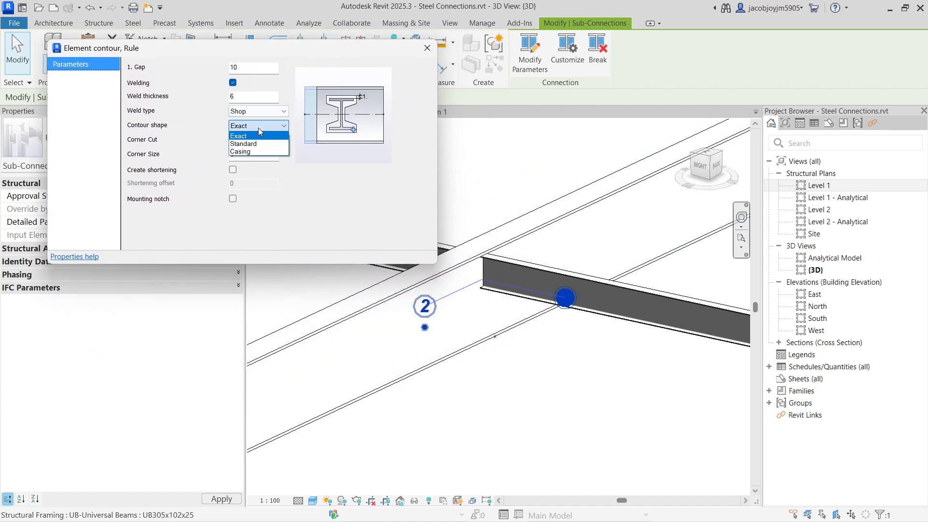
{"action": "left_click", "coordinate": [261, 144]}
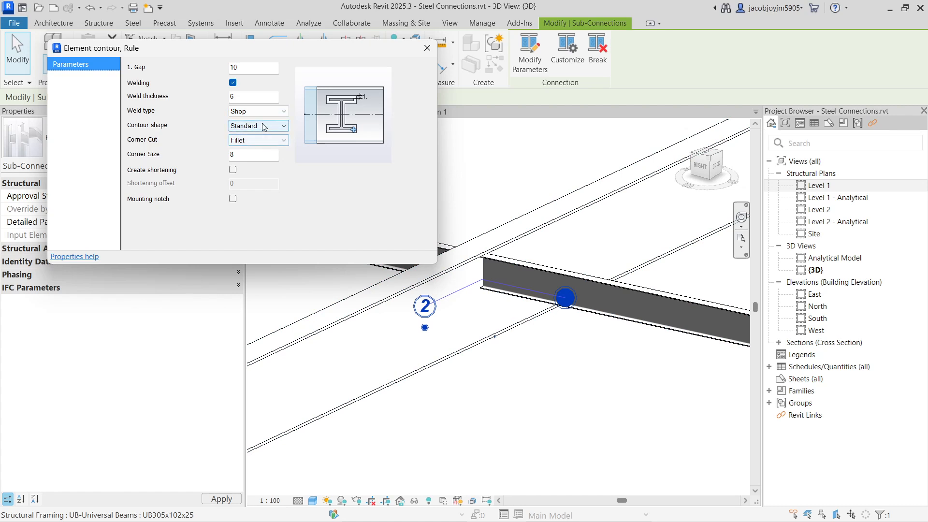
{"action": "left_click", "coordinate": [257, 139]}
{"action": "left_click", "coordinate": [257, 139]}
{"action": "left_click", "coordinate": [269, 154]}
{"action": "left_click_drag", "start_coordinate": [269, 154], "coordinate": [187, 159]}
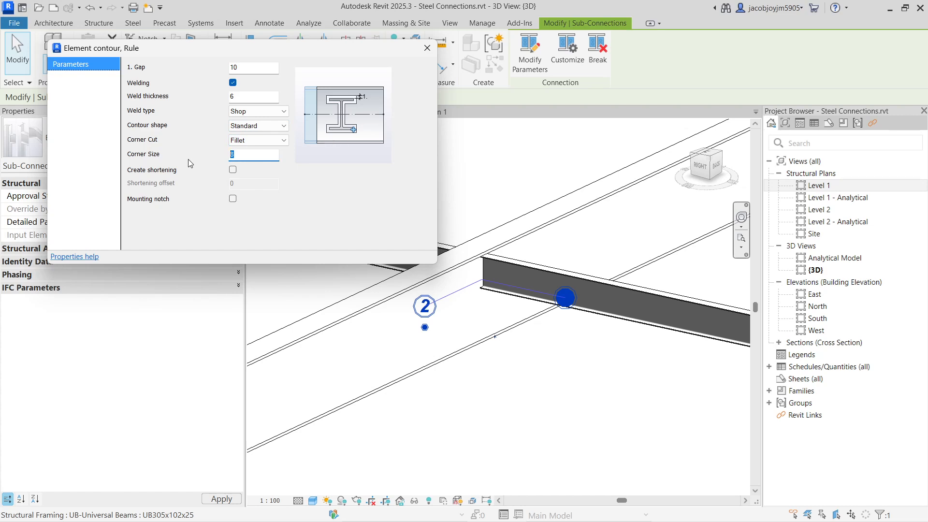
{"action": "left_click", "coordinate": [427, 47]}
Inspect the gap between the smaller beam's cut ends and the larger beam with the updated contour.
{"action": "key", "text": "Escape"}
{"action": "left_click", "coordinate": [516, 267]}
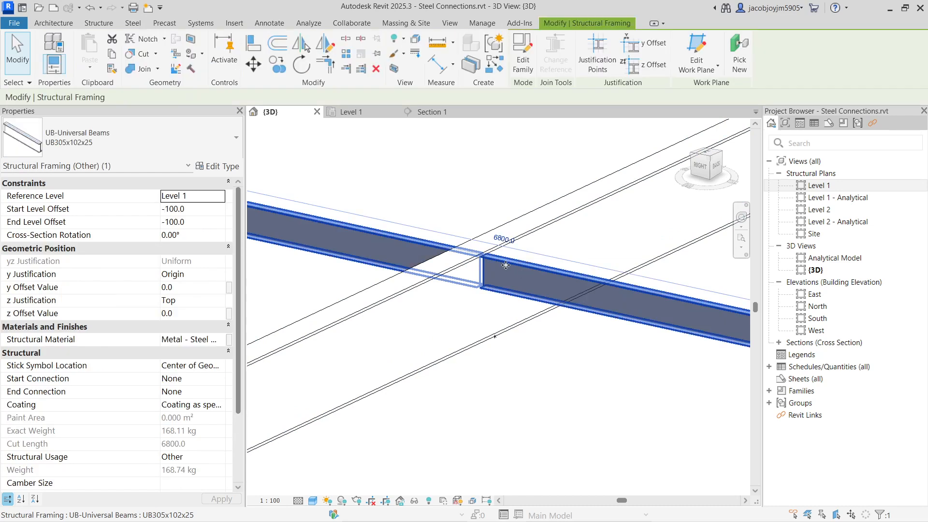
{"action": "scroll", "coordinate": [480, 254], "scroll_direction": "up", "scroll_amount": 4}
{"action": "middle_click_drag", "start_coordinate": [482, 256], "coordinate": [487, 279], "text": "shift"}
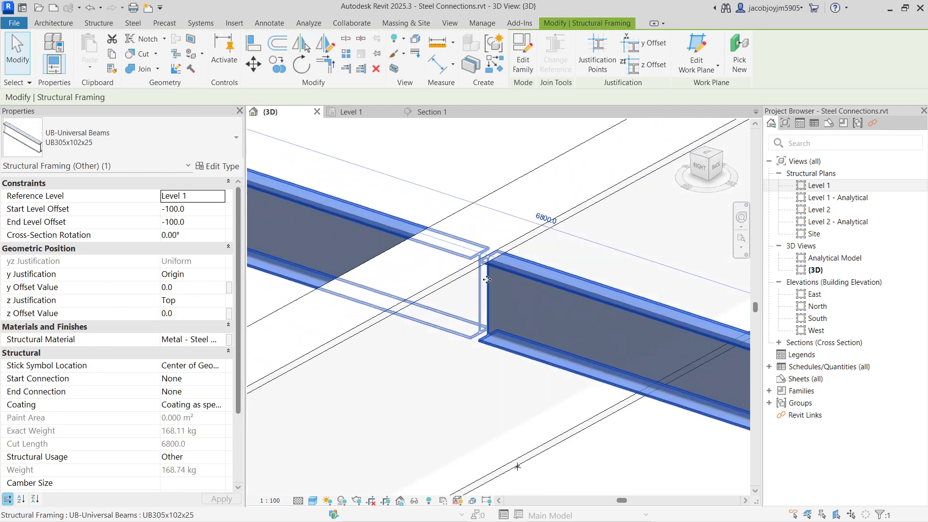
{"action": "scroll", "coordinate": [486, 280], "scroll_direction": "down", "scroll_amount": 8}
{"action": "left_click", "coordinate": [434, 320]}
{"action": "scroll", "coordinate": [468, 274], "scroll_direction": "down", "scroll_amount": 2}
{"action": "left_click_drag", "start_coordinate": [445, 226], "coordinate": [470, 312]}
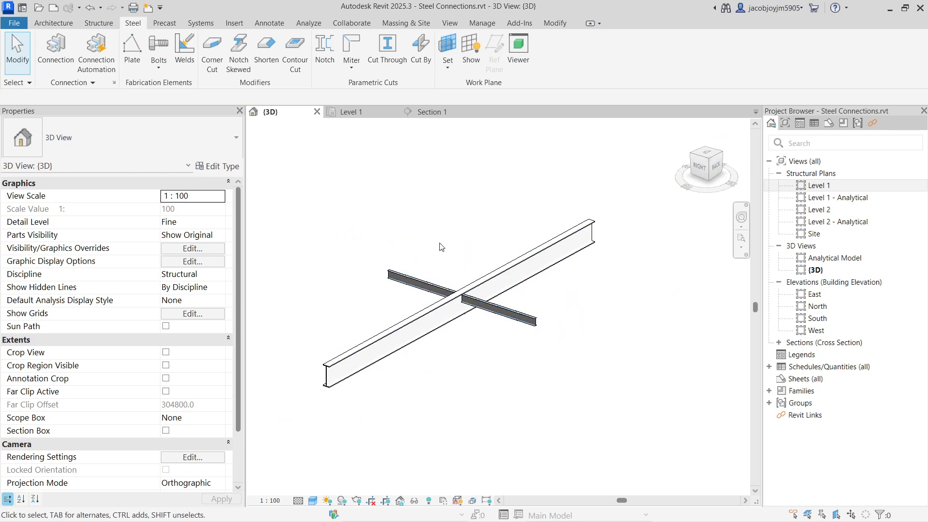
Select only the element contour Sub-Connection at the intersection by filtering out Welds.
{"action": "left_click_drag", "start_coordinate": [442, 246], "coordinate": [495, 347]}
{"action": "left_click", "coordinate": [527, 50]}
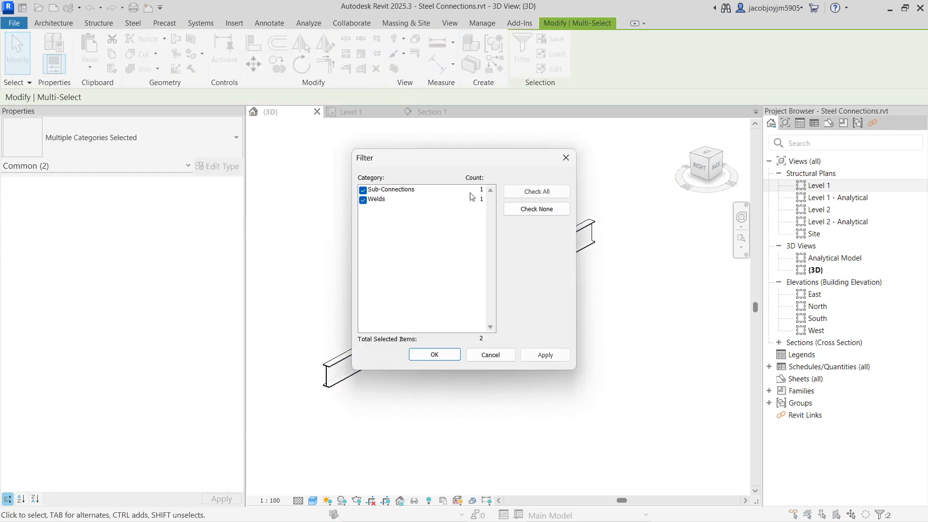
{"action": "left_click", "coordinate": [363, 200]}
{"action": "left_click", "coordinate": [435, 354]}
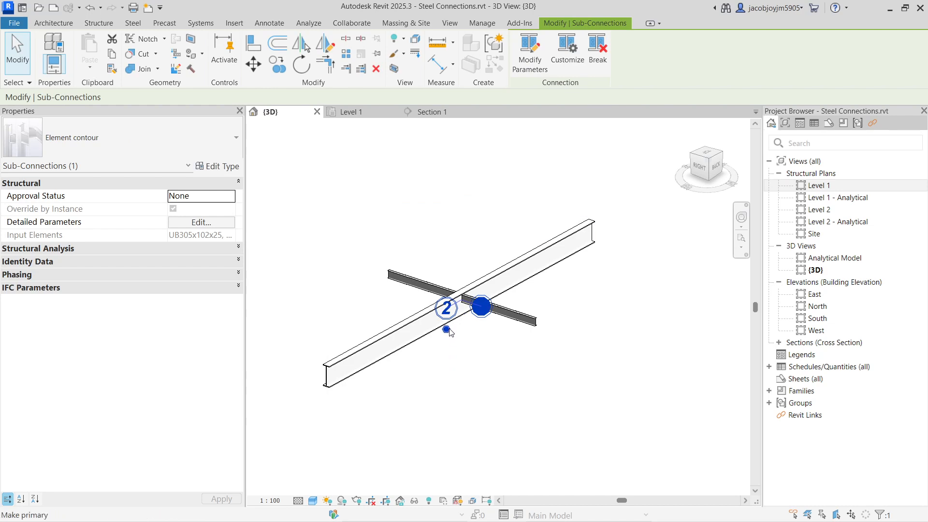
Make the larger UB838x292x226 beam the primary element of the element contour and clear the selection.
{"action": "scroll", "coordinate": [450, 332], "scroll_direction": "up", "scroll_amount": 2}
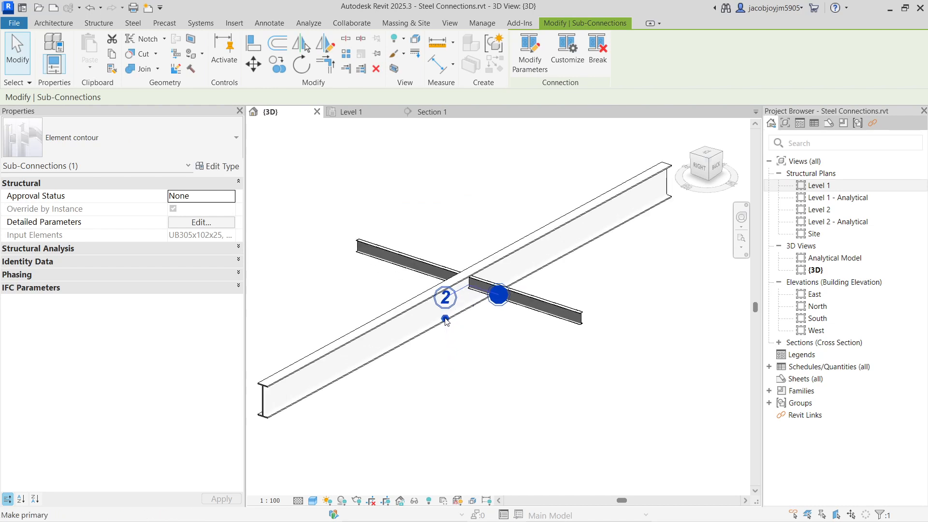
{"action": "left_click", "coordinate": [445, 318]}
{"action": "left_click", "coordinate": [472, 348]}
Inspect the gap between the smaller beam and the contour opening cut in the larger beam's web.
{"action": "scroll", "coordinate": [475, 291], "scroll_direction": "up", "scroll_amount": 3}
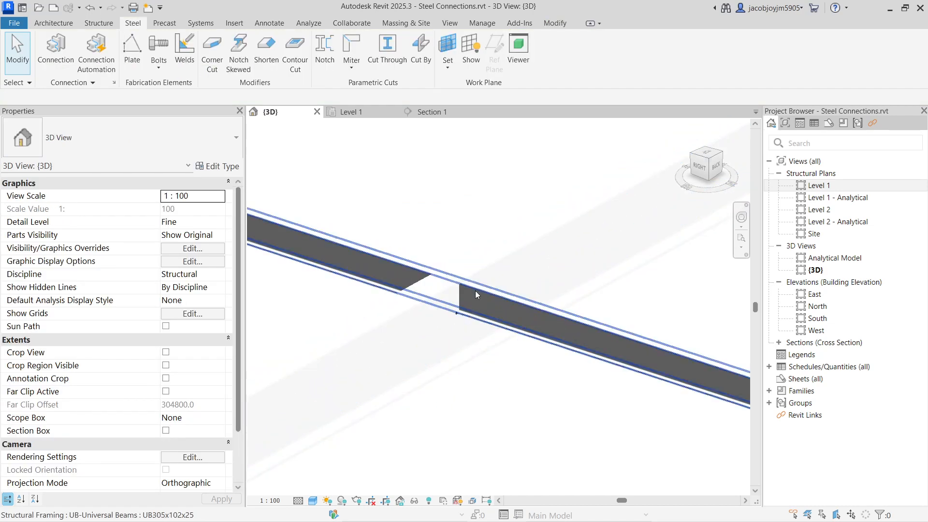
{"action": "left_click", "coordinate": [476, 295]}
{"action": "scroll", "coordinate": [476, 297], "scroll_direction": "up", "scroll_amount": 3}
{"action": "middle_click_drag", "start_coordinate": [476, 298], "coordinate": [457, 314], "text": "shift"}
{"action": "scroll", "coordinate": [453, 366], "scroll_direction": "up", "scroll_amount": 5}
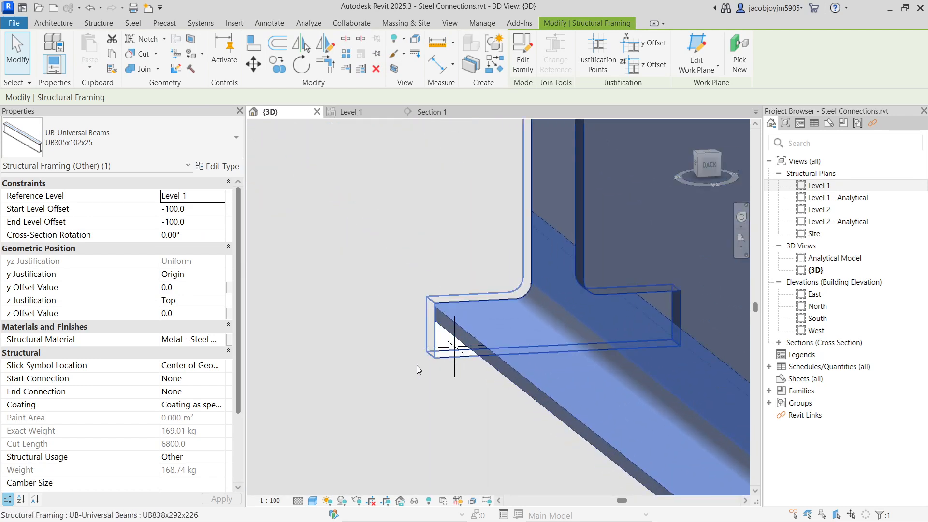
{"action": "left_click", "coordinate": [406, 366]}
{"action": "scroll", "coordinate": [401, 366], "scroll_direction": "down", "scroll_amount": 6}
{"action": "middle_click_drag", "start_coordinate": [475, 376], "coordinate": [551, 355], "text": "shift"}
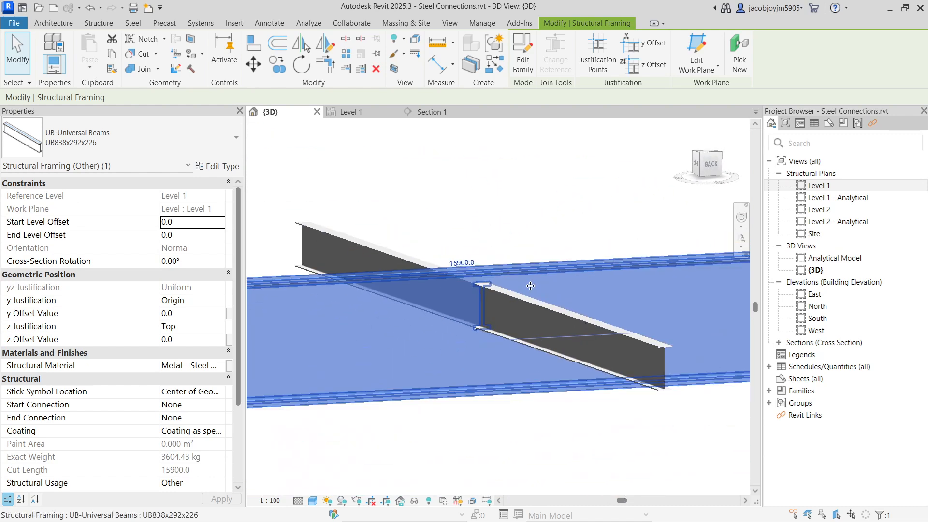
Select only the Sub-Connection by filtering out Welds, review its element contour detailed parameters, and close them.
{"action": "left_click_drag", "start_coordinate": [426, 202], "coordinate": [519, 460]}
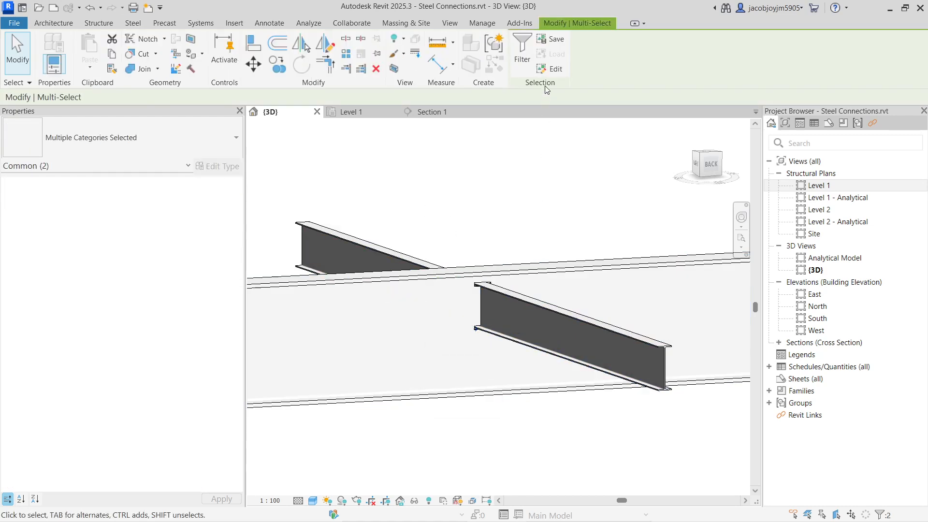
{"action": "left_click", "coordinate": [522, 48]}
{"action": "left_click", "coordinate": [363, 200]}
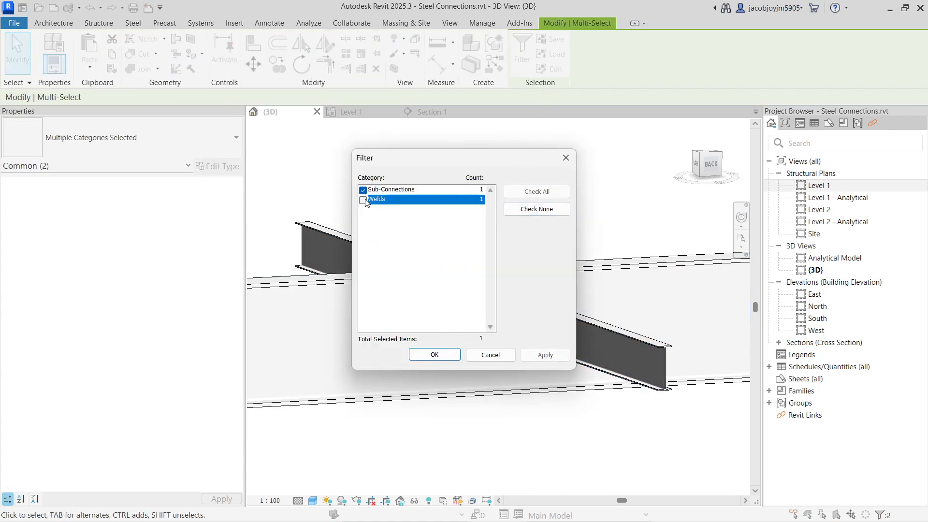
{"action": "left_click", "coordinate": [434, 354]}
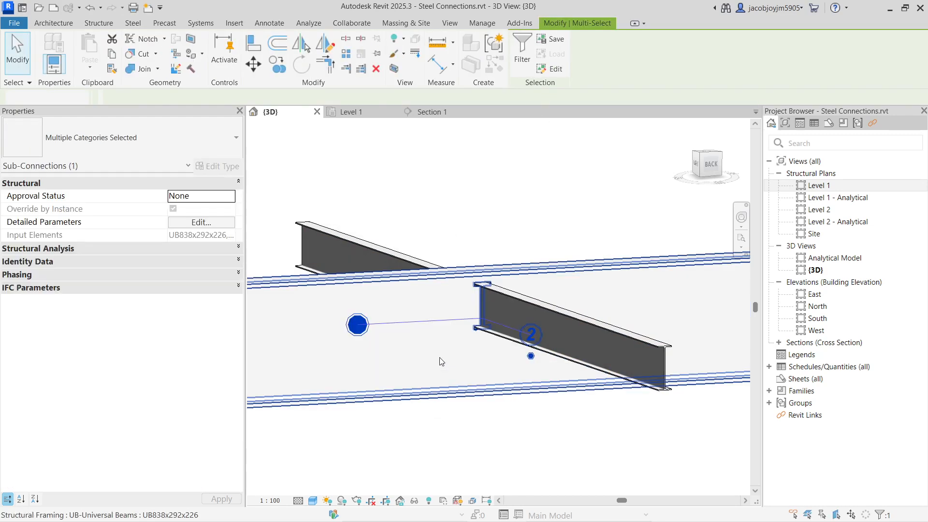
{"action": "left_click", "coordinate": [212, 222]}
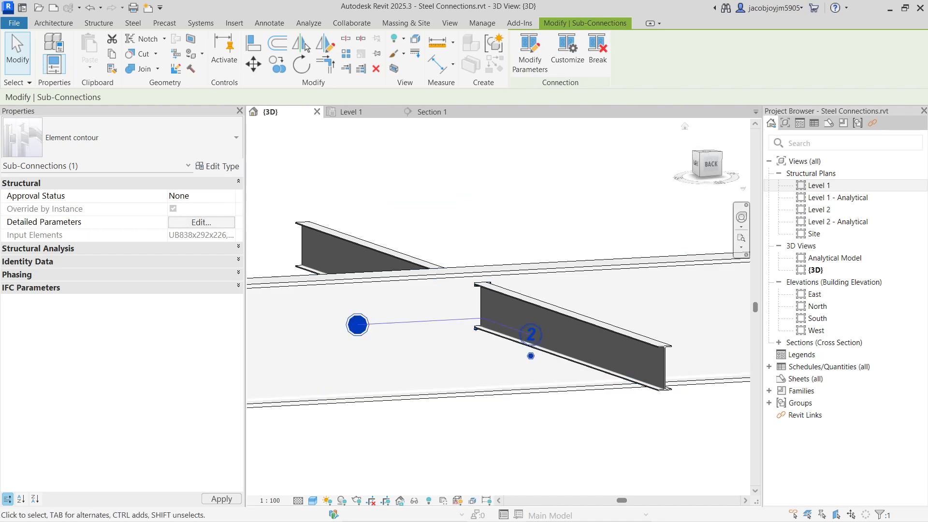
{"action": "left_click_drag", "start_coordinate": [497, 121], "coordinate": [353, 124]}
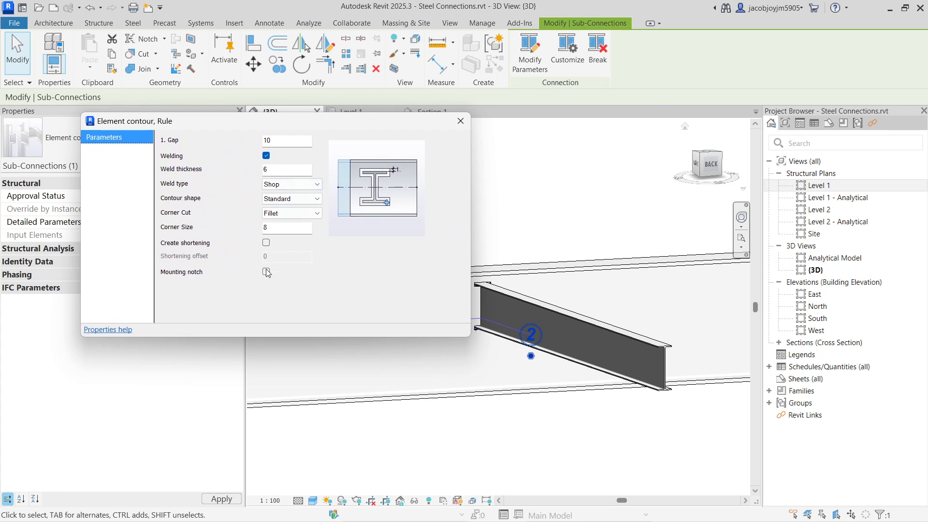
{"action": "left_click", "coordinate": [254, 139]}
{"action": "left_click", "coordinate": [460, 121]}
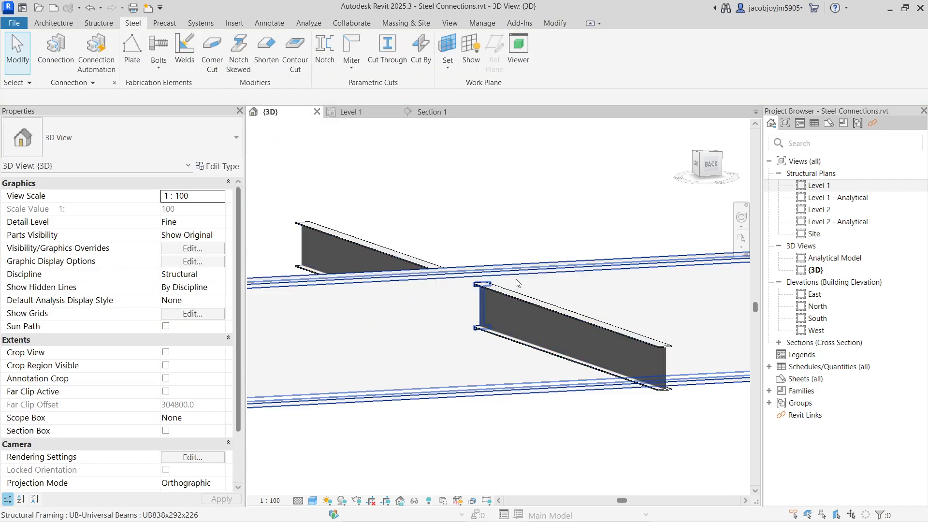
Reselect the element contour Sub-Connection without its weld and make the smaller UB305x102x25 beam the primary element.
{"action": "left_click_drag", "start_coordinate": [441, 211], "coordinate": [552, 454]}
{"action": "left_click", "coordinate": [522, 49]}
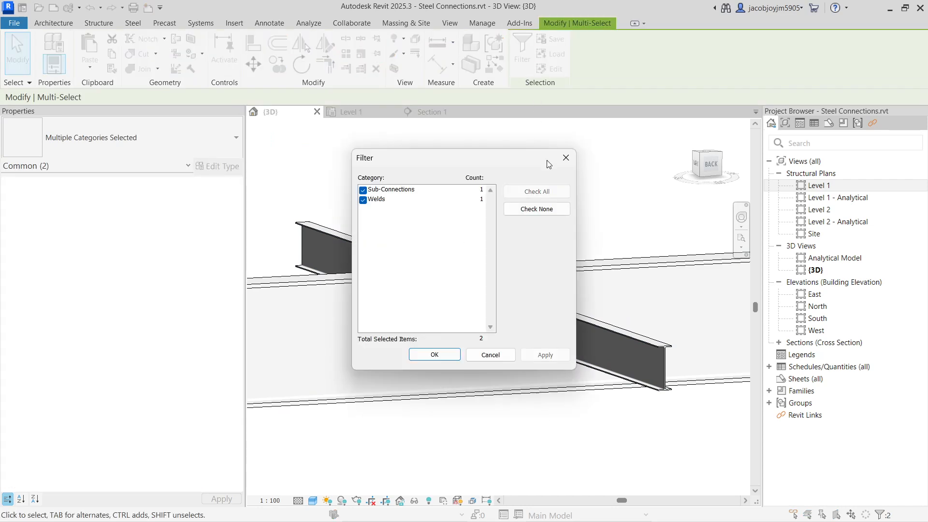
{"action": "left_click", "coordinate": [364, 199]}
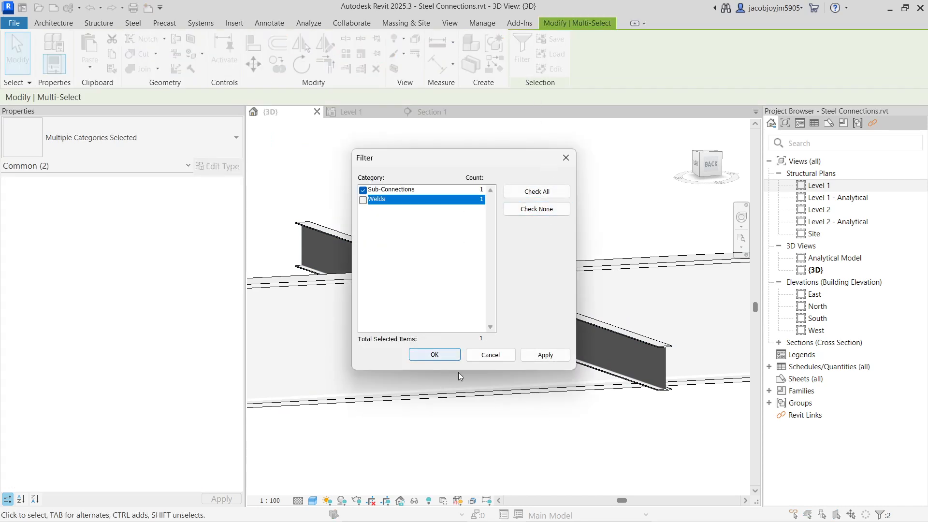
{"action": "left_click", "coordinate": [452, 355]}
{"action": "middle_click_drag", "start_coordinate": [511, 308], "coordinate": [527, 379], "text": "shift"}
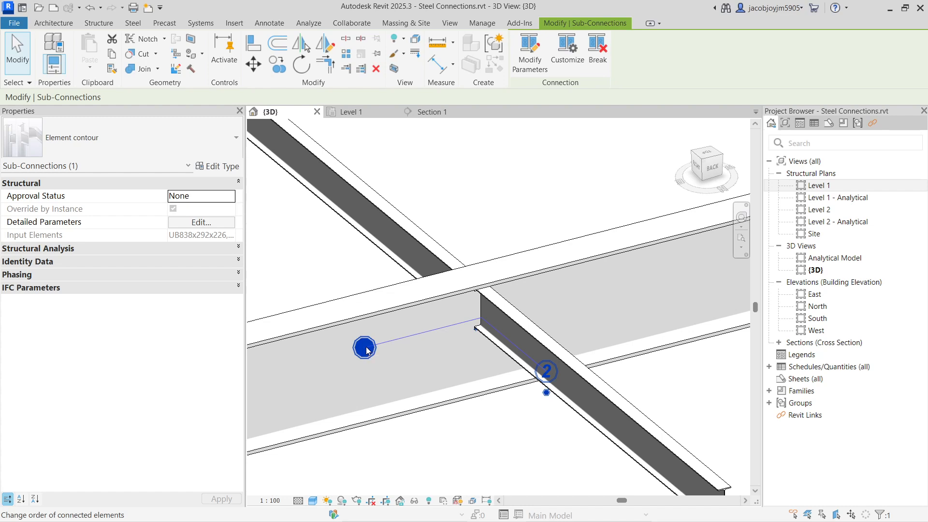
{"action": "left_click_drag", "start_coordinate": [367, 350], "coordinate": [587, 400]}
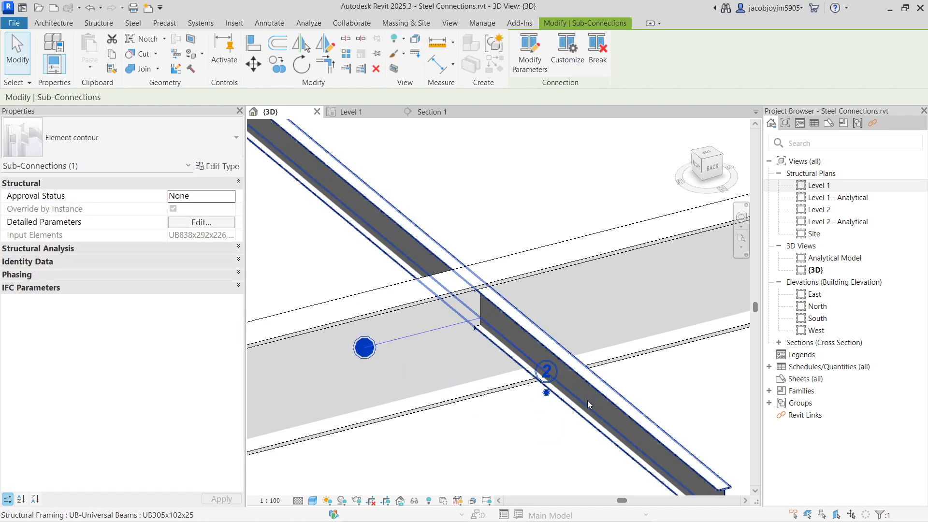
{"action": "left_click", "coordinate": [546, 392]}
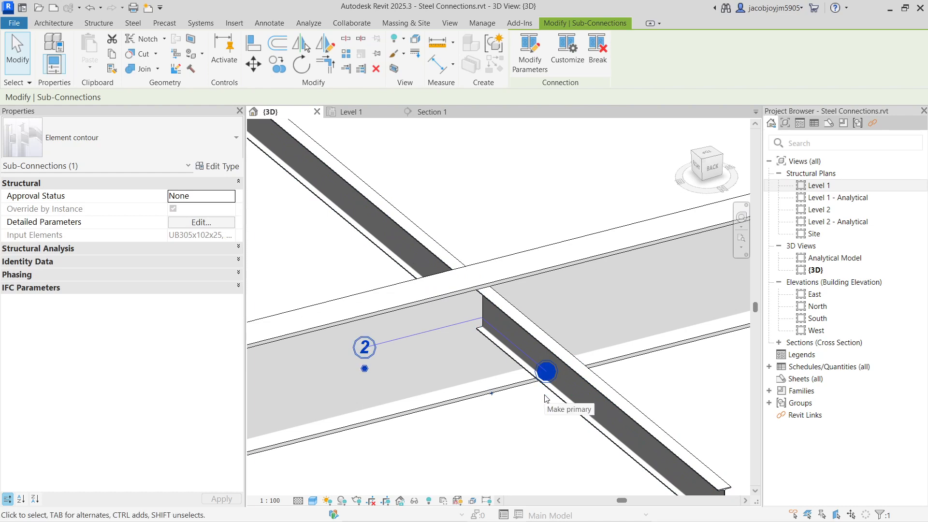
{"action": "left_click", "coordinate": [546, 334]}
{"action": "left_click", "coordinate": [513, 467]}
Select the element contour Sub-Connection without Welds again and switch the primary element back to the larger beam.
{"action": "left_click_drag", "start_coordinate": [439, 184], "coordinate": [561, 461]}
{"action": "left_click", "coordinate": [556, 271]}
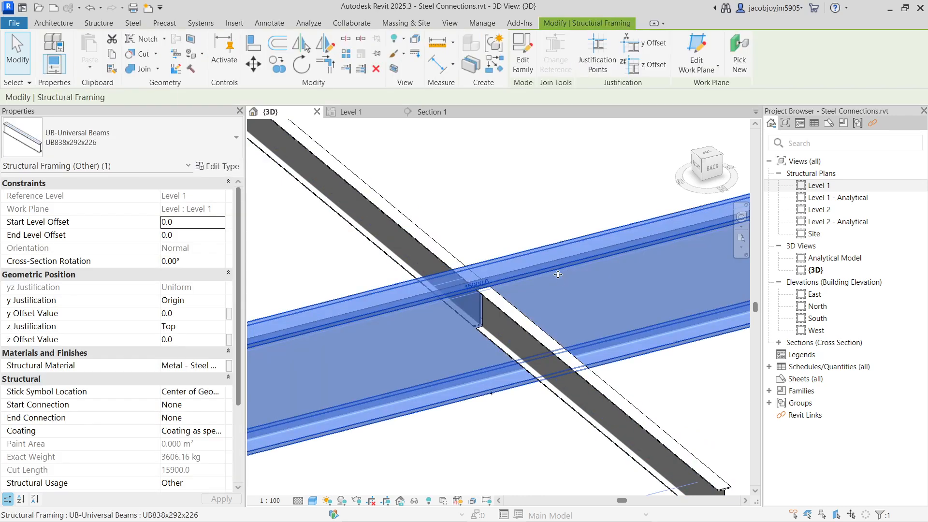
{"action": "left_click", "coordinate": [454, 184]}
{"action": "left_click_drag", "start_coordinate": [444, 174], "coordinate": [580, 454]}
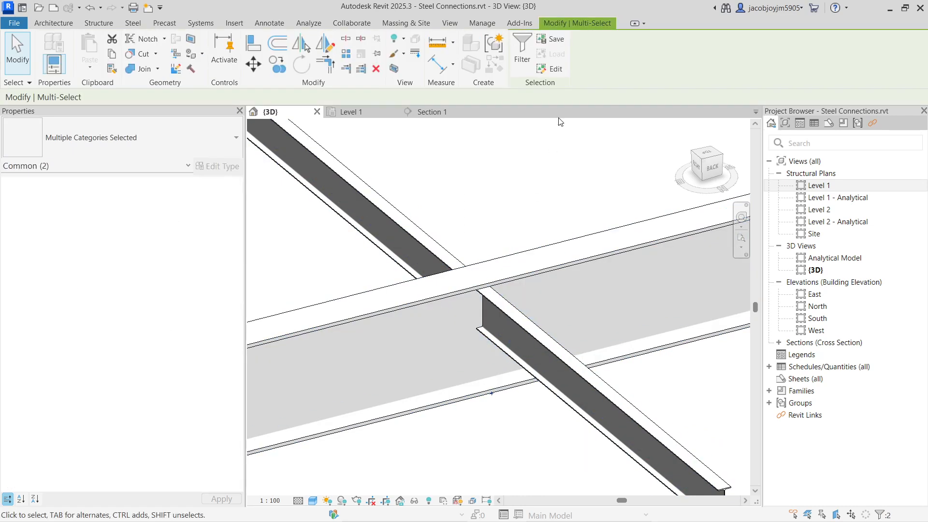
{"action": "left_click", "coordinate": [522, 53]}
{"action": "left_click", "coordinate": [529, 213]}
{"action": "left_click", "coordinate": [363, 190]}
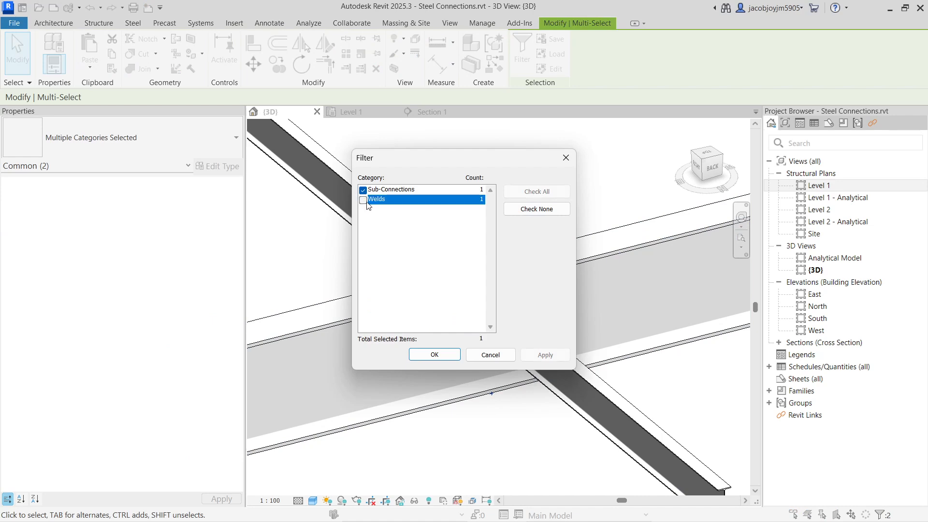
{"action": "left_click", "coordinate": [437, 354]}
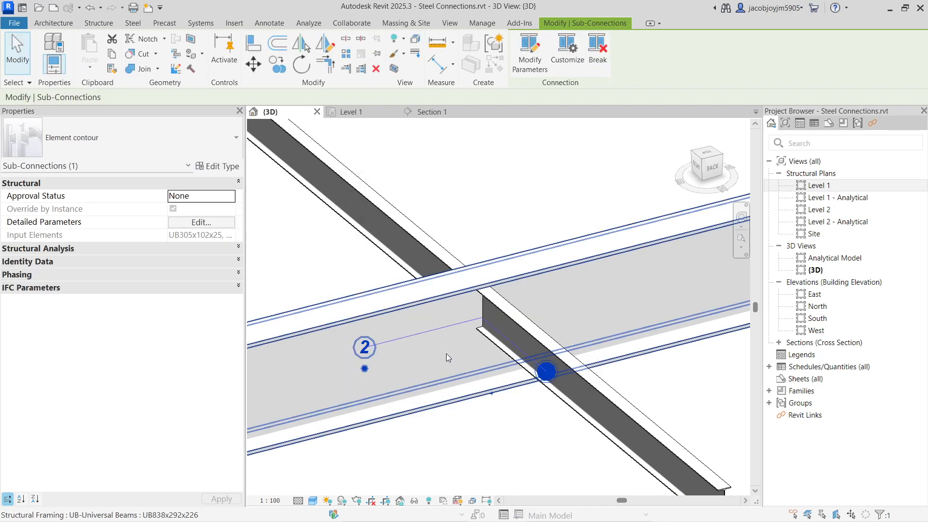
{"action": "left_click", "coordinate": [364, 368]}
{"action": "left_click", "coordinate": [425, 375]}
Examine the cut through at the intersection, checking the connection elements and the smaller beam individually.
{"action": "scroll", "coordinate": [454, 337], "scroll_direction": "up", "scroll_amount": 2}
{"action": "mouse_move", "coordinate": [522, 361]}
{"action": "middle_mouse_down", "text": "shift"}
{"action": "mouse_move", "coordinate": [501, 306]}
{"action": "mouse_move", "coordinate": [513, 360]}
{"action": "middle_mouse_up", "text": "shift"}
{"action": "scroll", "coordinate": [514, 361], "scroll_direction": "down", "scroll_amount": 2}
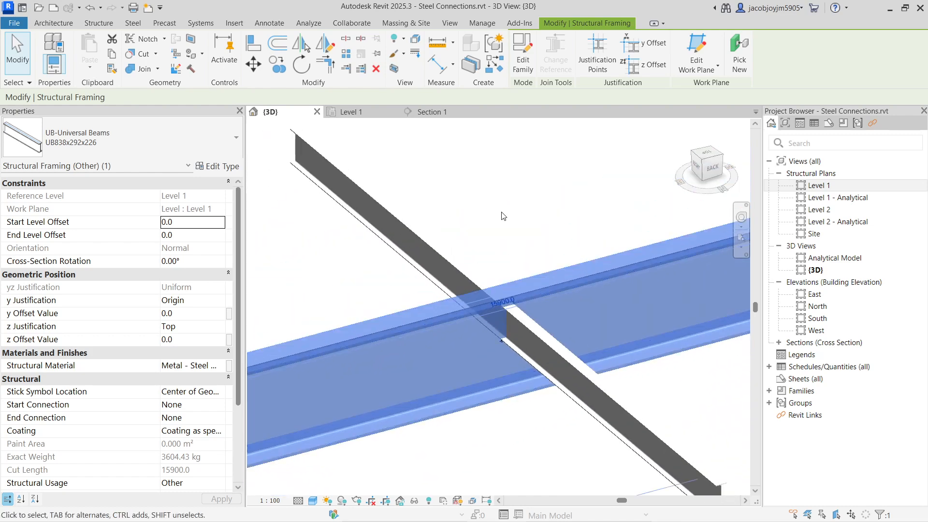
{"action": "left_click", "coordinate": [502, 253]}
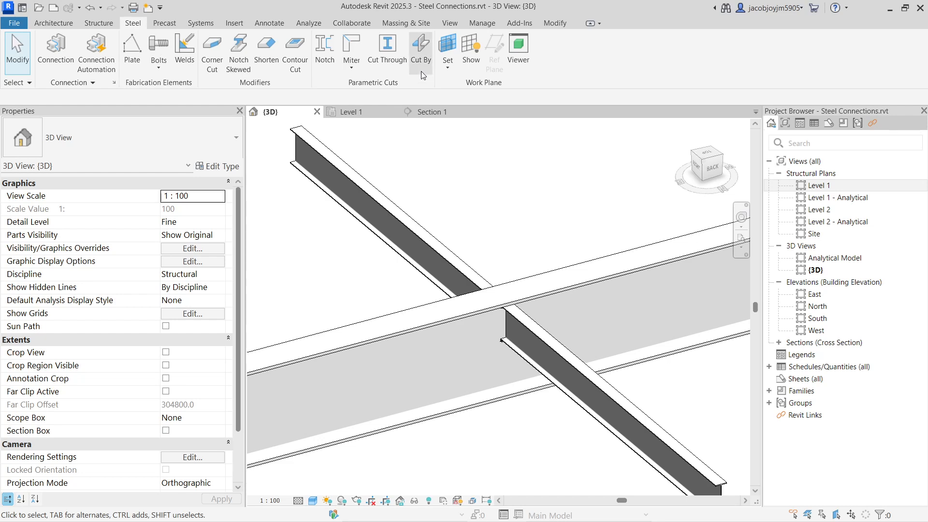
{"action": "scroll", "coordinate": [465, 232], "scroll_direction": "down", "scroll_amount": 2}
{"action": "left_click_drag", "start_coordinate": [451, 200], "coordinate": [533, 416]}
{"action": "scroll", "coordinate": [465, 305], "scroll_direction": "up", "scroll_amount": 5}
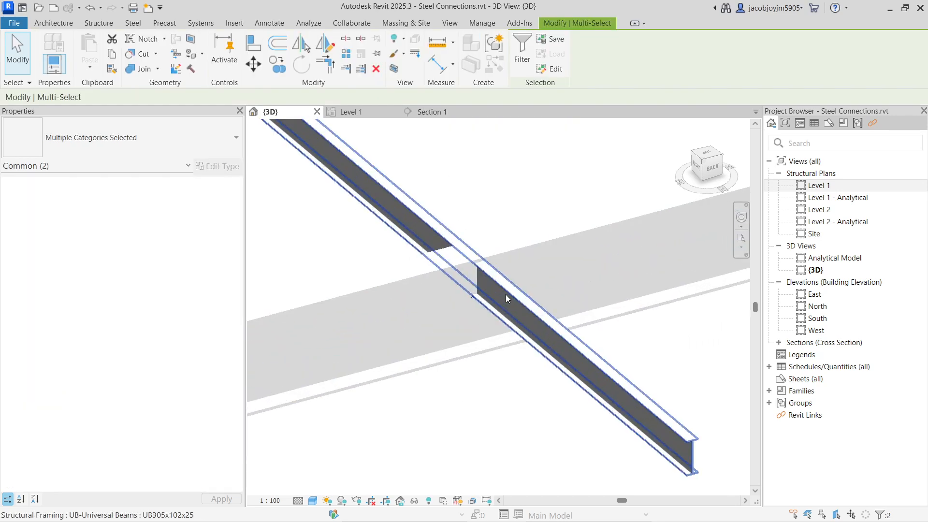
{"action": "key", "text": "Escape"}
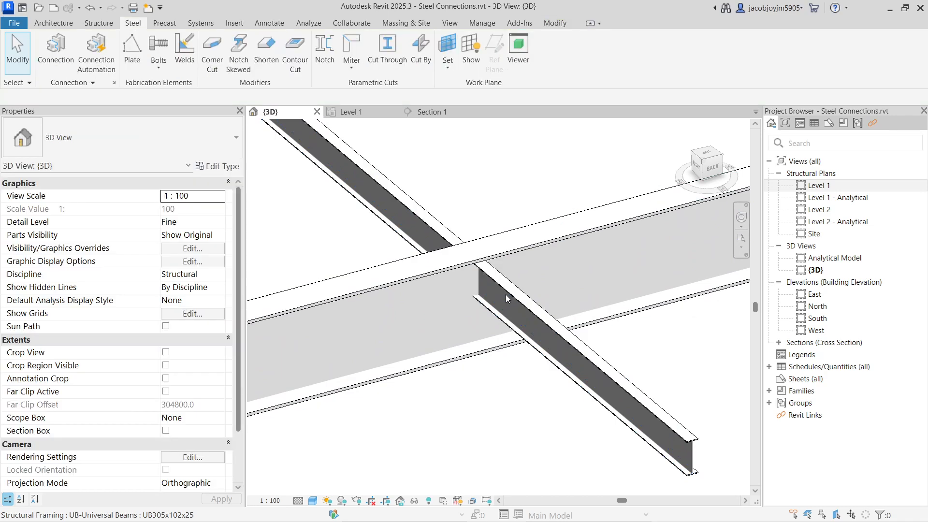
{"action": "left_click", "coordinate": [505, 294]}
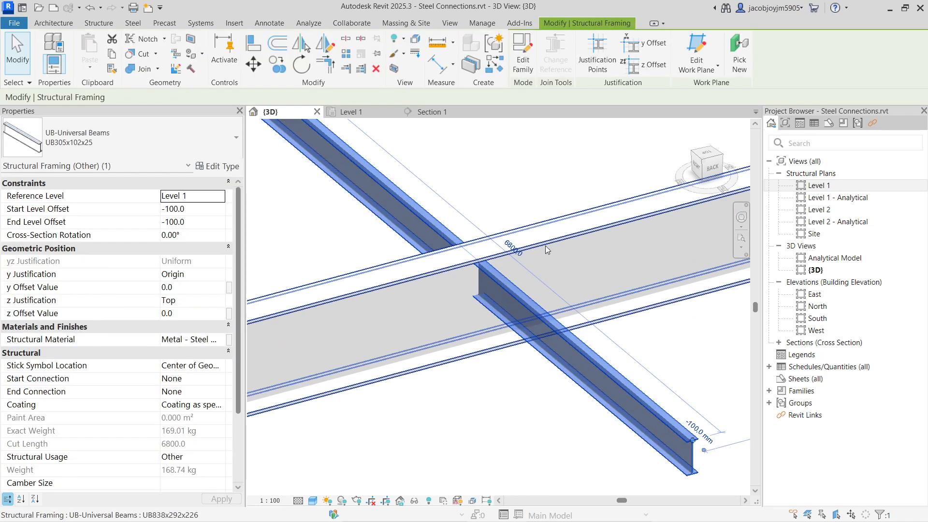
{"action": "scroll", "coordinate": [545, 246], "scroll_direction": "down", "scroll_amount": 3}
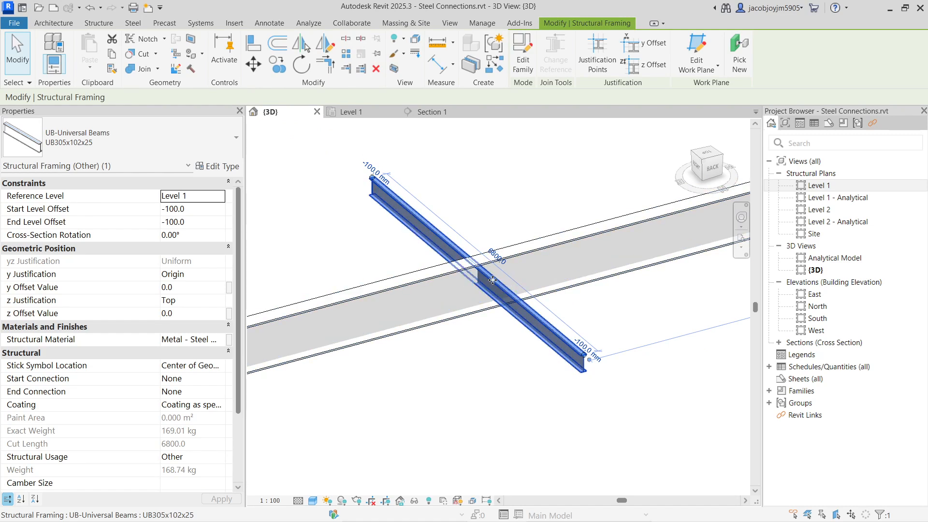
{"action": "key", "text": "Escape"}
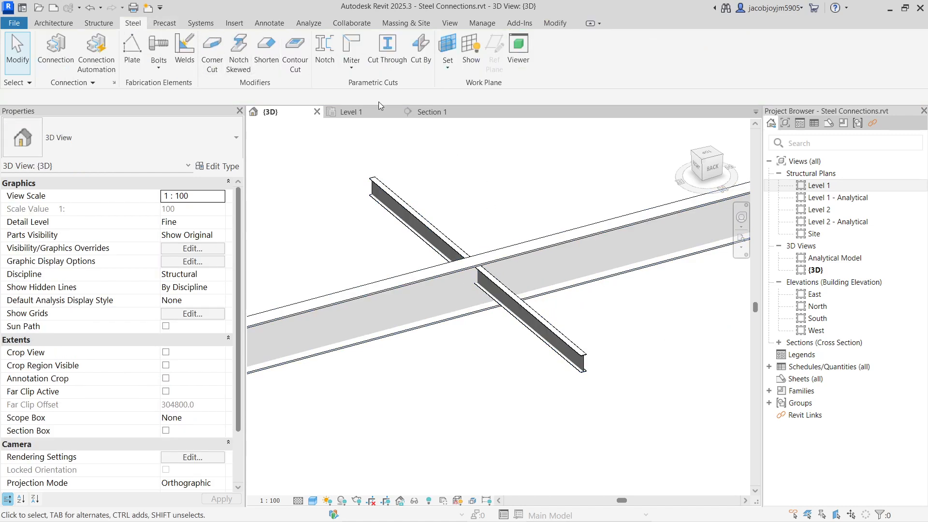
Apply a Cut By using the larger UB838x292x226 beam first and the smaller UB305x102x25 beam second, and check the trimmed beam.
{"action": "left_click", "coordinate": [419, 66]}
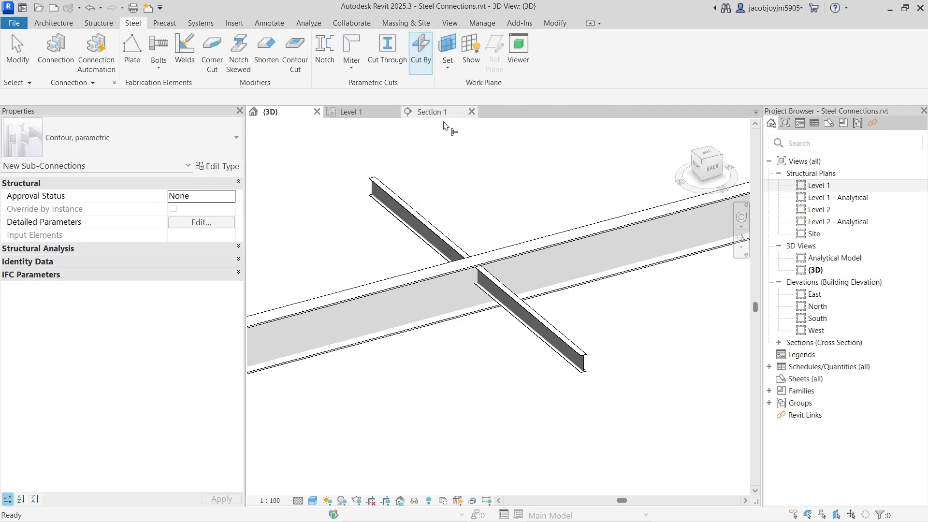
{"action": "left_click", "coordinate": [546, 247]}
{"action": "left_click", "coordinate": [543, 316]}
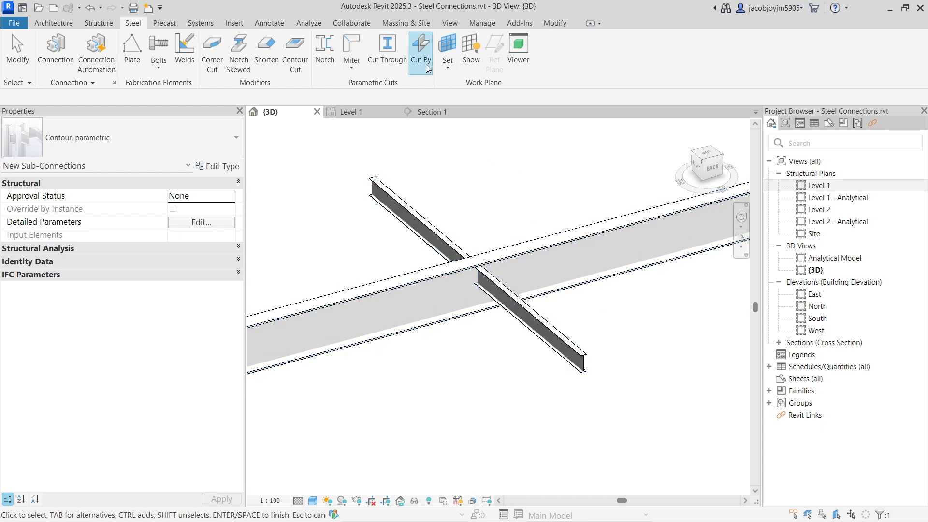
{"action": "left_click", "coordinate": [553, 232]}
{"action": "left_click", "coordinate": [535, 310]}
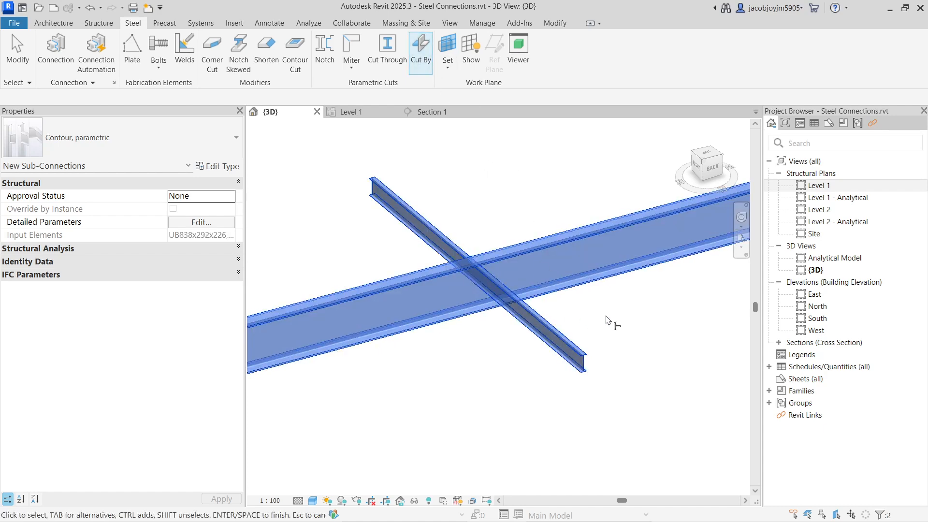
{"action": "left_click", "coordinate": [608, 319]}
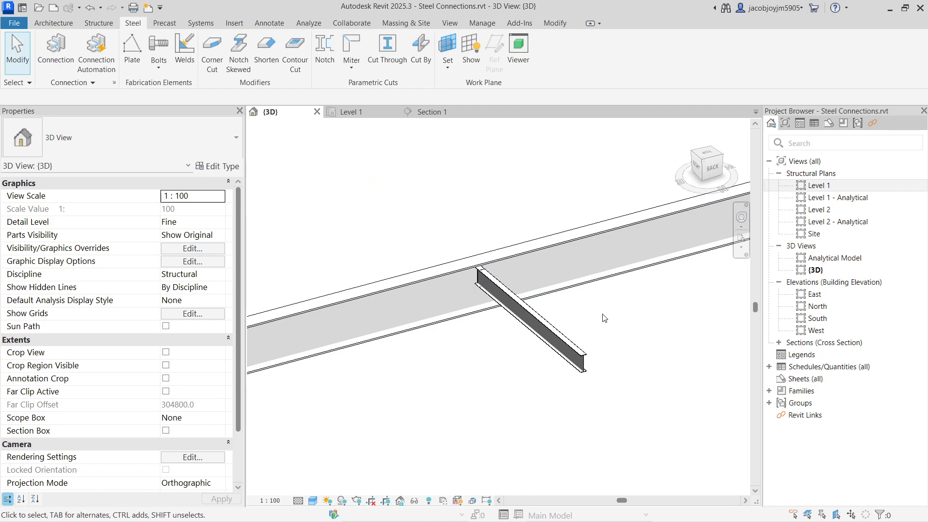
{"action": "left_click", "coordinate": [568, 335]}
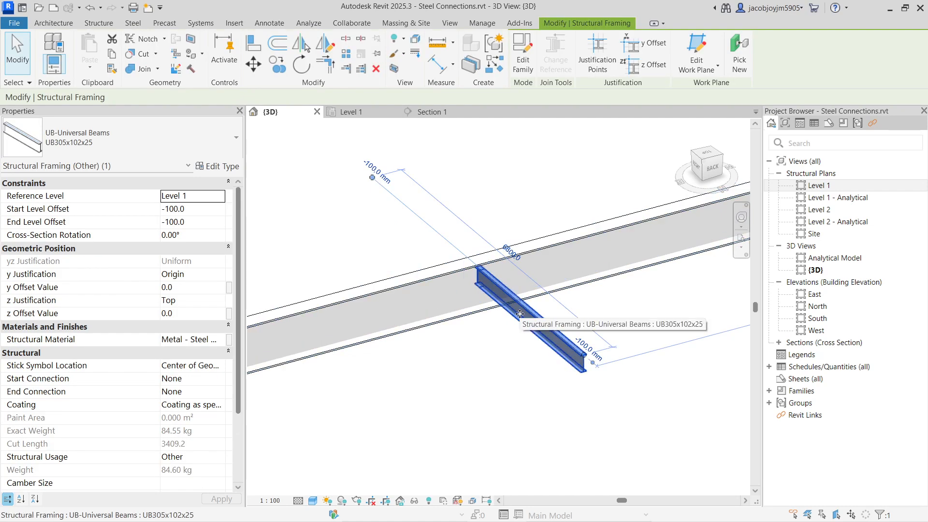
{"action": "left_click", "coordinate": [668, 300]}
Select the parametric contour Sub-Connection, make the smaller beam primary, and switch the primary element back to the larger beam.
{"action": "left_click_drag", "start_coordinate": [454, 184], "coordinate": [504, 368]}
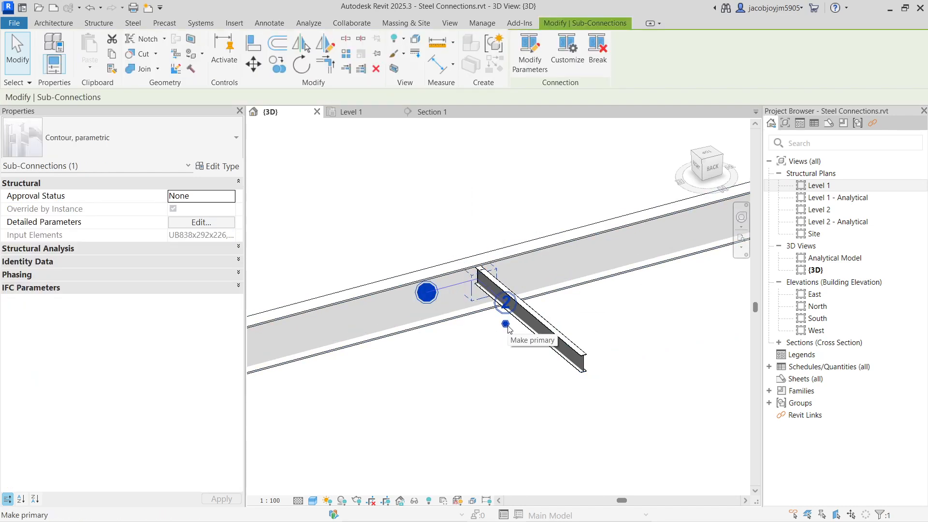
{"action": "left_click", "coordinate": [506, 324]}
{"action": "left_click", "coordinate": [504, 352]}
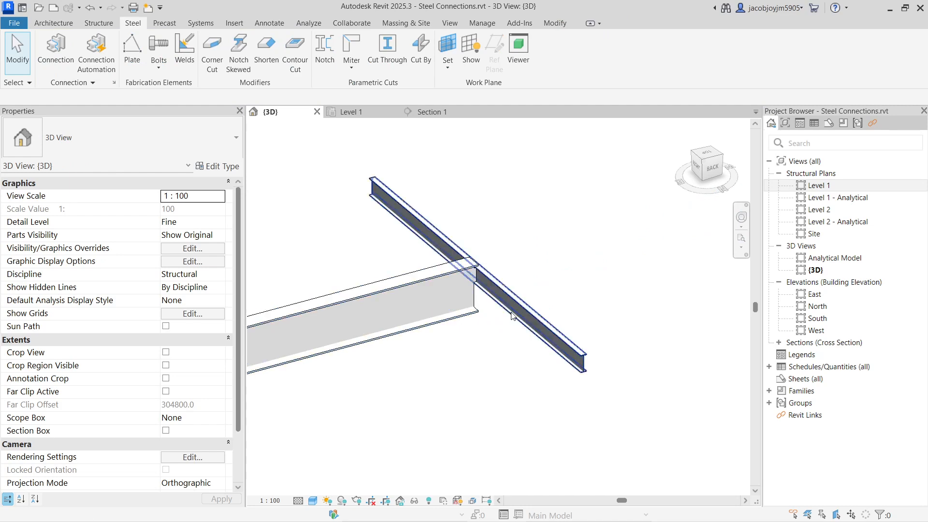
{"action": "left_click", "coordinate": [505, 299]}
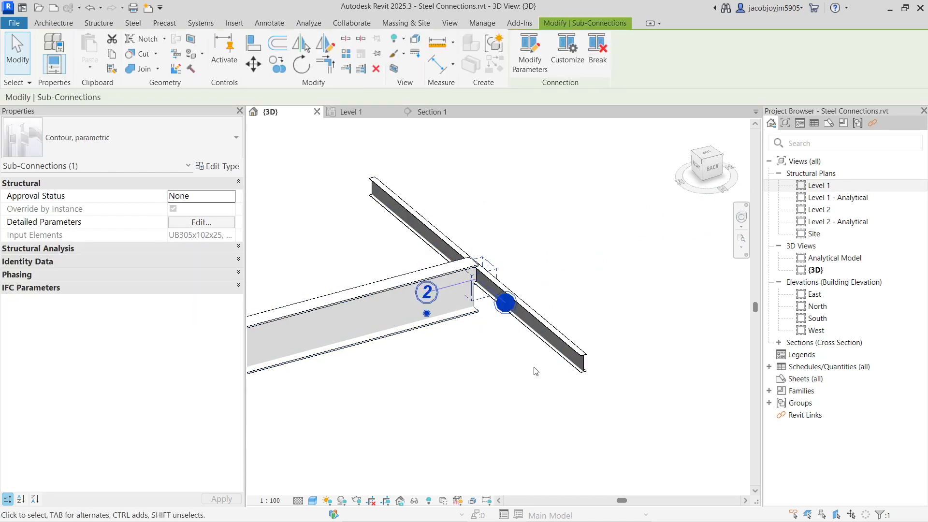
{"action": "left_click", "coordinate": [427, 313]}
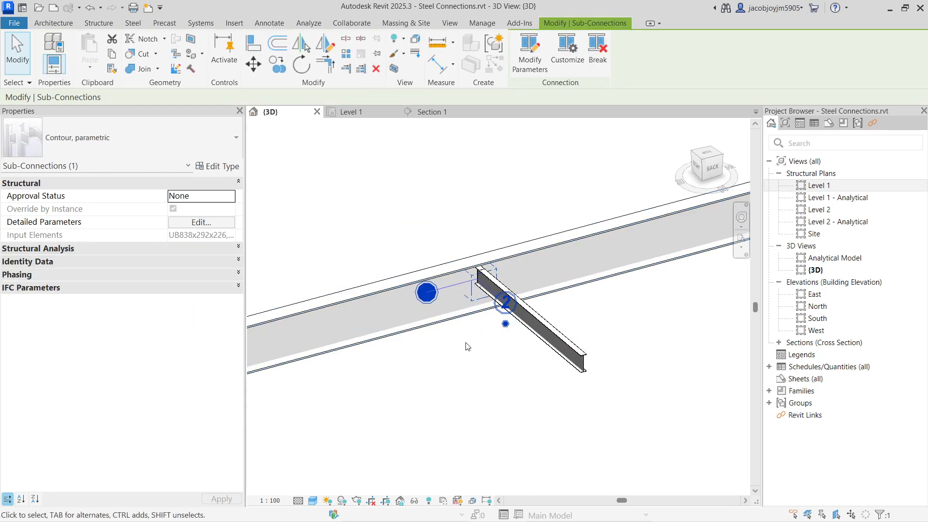
Clear the selection, view the sample connection rules in Steel Connection Automation, and close it without placing any.
{"action": "left_click", "coordinate": [484, 353]}
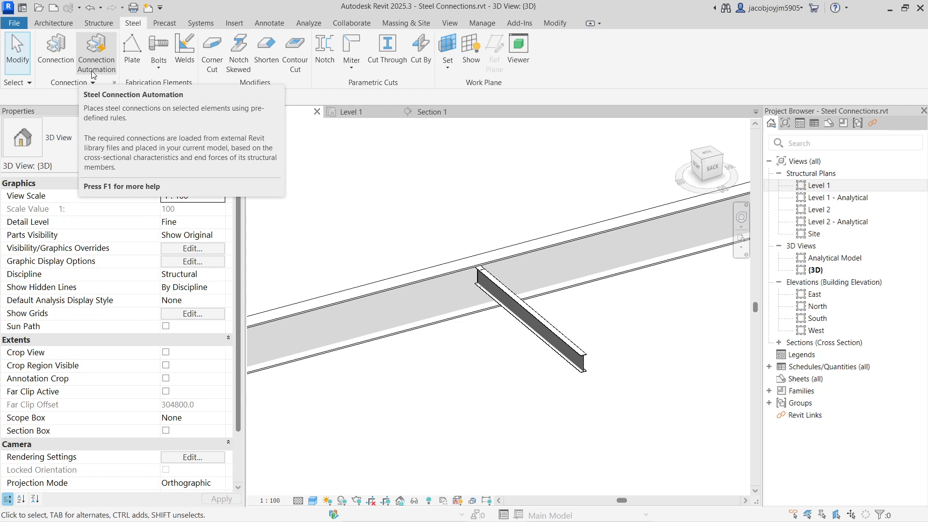
{"action": "left_click", "coordinate": [94, 53]}
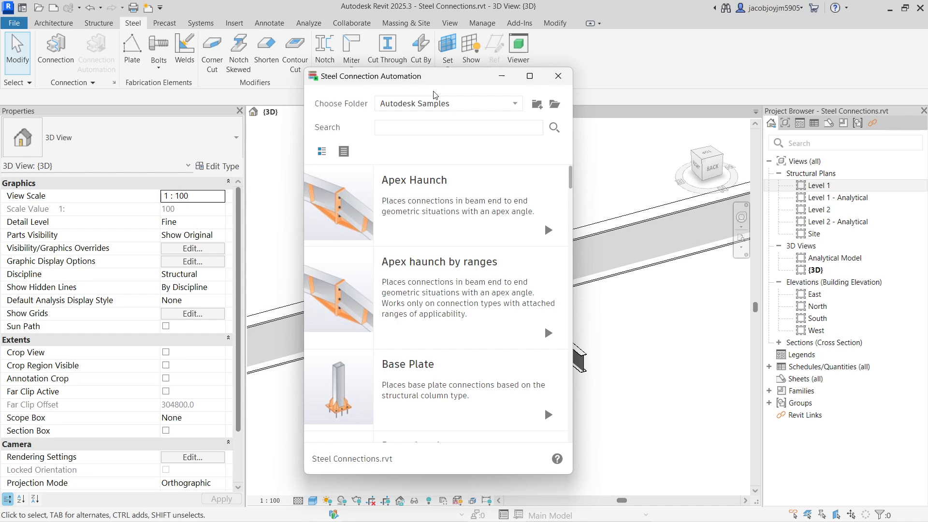
{"action": "left_click", "coordinate": [558, 75]}
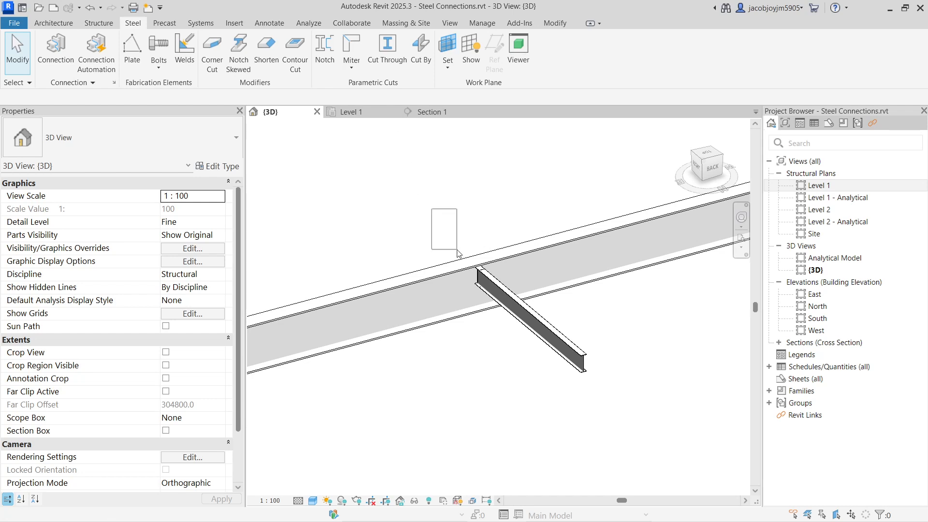
Select the parametric contour Sub-Connection, view its type properties, and close them and deselect the connection.
{"action": "left_click", "coordinate": [476, 286]}
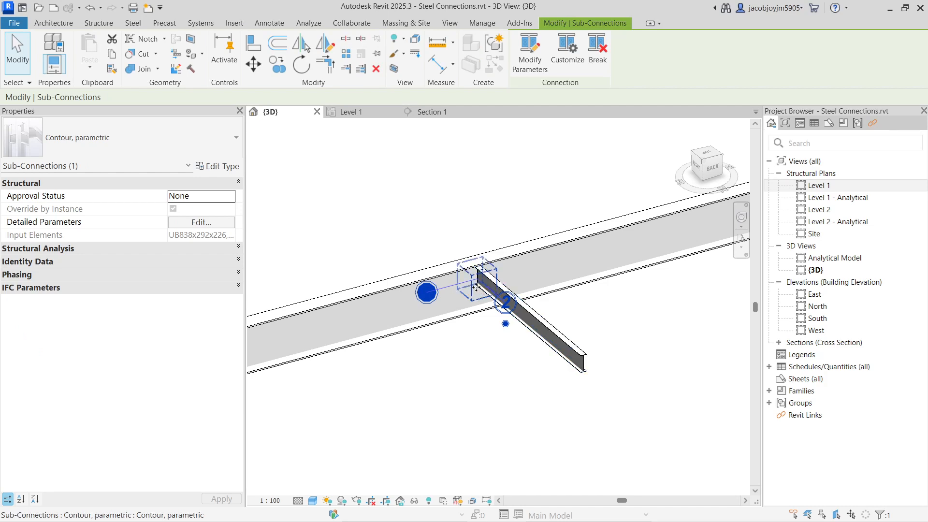
{"action": "left_click", "coordinate": [222, 166]}
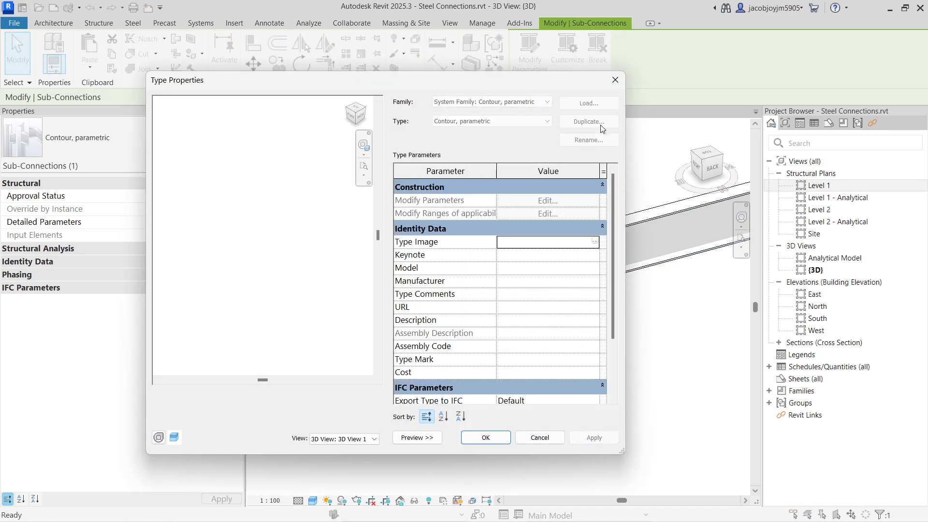
{"action": "left_click", "coordinate": [615, 79]}
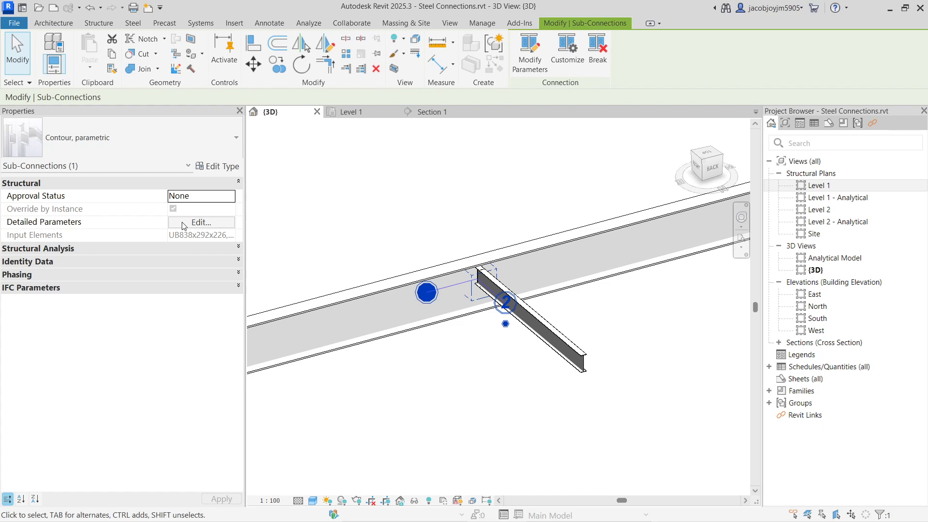
{"action": "left_click", "coordinate": [489, 224]}
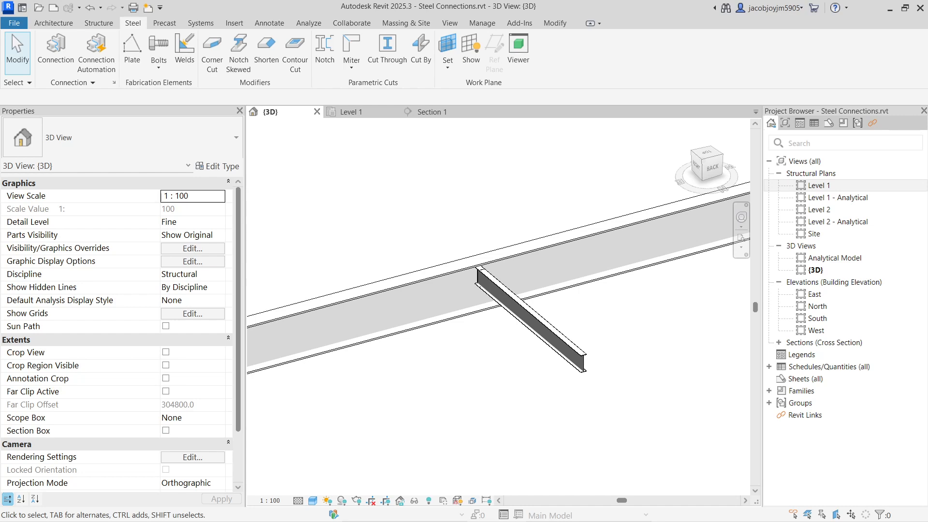
Switch to the browser's YouTube channel page, view the linked WhatsApp group invite, and return to the channel page.
{"action": "left_click_drag", "start_coordinate": [927, 159], "coordinate": [270, 160]}
{"action": "double_click", "coordinate": [365, 146]}
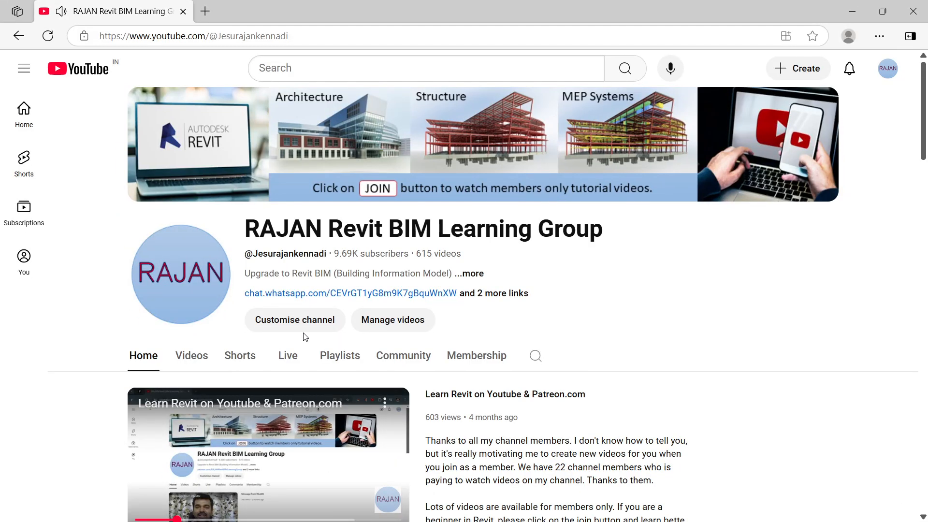
{"action": "left_click", "coordinate": [337, 294]}
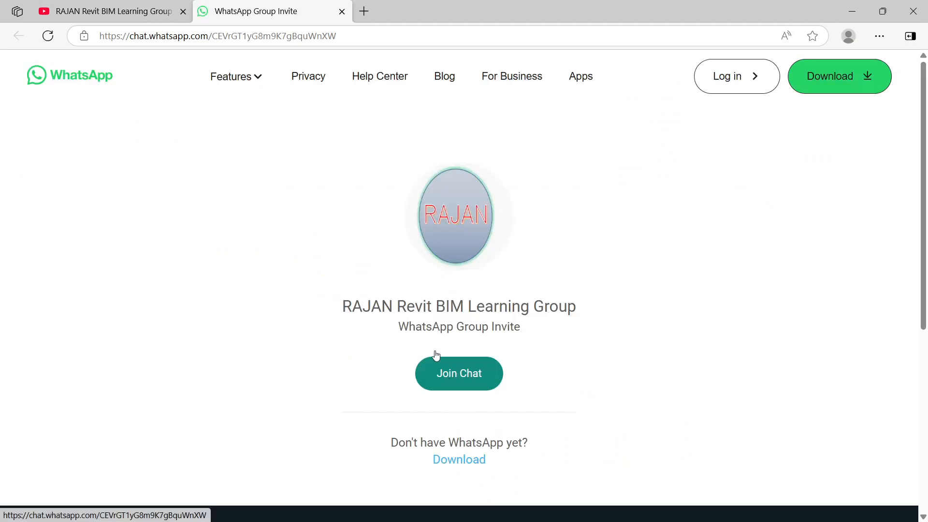
{"action": "left_click", "coordinate": [143, 13]}
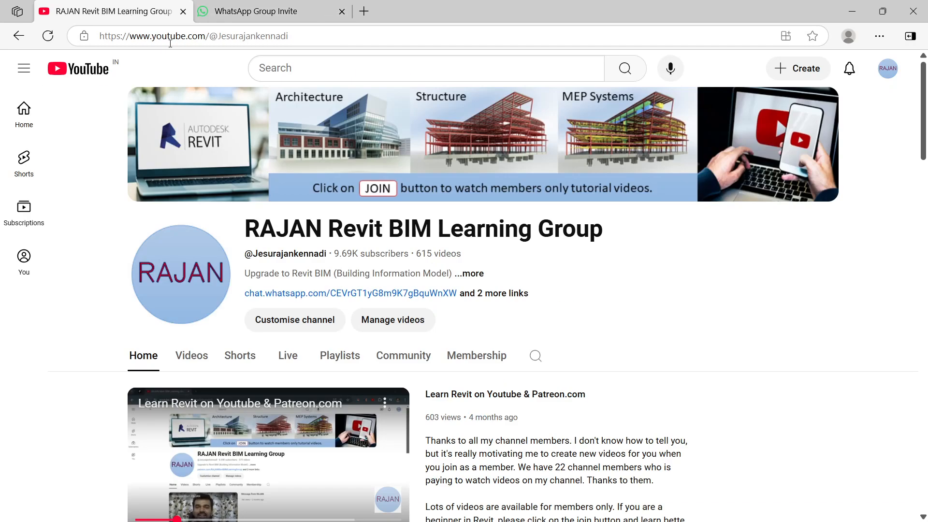
View the remaining links in the channel's About details, and close the details, the WhatsApp invite page and the browser.
{"action": "left_click", "coordinate": [490, 294]}
{"action": "scroll", "coordinate": [474, 290], "scroll_direction": "down", "scroll_amount": 3}
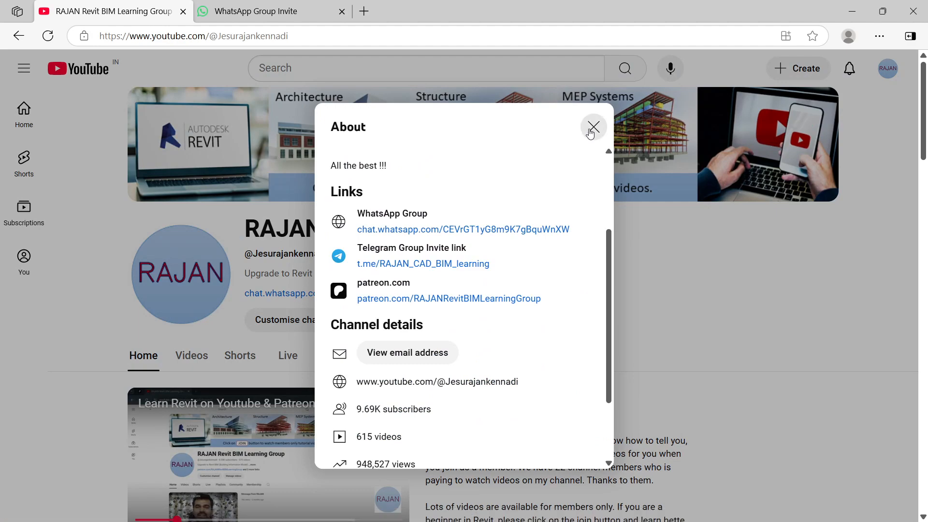
{"action": "left_click", "coordinate": [591, 130]}
{"action": "left_click", "coordinate": [341, 10]}
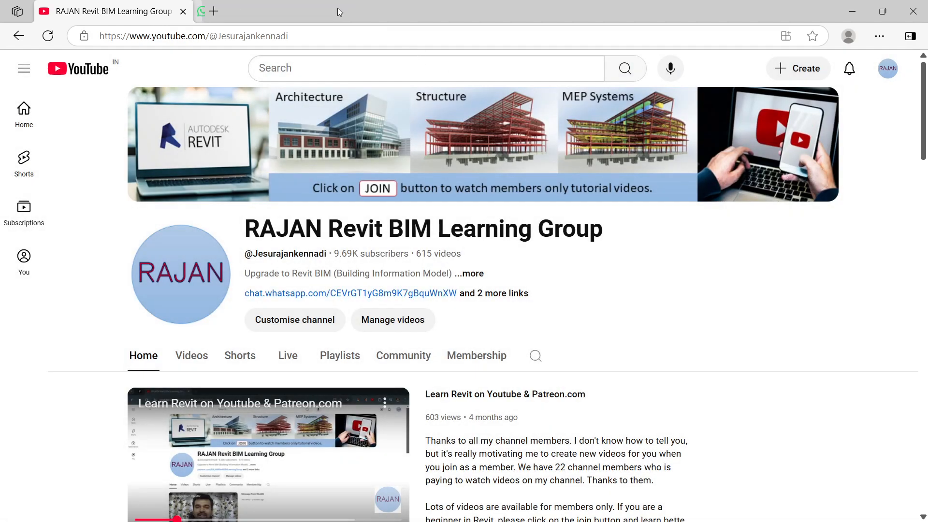
{"action": "left_click", "coordinate": [913, 11]}
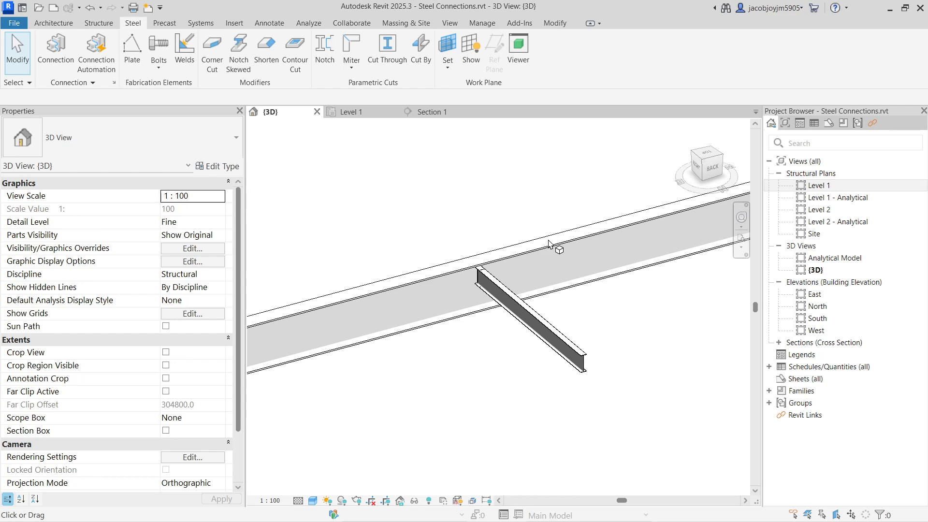
{"action": "scroll", "coordinate": [484, 286], "scroll_direction": "up", "scroll_amount": 5}
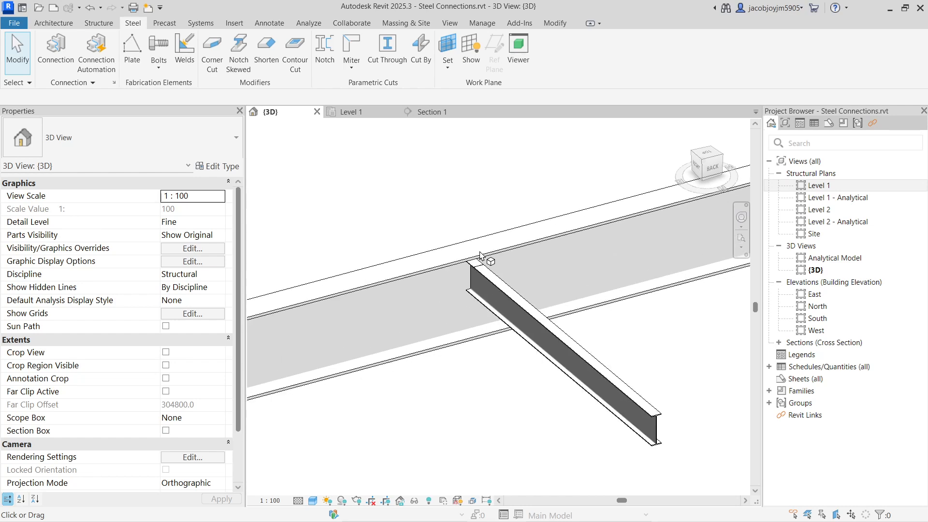
{"action": "scroll", "coordinate": [485, 286], "scroll_direction": "down", "scroll_amount": 3}
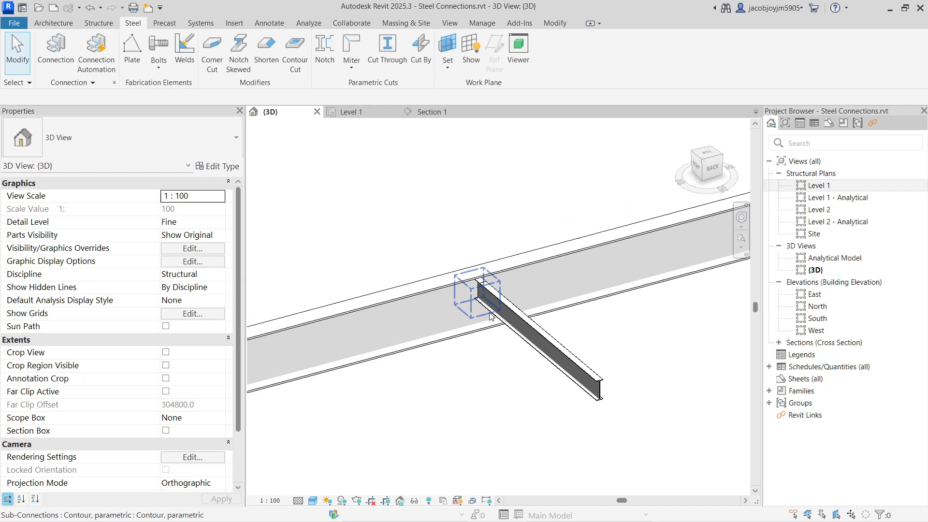